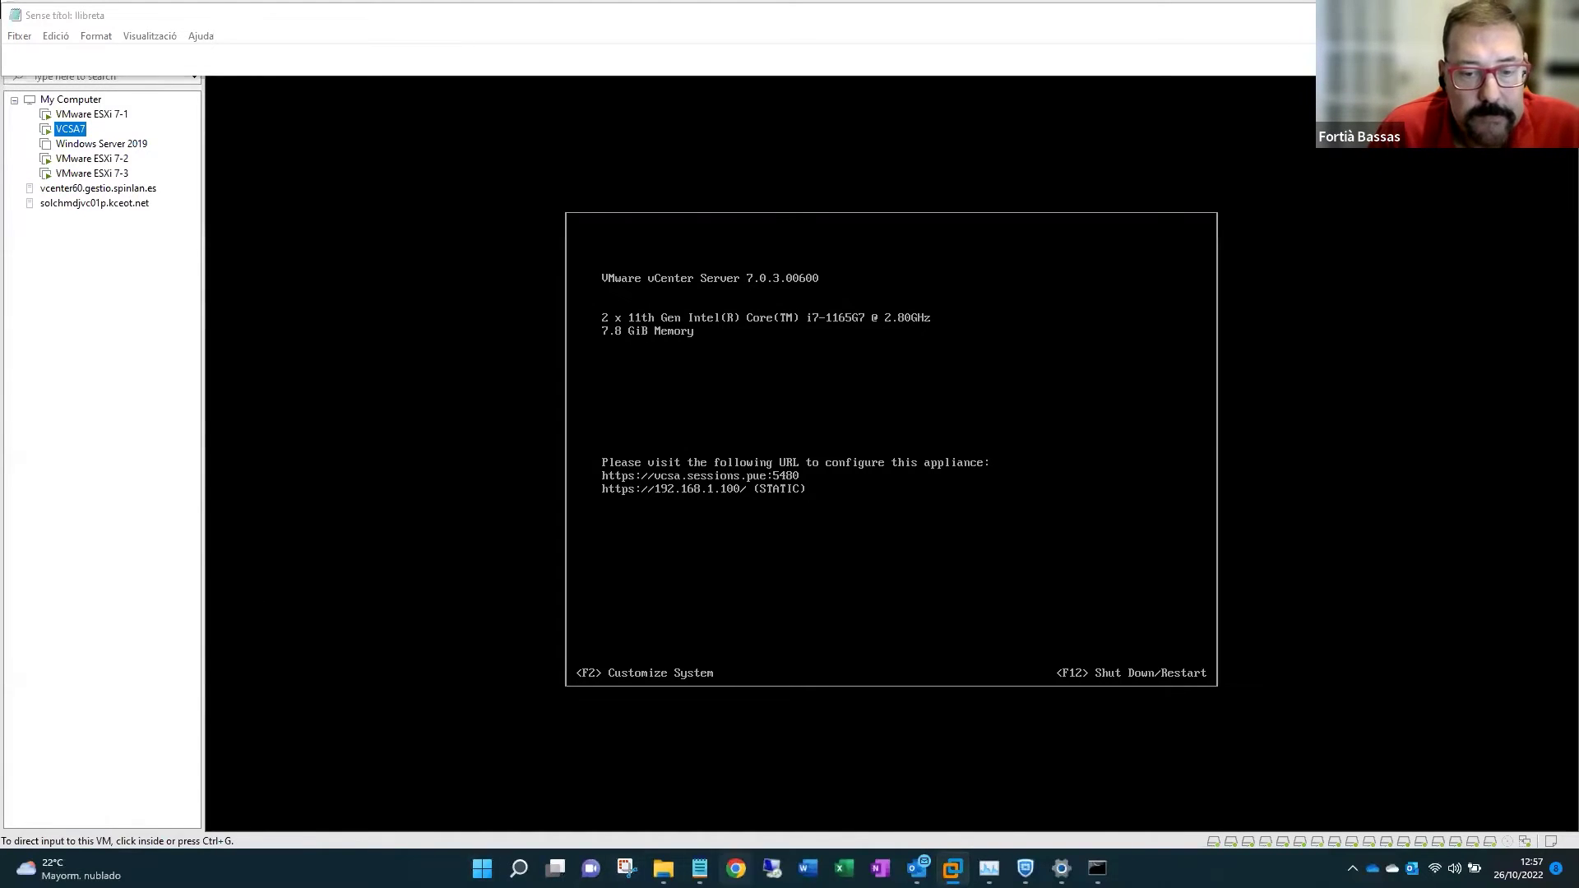
# Switch from the vCenter appliance console to Firefox, where vSphere Client shows the Lab Cluster Summary.
pyautogui.moveTo(70, 868)
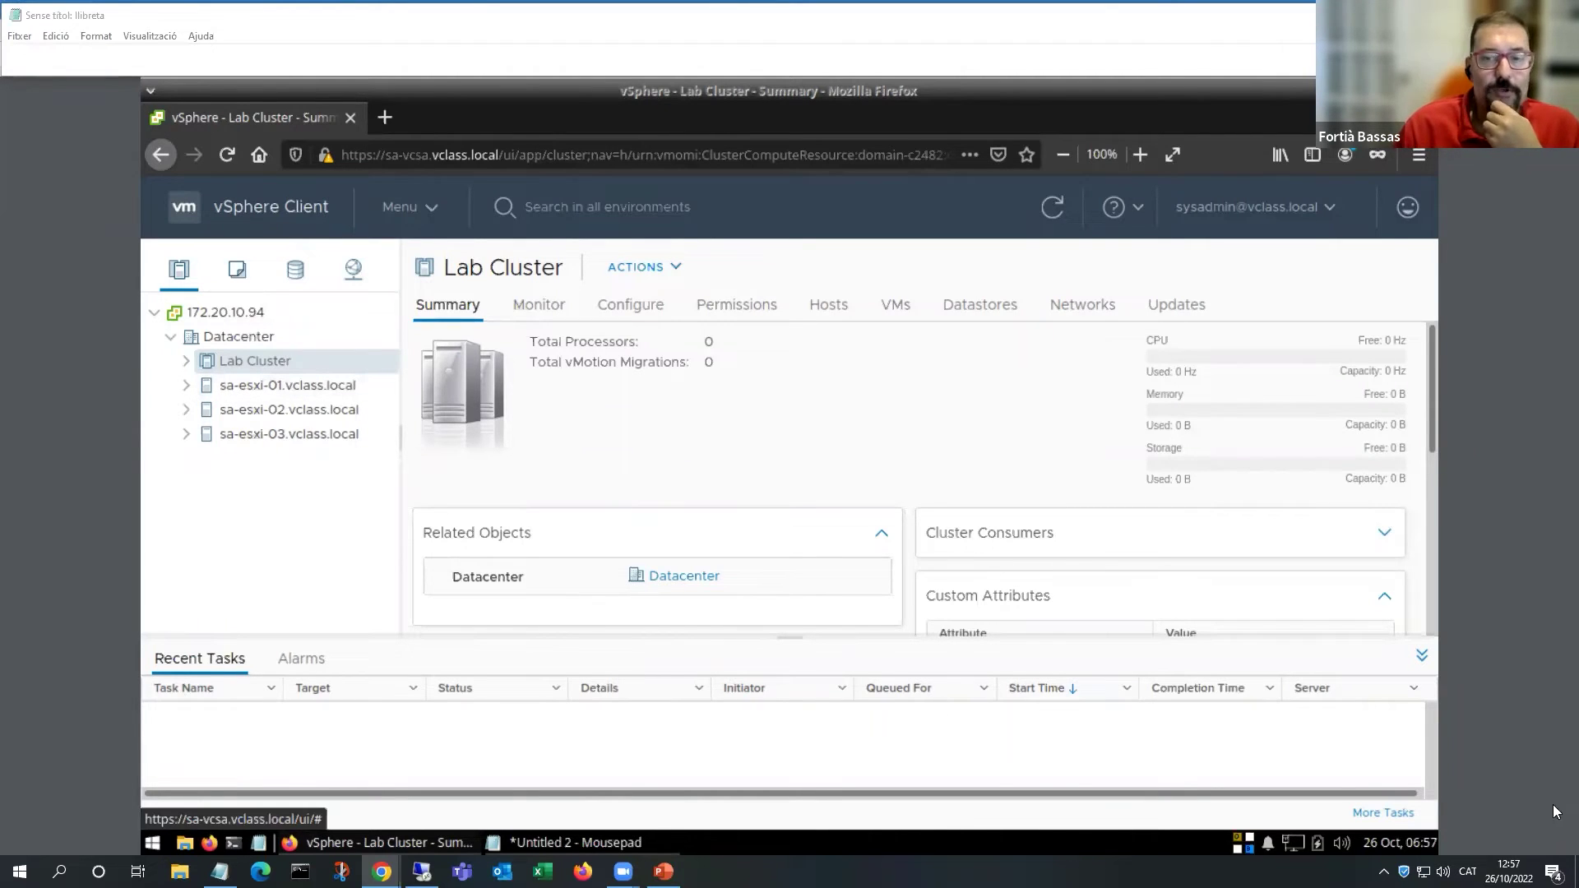
# Hide Recent Tasks, zoom to 90%, and view sa-esxi-02's VMkernel adapters, vmk0 Management and vmk1 vSAN.
pyautogui.click(1423, 655)
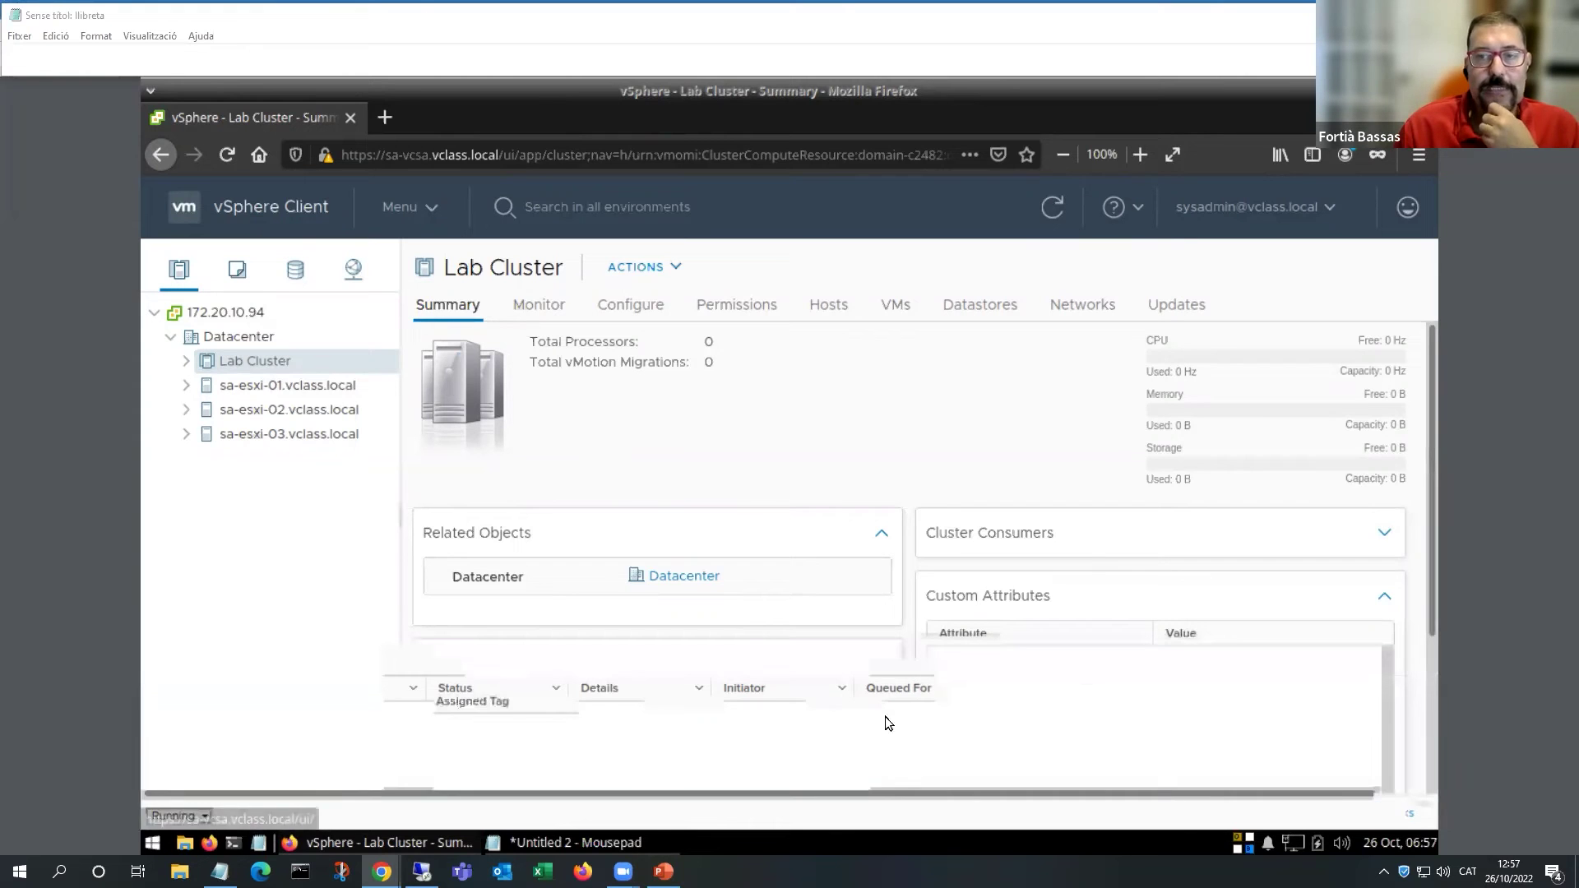
pyautogui.click(1063, 154)
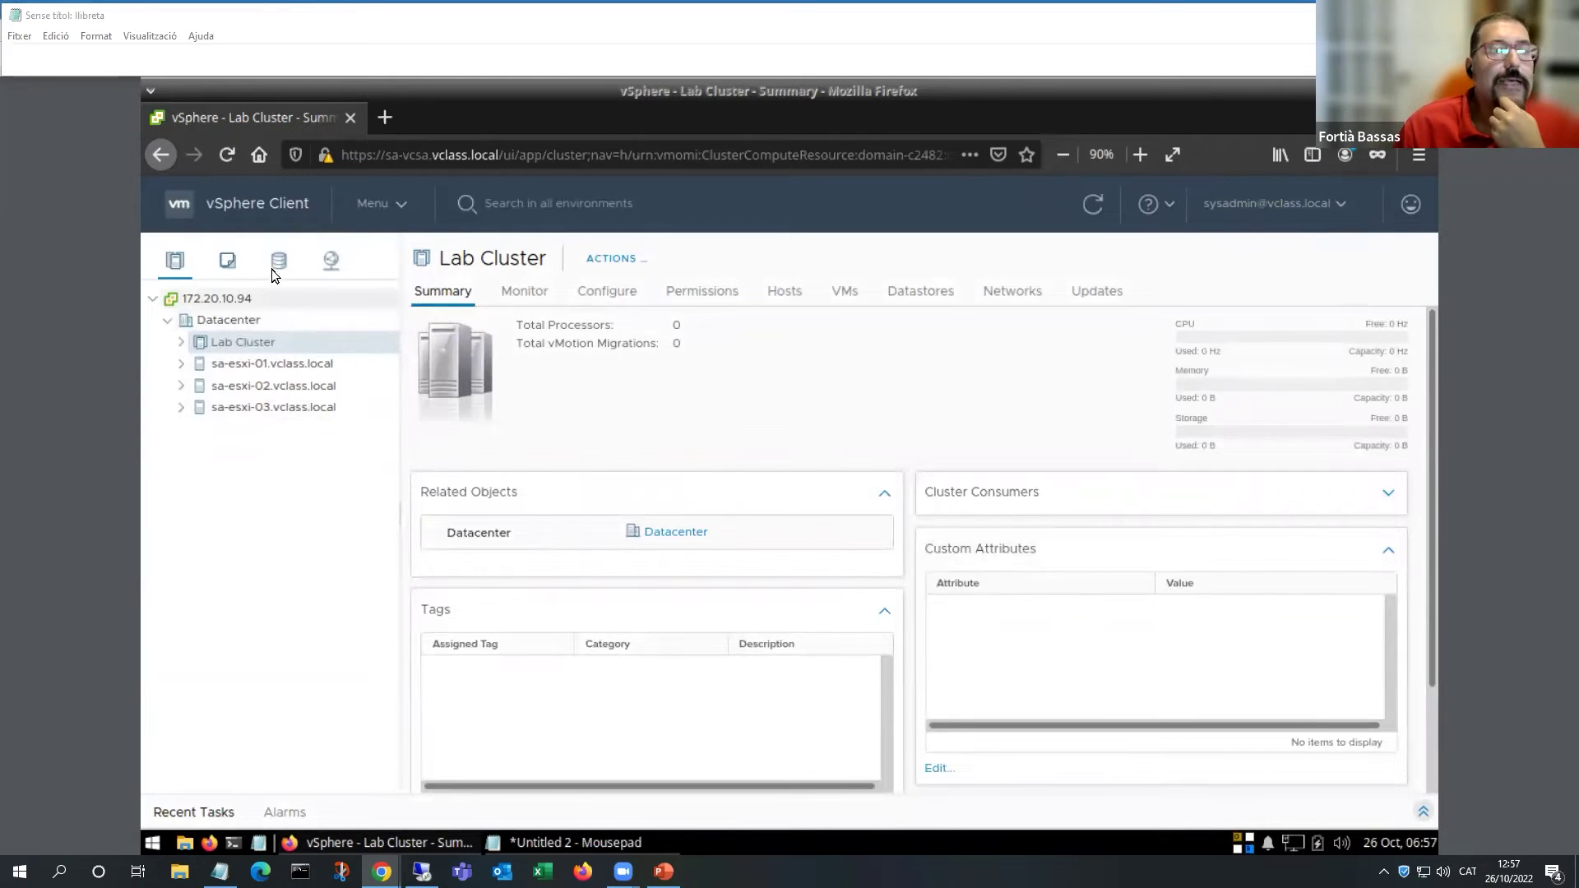
pyautogui.click(230, 363)
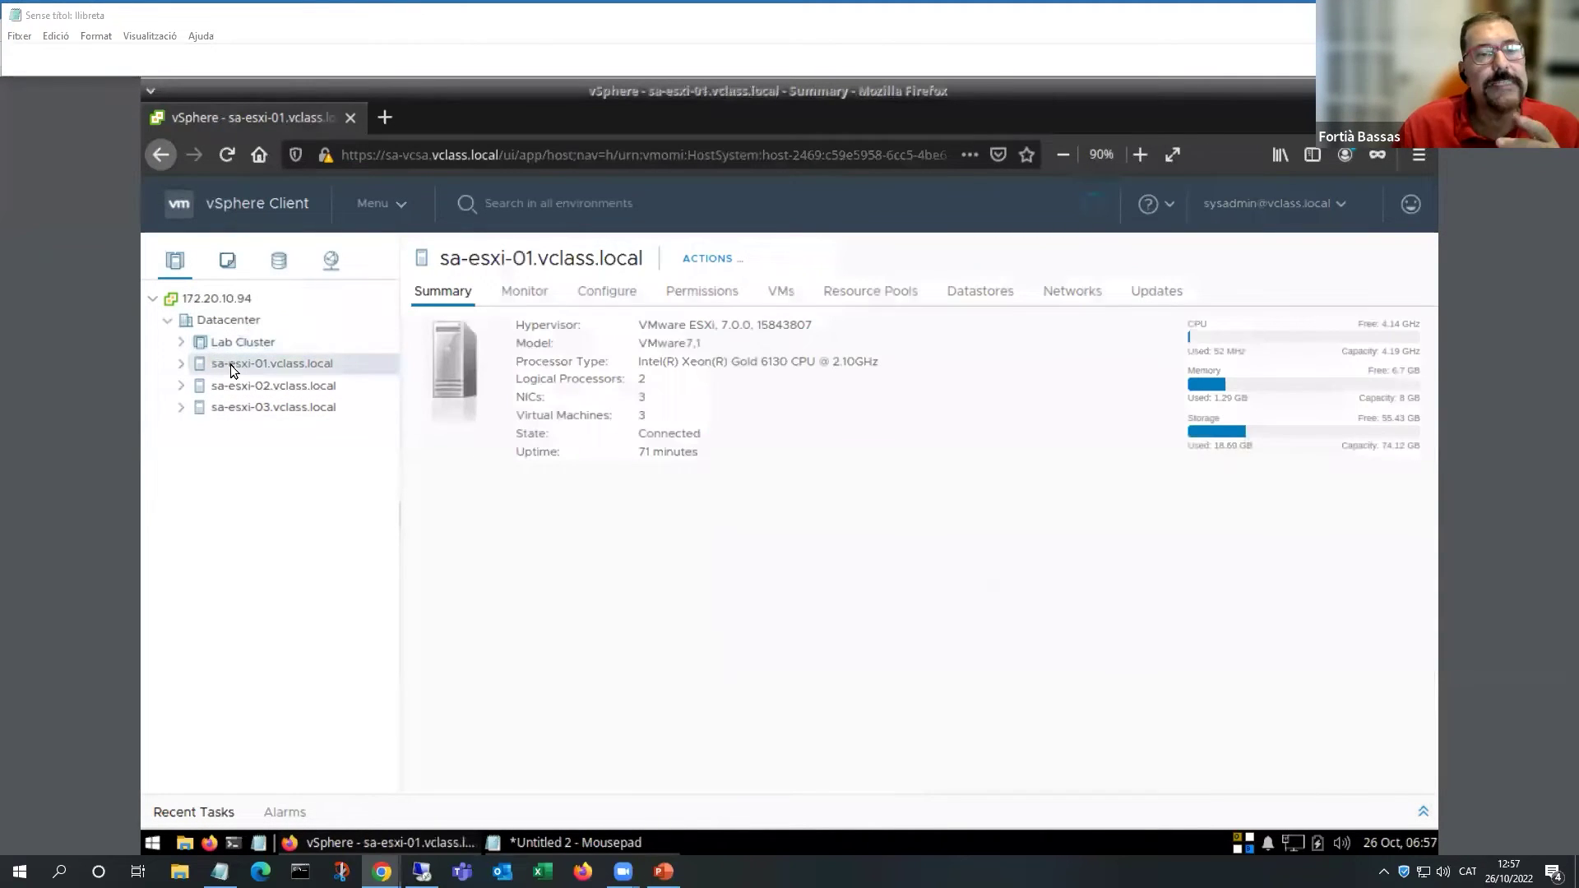
pyautogui.click(634, 300)
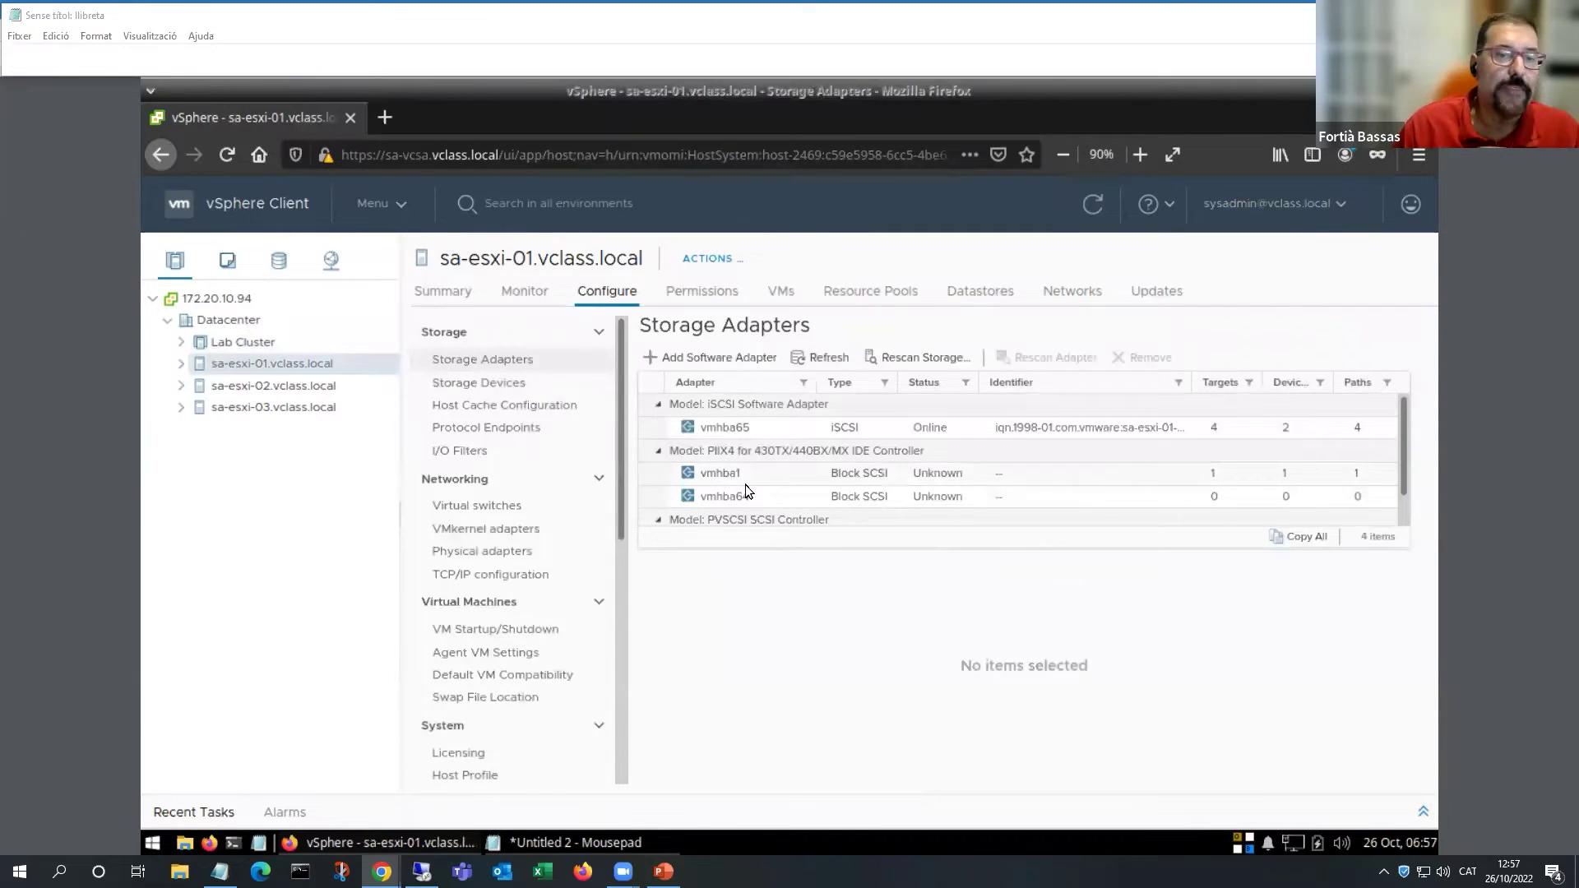
pyautogui.click(489, 531)
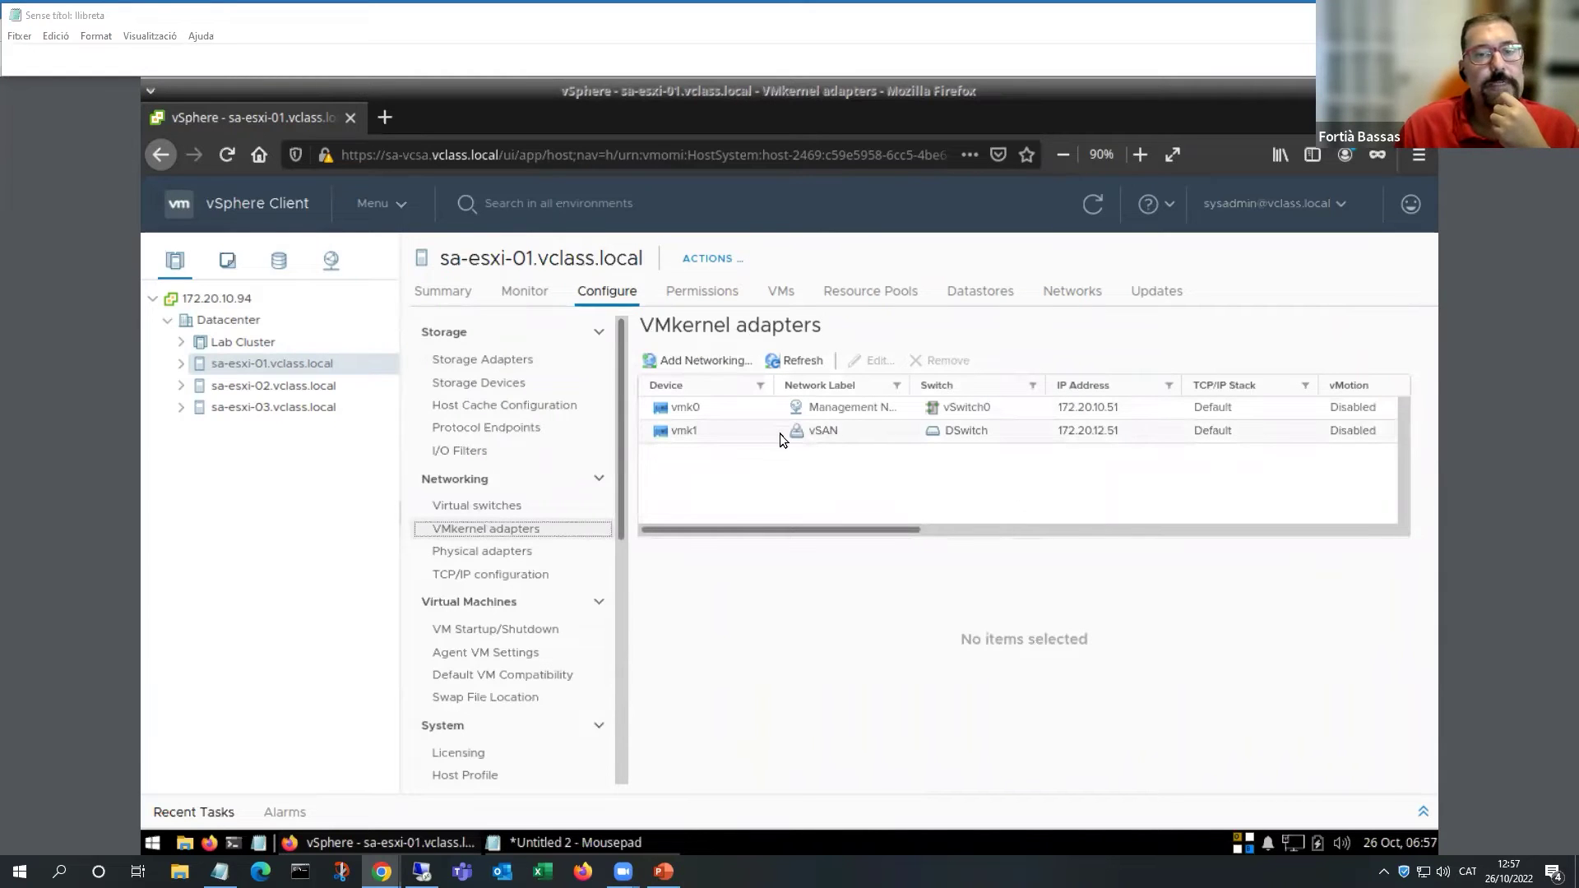
pyautogui.click(264, 392)
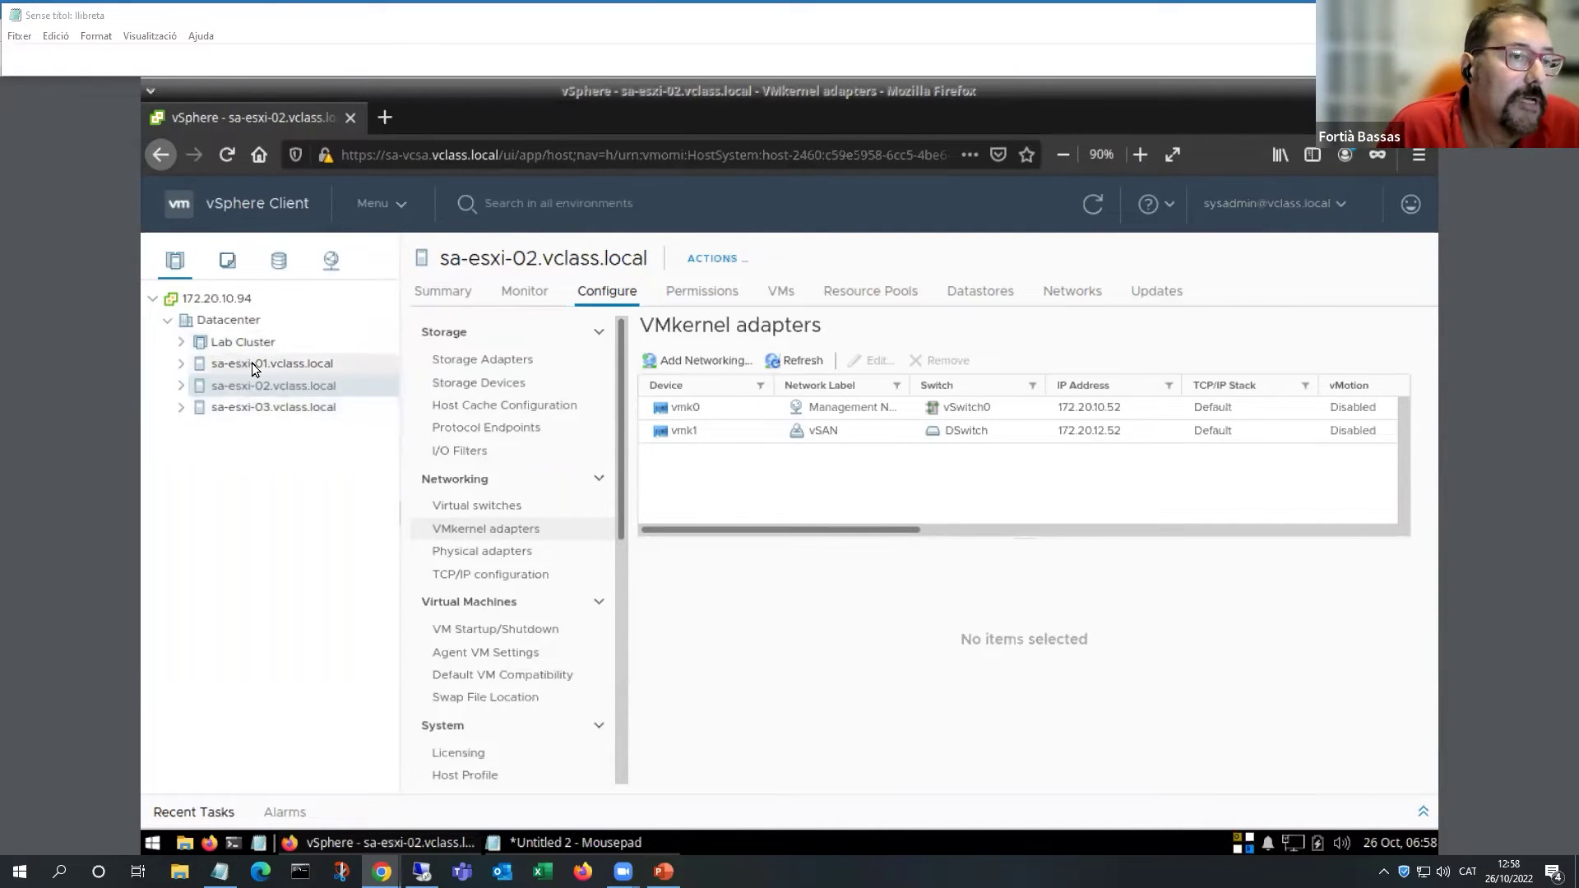
# Move hosts sa-esxi-01 and sa-esxi-03 into Lab Cluster.
pyautogui.click(443, 292)
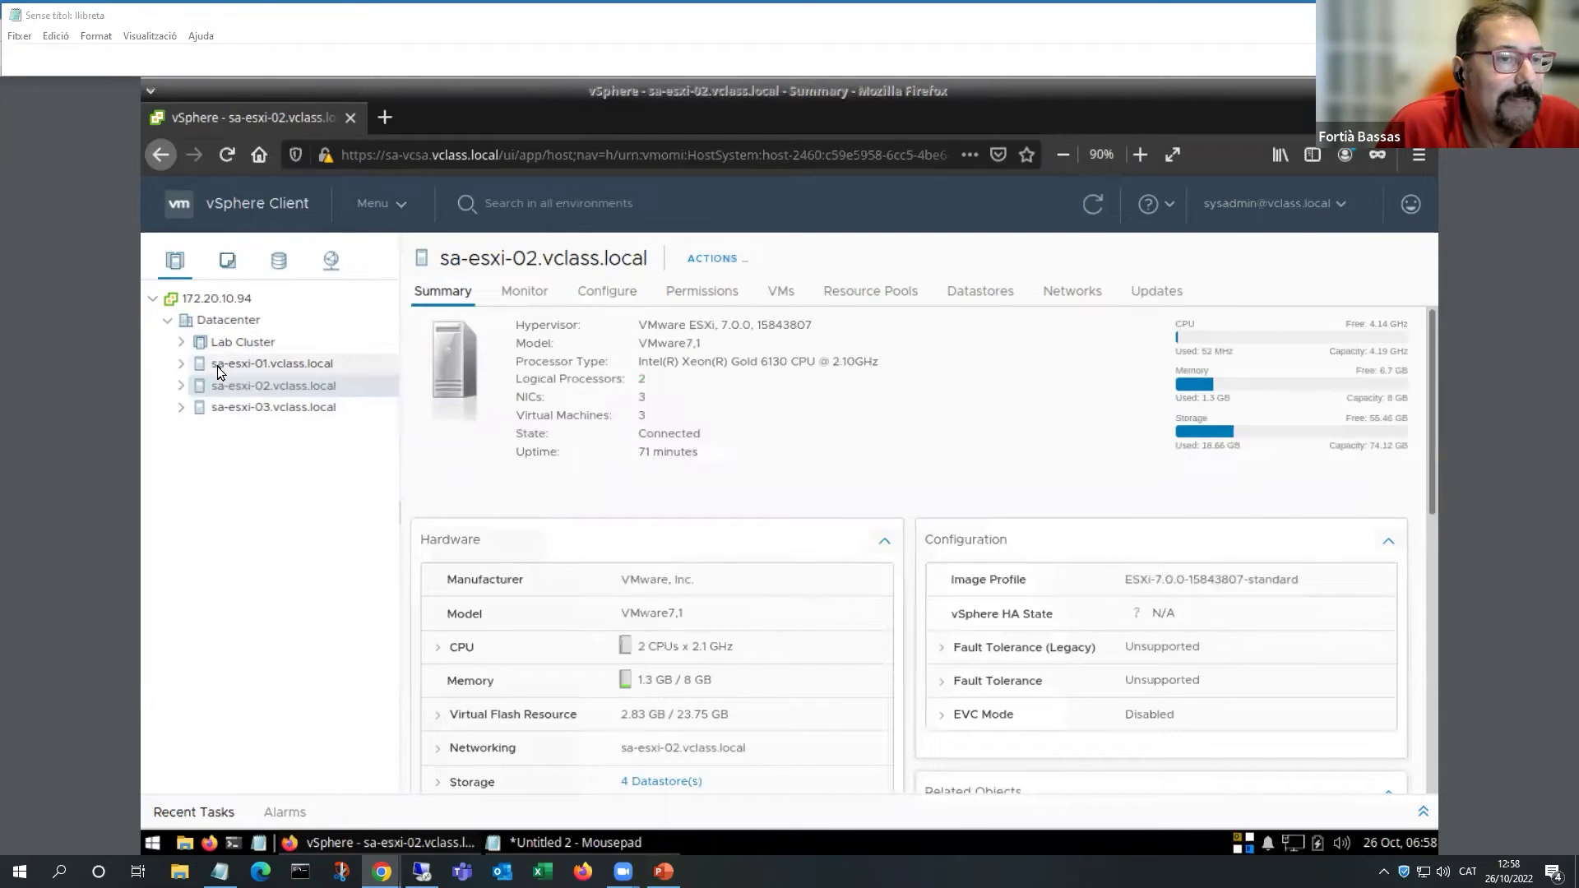
pyautogui.moveTo(215, 364); pyautogui.dragTo(229, 340)
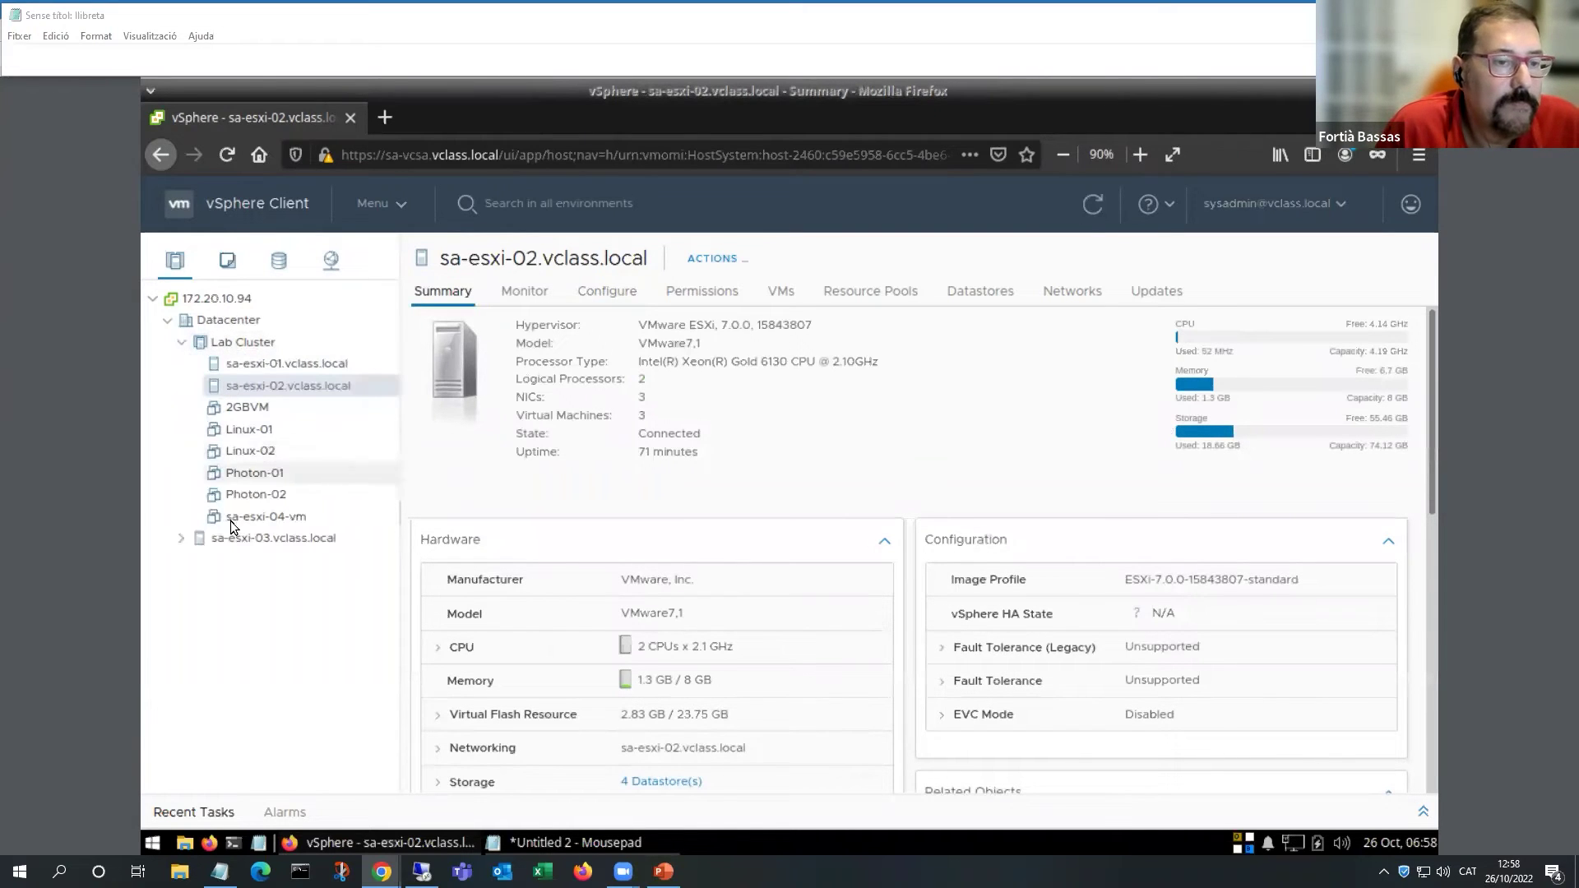
pyautogui.moveTo(218, 383); pyautogui.dragTo(220, 347)
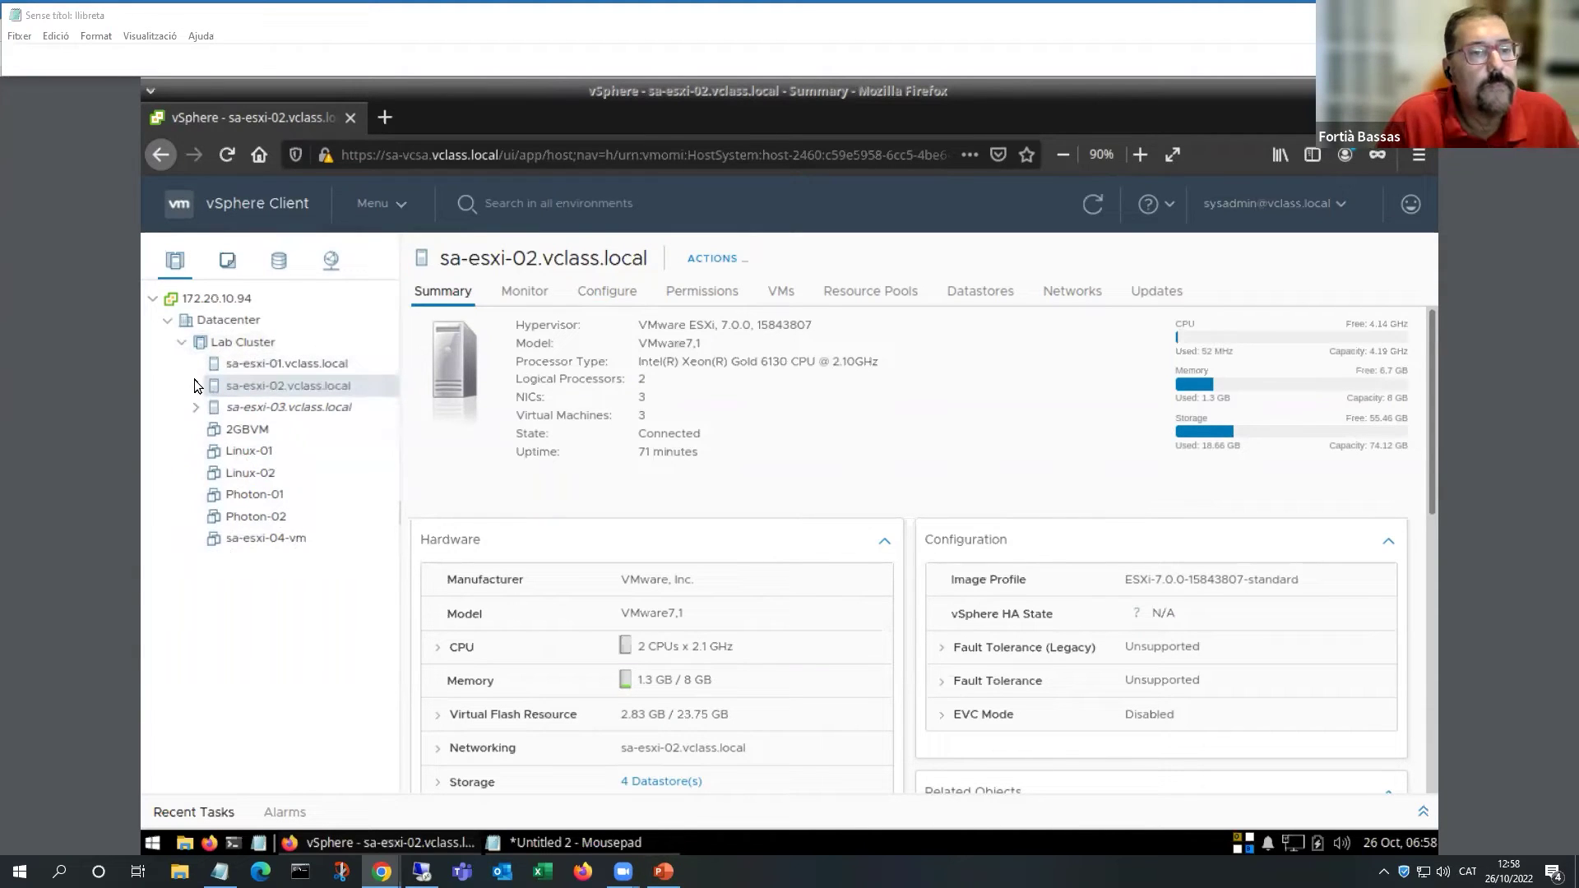
# Open Lab Cluster's Configure settings, then log out of the vSphere session.
pyautogui.click(227, 342)
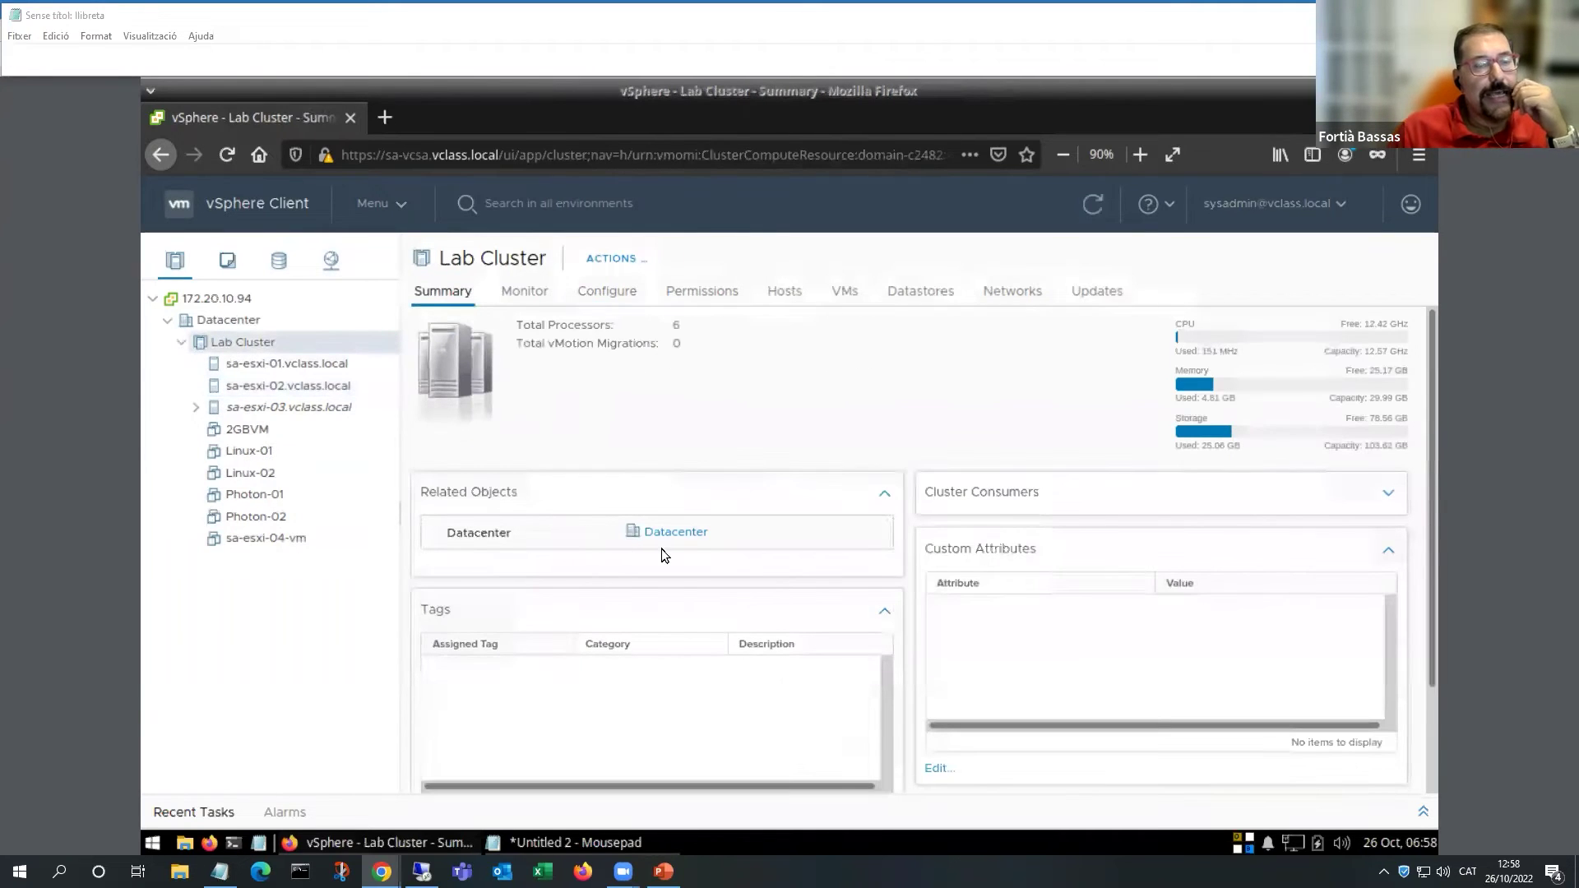
pyautogui.click(608, 303)
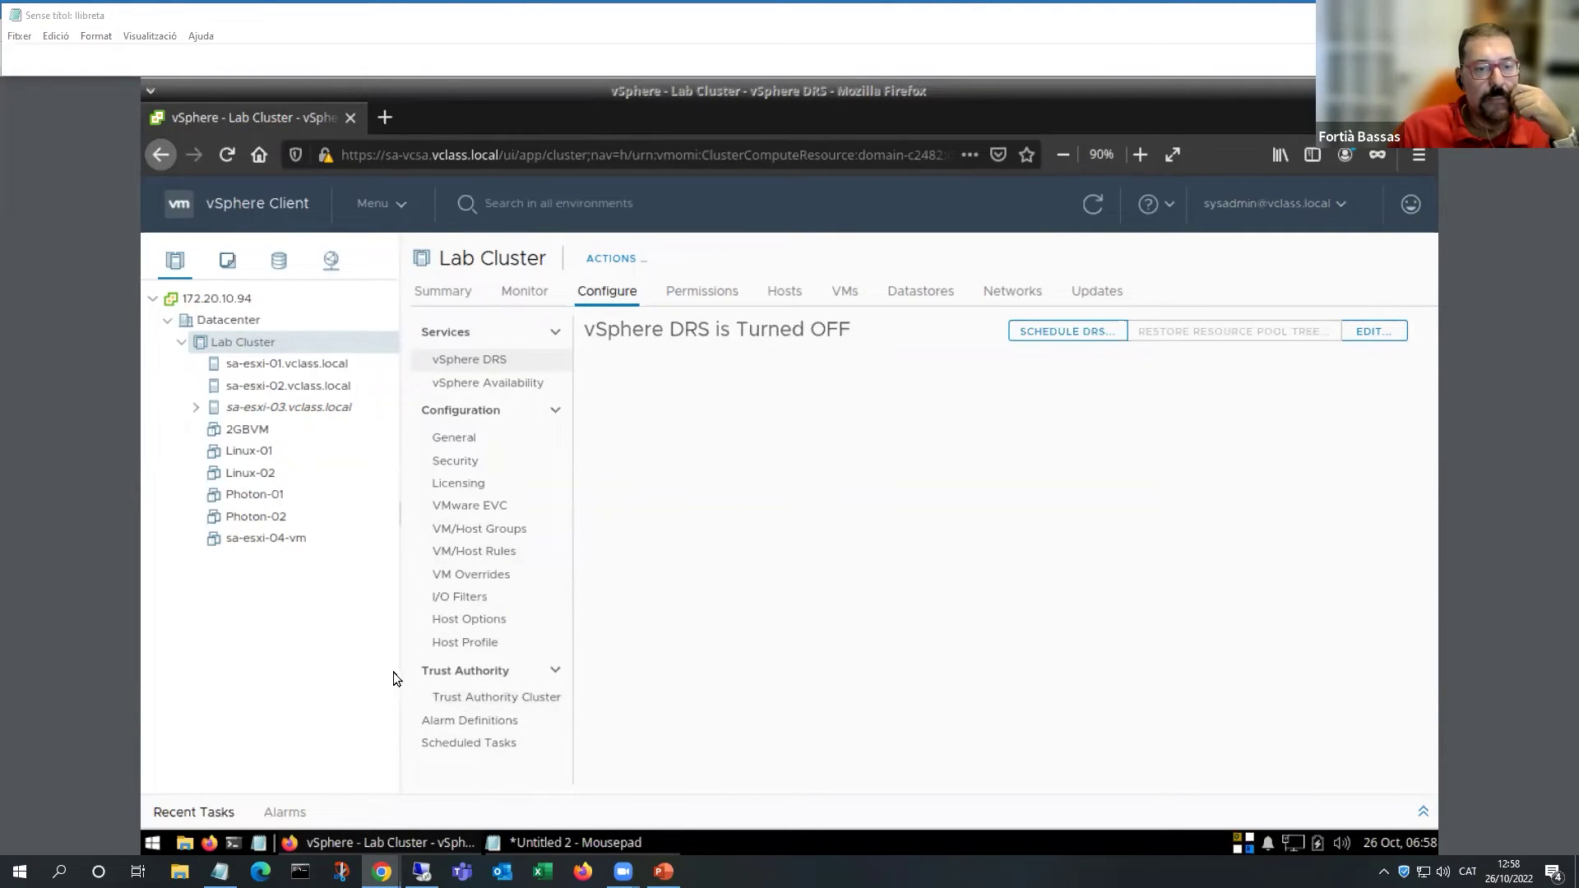
pyautogui.click(1340, 206)
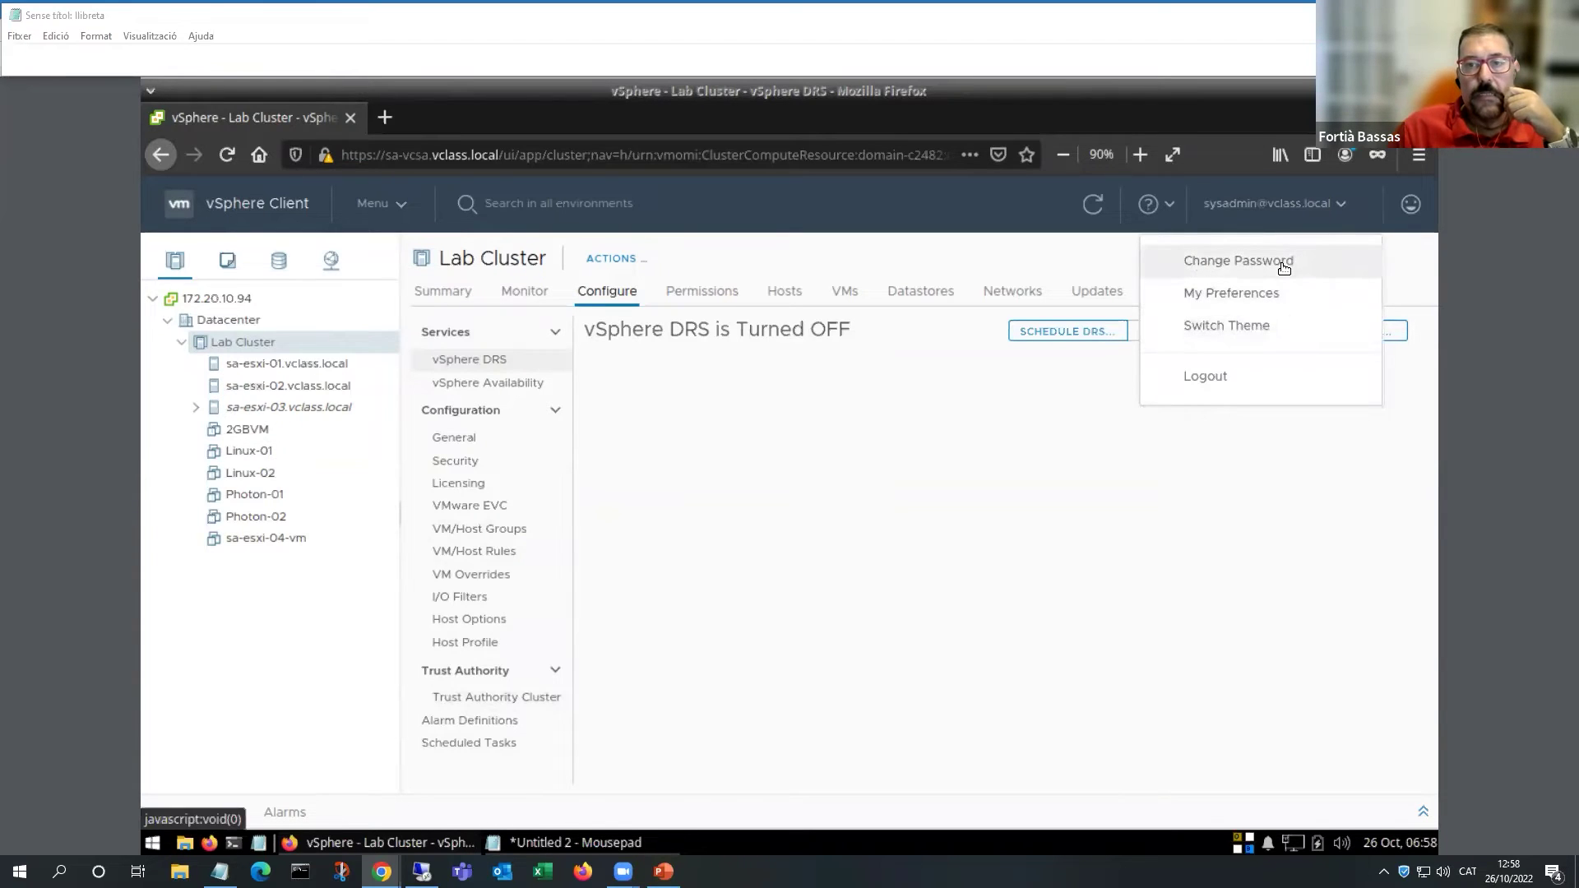
pyautogui.click(1231, 381)
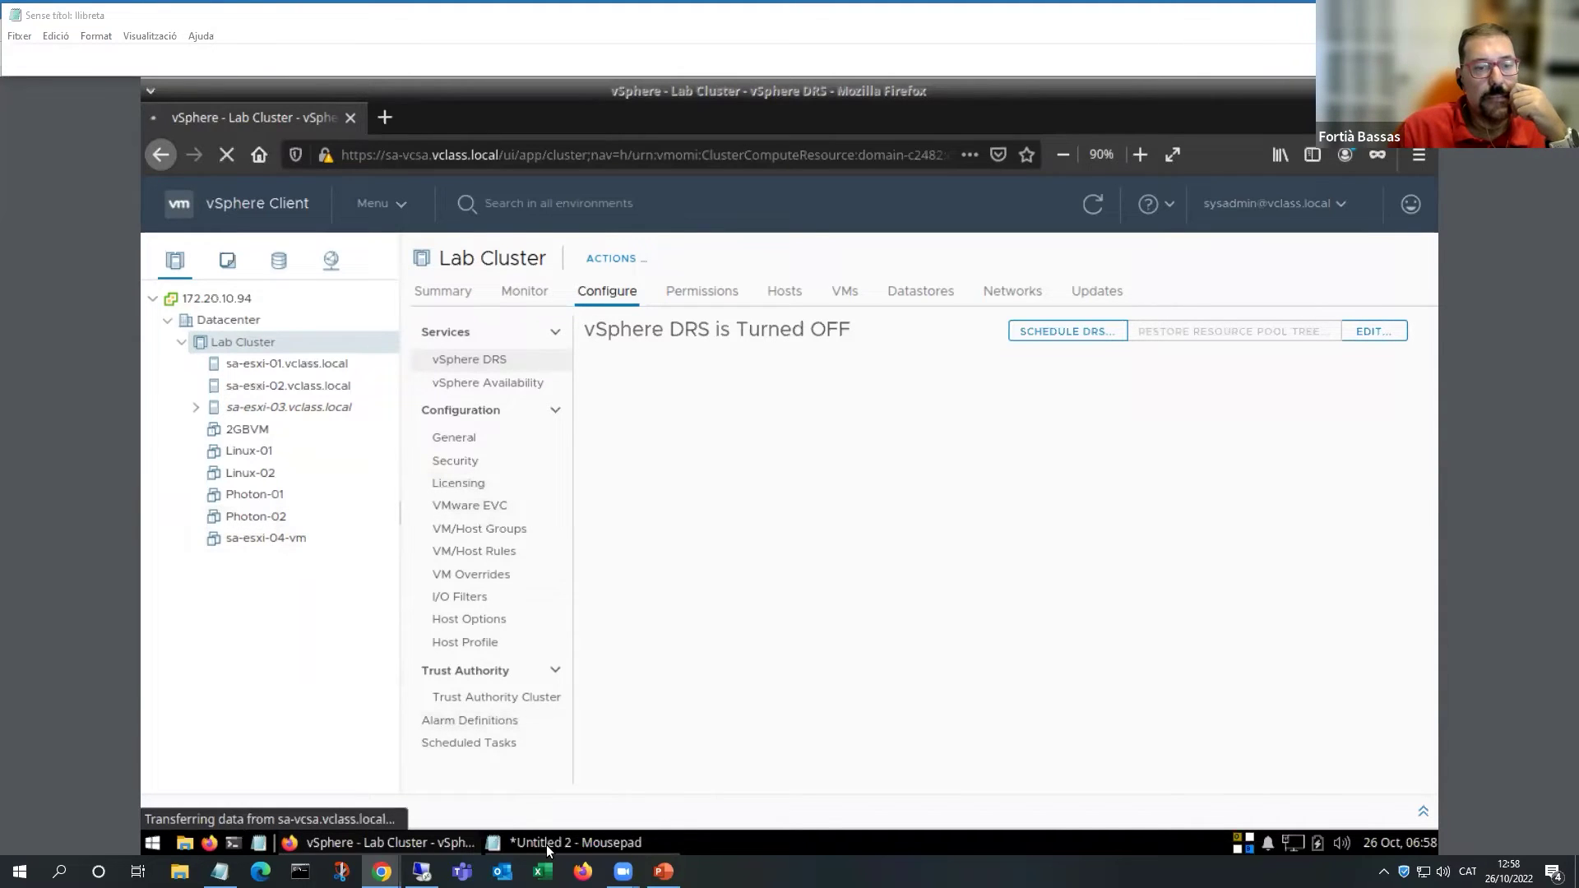
# Log back in with the administrator username from the Mousepad notes and the account password.
pyautogui.click(549, 843)
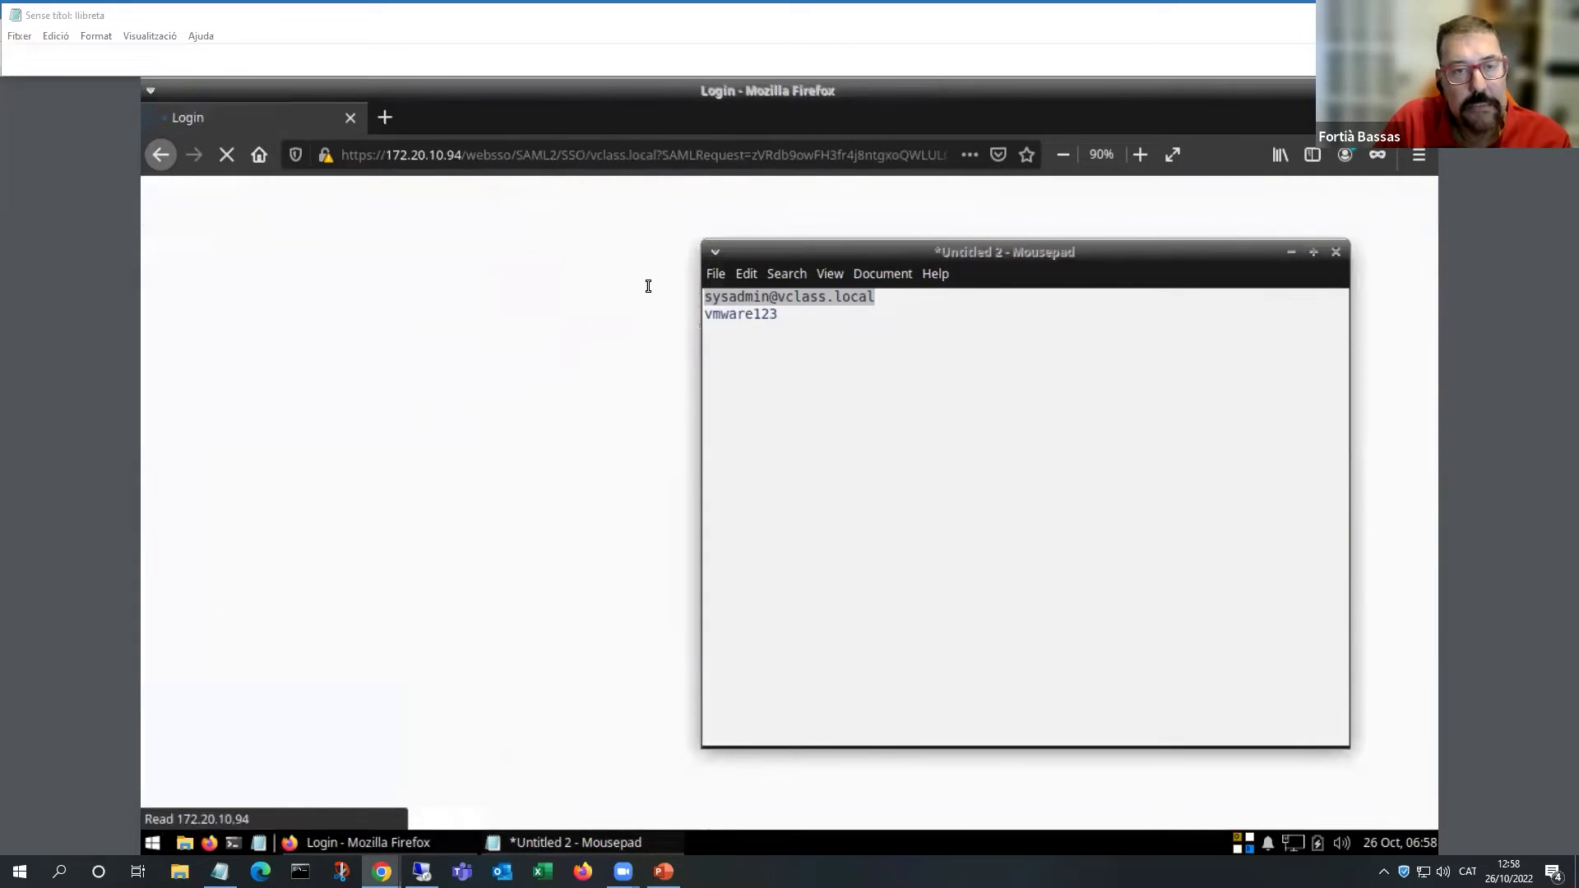
pyautogui.click(1292, 254)
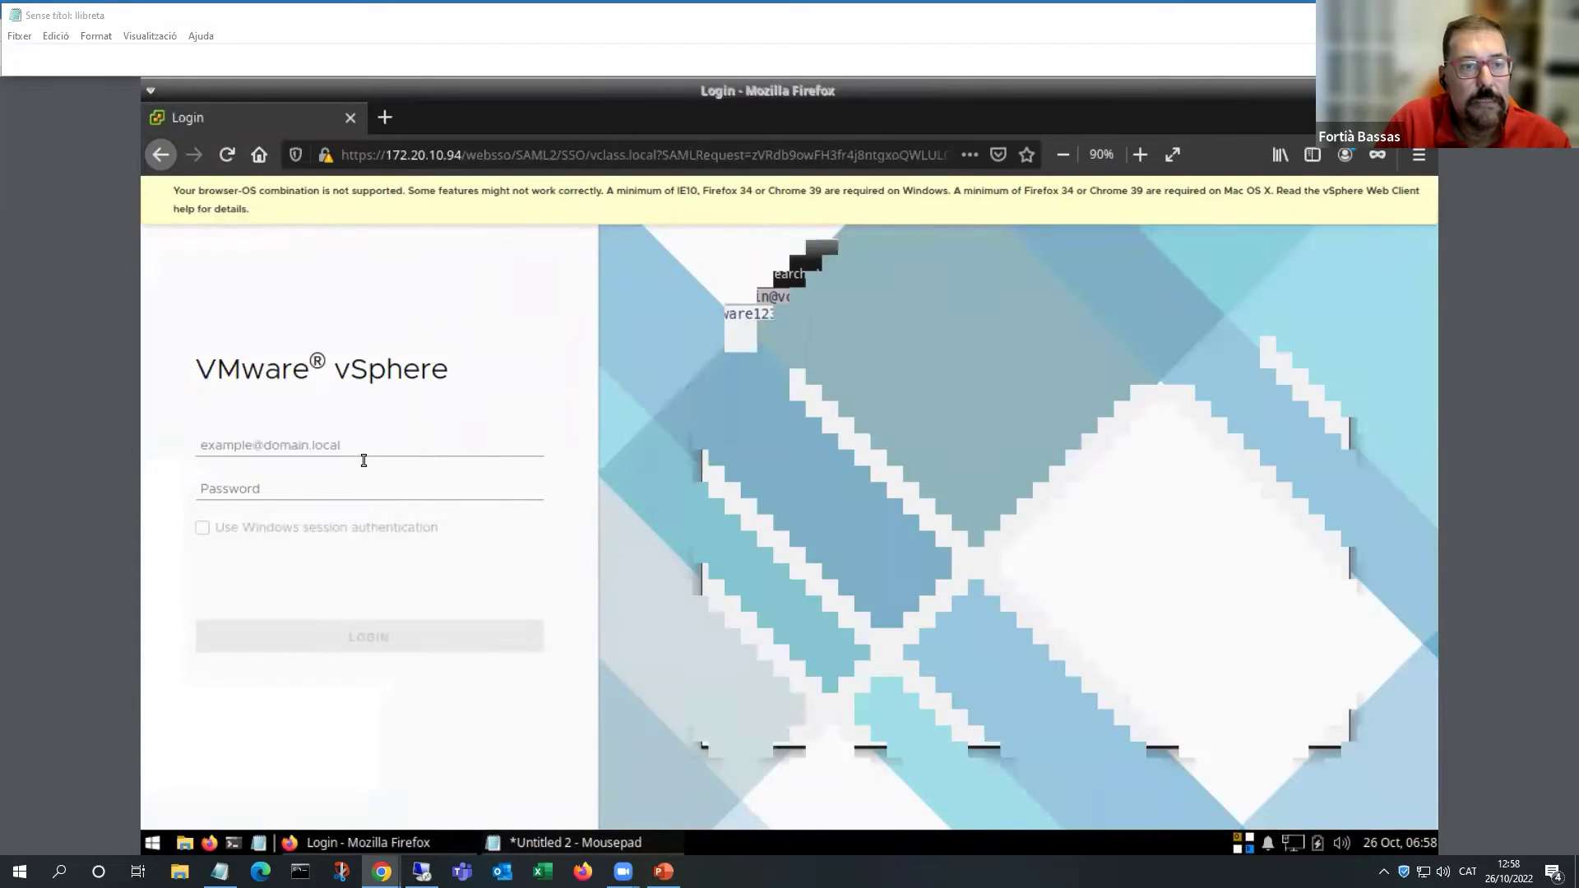
pyautogui.click(363, 450)
pyautogui.hotkey('ctrl', 'v')
pyautogui.click(324, 483)
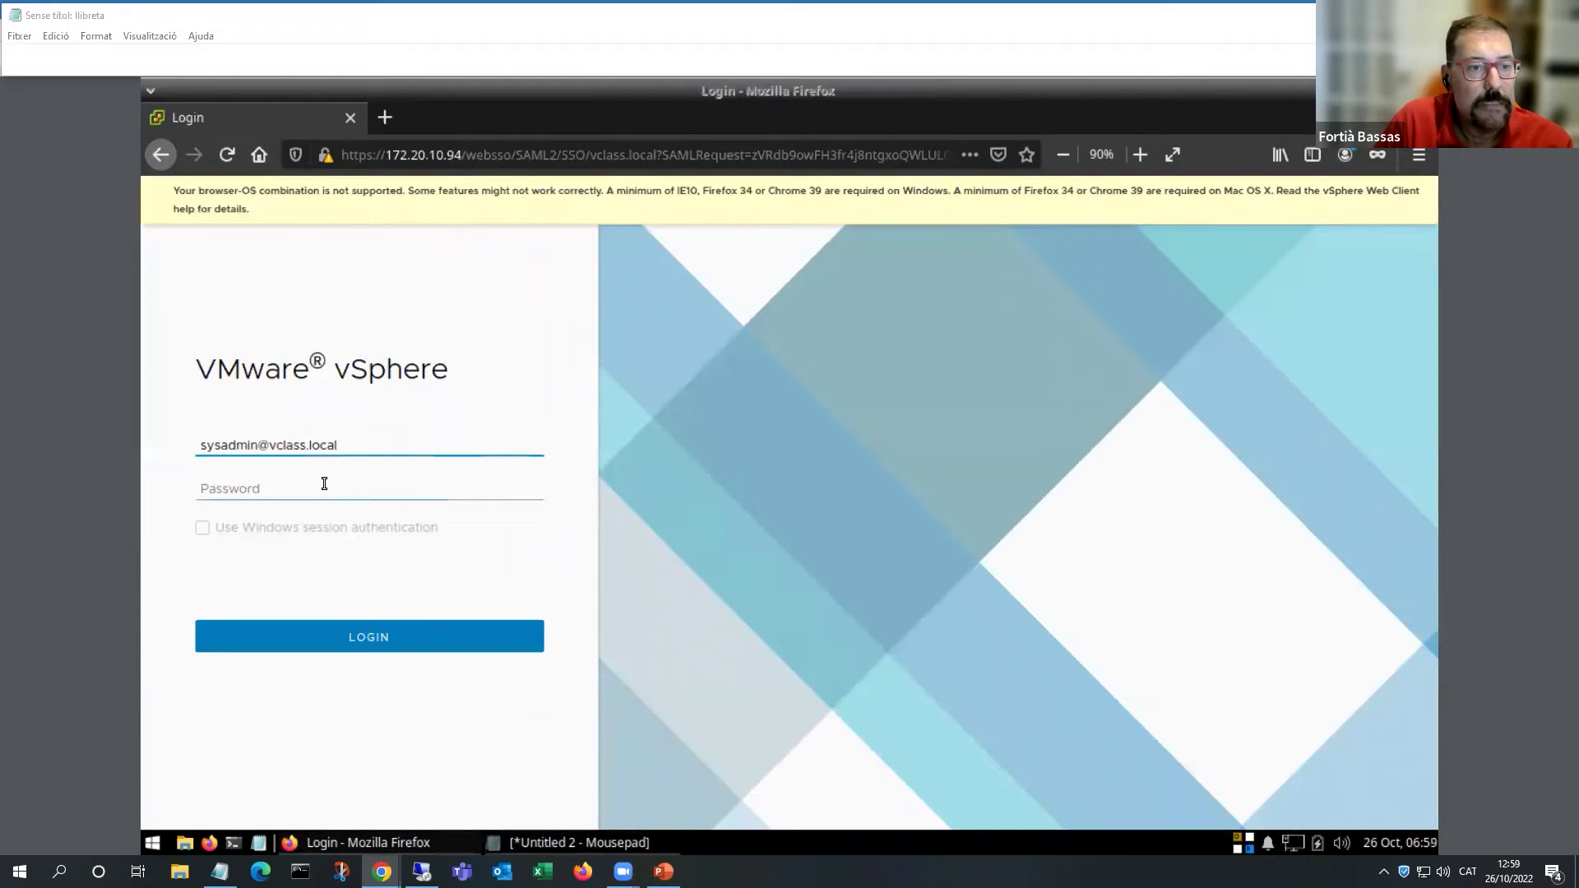
pyautogui.write('VM')
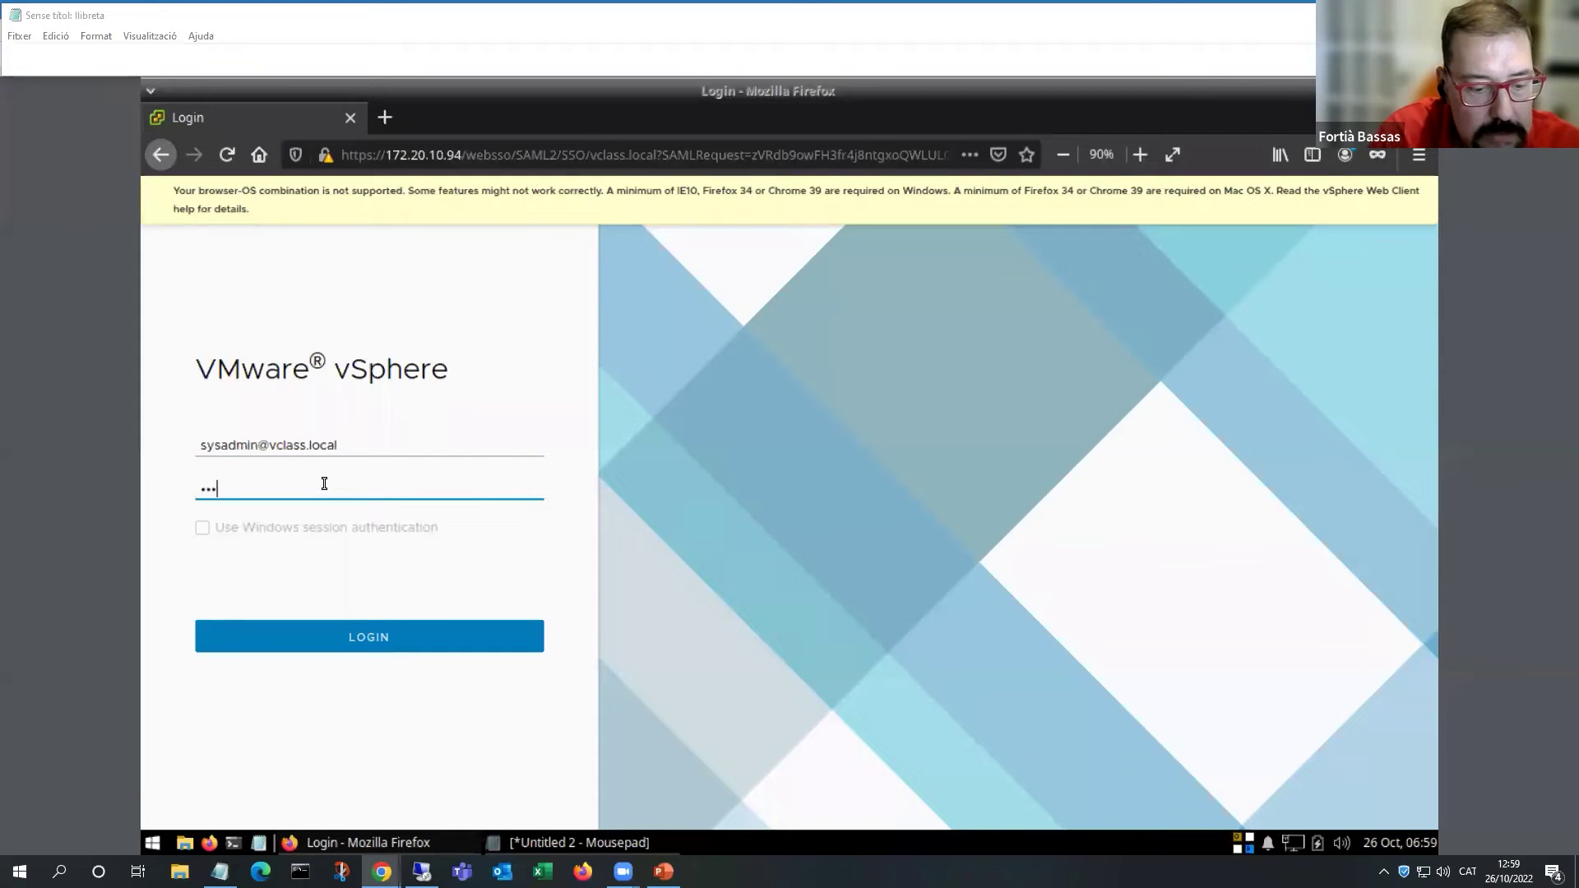
pyautogui.press('Return')
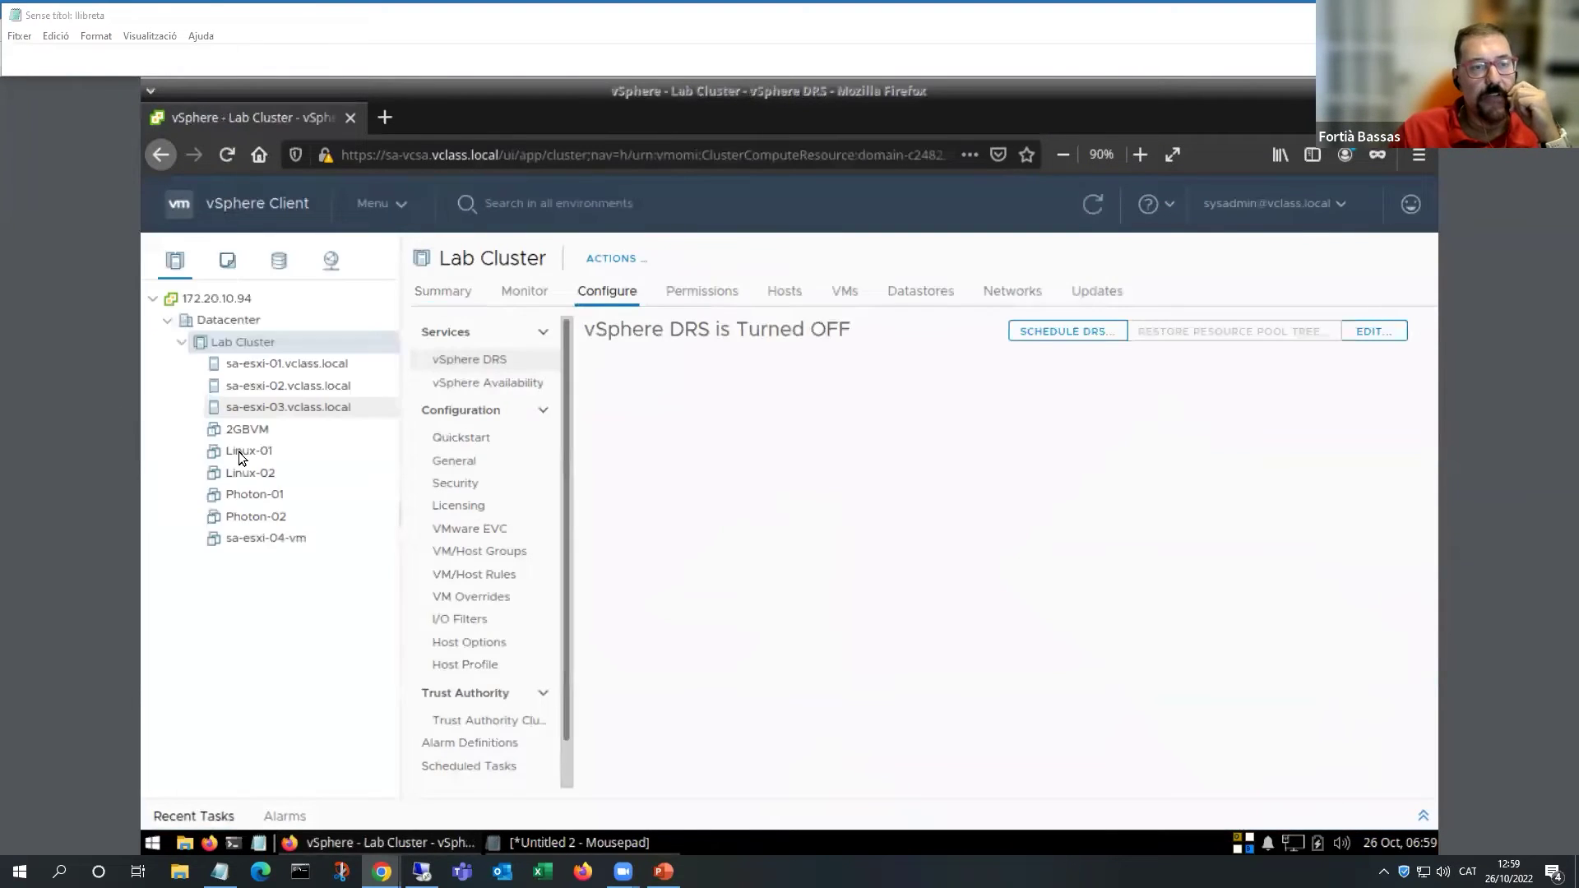
# Launch the Configure vSAN wizard from Lab Cluster's vSAN Services, with Single site cluster selected.
pyautogui.scroll(-1, 561, 658)
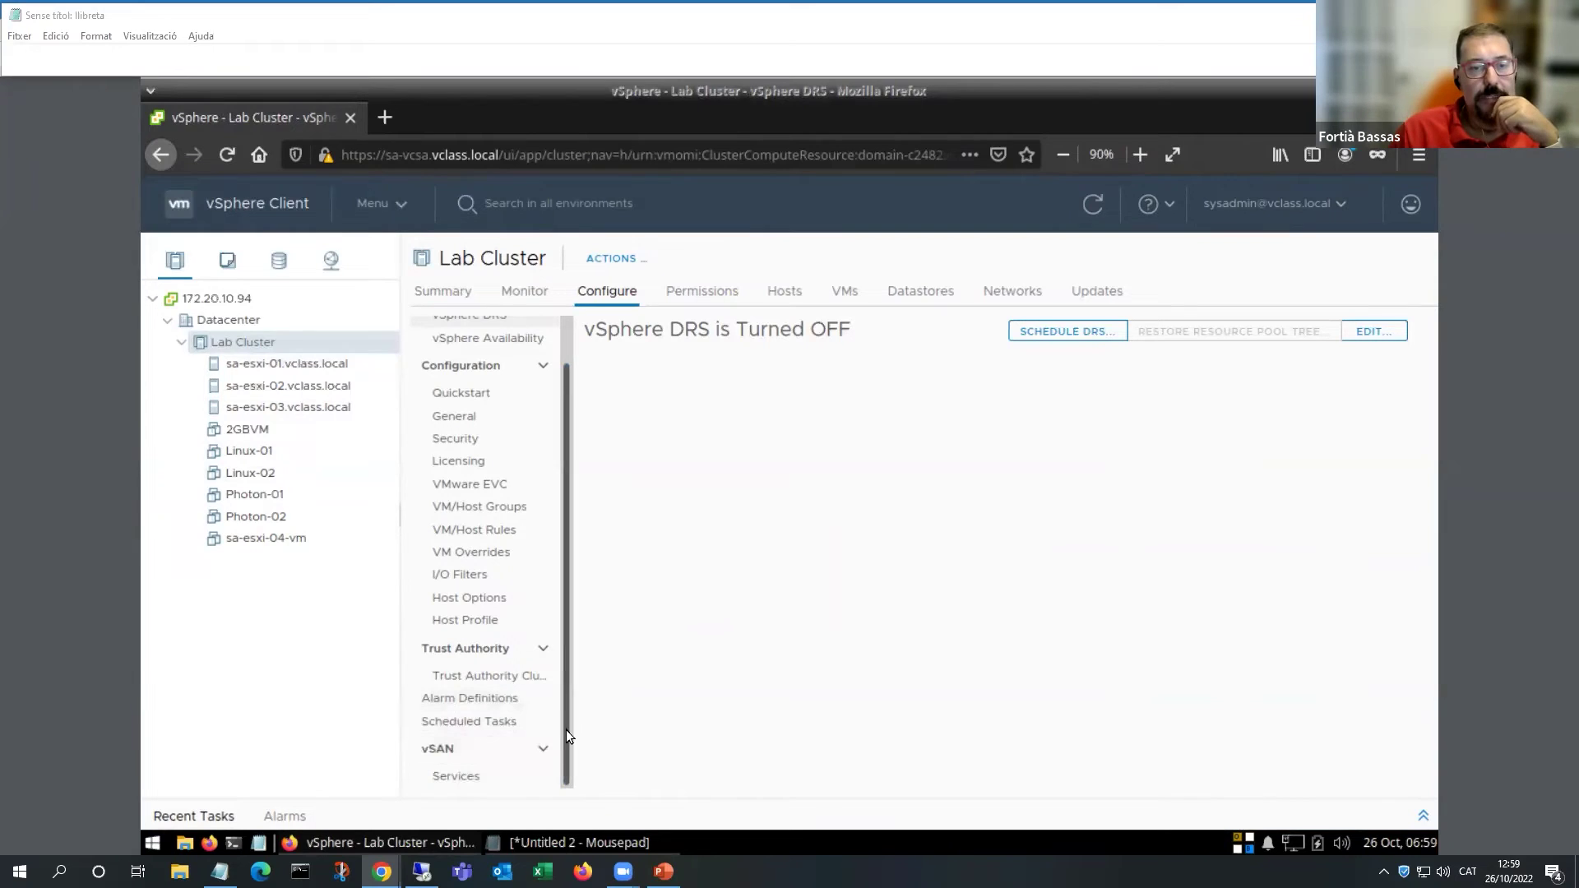
pyautogui.click(451, 776)
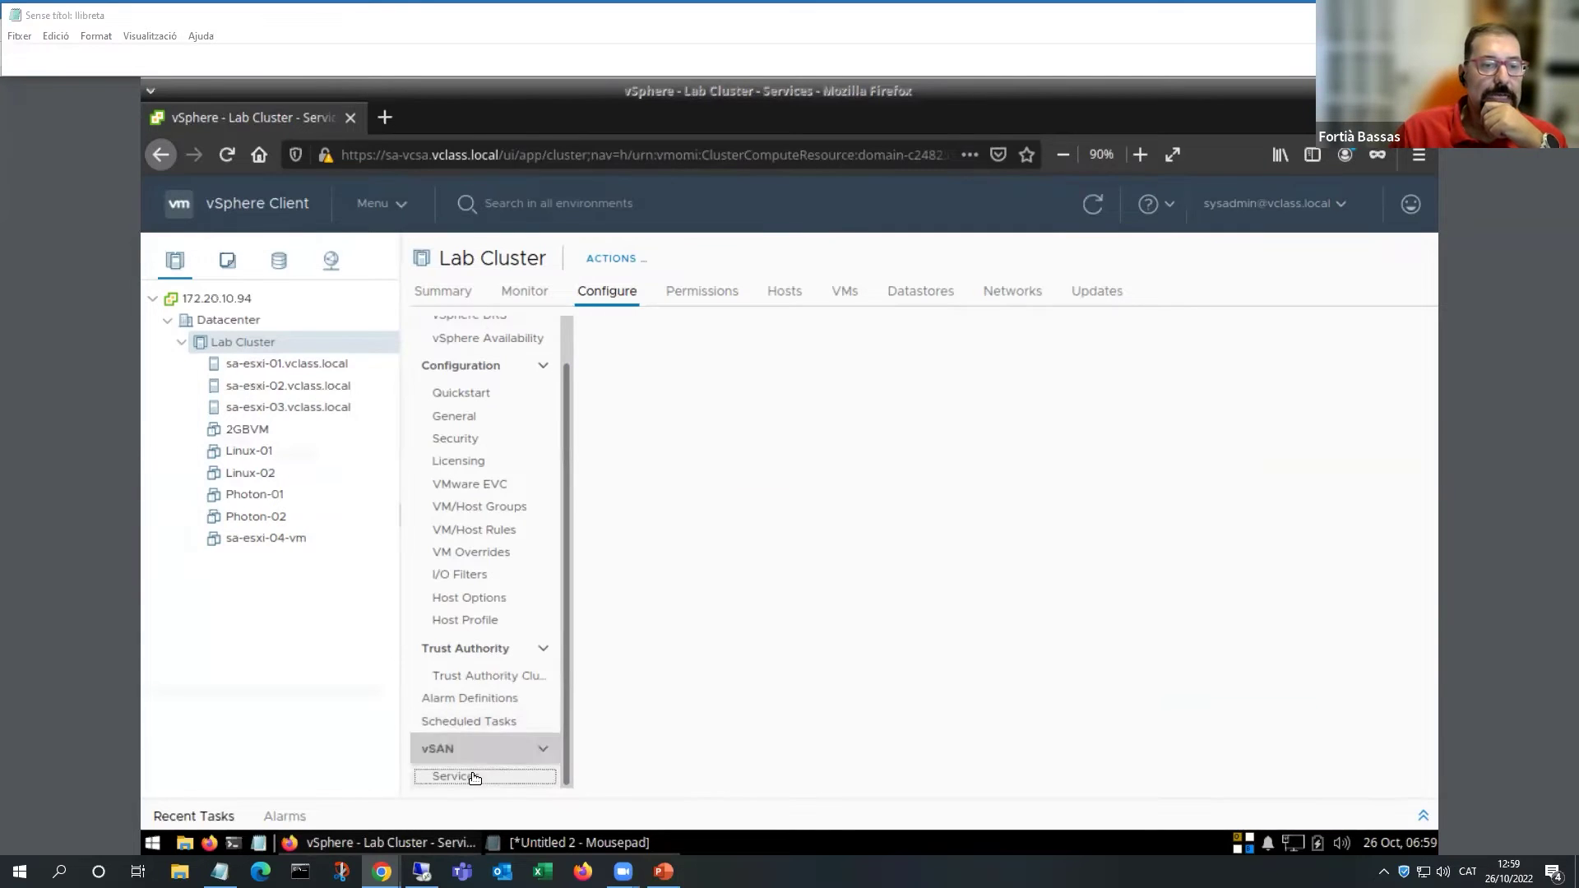
pyautogui.click(497, 750)
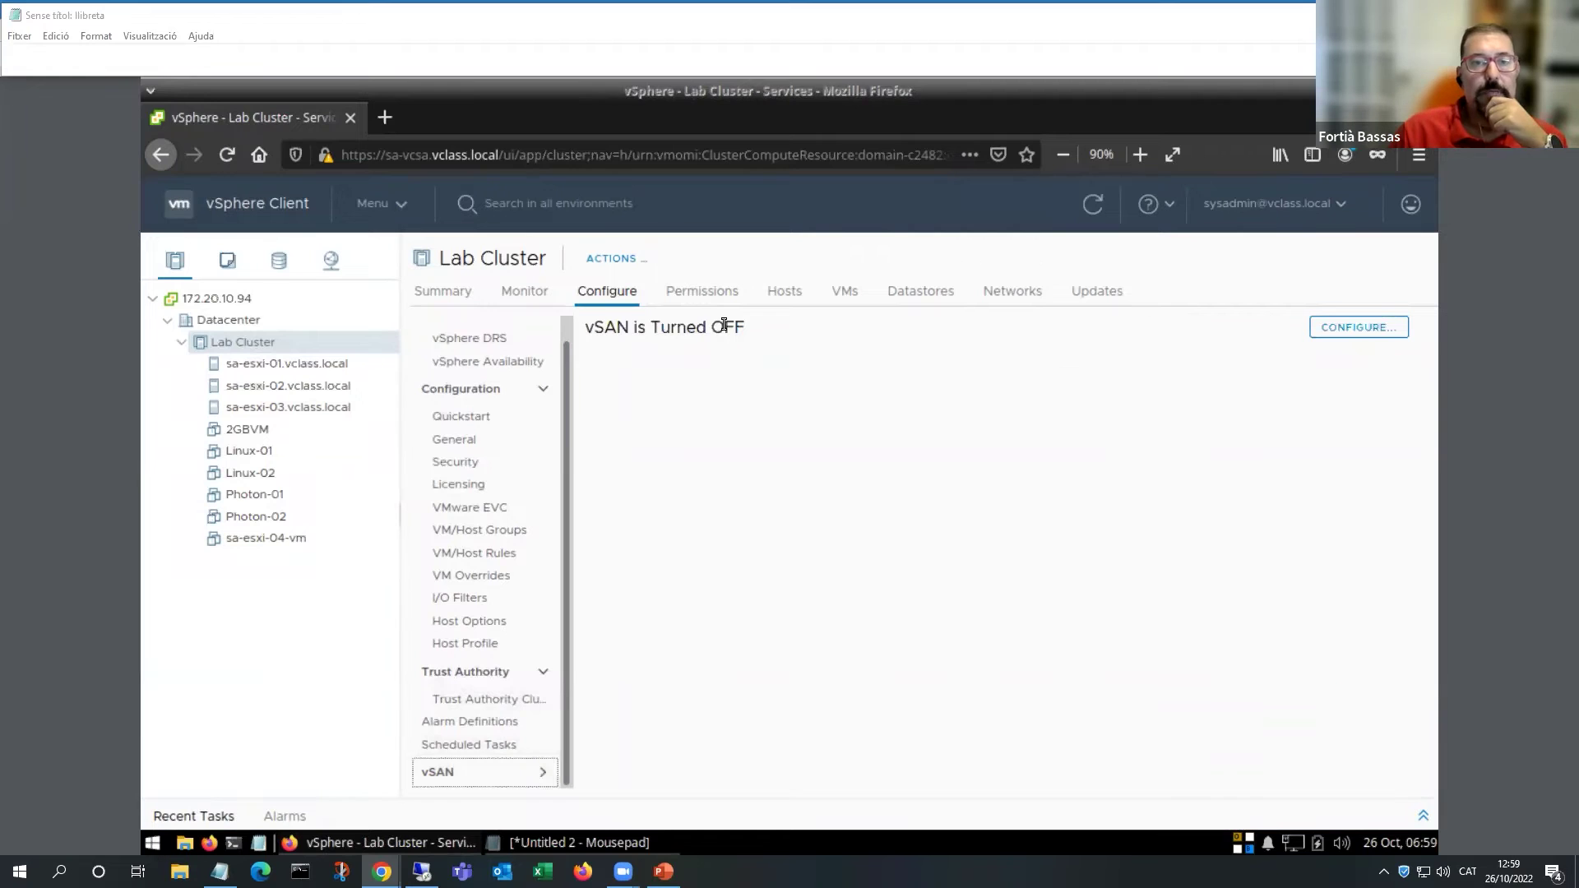
pyautogui.click(1385, 329)
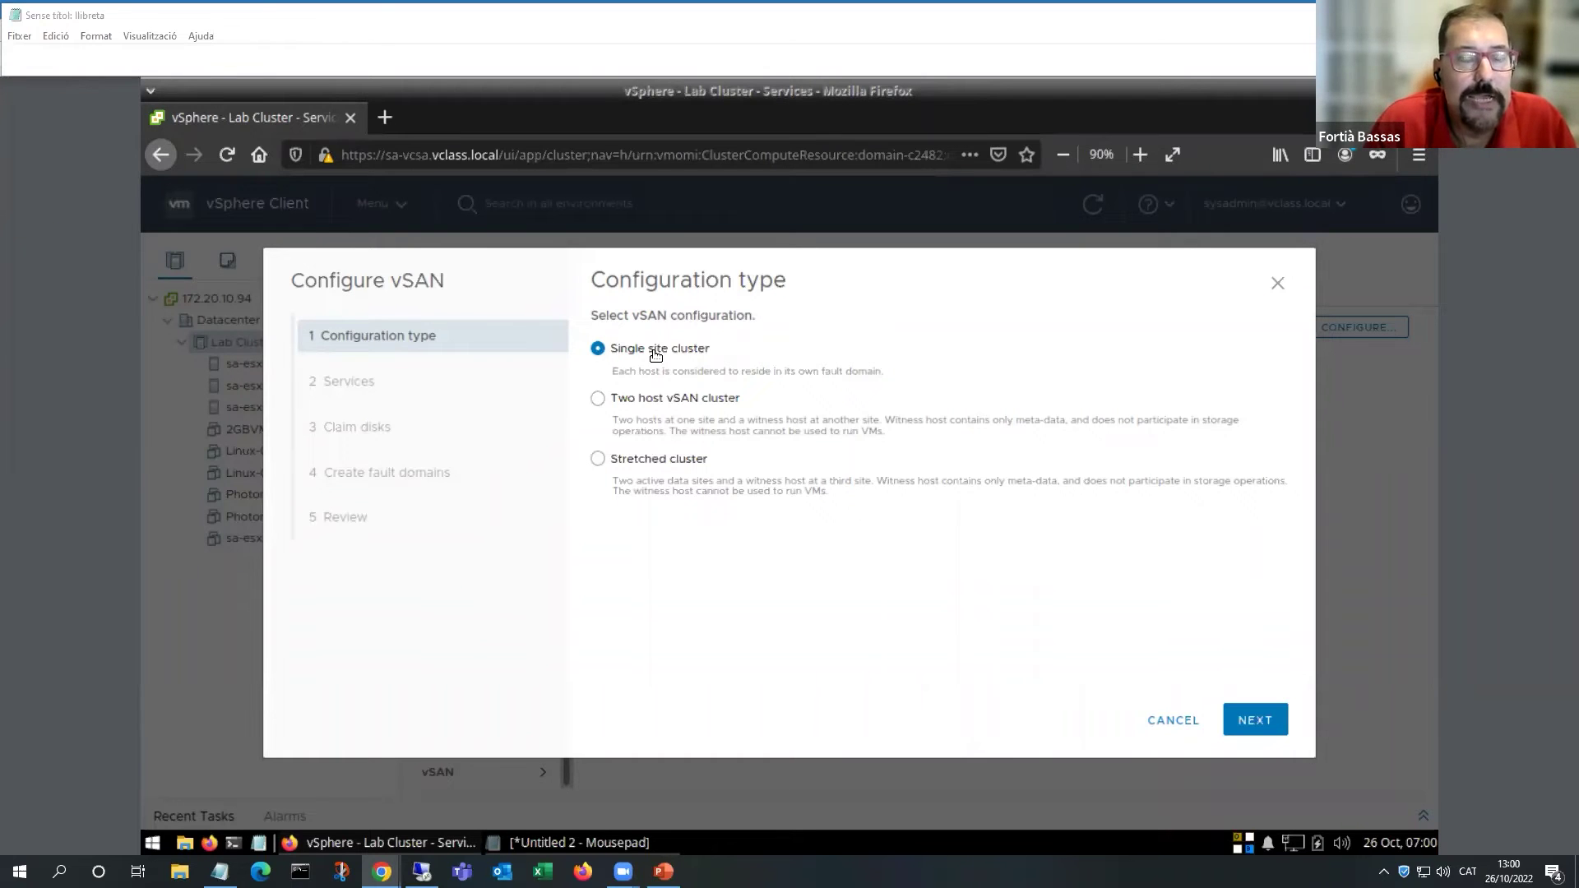
# Pass the vSAN services page with optional services off, after reading the Large scale cluster support info.
pyautogui.click(1256, 729)
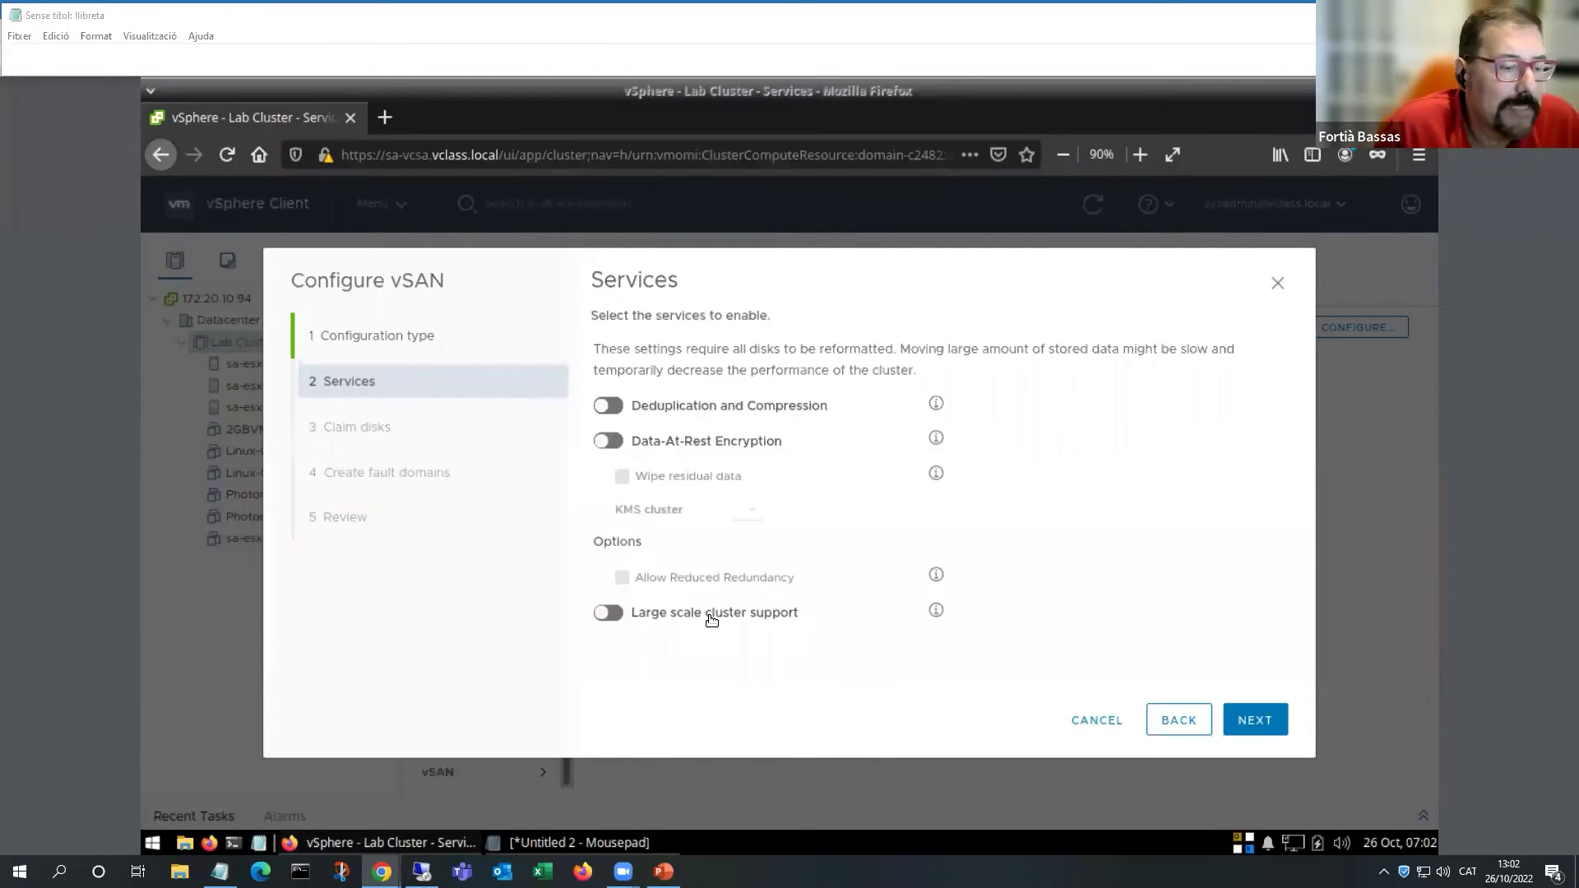
pyautogui.click(937, 611)
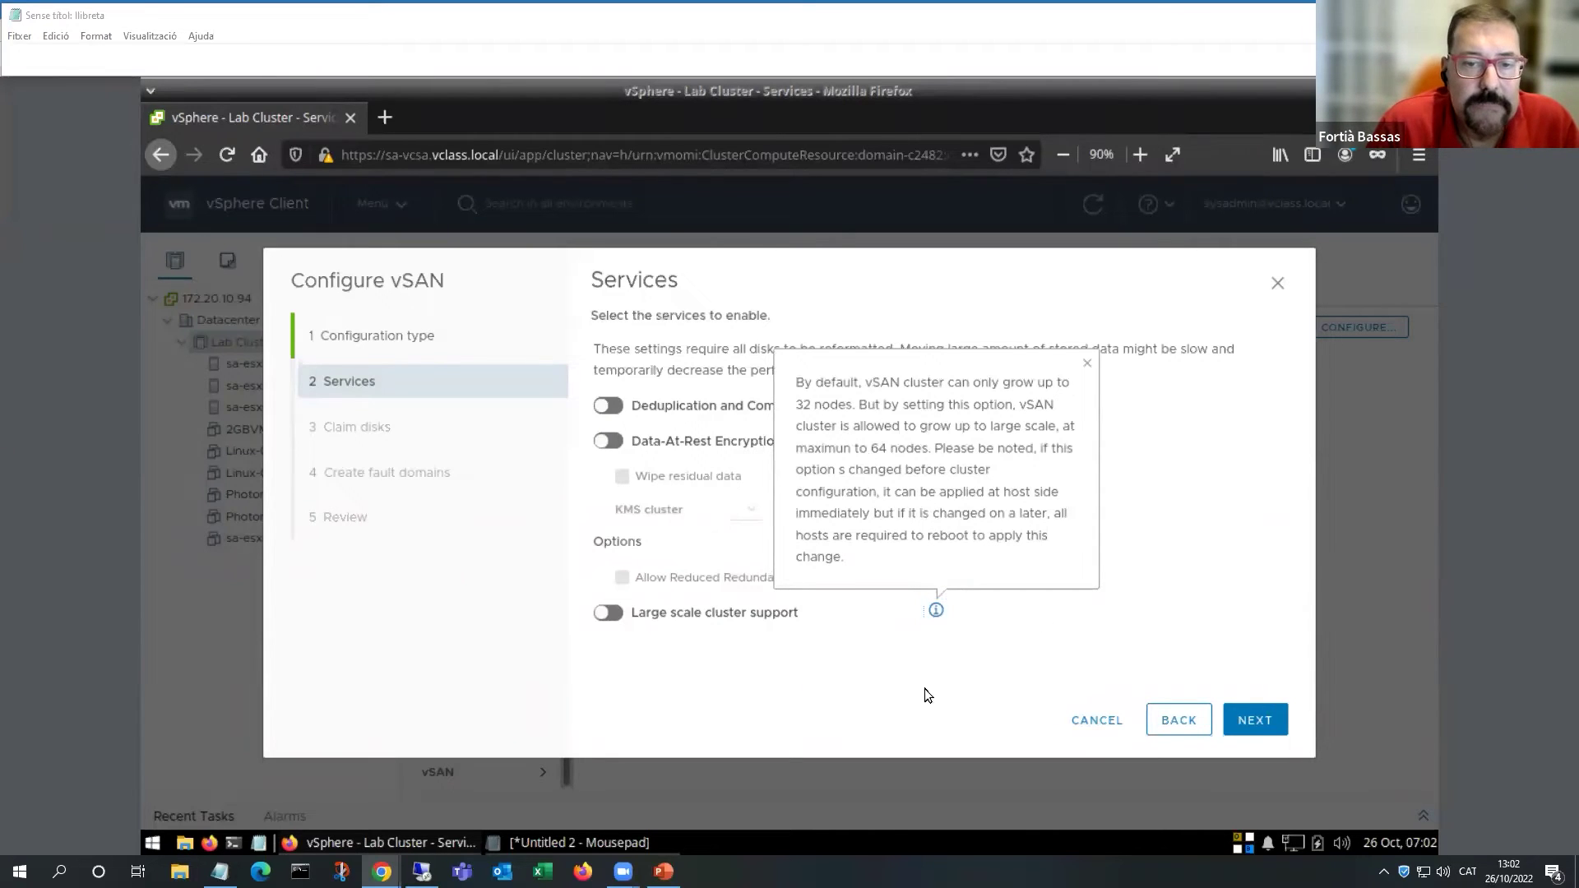
pyautogui.click(1023, 688)
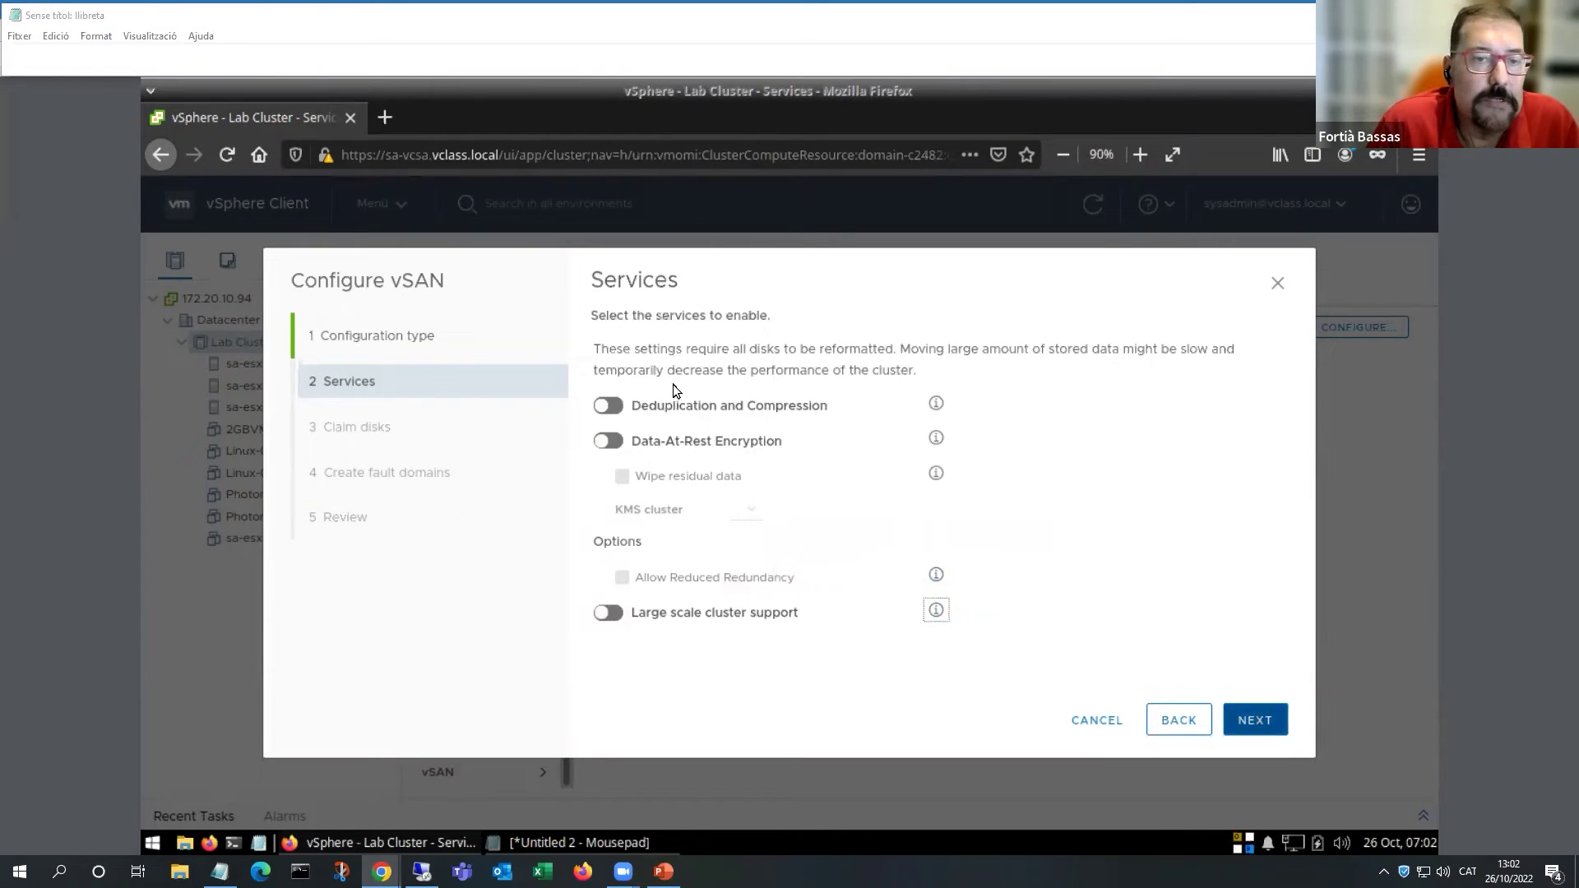
pyautogui.click(1258, 727)
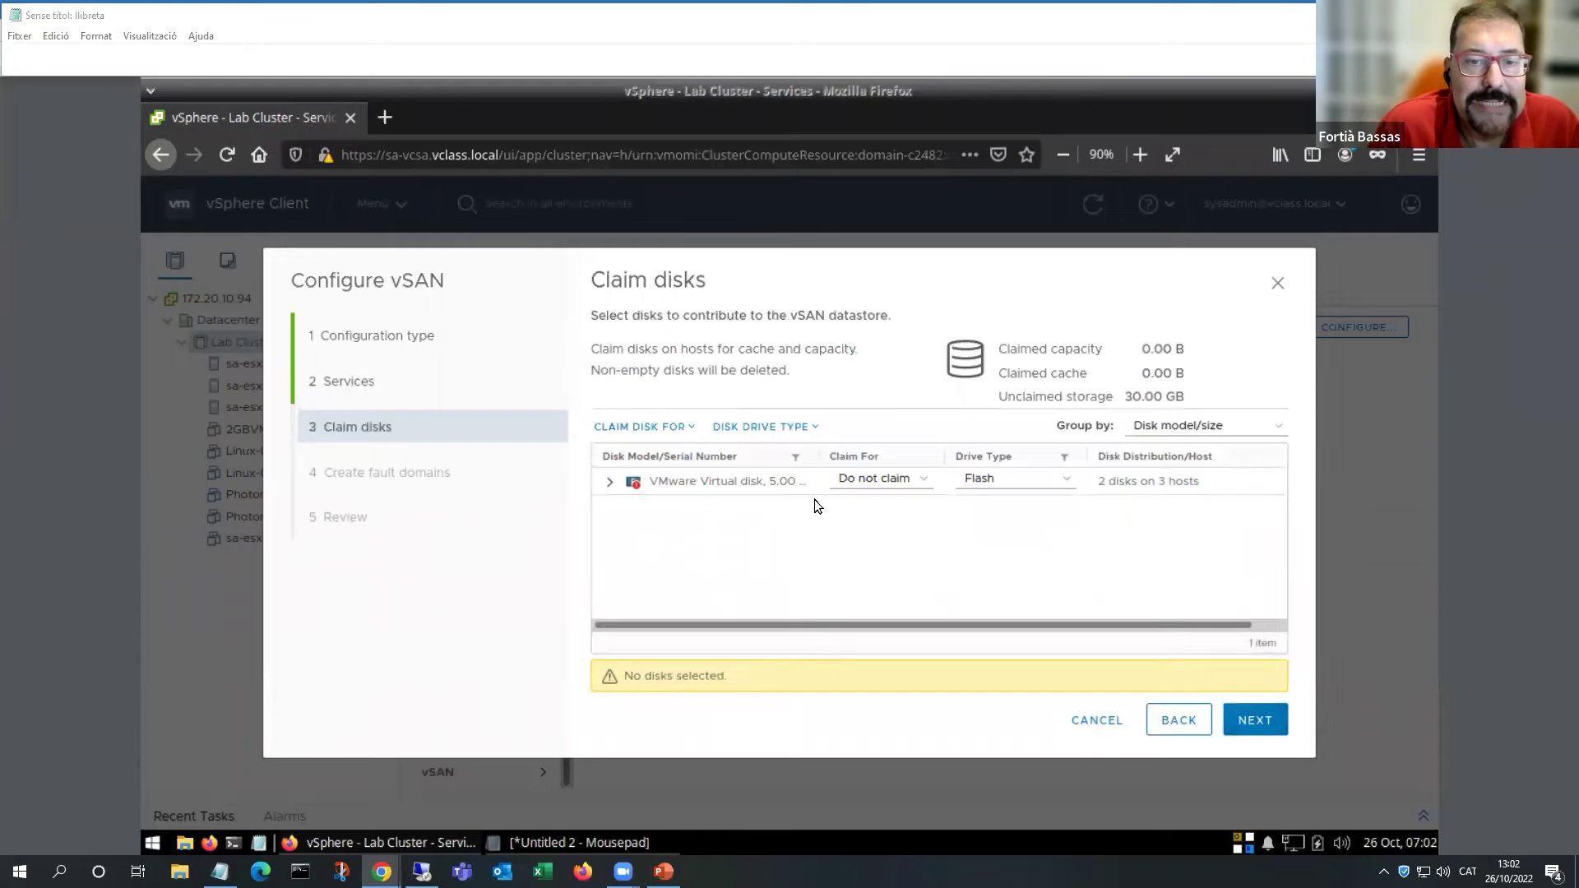
pyautogui.click(609, 484)
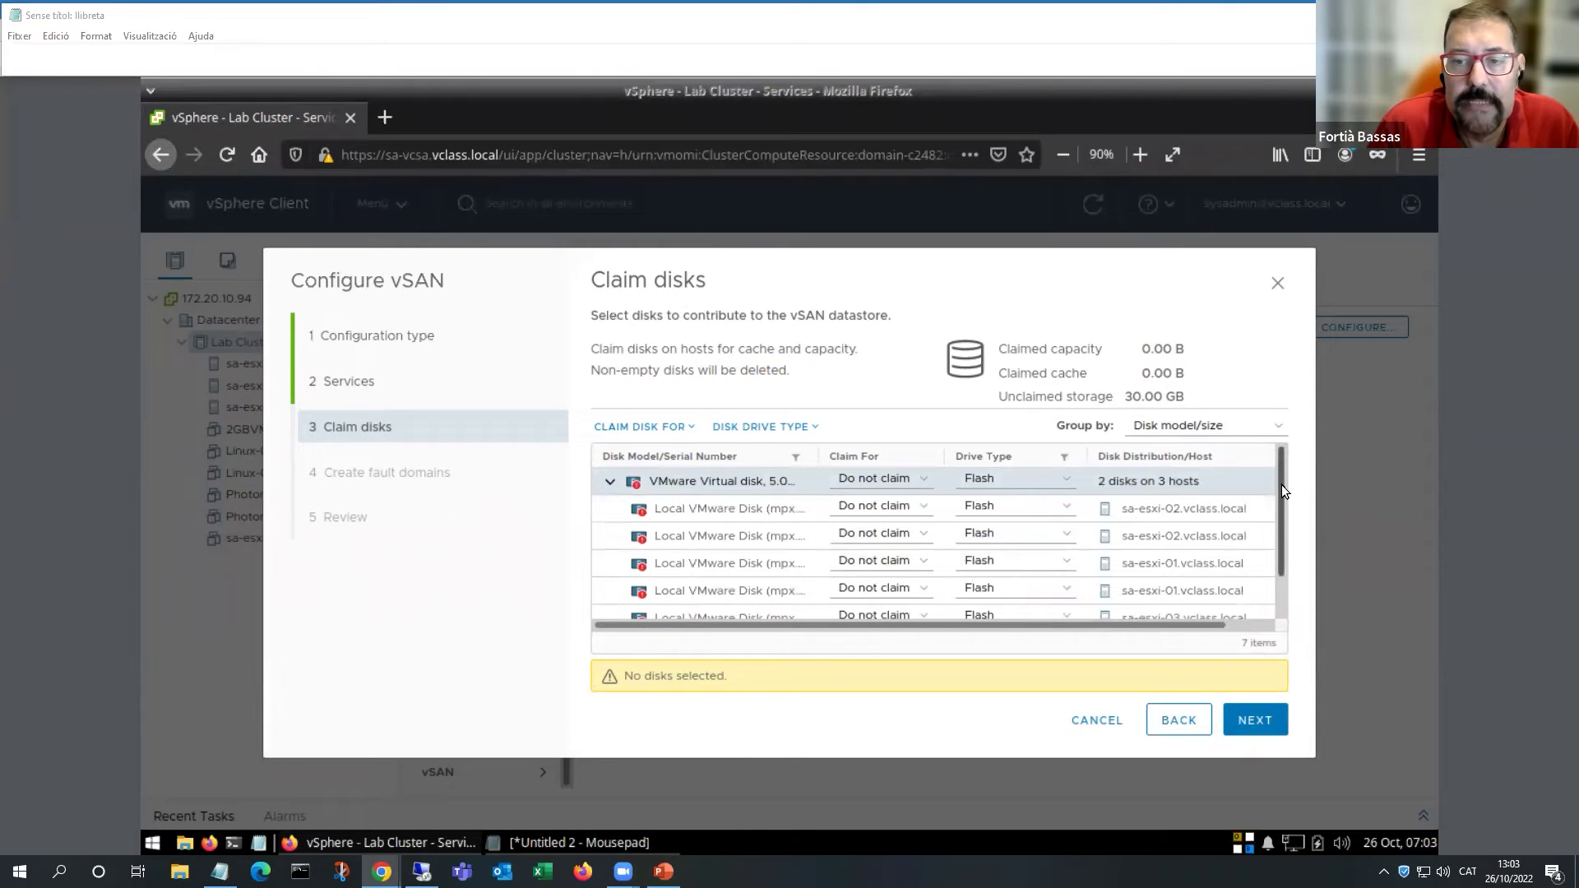
pyautogui.scroll(-2, 1283, 500)
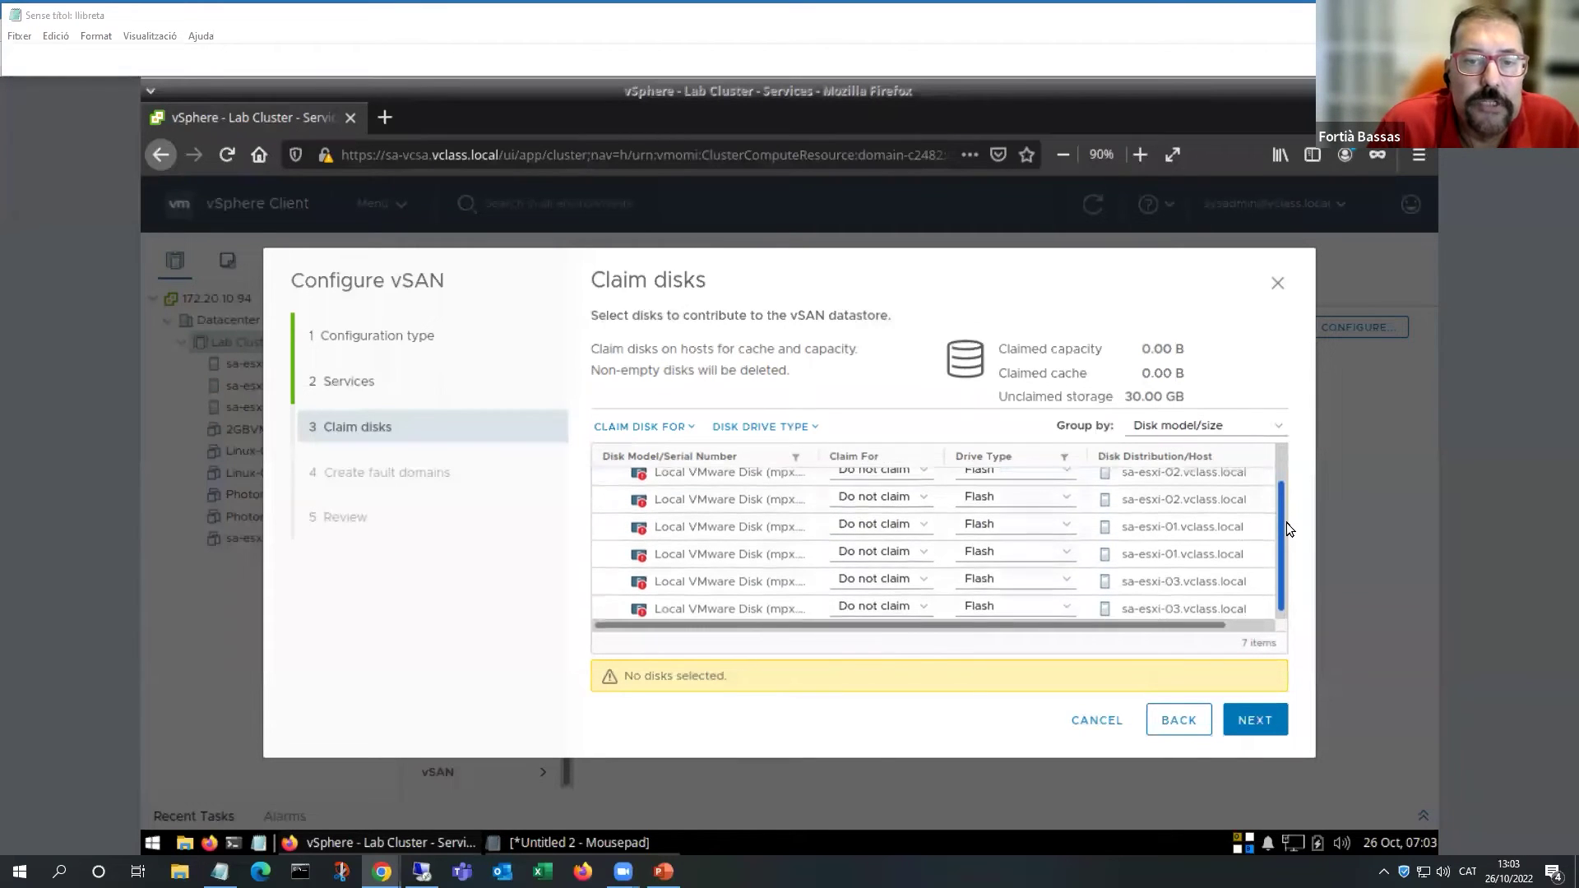
pyautogui.scroll(2, 1278, 487)
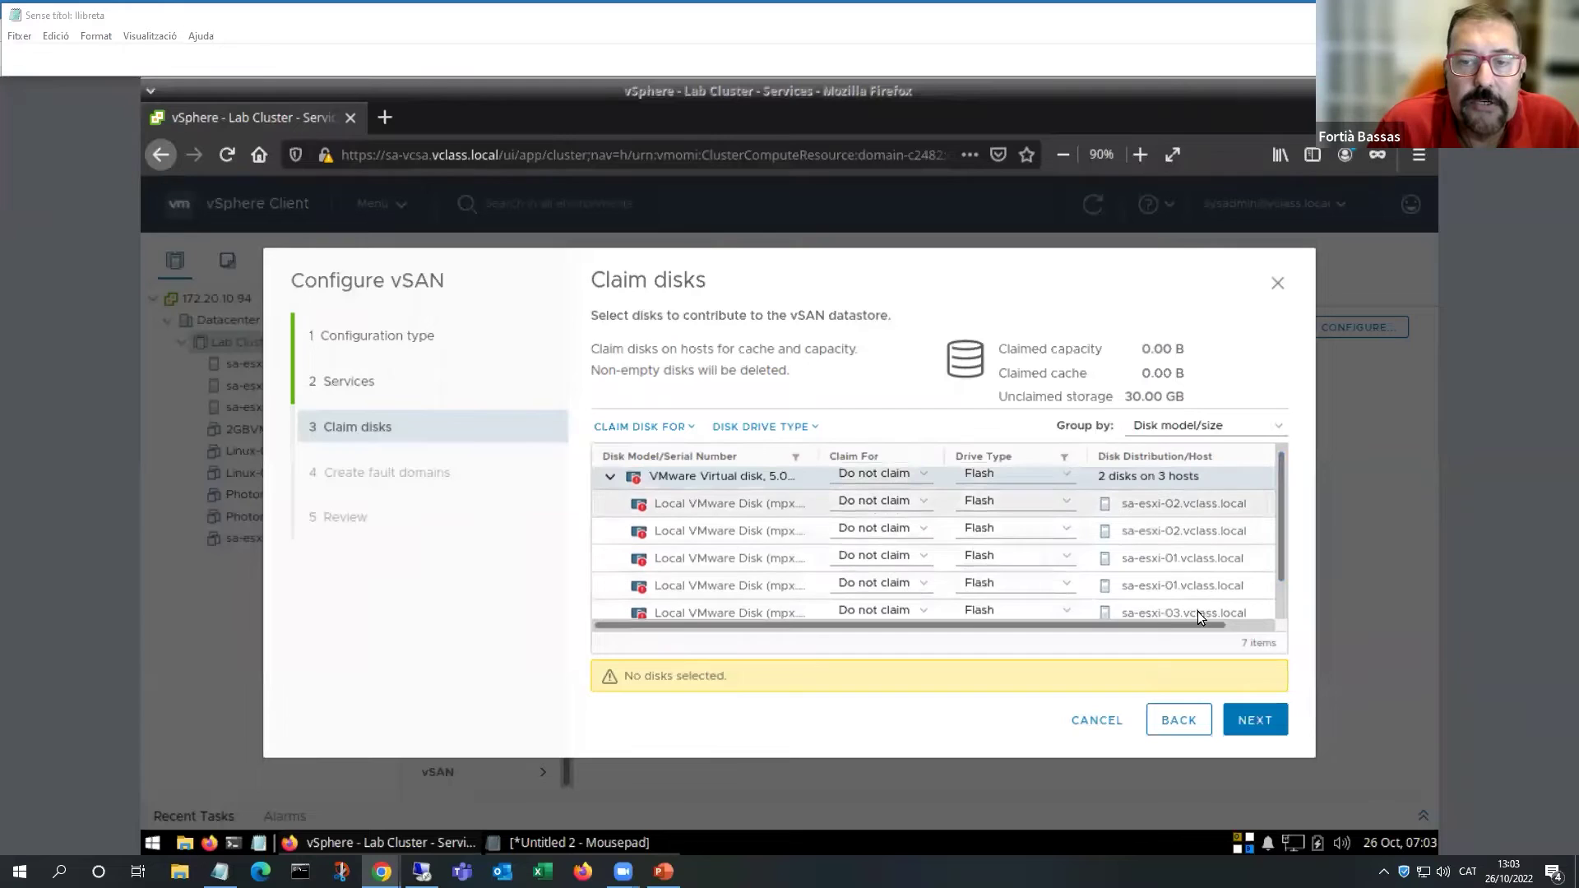
pyautogui.moveTo(1178, 628); pyautogui.dragTo(1203, 624)
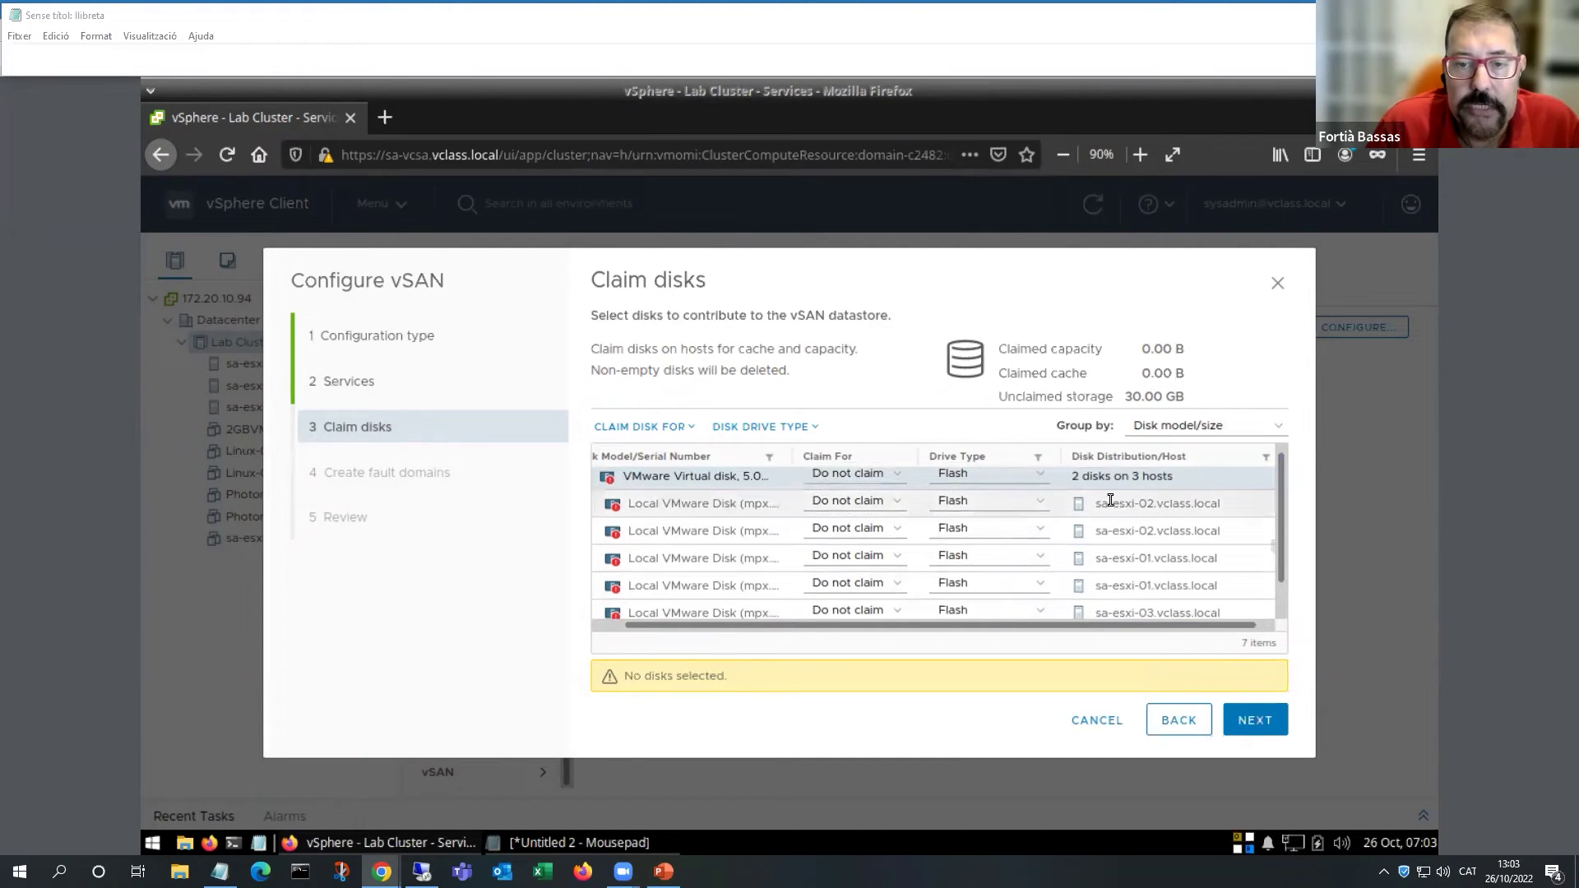
# Try claiming all disks for the cache tier, then reset every disk to Not claimed.
pyautogui.click(897, 477)
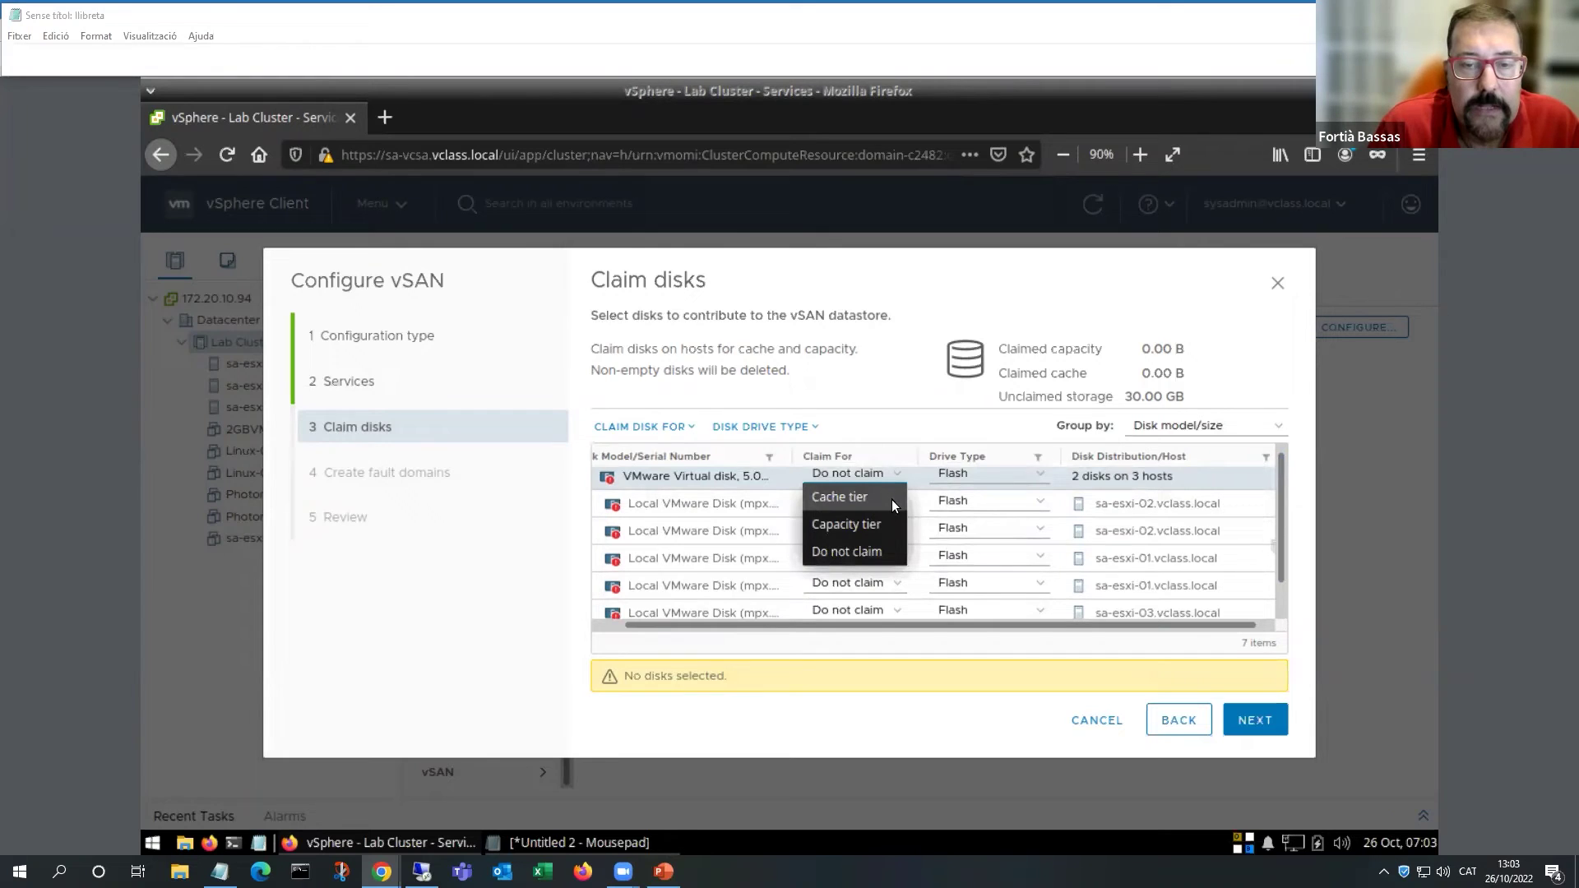
pyautogui.click(893, 502)
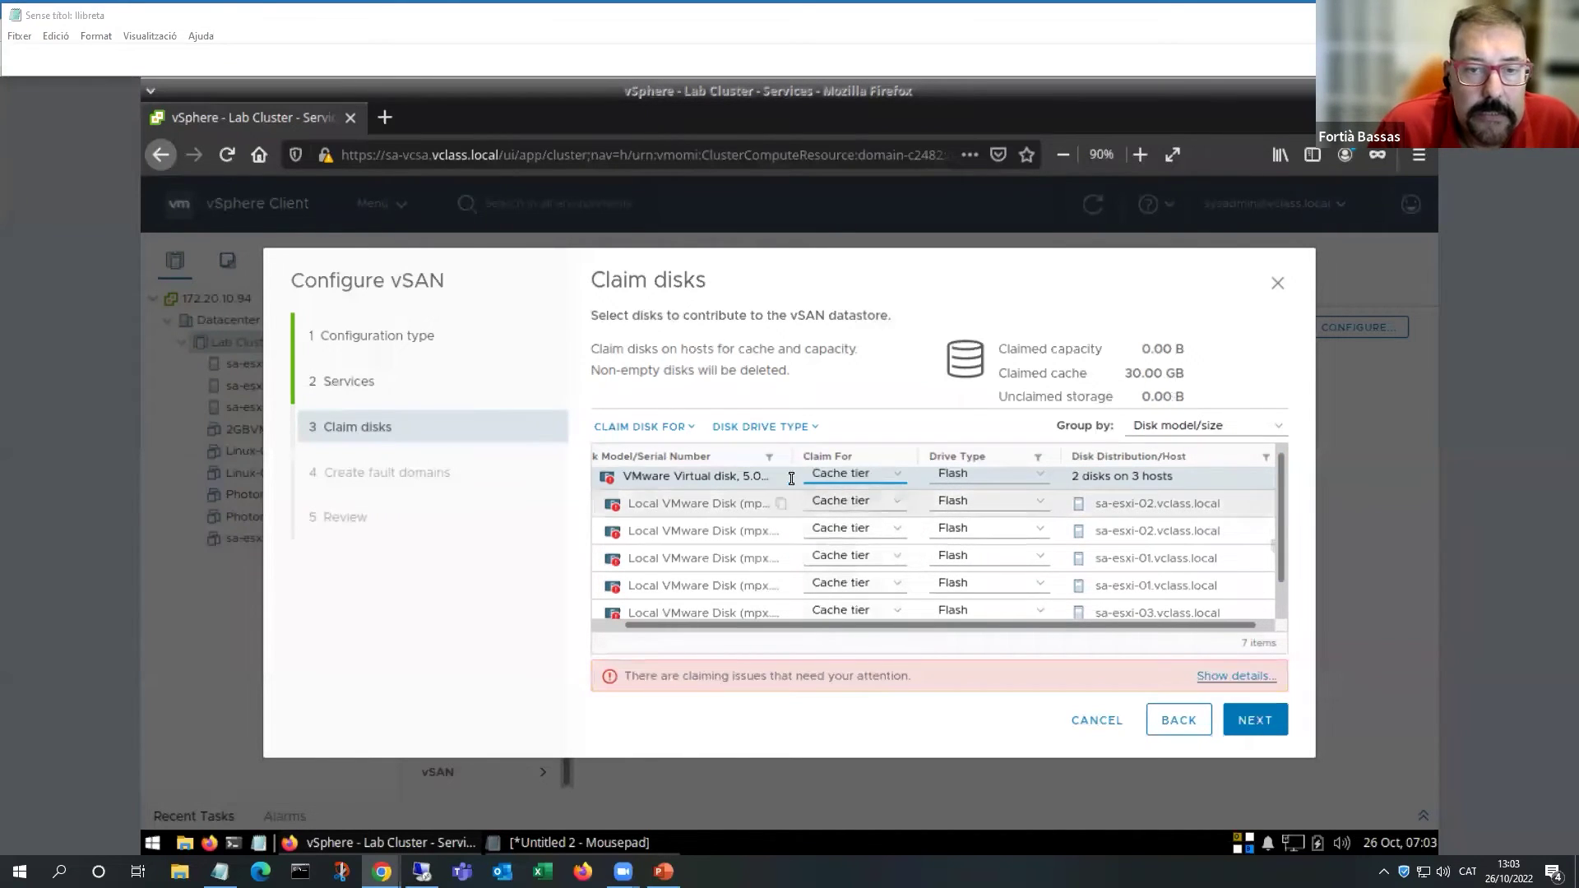
pyautogui.click(886, 503)
pyautogui.click(894, 480)
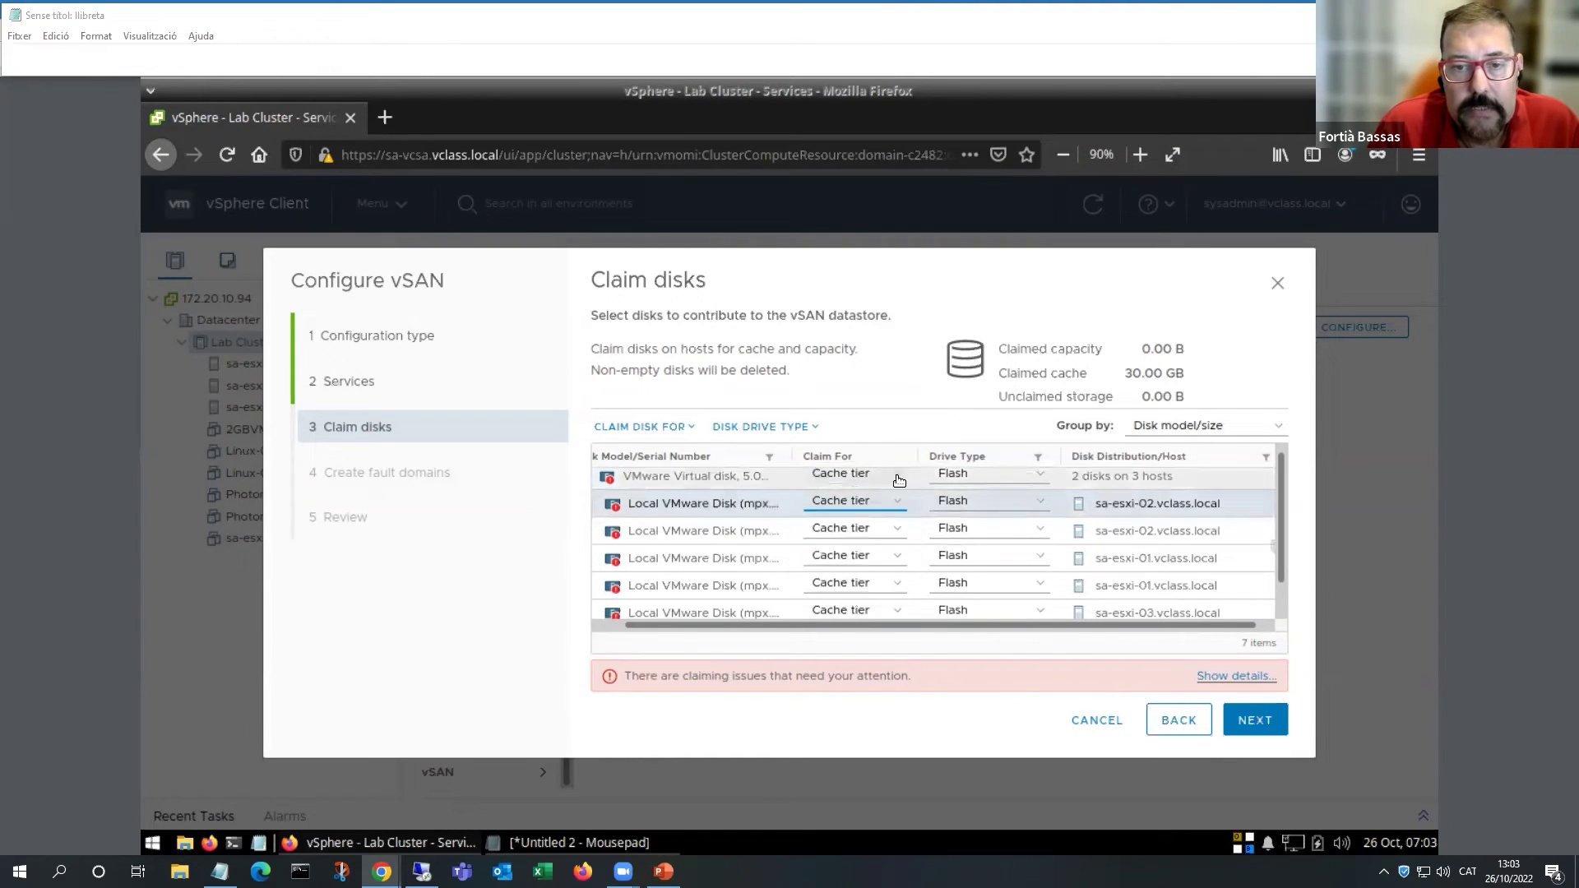
pyautogui.click(897, 477)
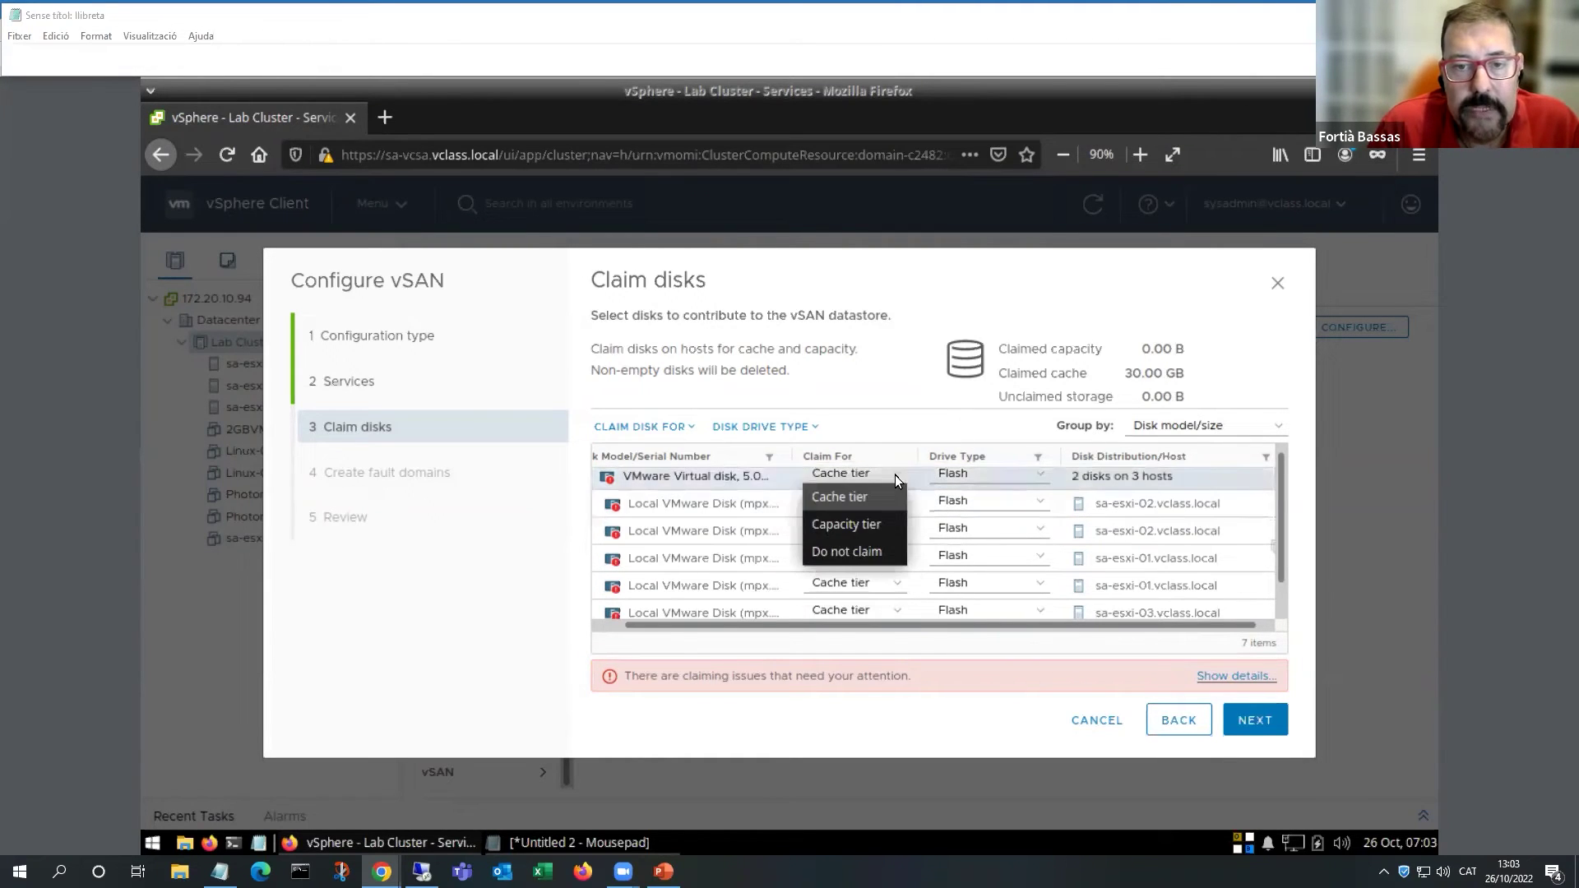
pyautogui.click(874, 545)
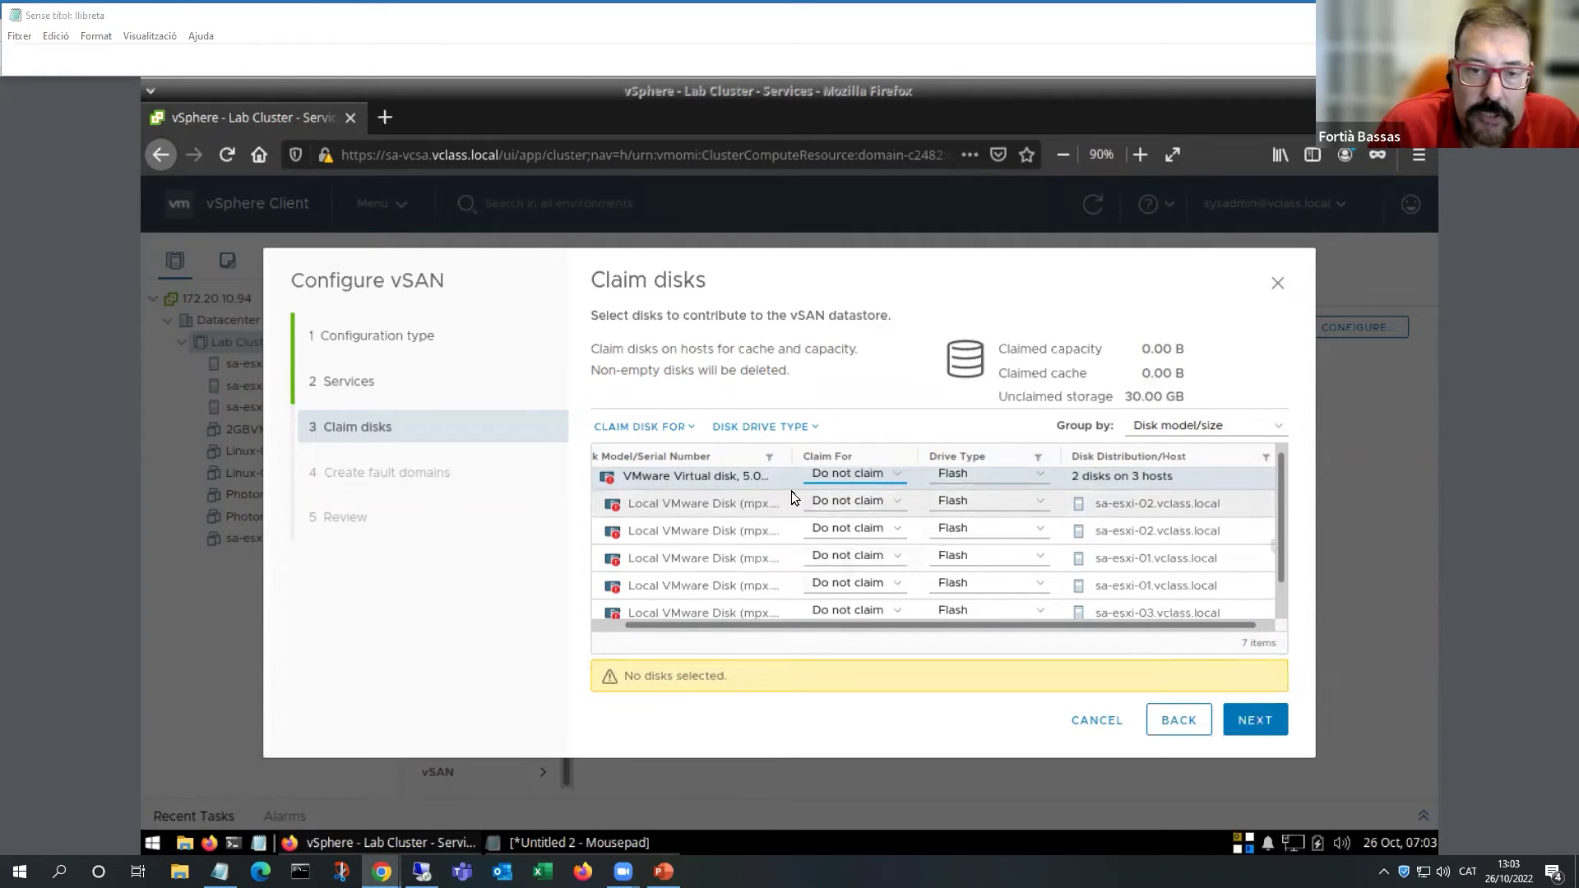
# Claim the first disk as cache tier and second as capacity tier on sa-esxi-02 and sa-esxi-01.
pyautogui.click(852, 503)
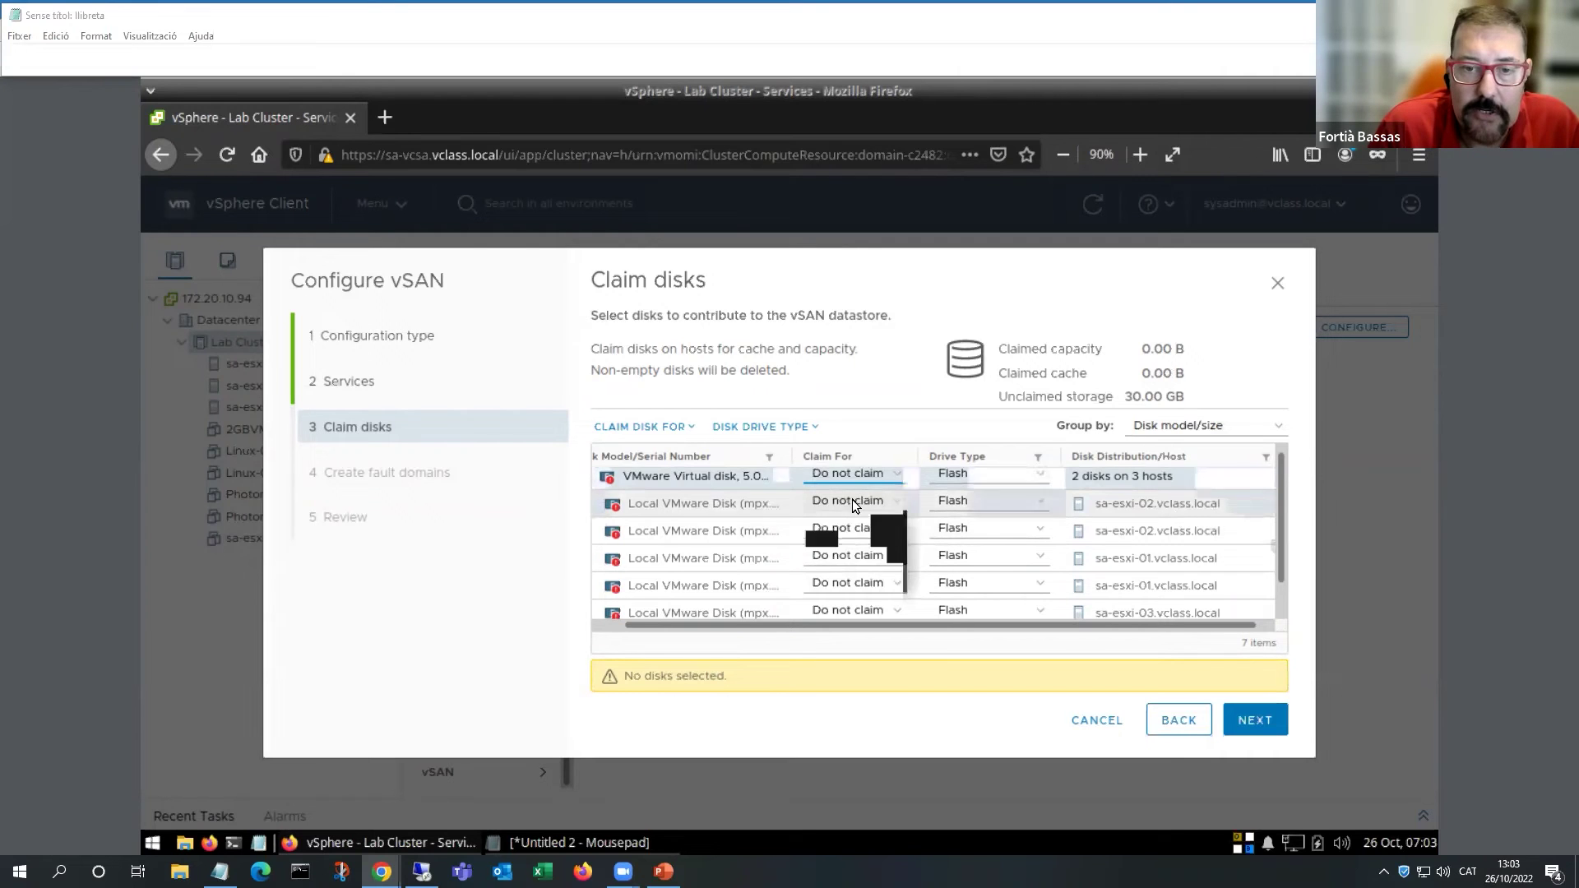
pyautogui.click(852, 521)
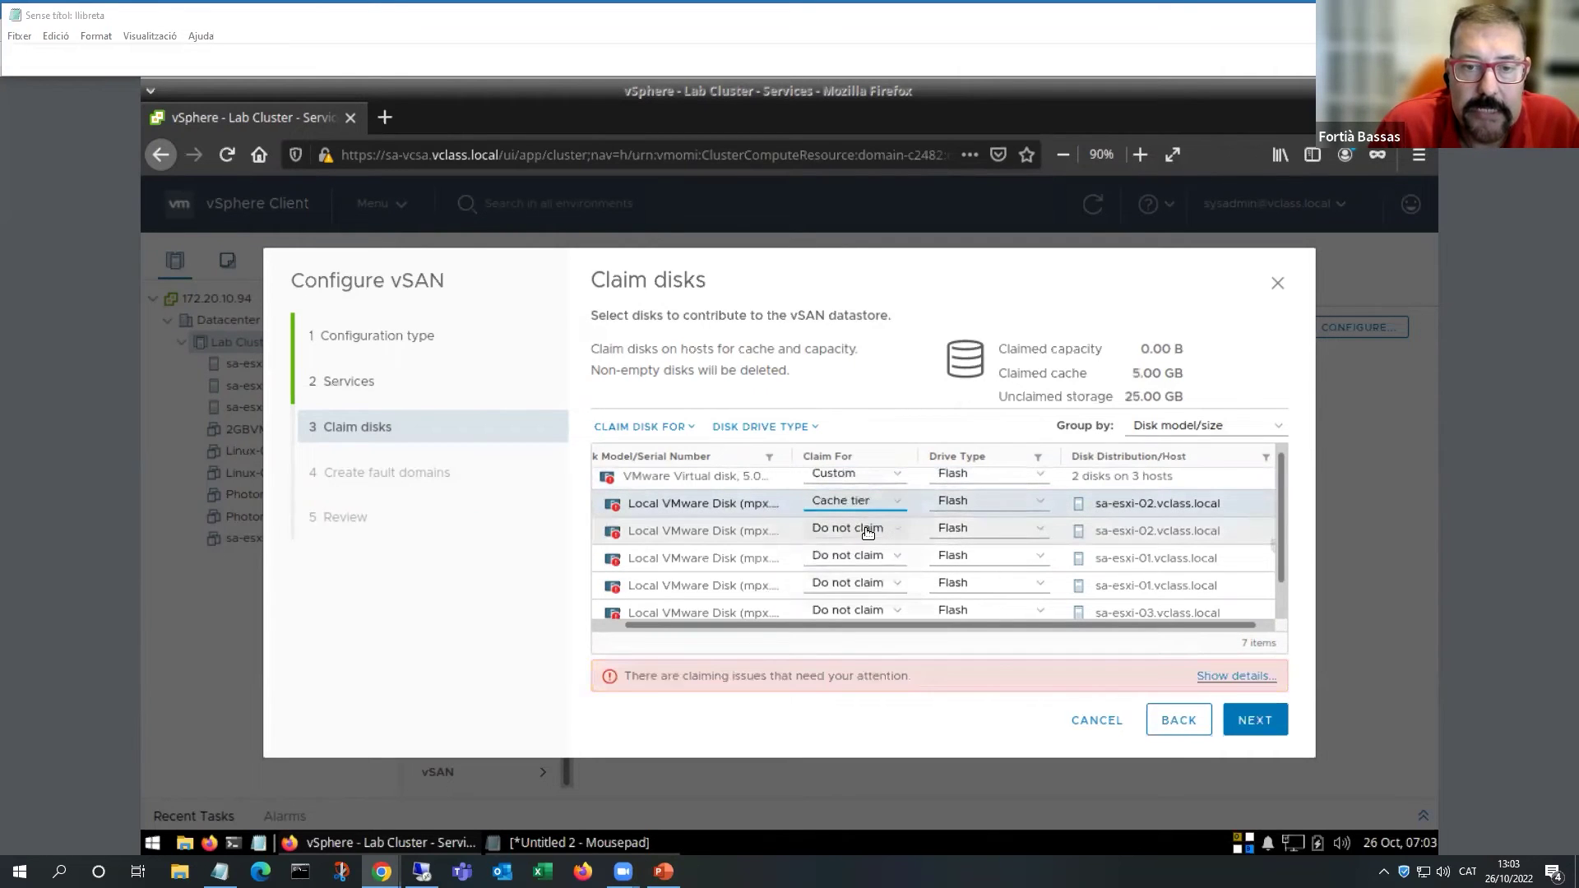
pyautogui.click(865, 535)
pyautogui.click(868, 578)
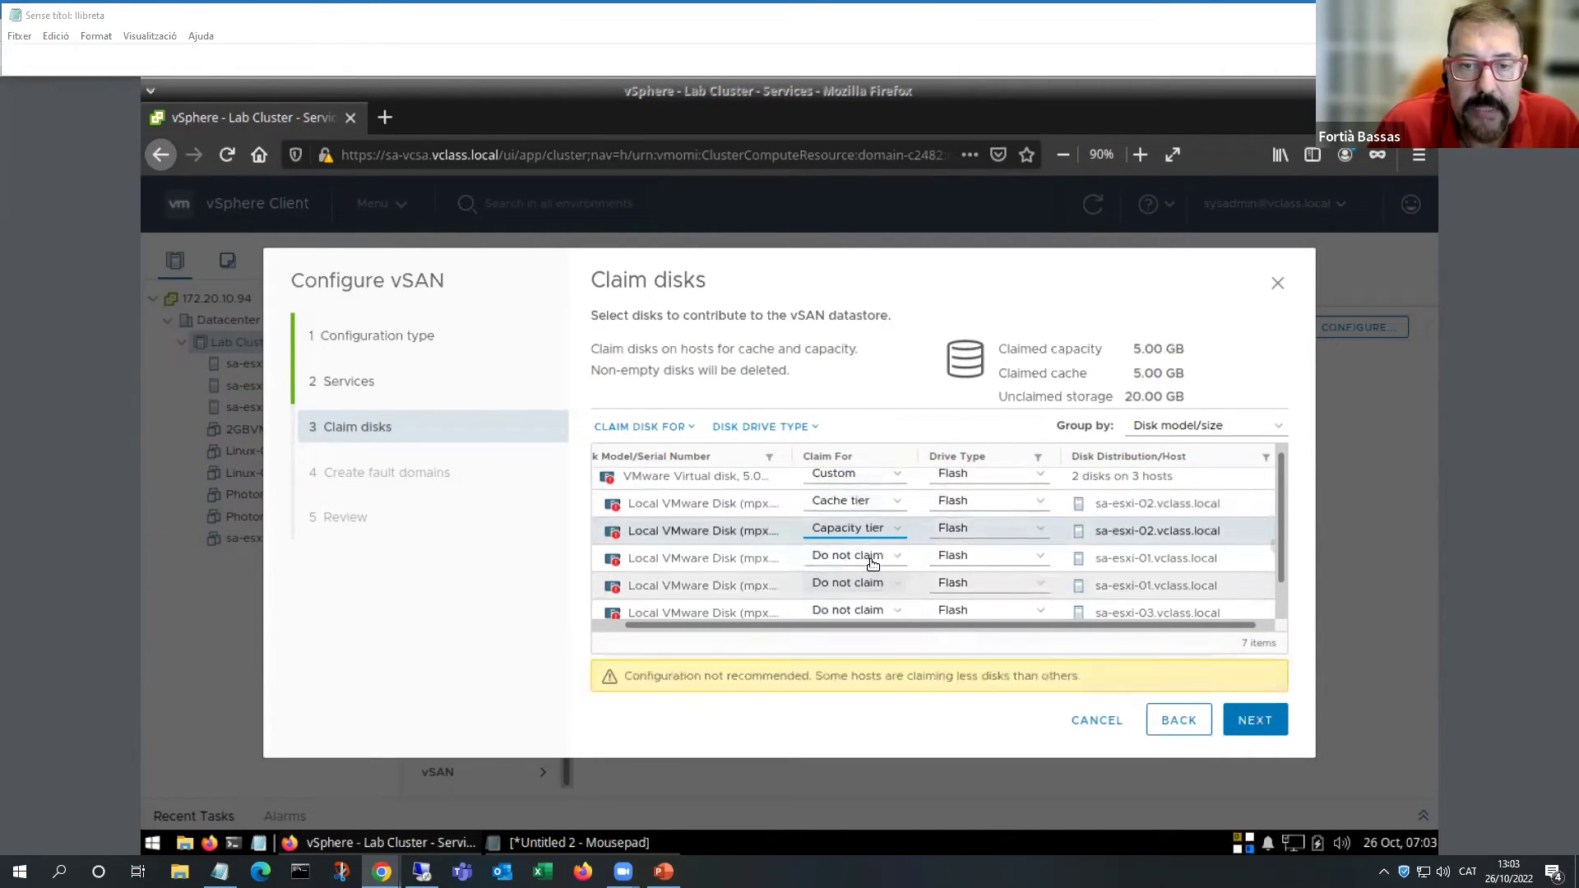
pyautogui.click(867, 559)
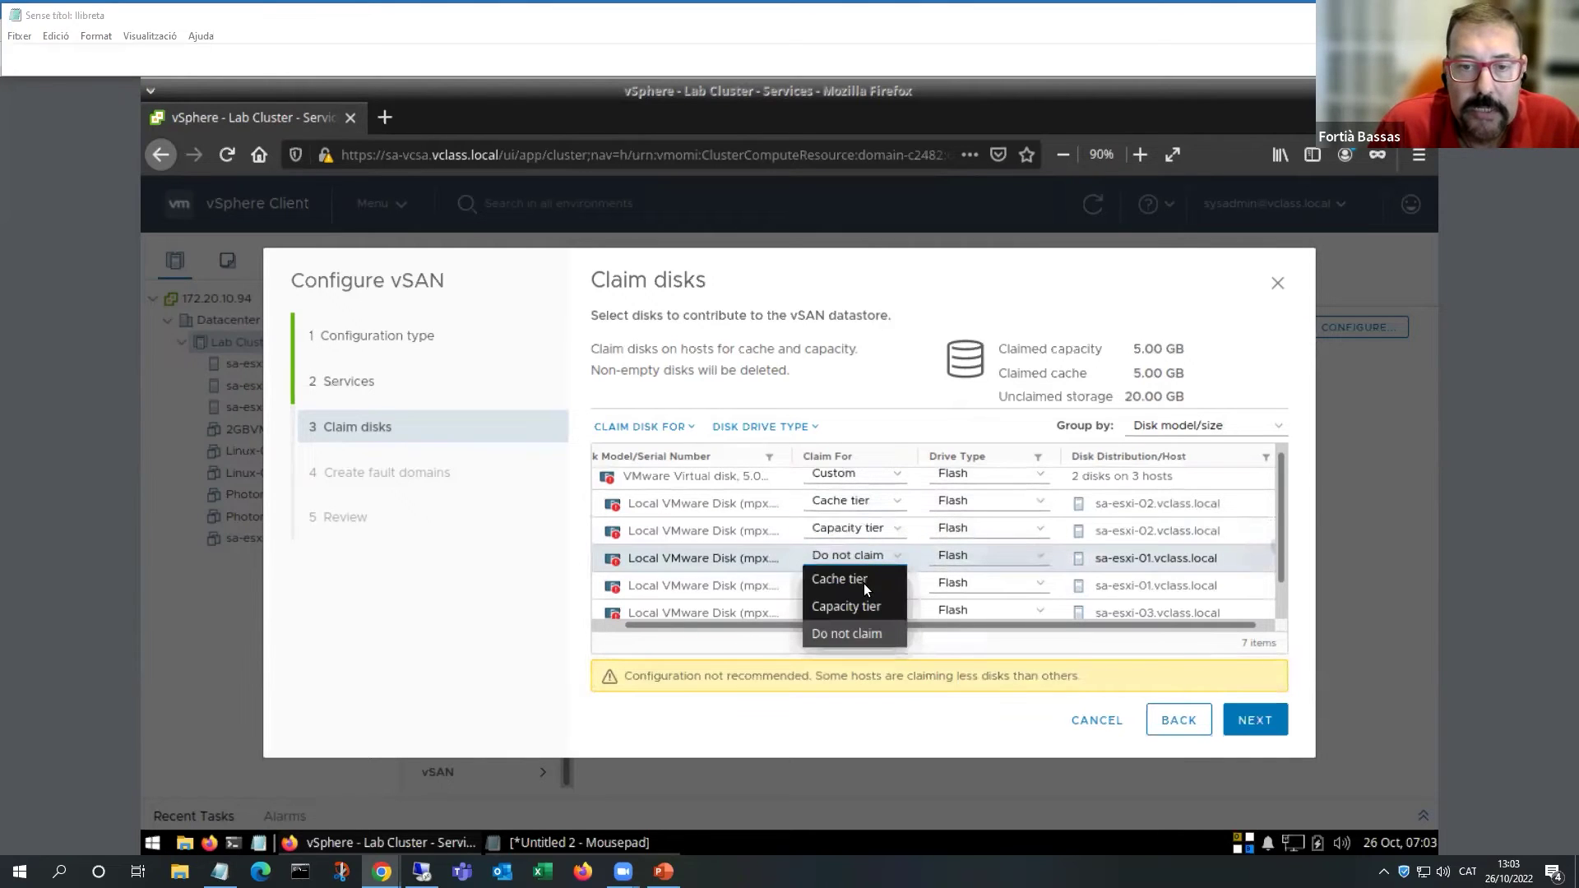
pyautogui.click(862, 581)
pyautogui.click(869, 588)
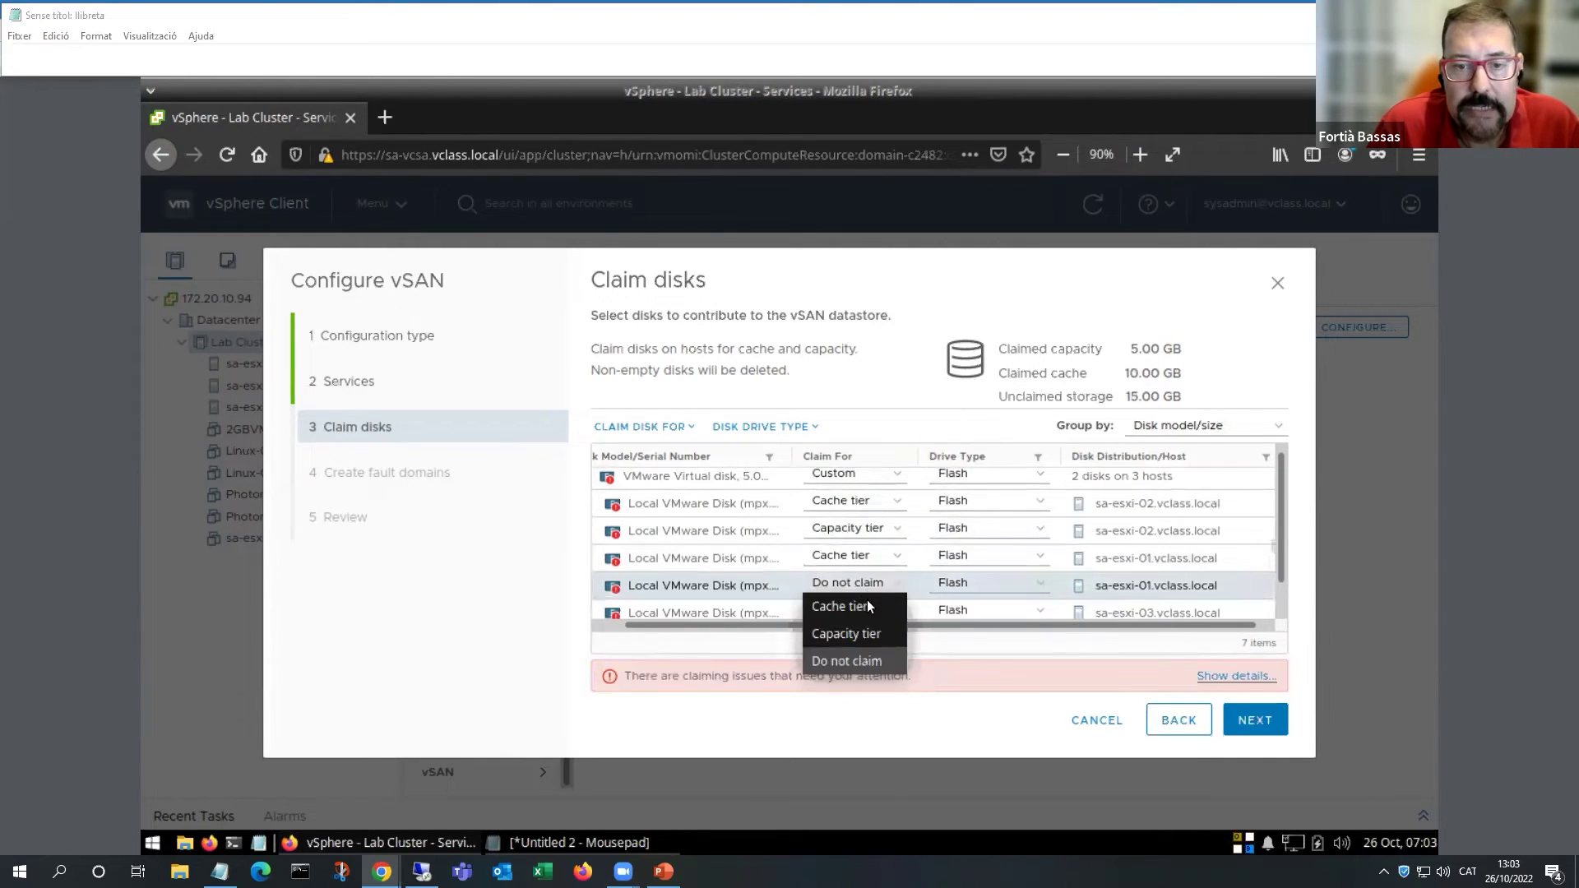
pyautogui.click(867, 631)
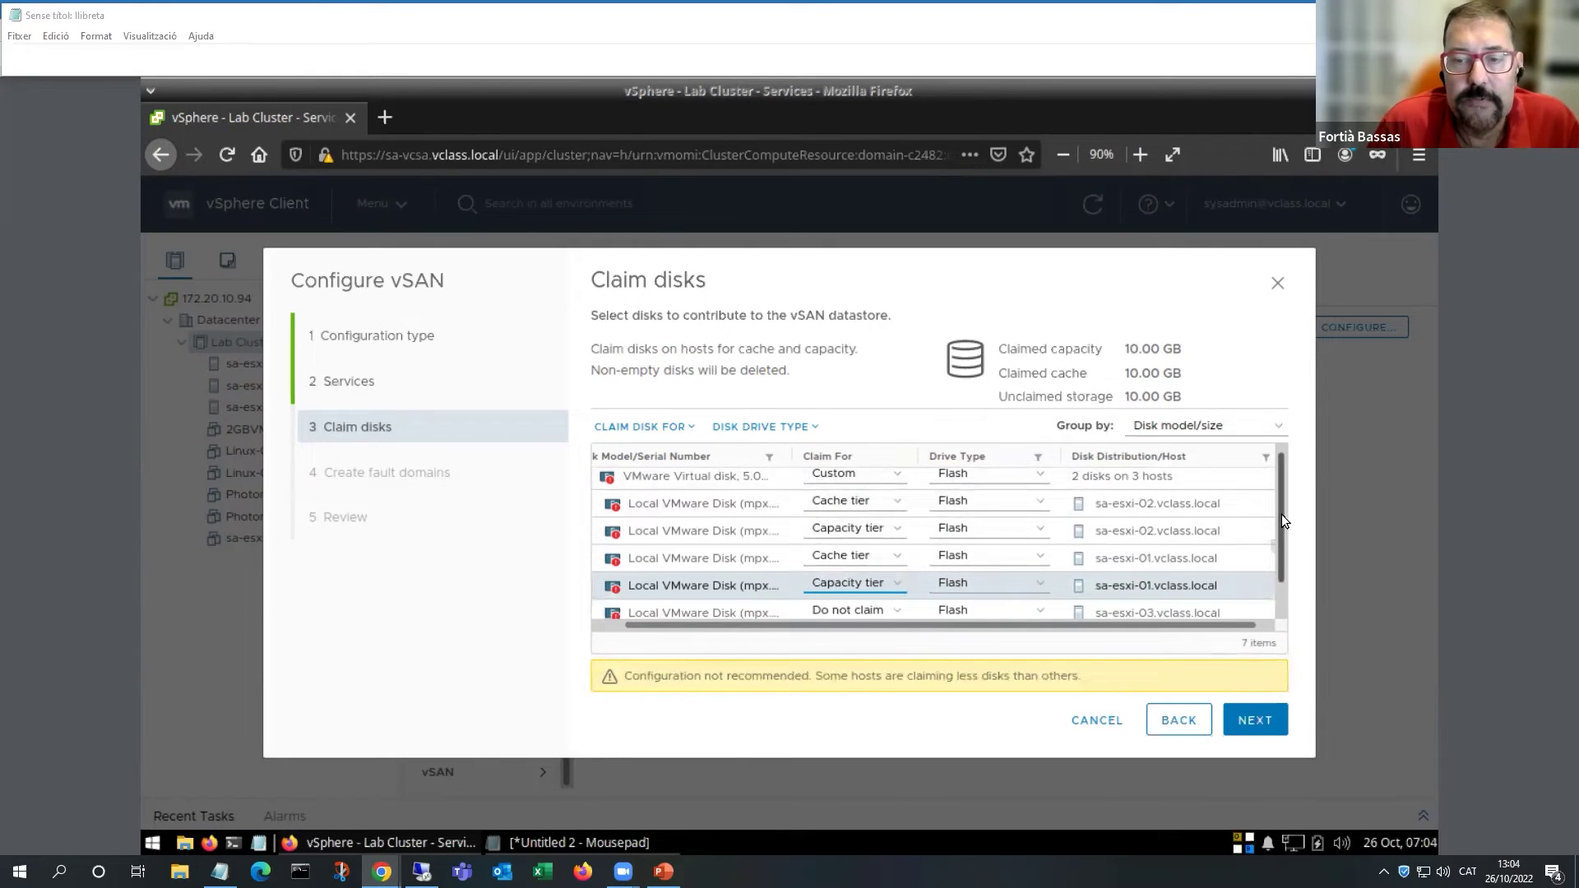
# Claim sa-esxi-03's first disk as cache and last as capacity tier, reaching Configuration correct.
pyautogui.scroll(-2, 1283, 546)
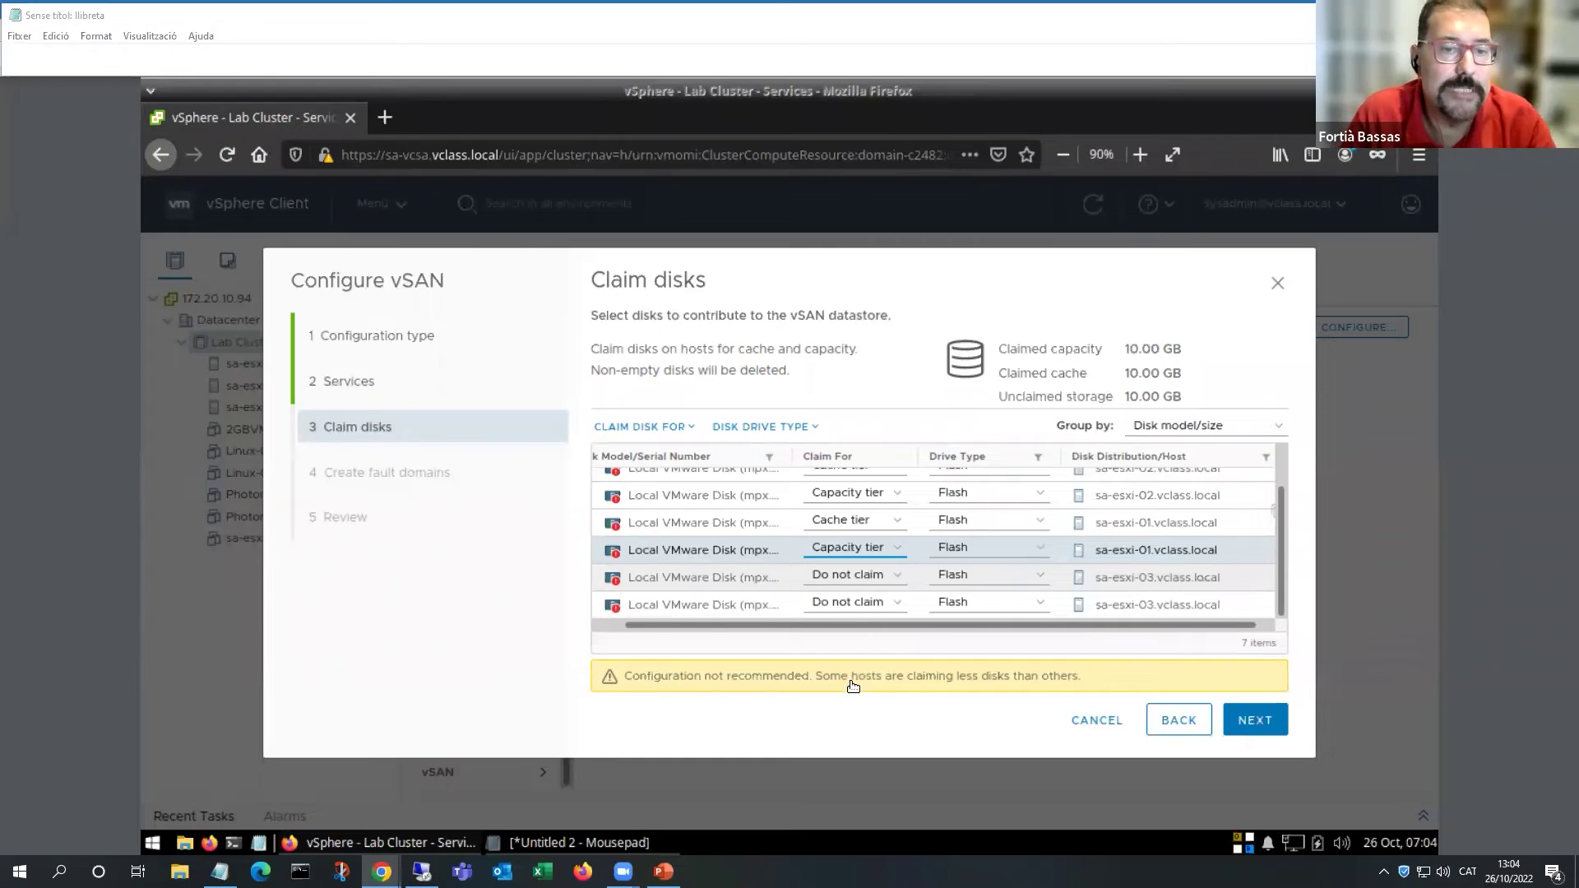
pyautogui.click(877, 579)
pyautogui.click(874, 604)
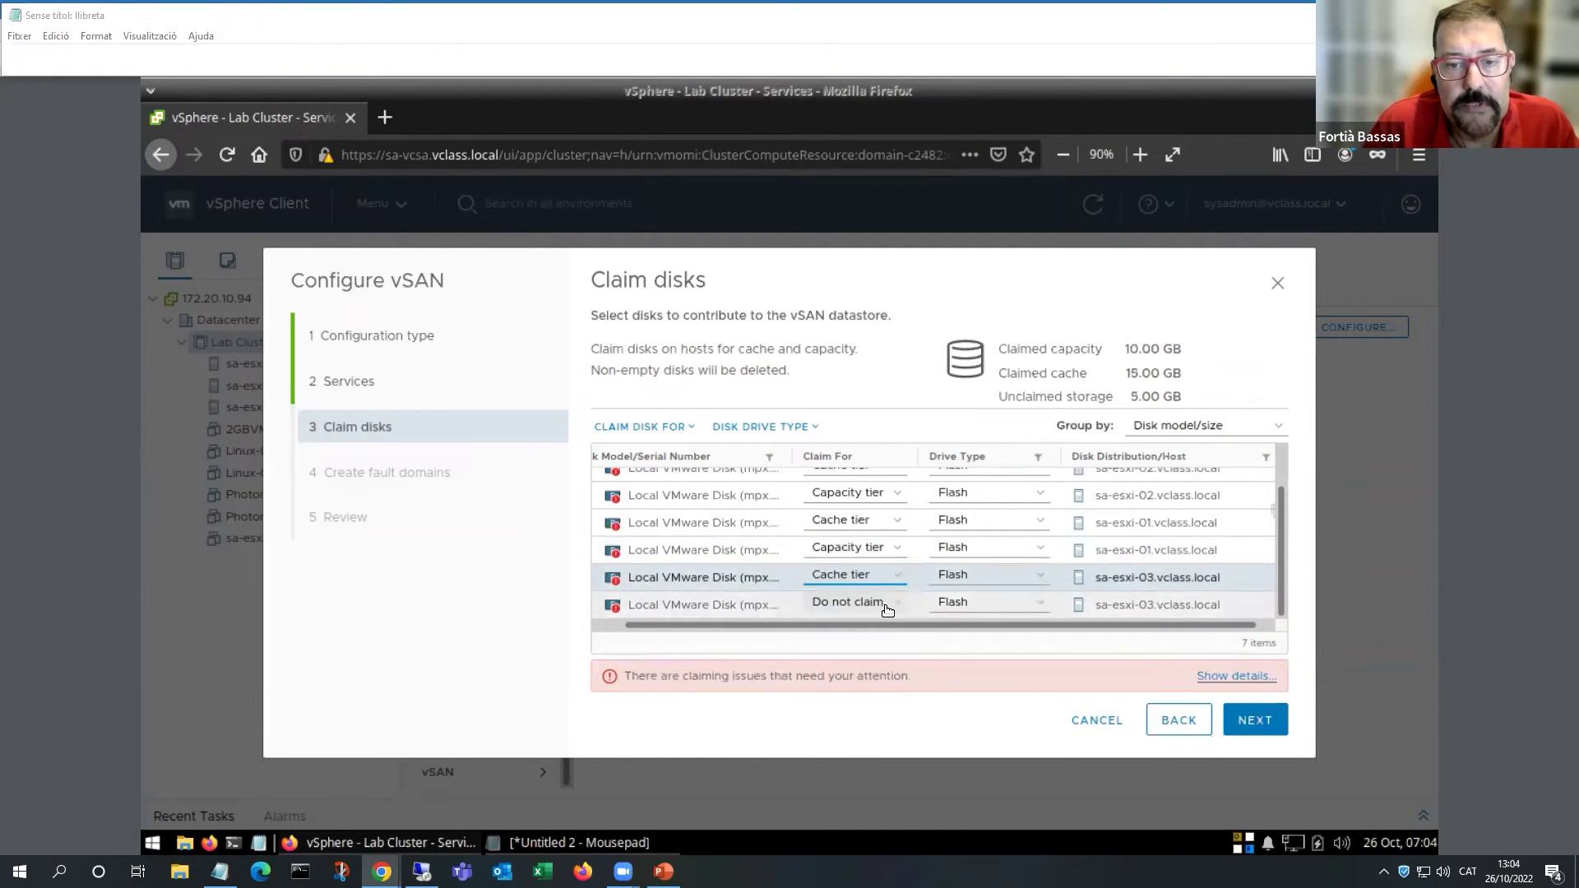
pyautogui.click(886, 609)
pyautogui.click(880, 649)
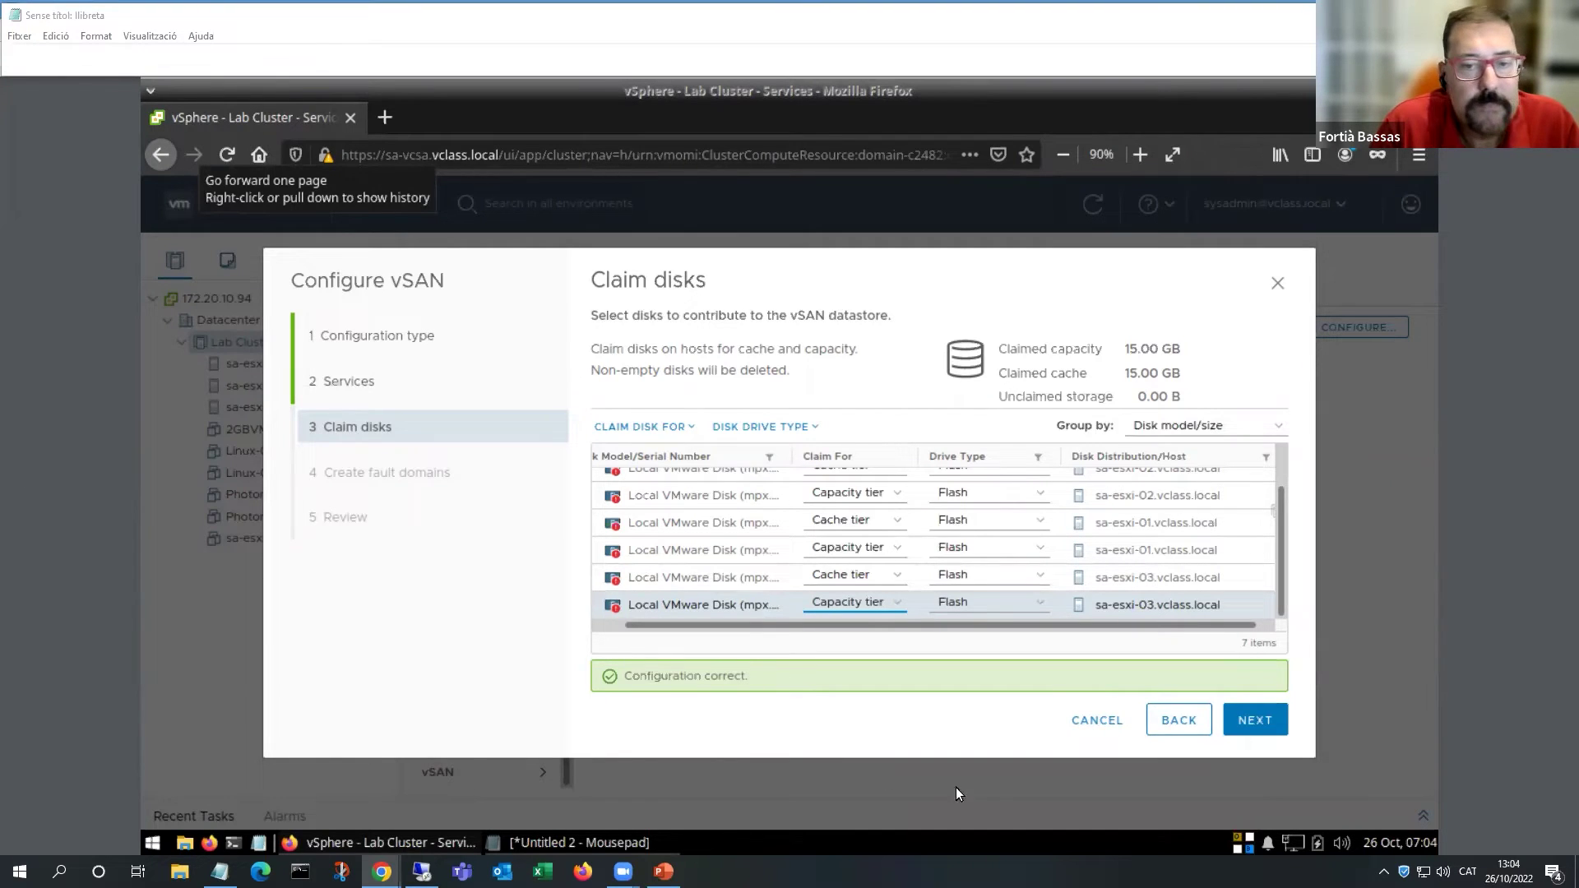
# Skip fault domains and reach the Review showing 15.00 GB capacity and cache.
pyautogui.click(1268, 725)
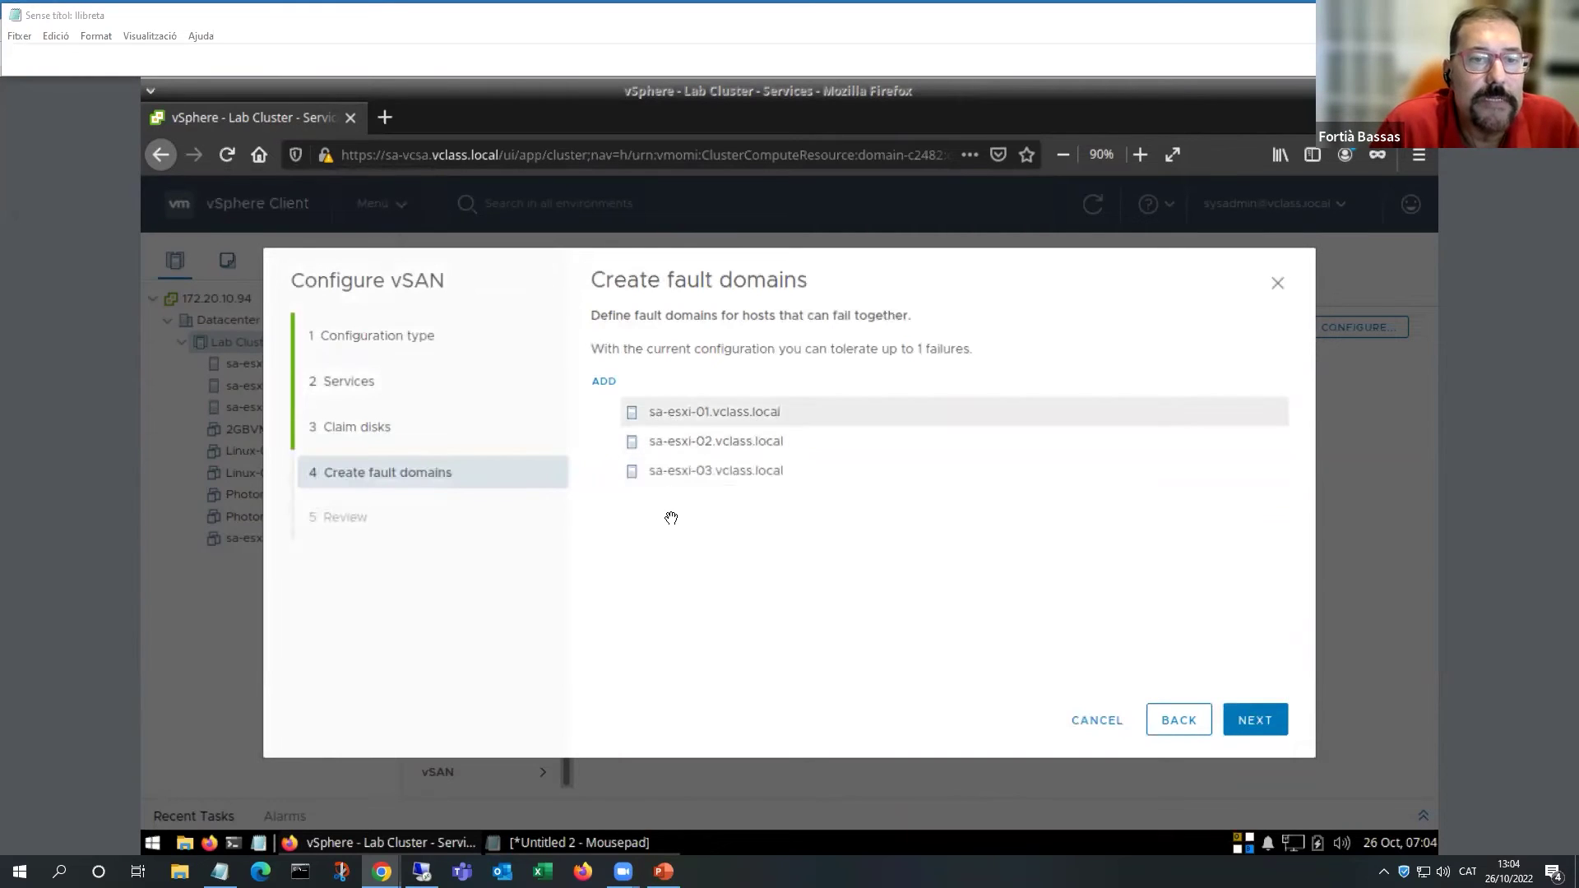
pyautogui.click(1242, 731)
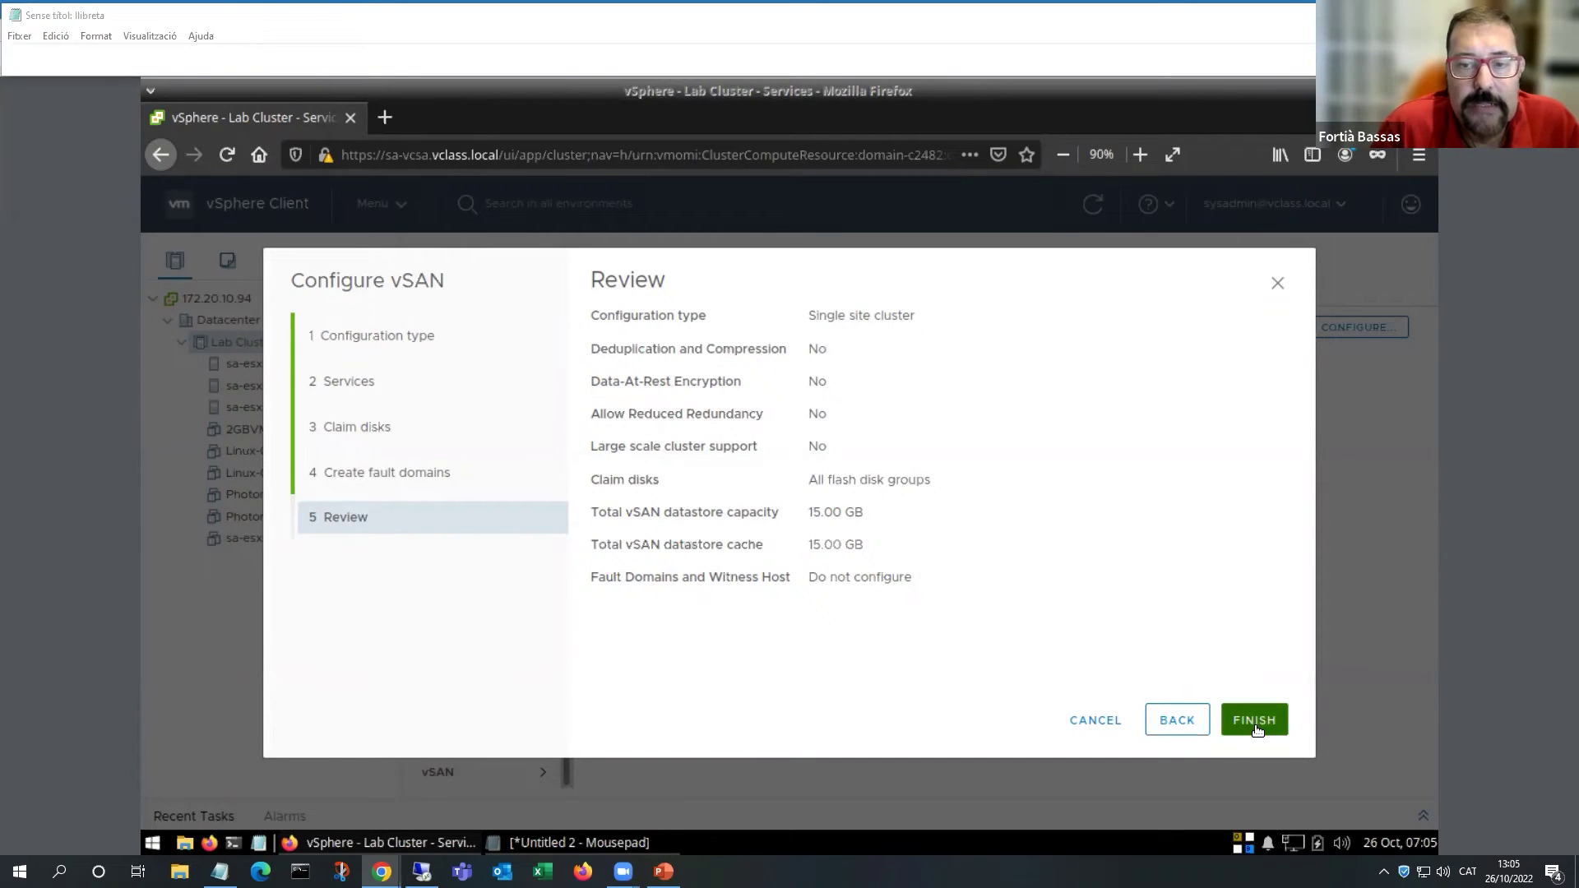
# Finish the vSAN wizard and enlarge Recent Tasks to watch the Update vSAN configuration tasks.
pyautogui.click(1115, 727)
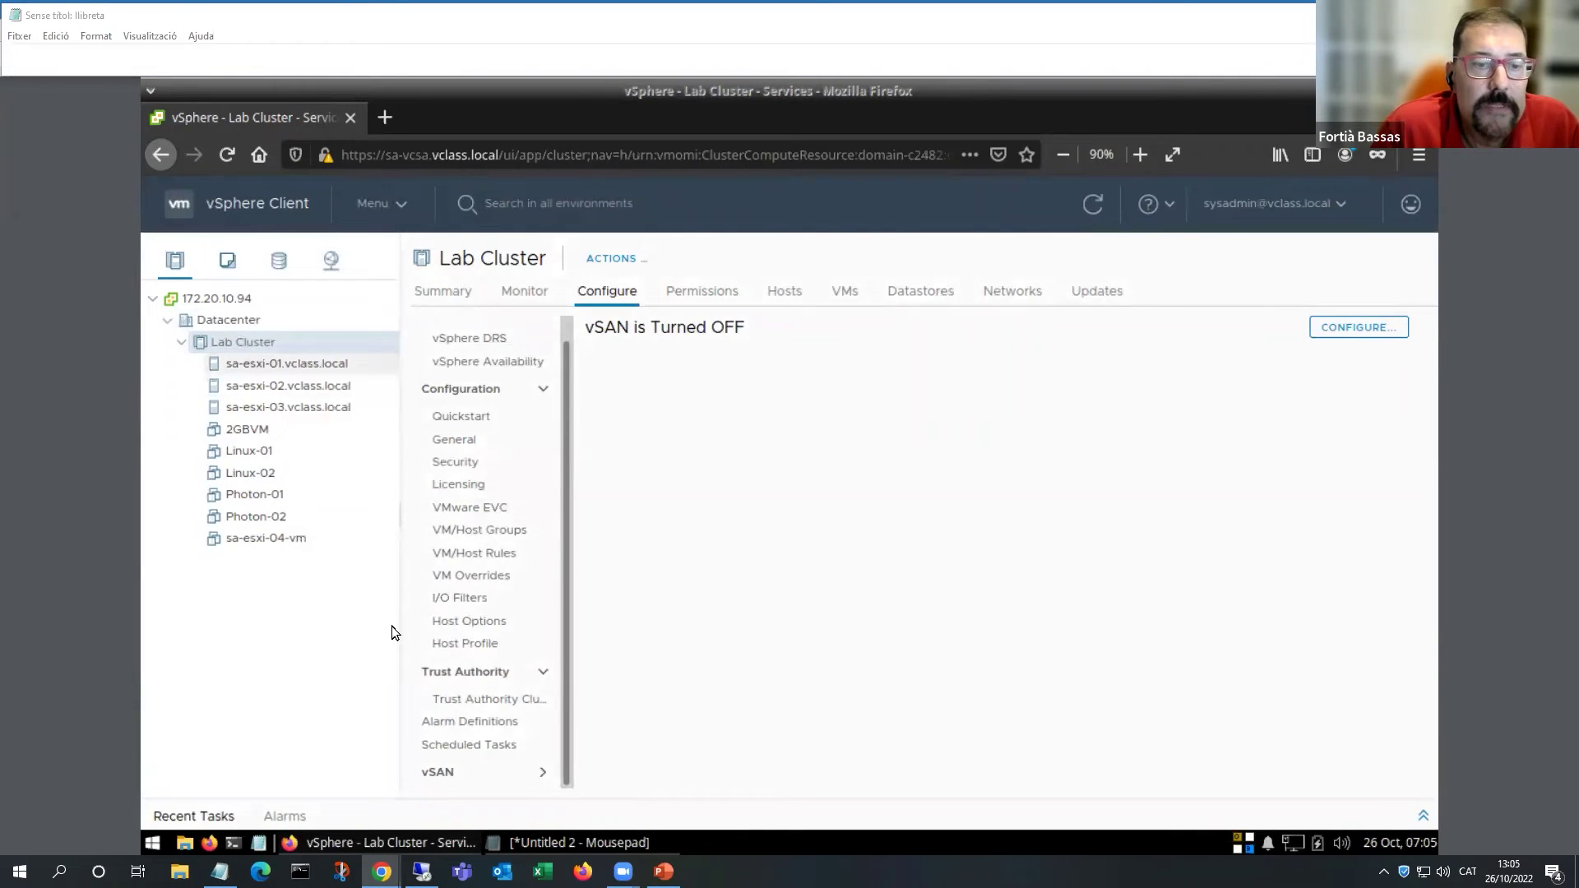
pyautogui.click(1421, 816)
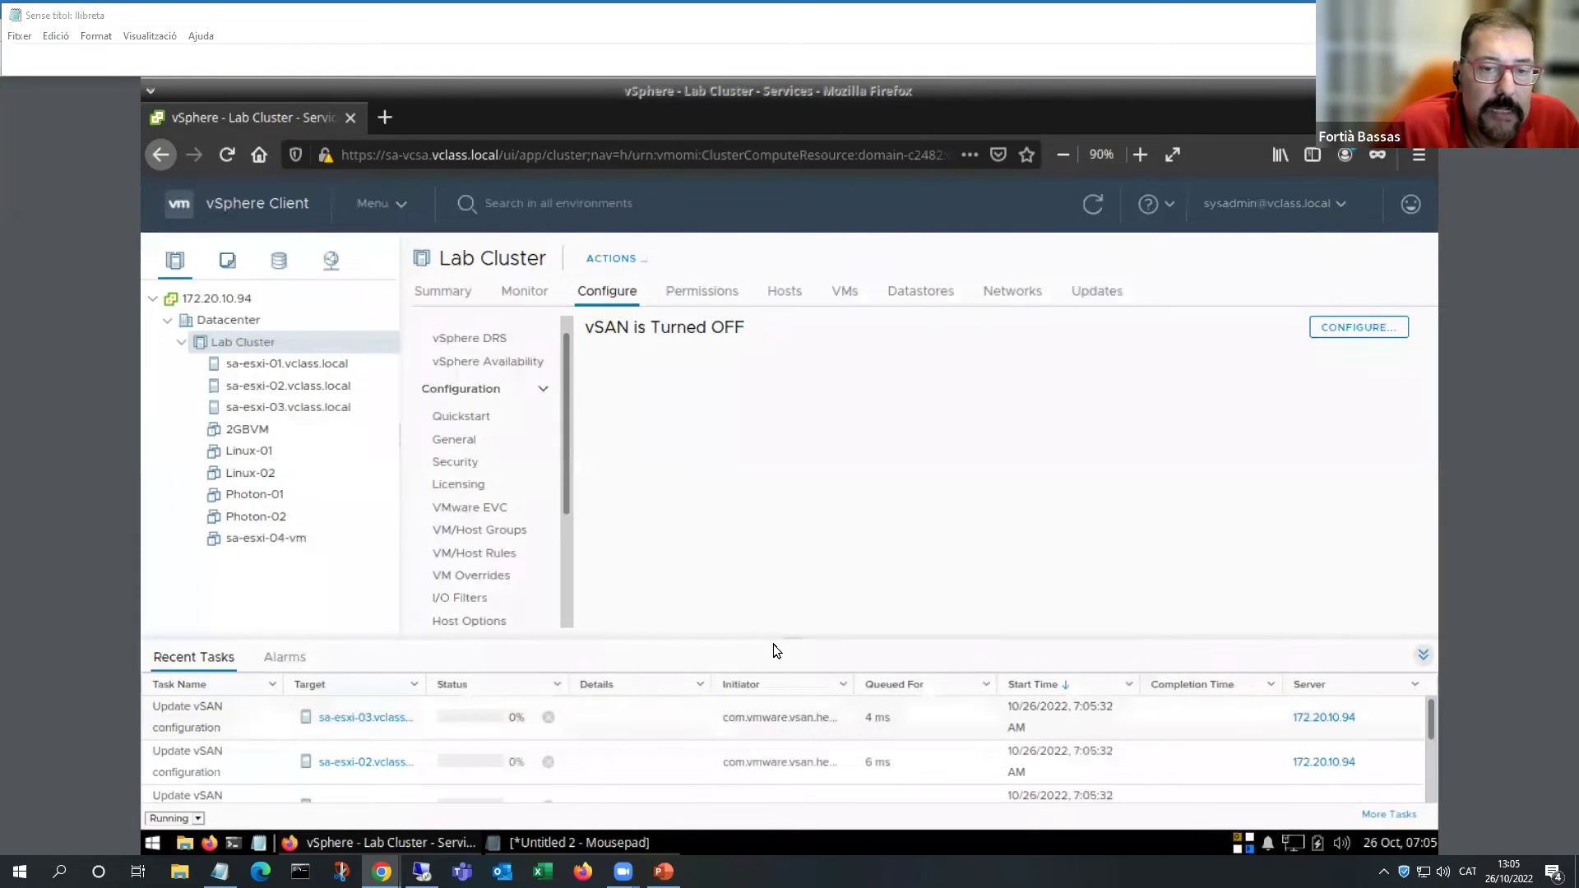
pyautogui.moveTo(786, 640); pyautogui.dragTo(791, 509)
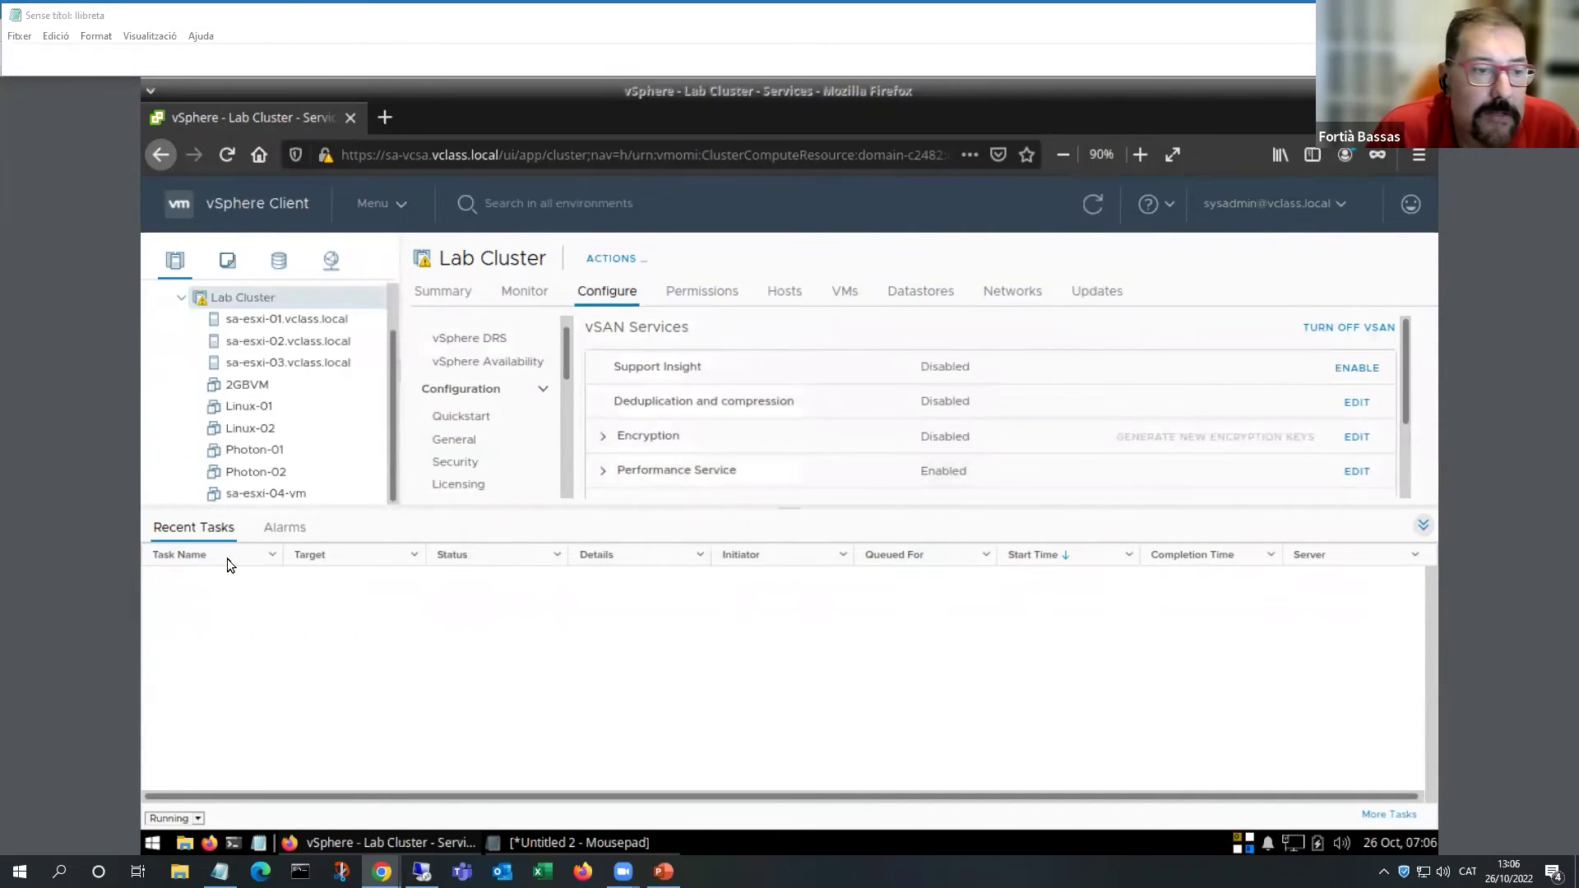
# Filter tasks to Failed, hide Recent Tasks, and open vsanDatastore's Summary showing 14.98 GB capacity.
pyautogui.click(195, 818)
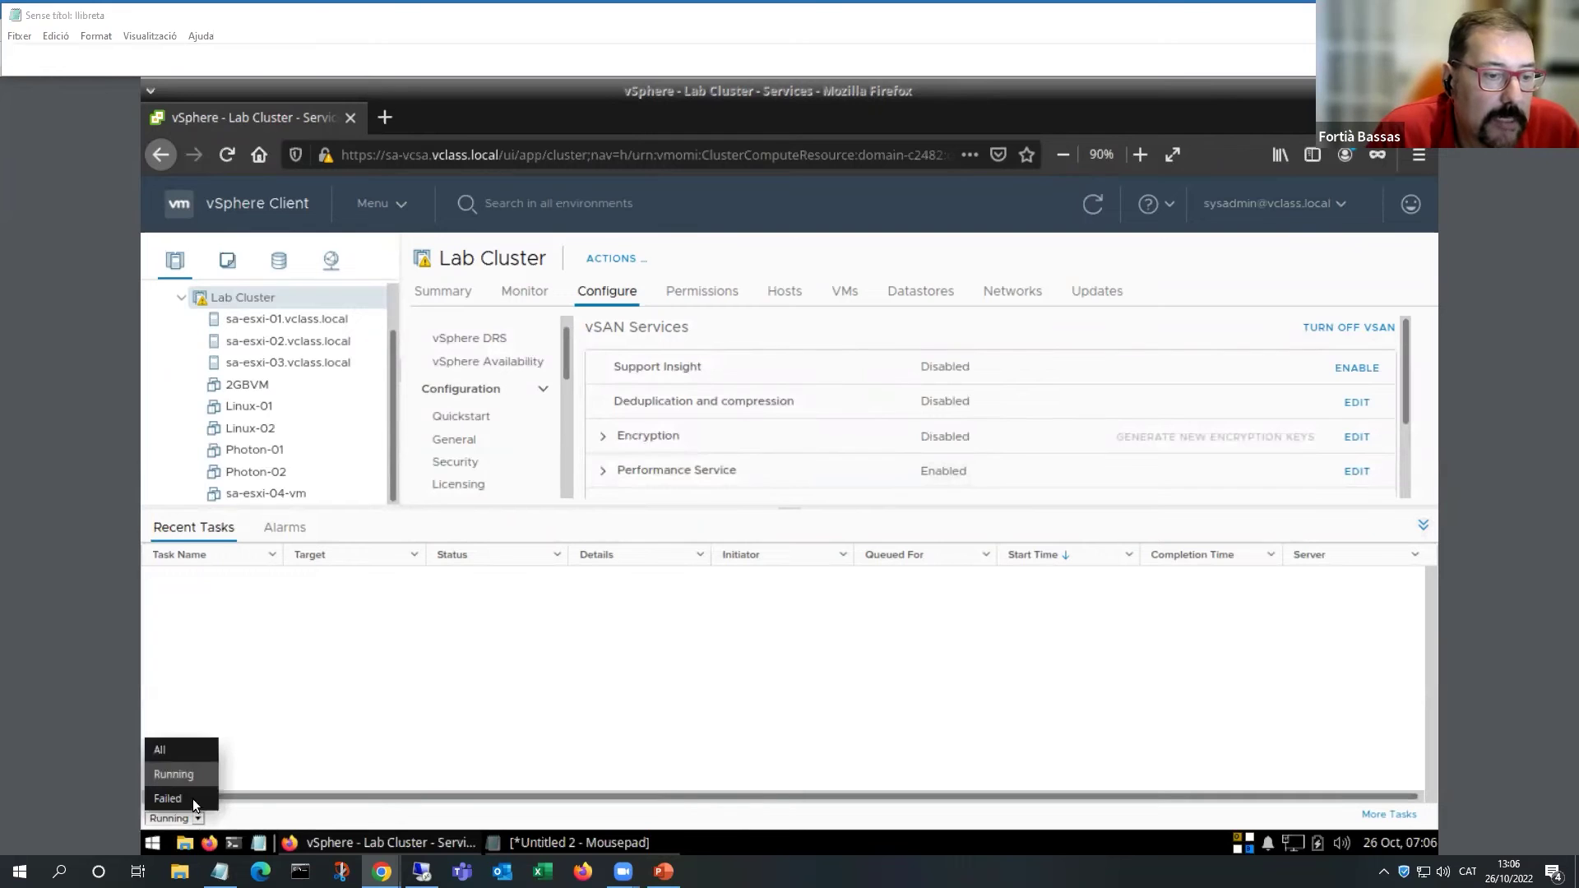
pyautogui.click(188, 797)
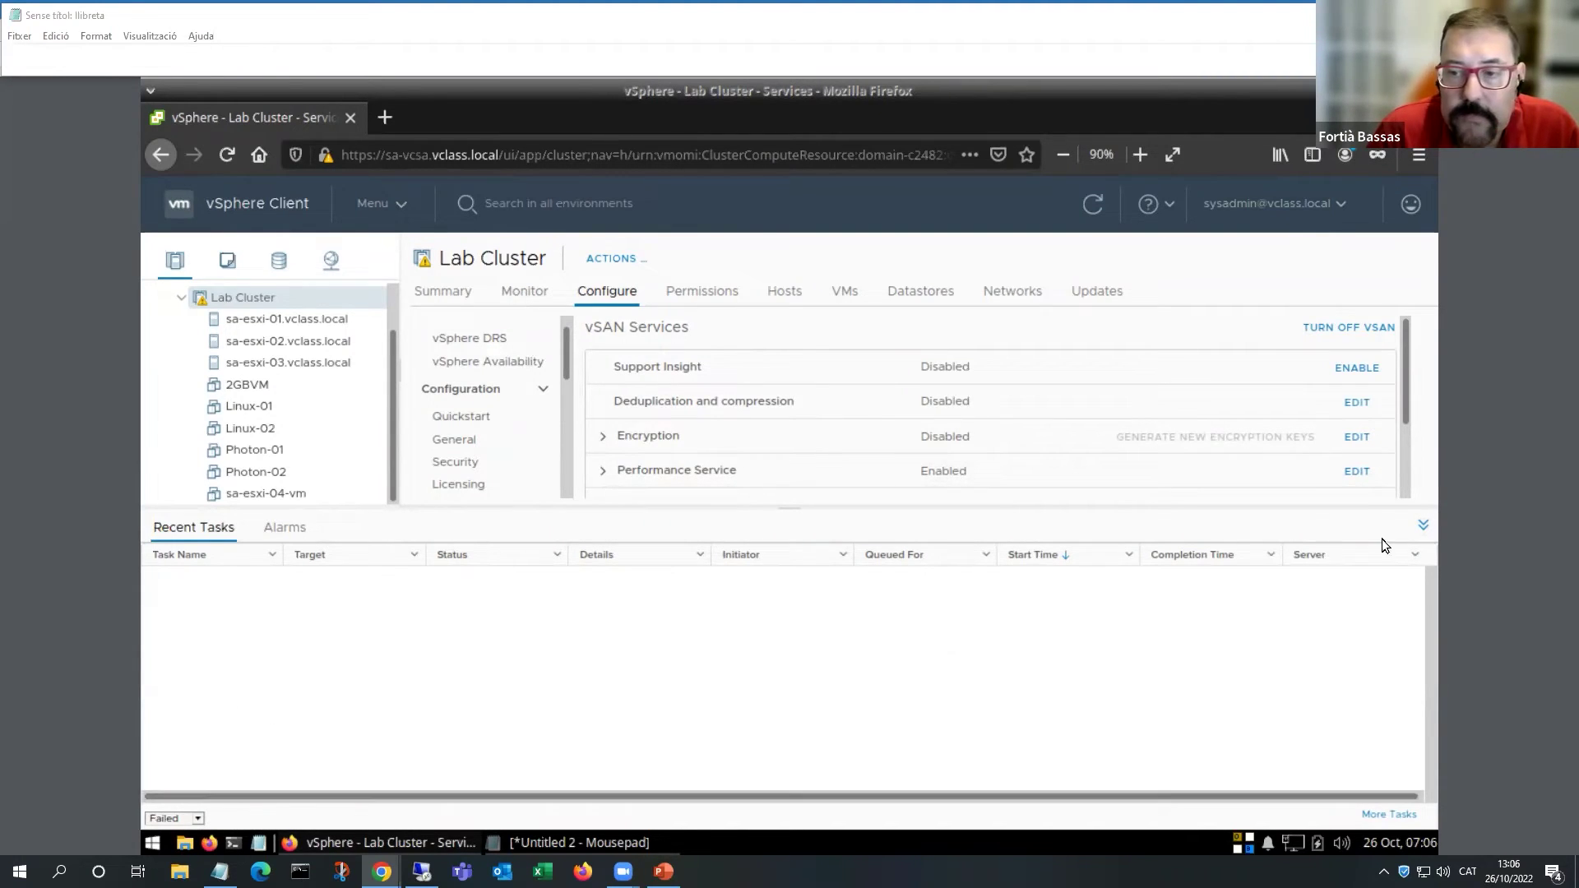
pyautogui.click(1425, 526)
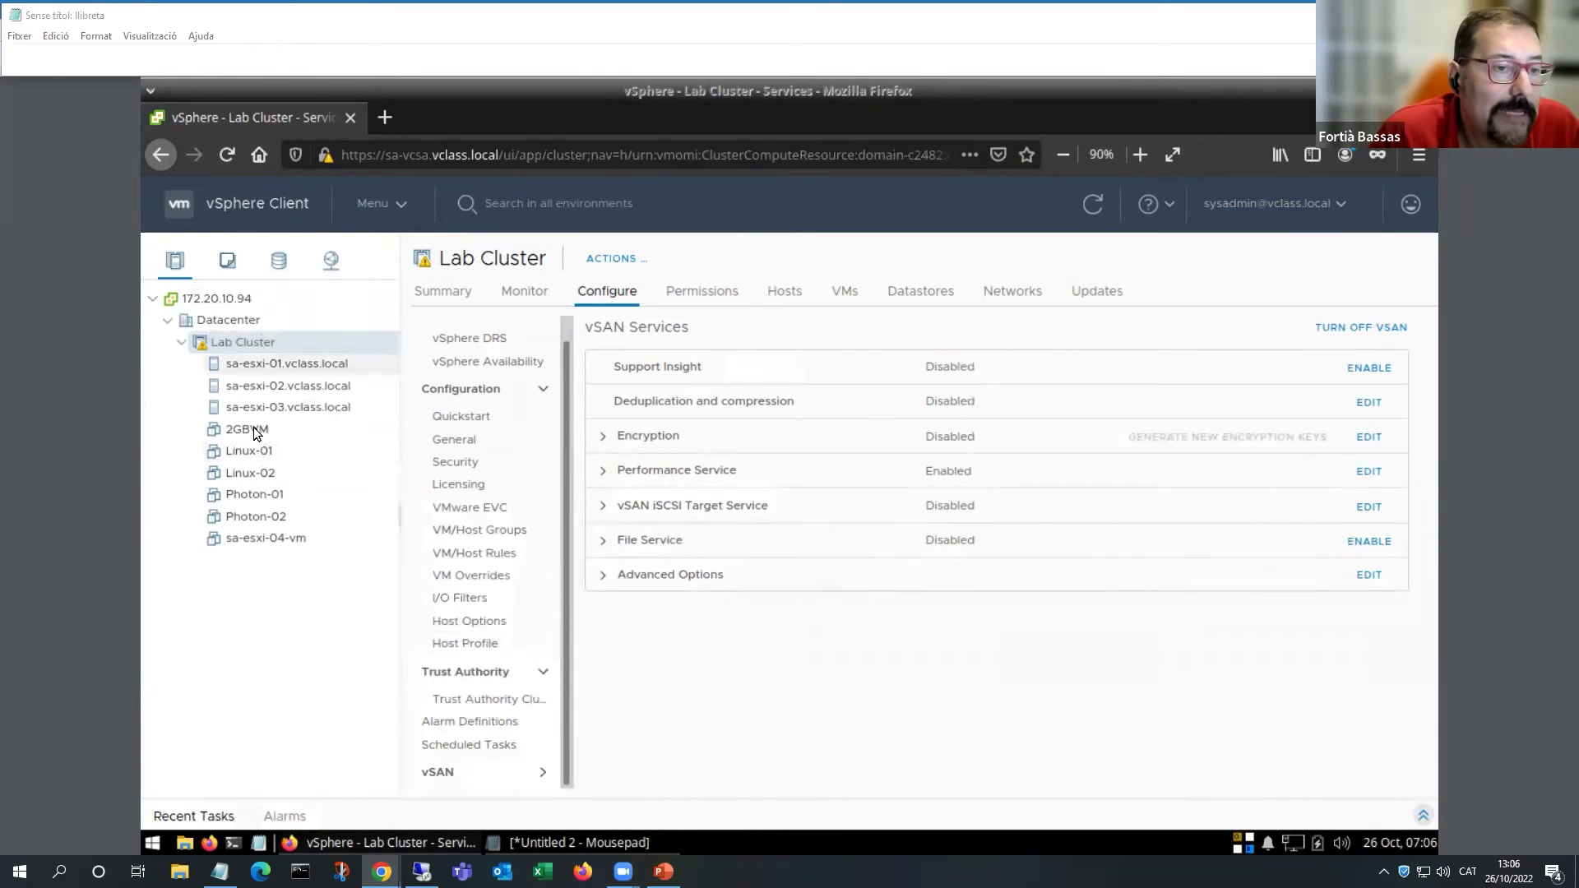
pyautogui.click(280, 263)
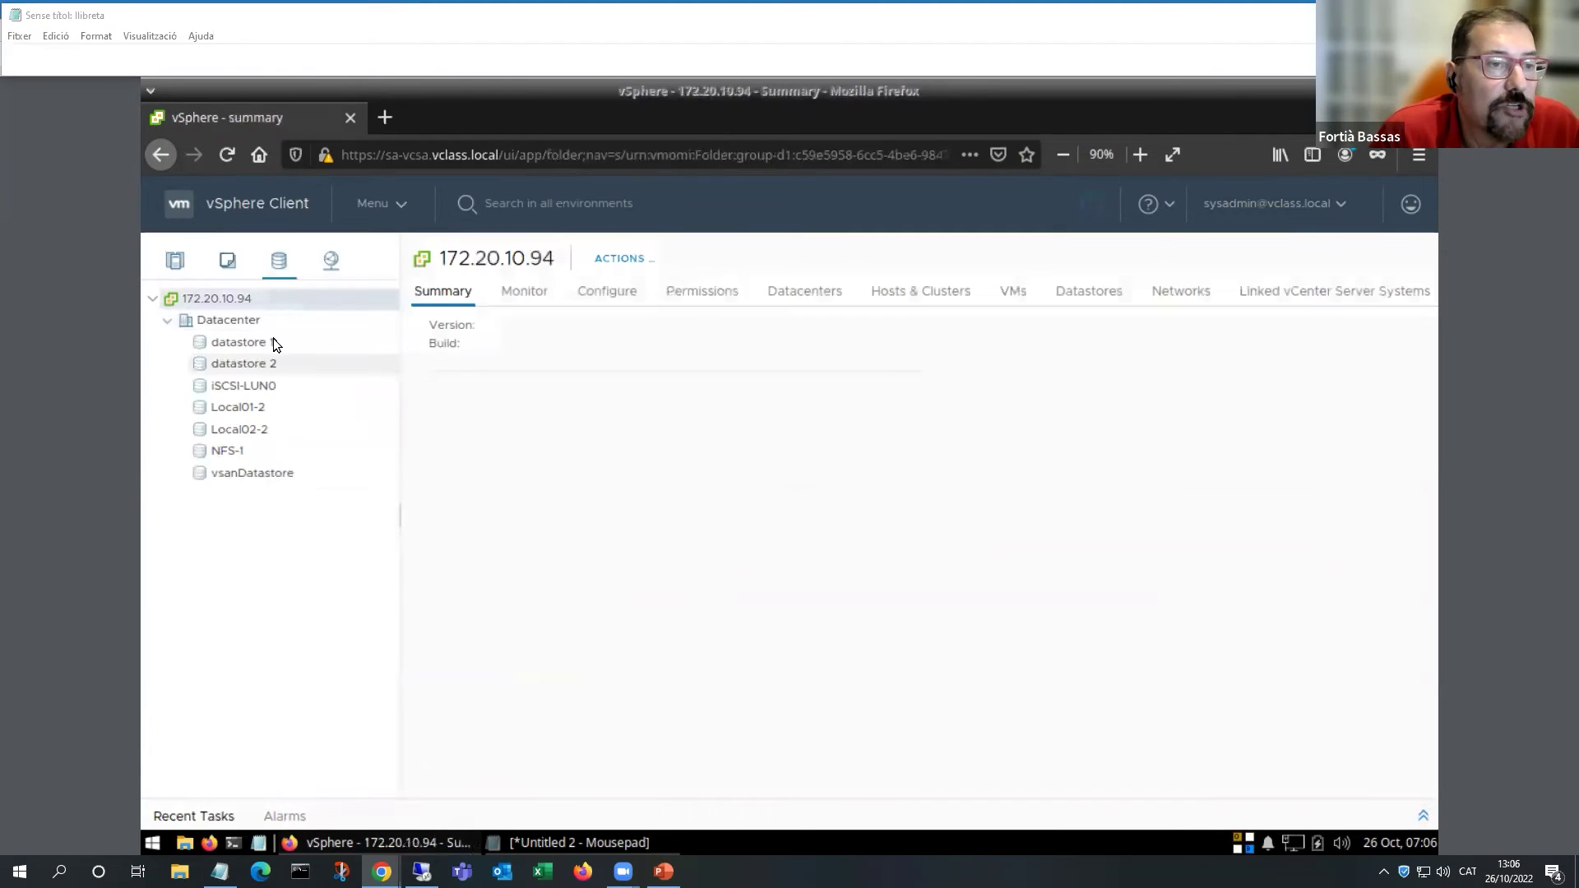
pyautogui.click(231, 476)
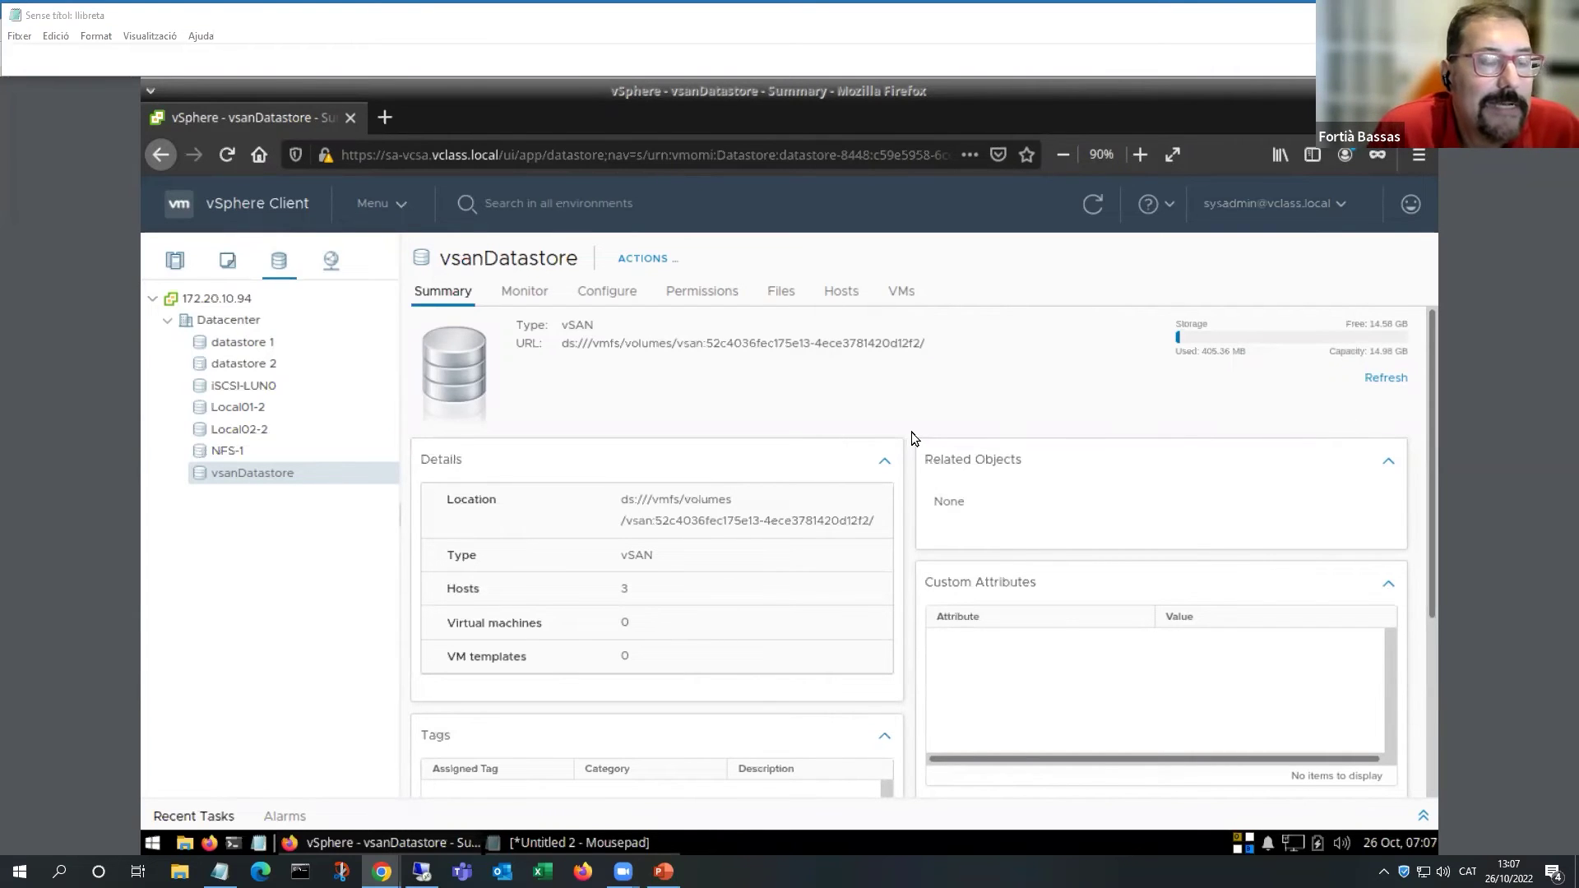
# Open VM Storage Policies under Policies and Profiles and view the vSAN Default Storage Policy's rules.
pyautogui.click(392, 207)
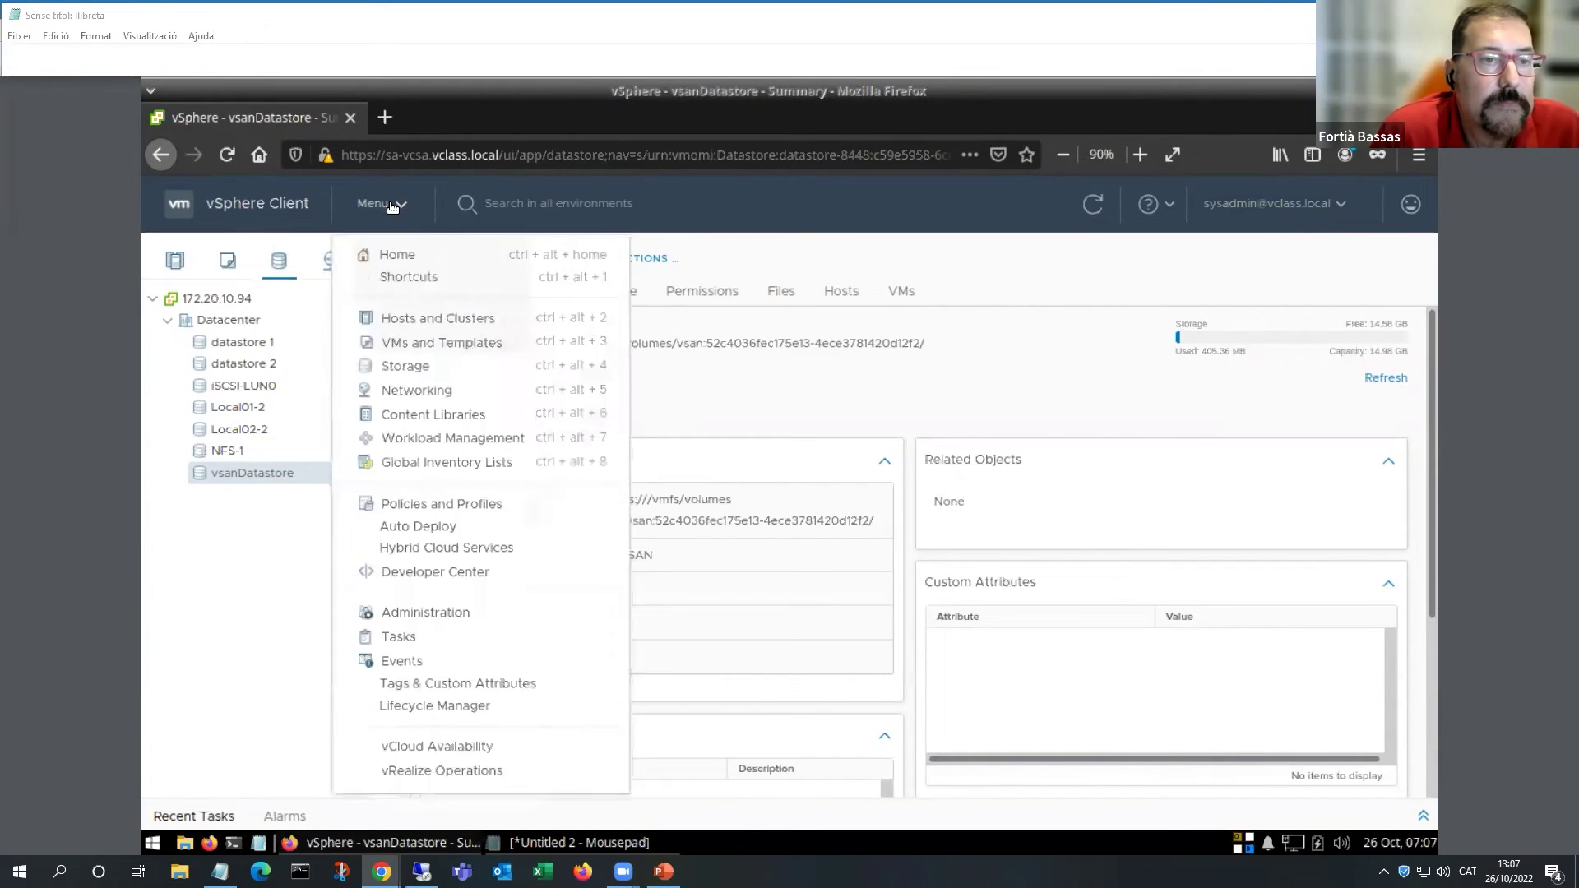
pyautogui.click(419, 507)
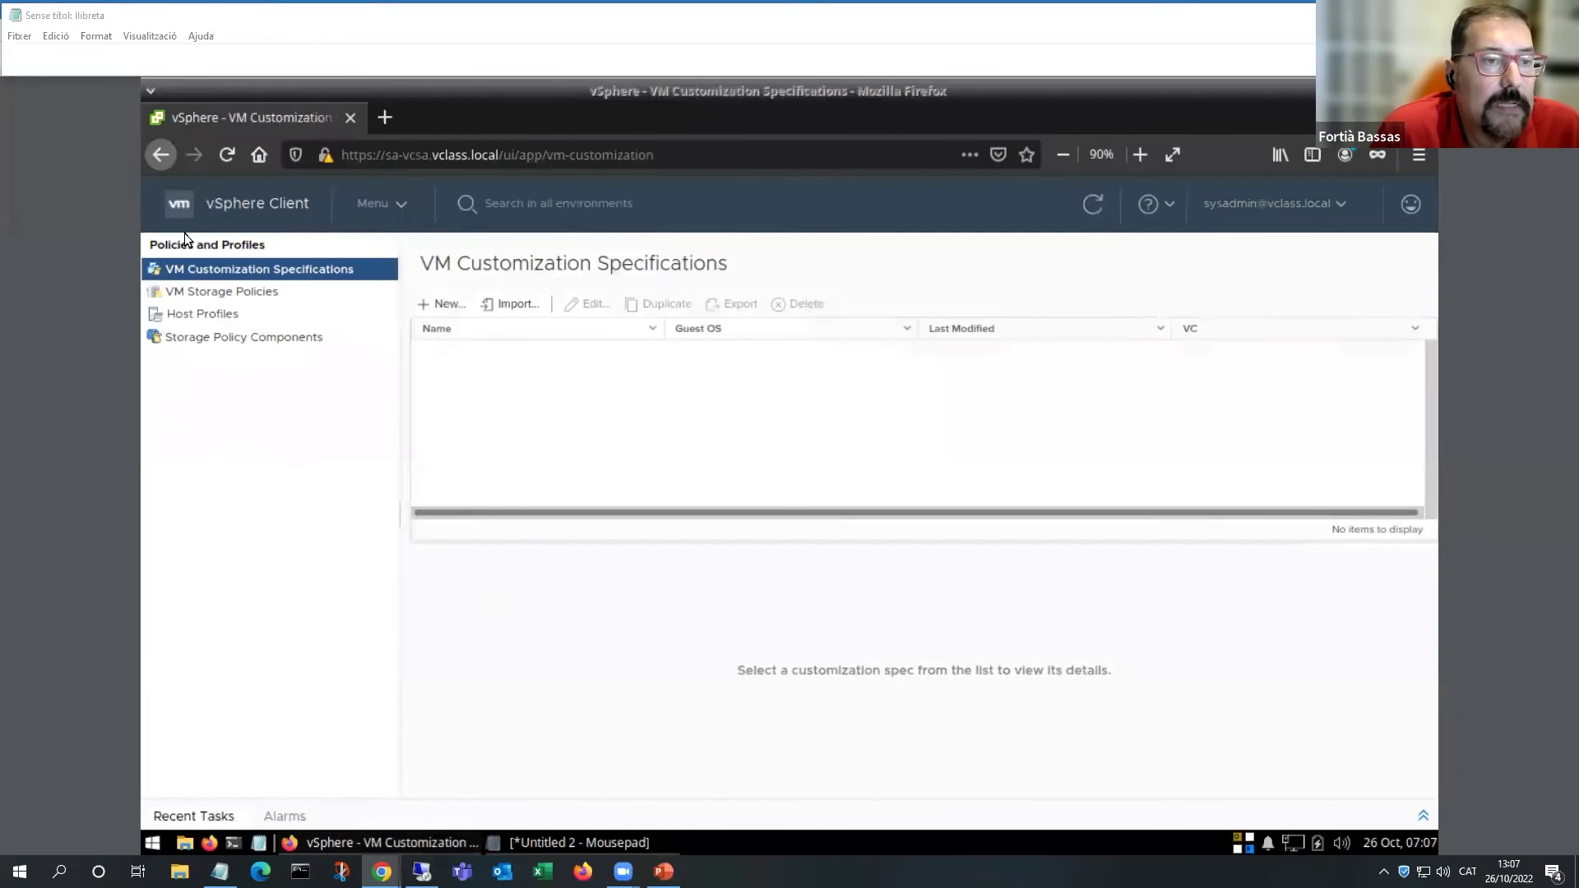
pyautogui.click(215, 296)
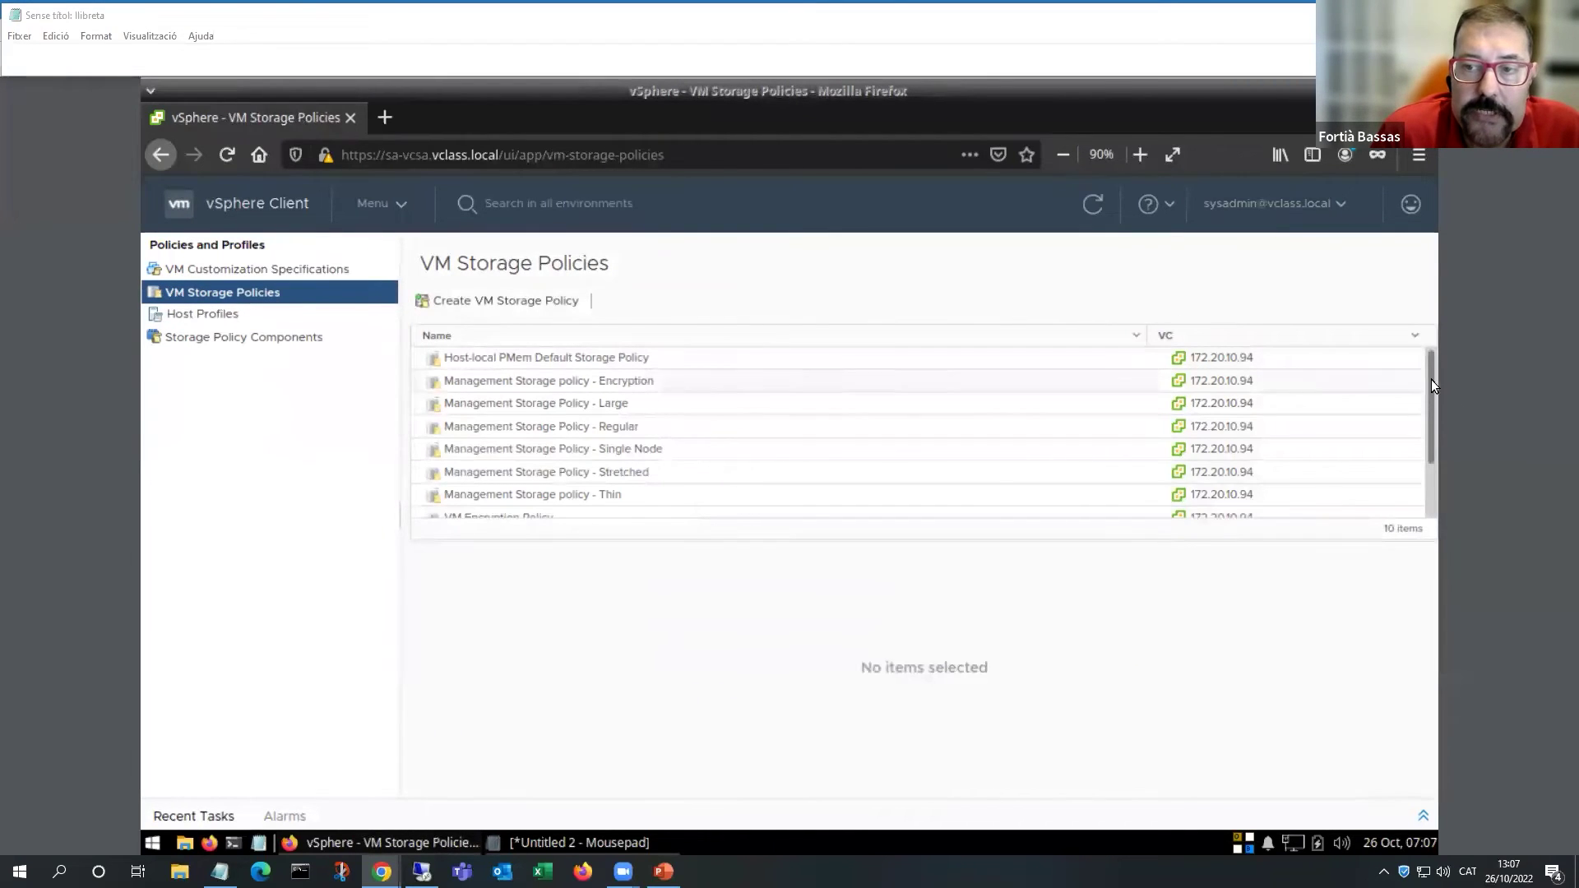
pyautogui.scroll(-2, 1435, 430)
pyautogui.scroll(-2, 1434, 423)
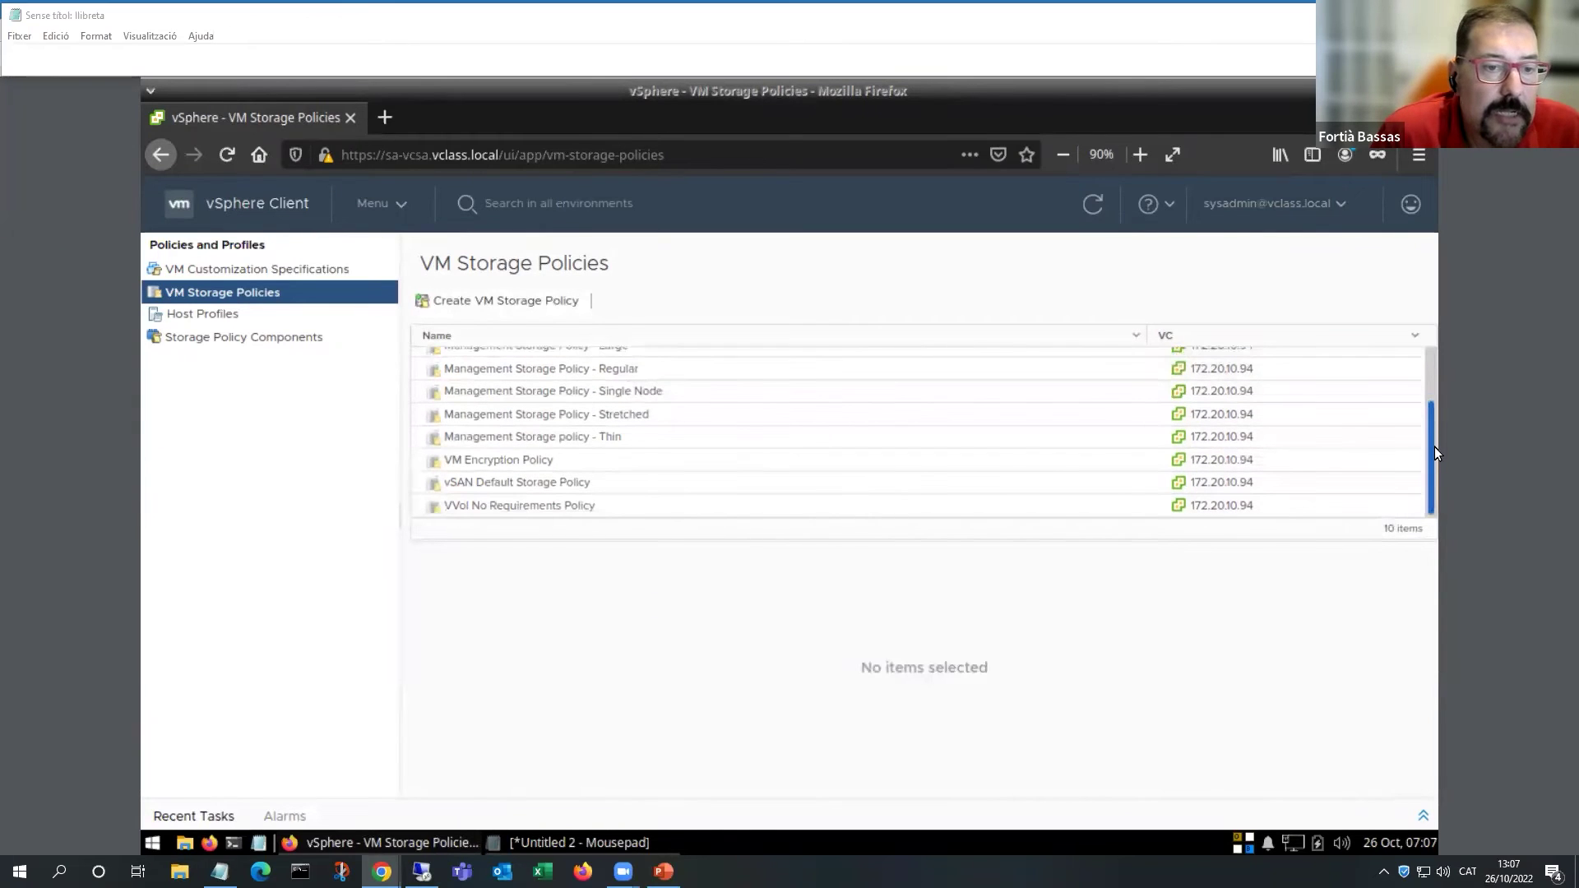
pyautogui.click(488, 486)
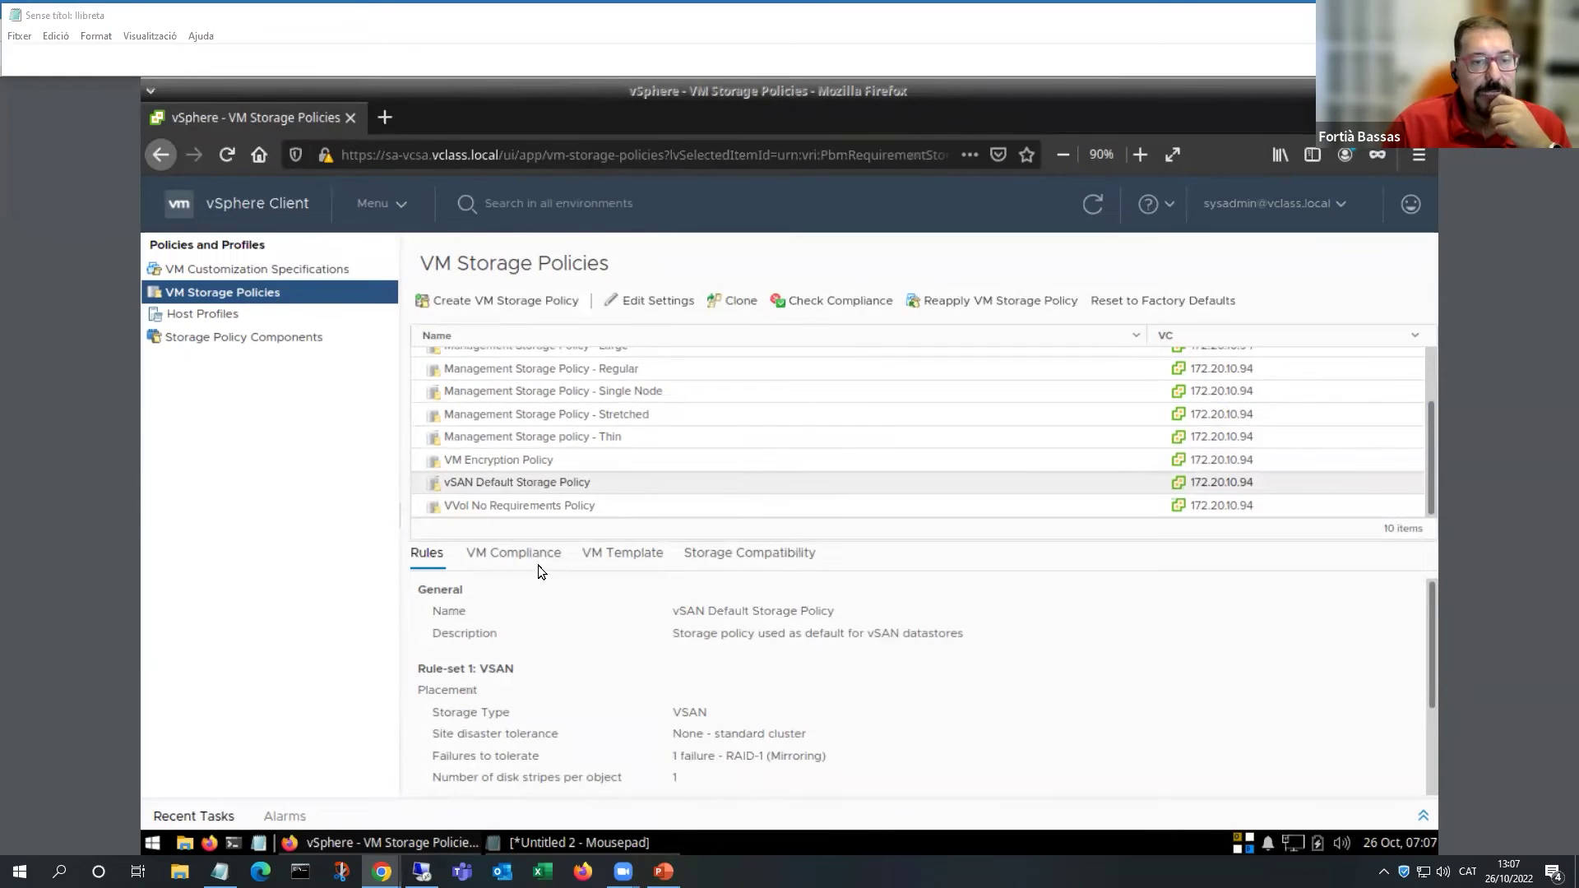
pyautogui.scroll(-1, 564, 644)
pyautogui.scroll(-1, 564, 658)
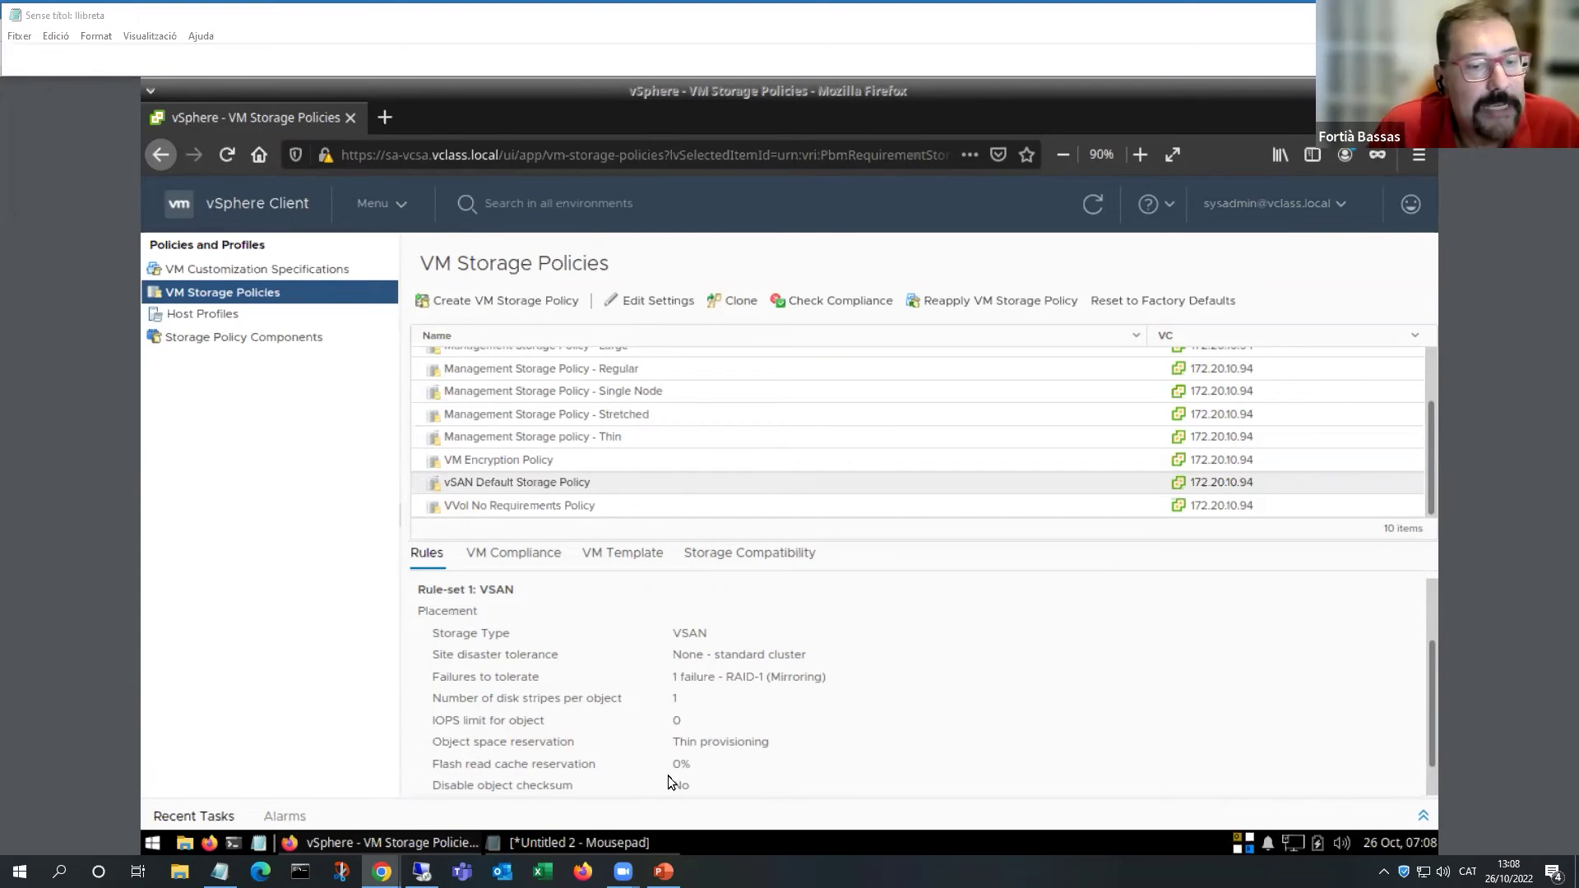
pyautogui.click(514, 561)
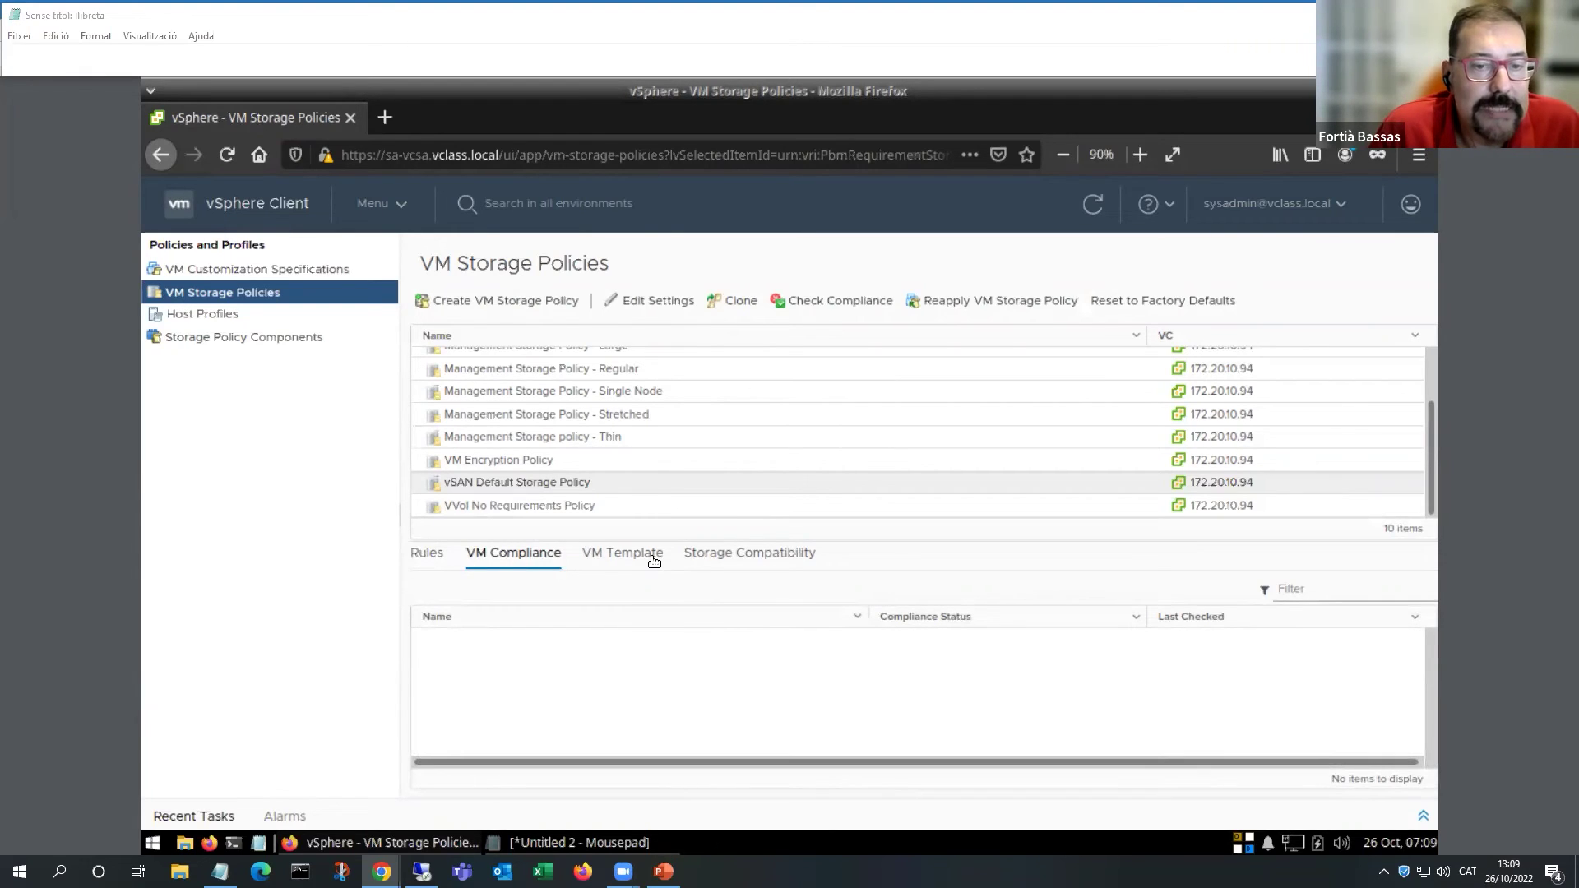
pyautogui.click(429, 551)
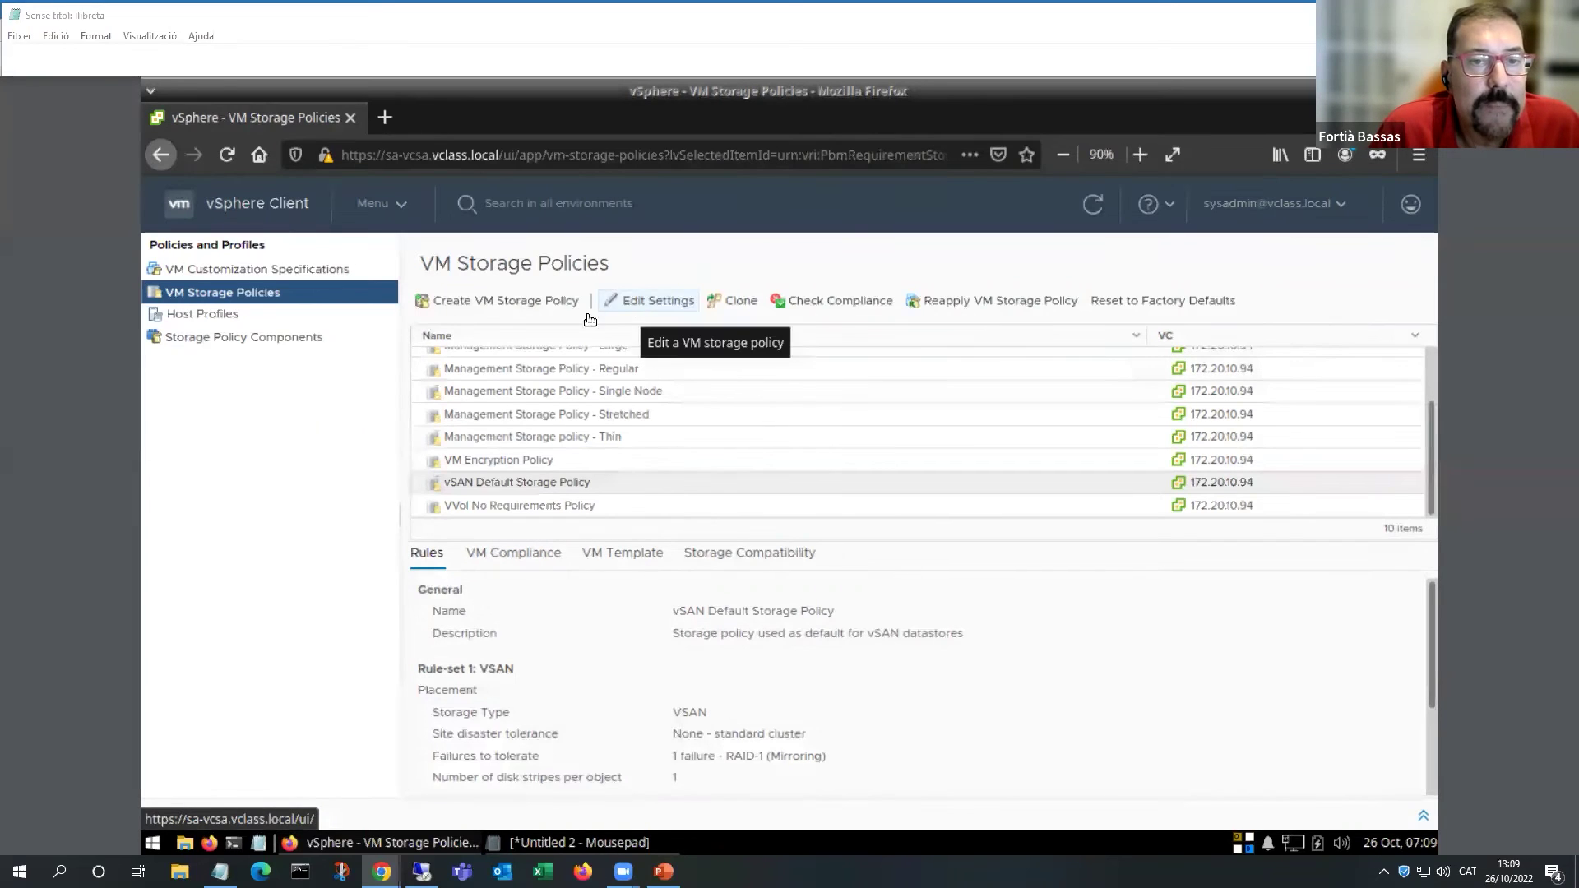
# Start a VM storage policy named 'New VM Storage Gold' and enable rules for vSAN storage.
pyautogui.click(503, 304)
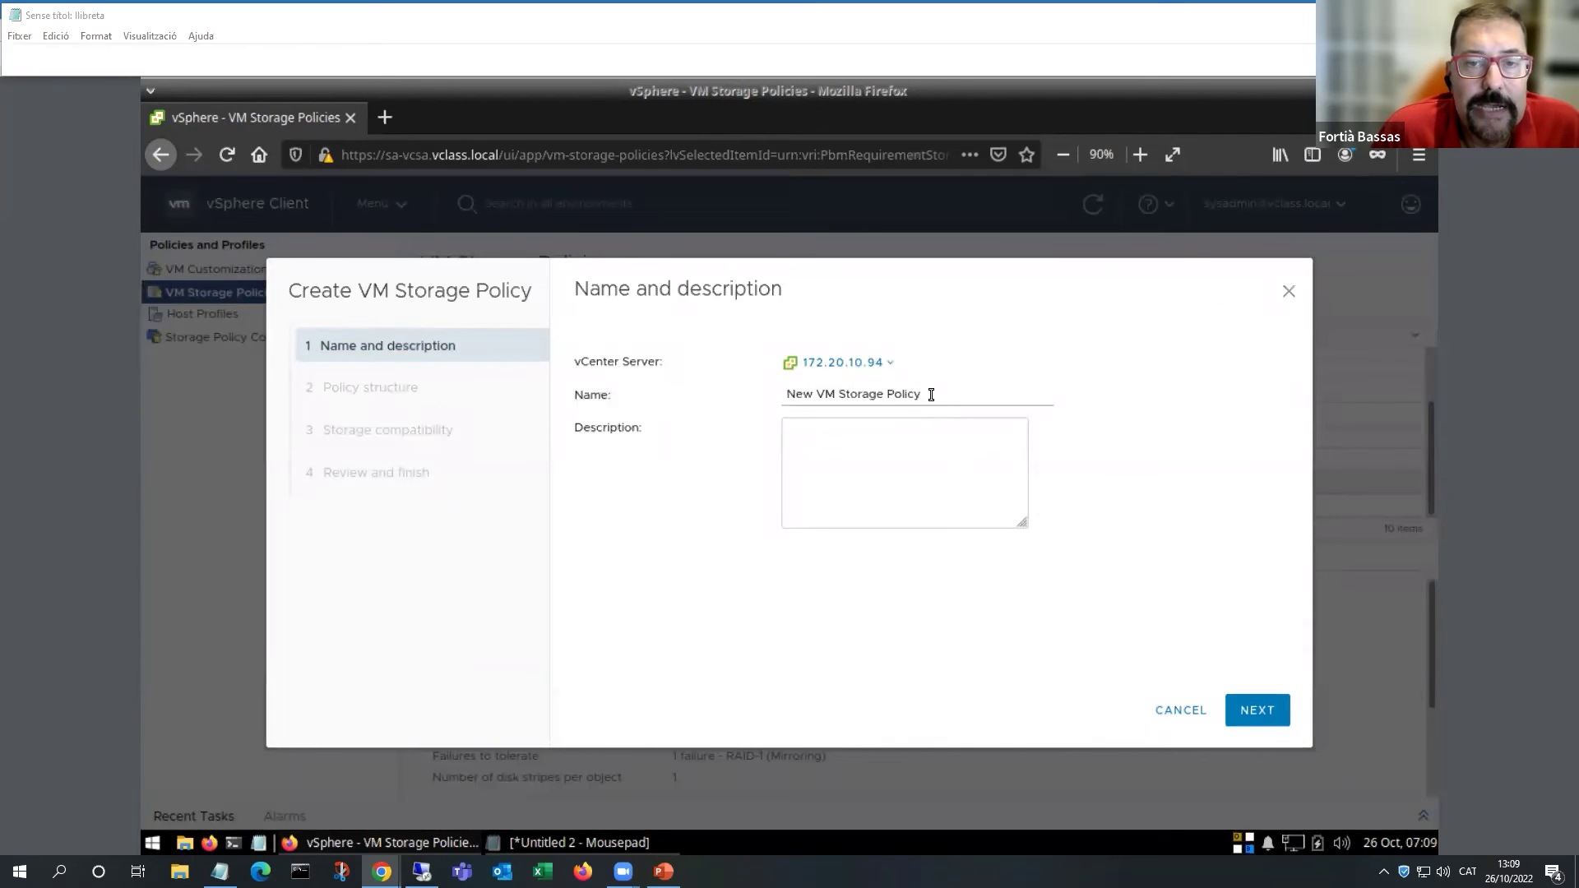
pyautogui.moveTo(921, 395); pyautogui.dragTo(894, 397)
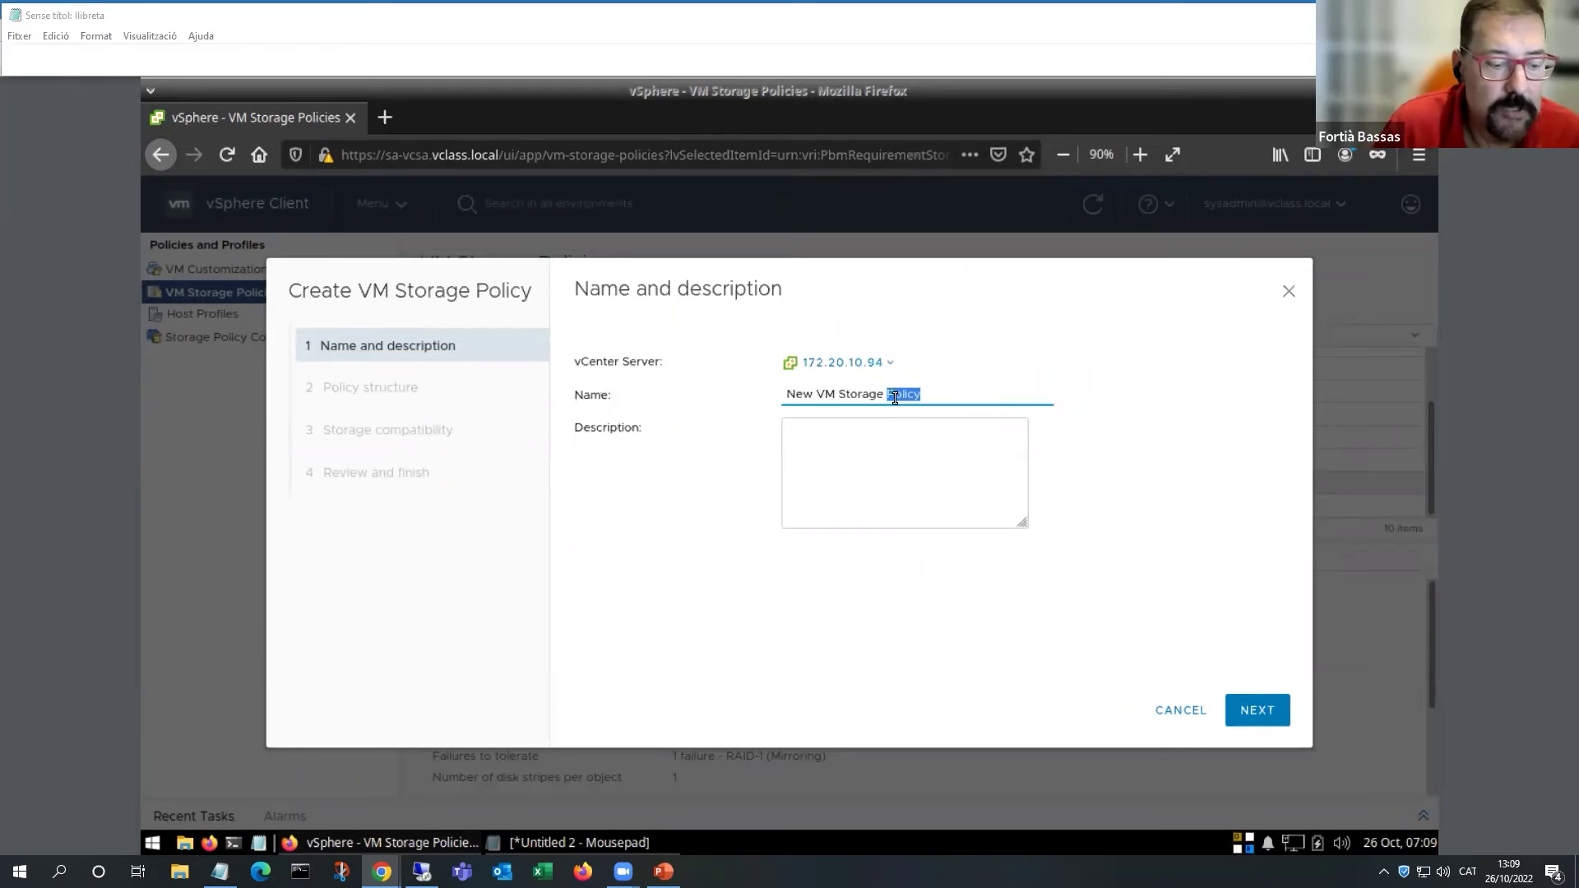
pyautogui.write('Gold')
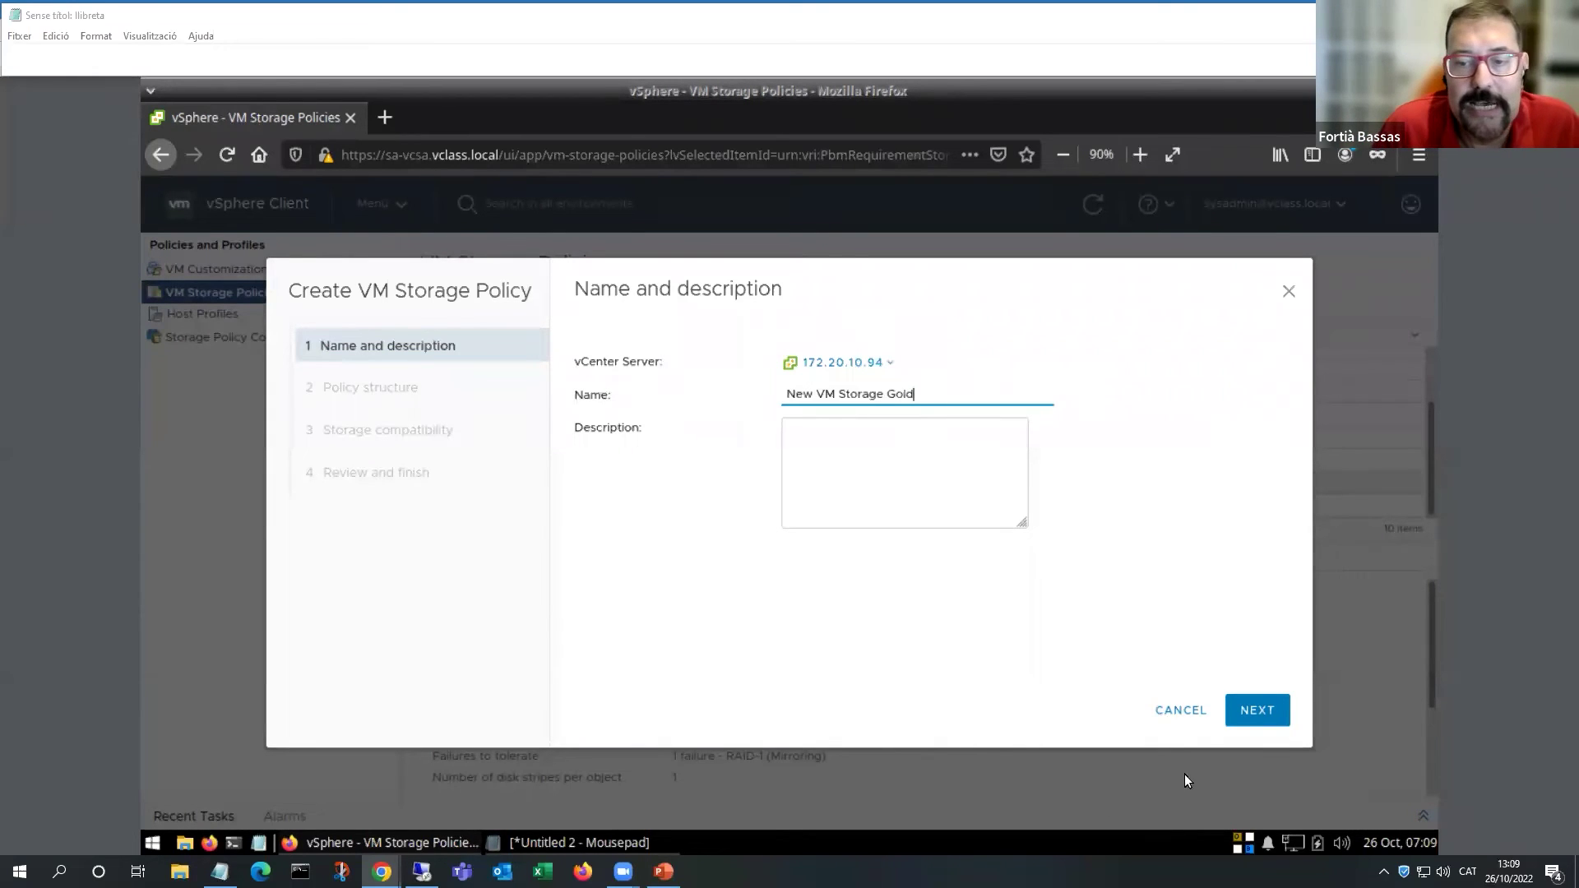
pyautogui.click(1247, 712)
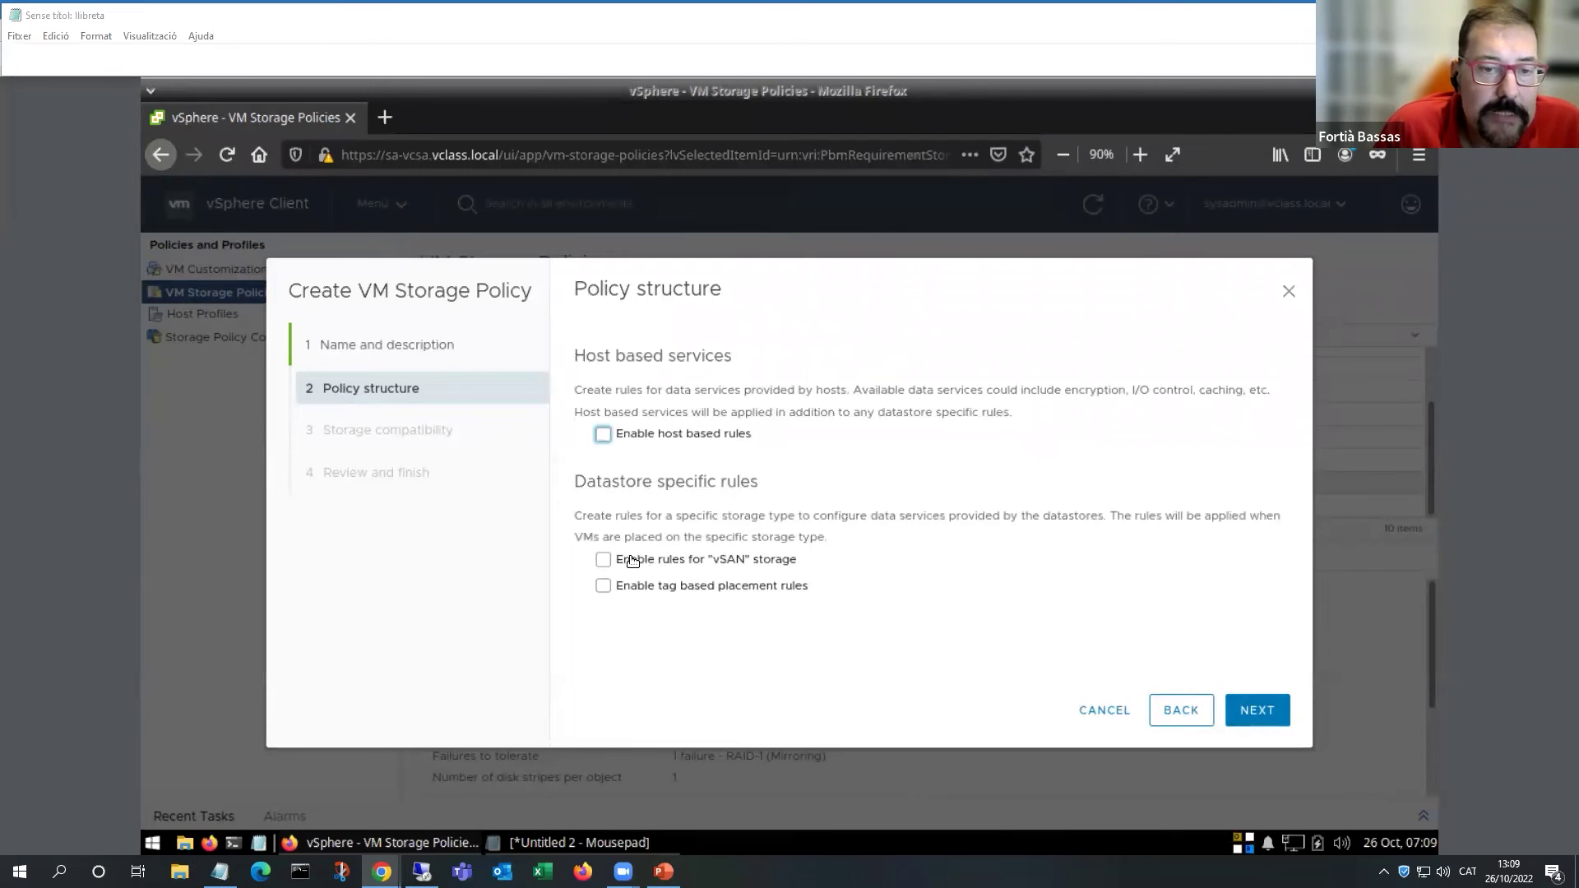
pyautogui.click(605, 560)
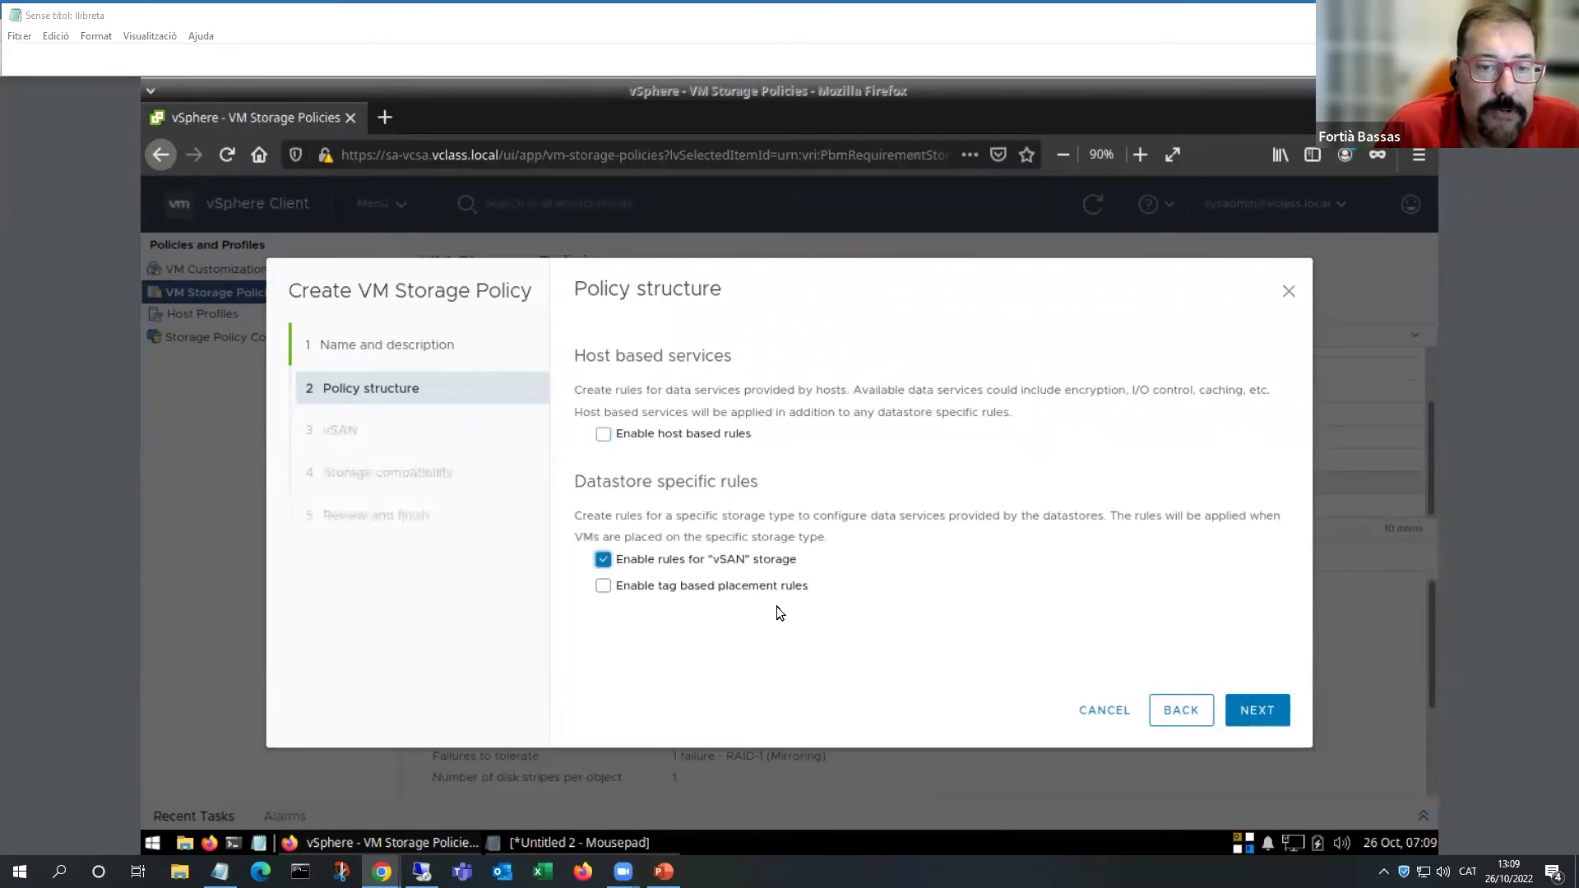
# Keep site disaster tolerance at None - standard cluster and failures to tolerate at 1 failure - RAID-1 (Mirroring).
pyautogui.click(1259, 712)
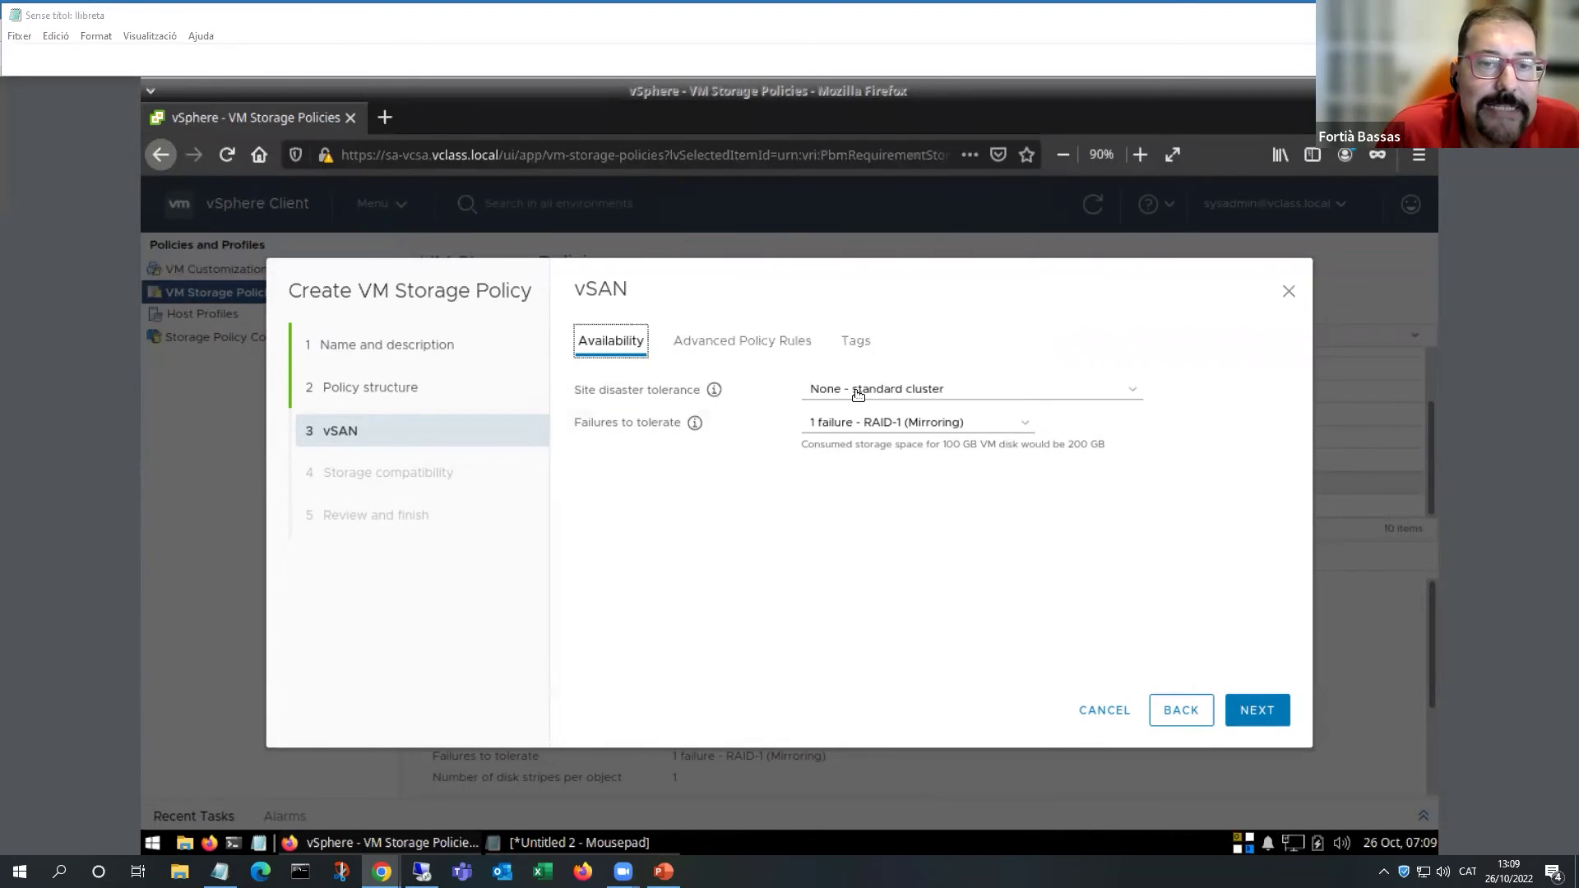
pyautogui.click(946, 391)
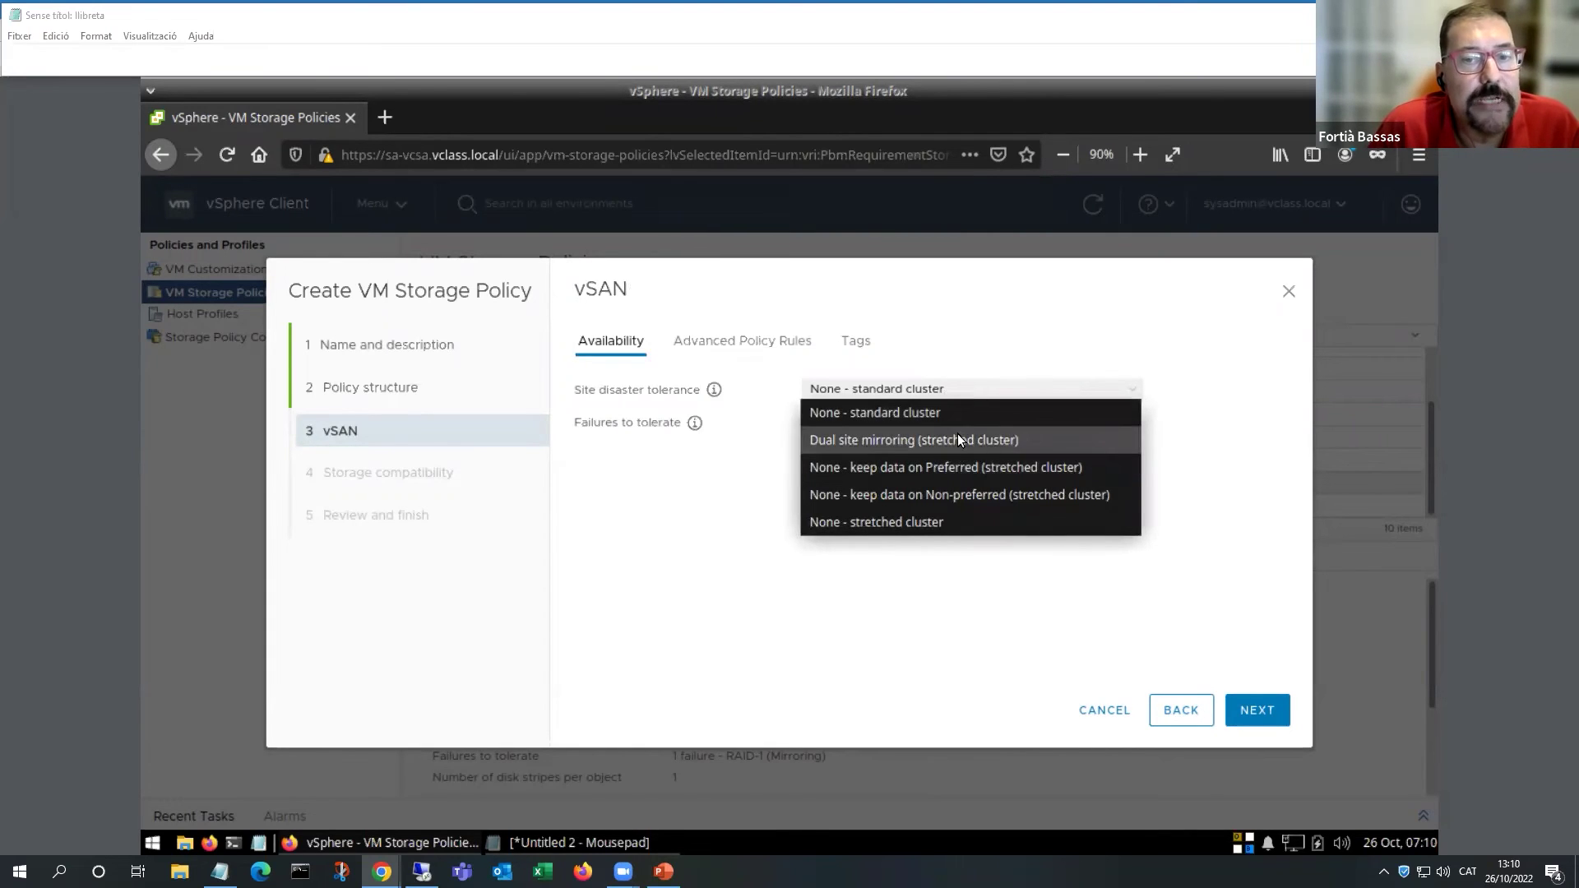
pyautogui.click(961, 417)
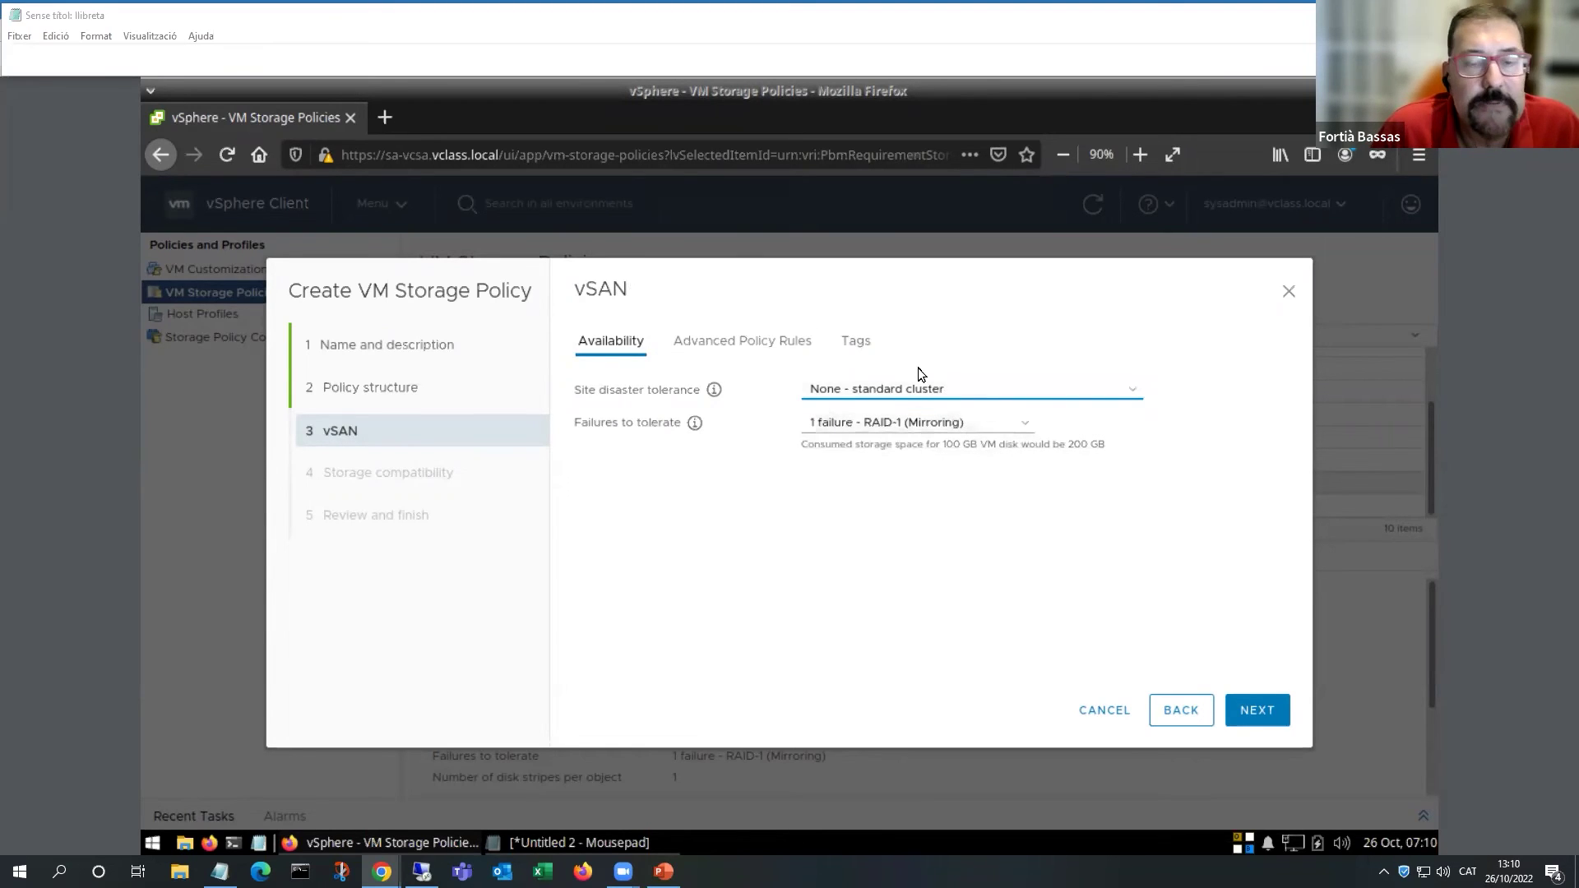
pyautogui.click(962, 431)
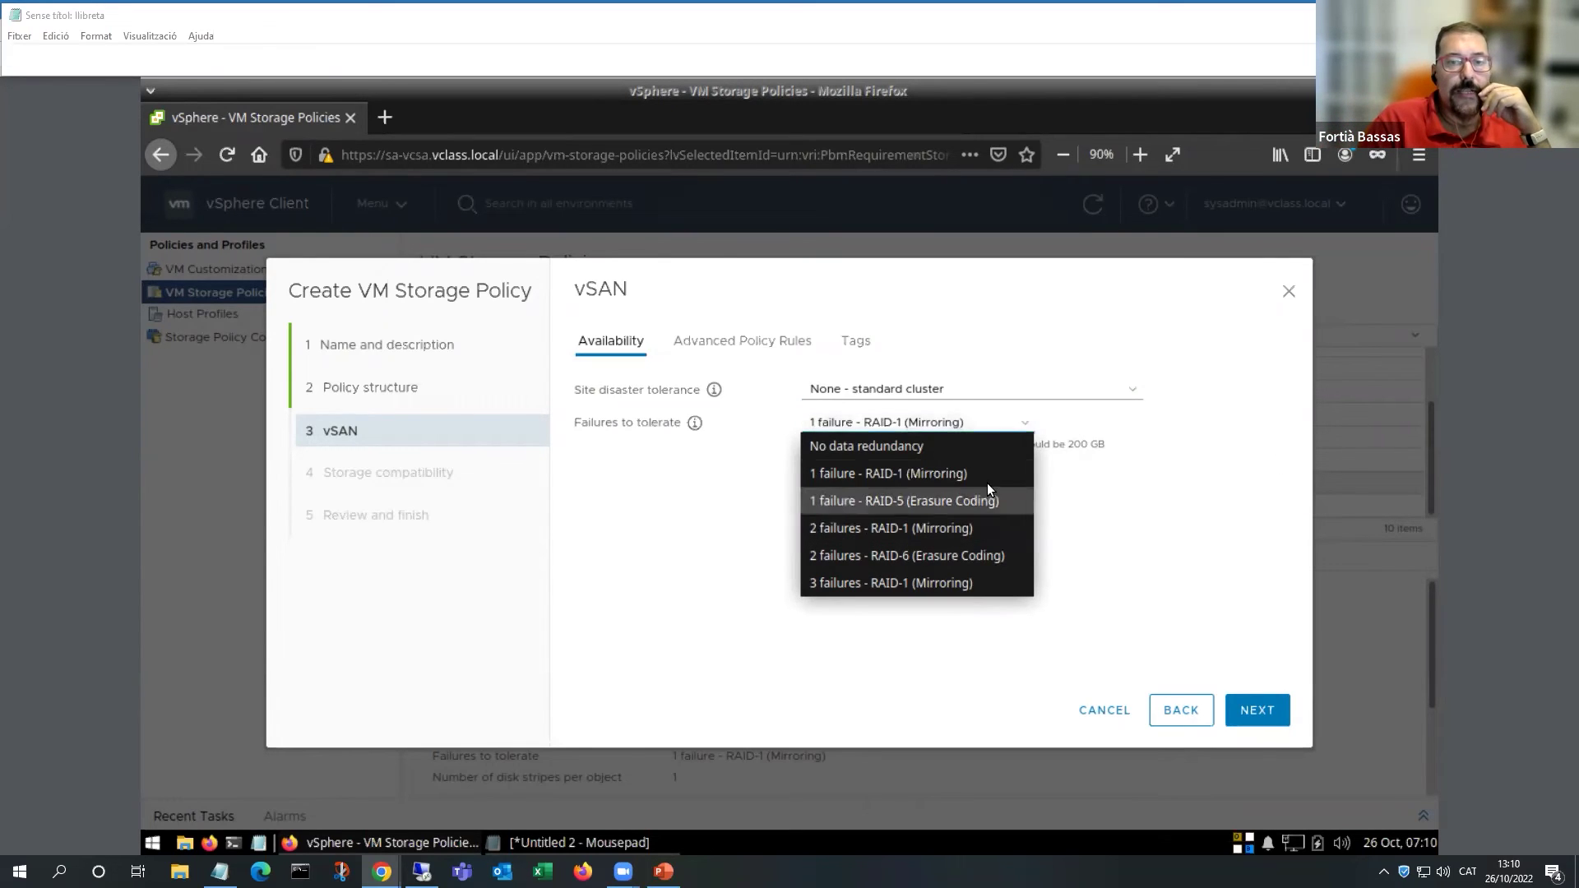
pyautogui.click(970, 450)
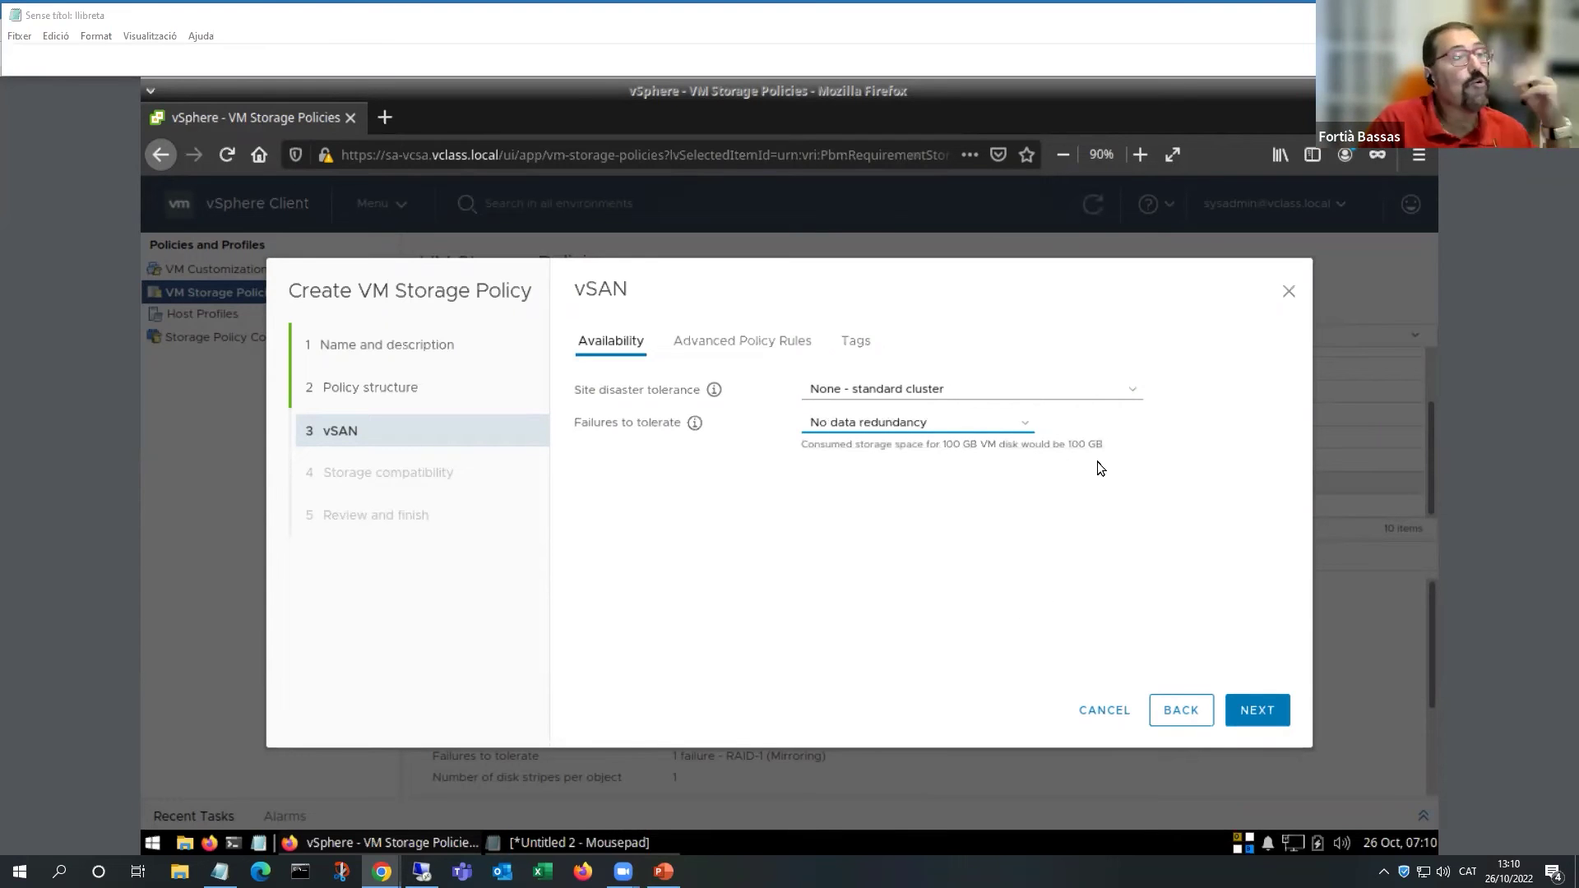
pyautogui.click(1010, 426)
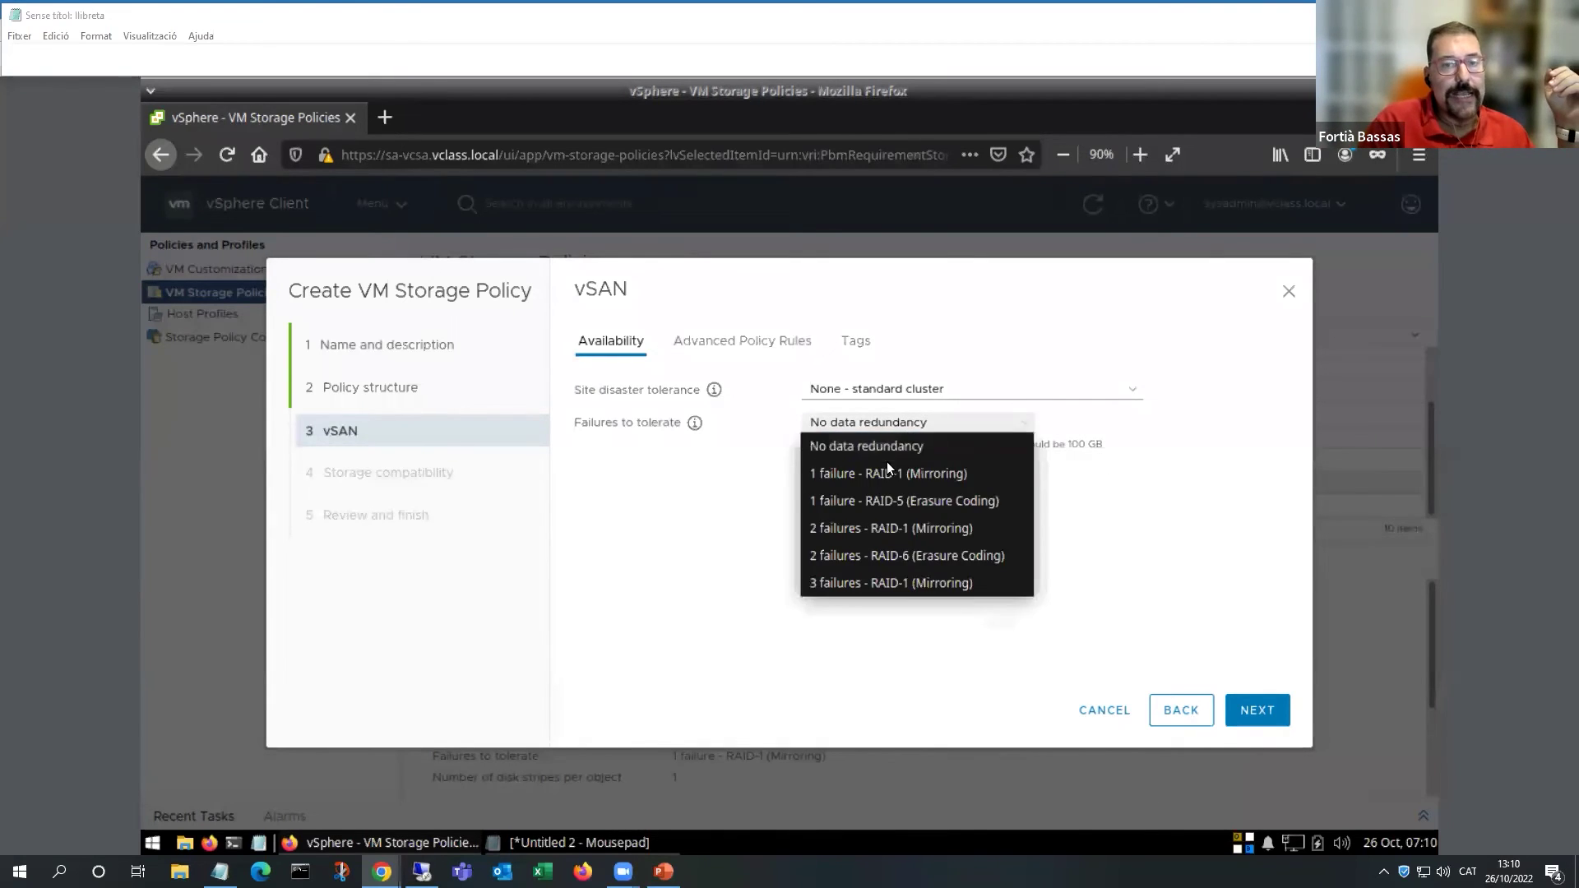
pyautogui.click(884, 470)
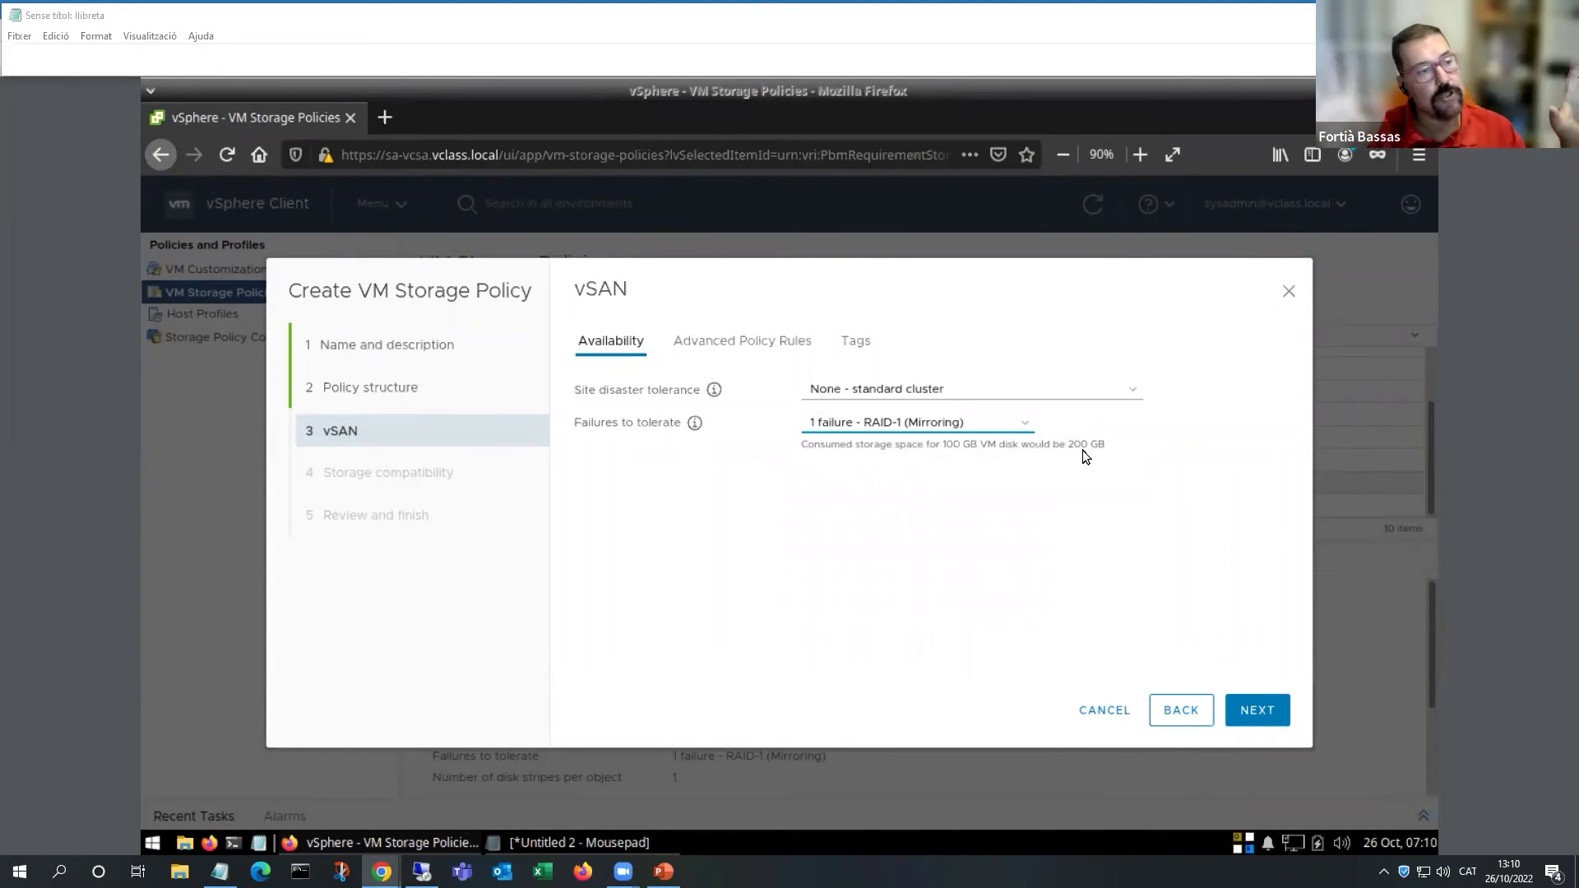
# Compare the RAID-5 and 2-failure RAID-1 options, settling on 2 failures - RAID-6 (Erasure Coding).
pyautogui.click(945, 431)
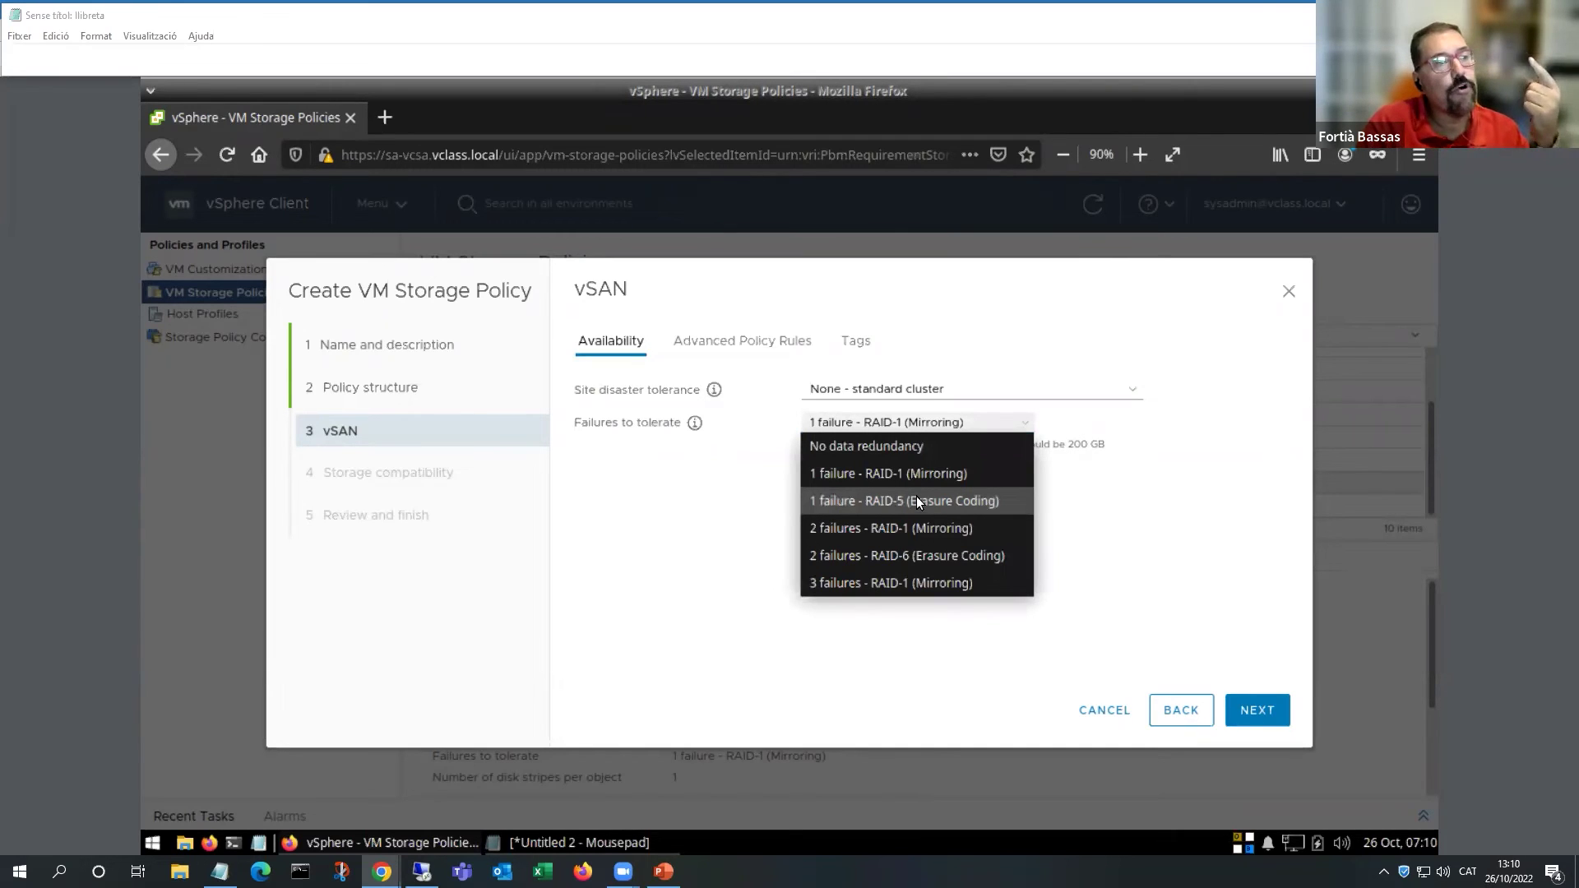
pyautogui.click(916, 498)
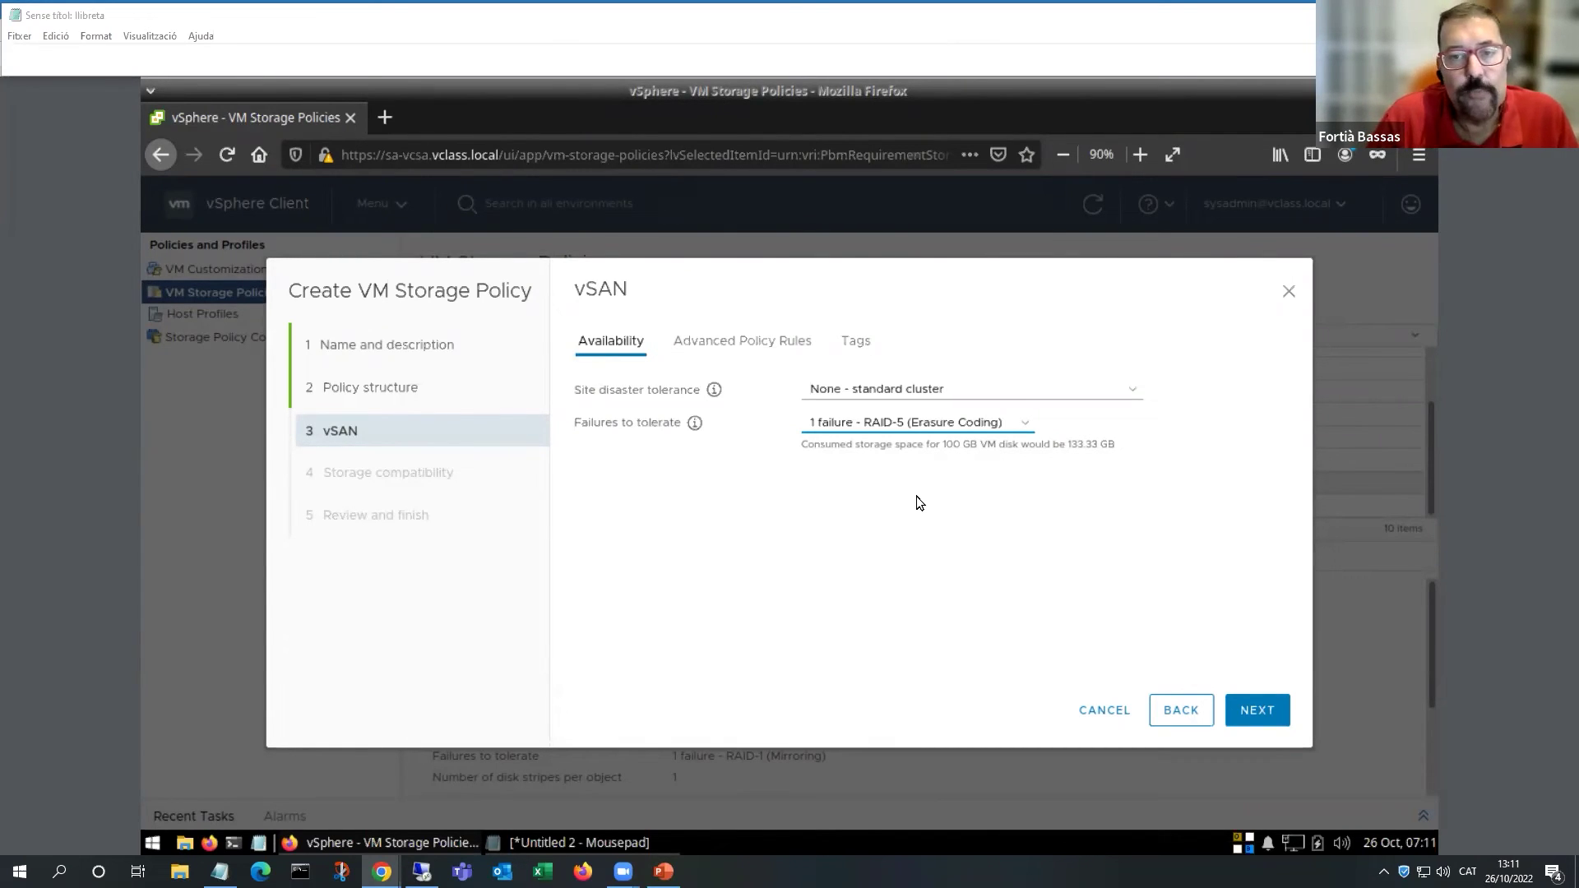
pyautogui.click(1026, 422)
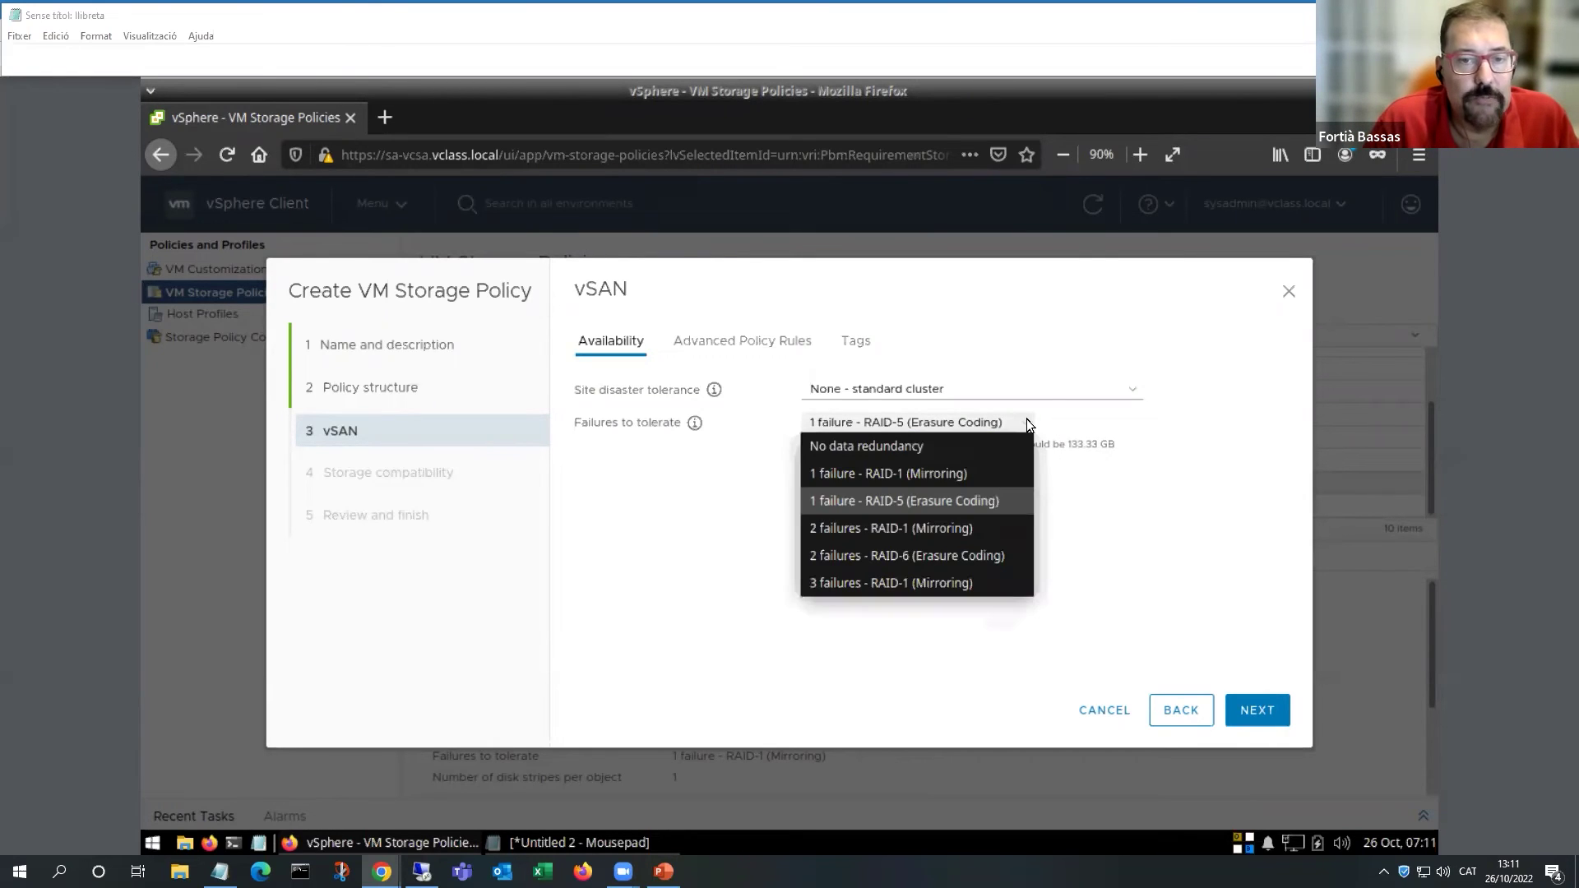
pyautogui.click(967, 528)
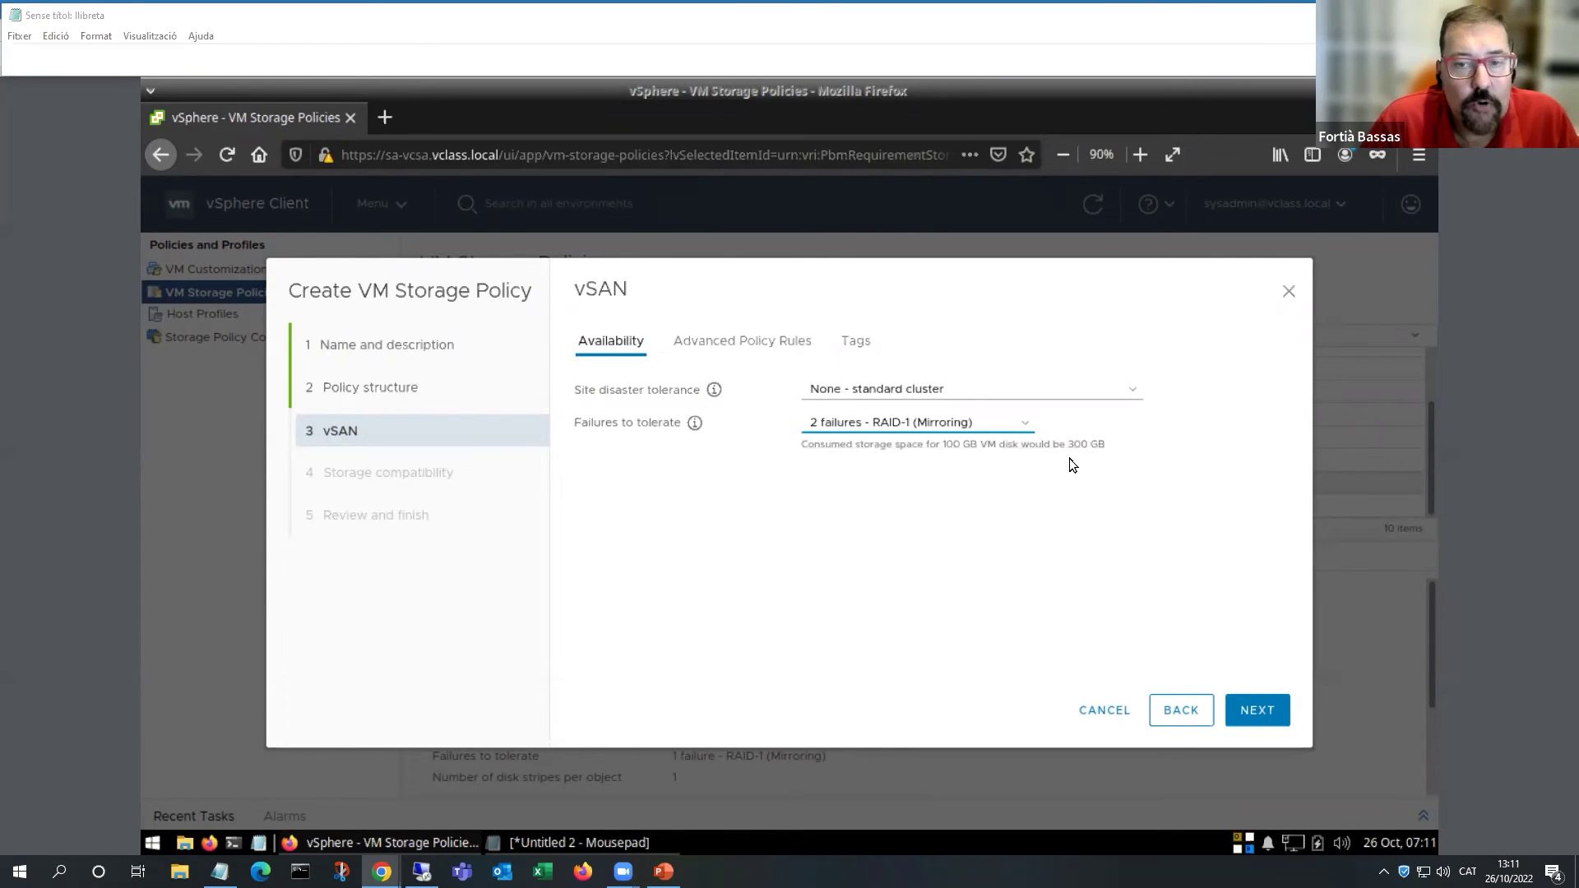
pyautogui.click(1020, 429)
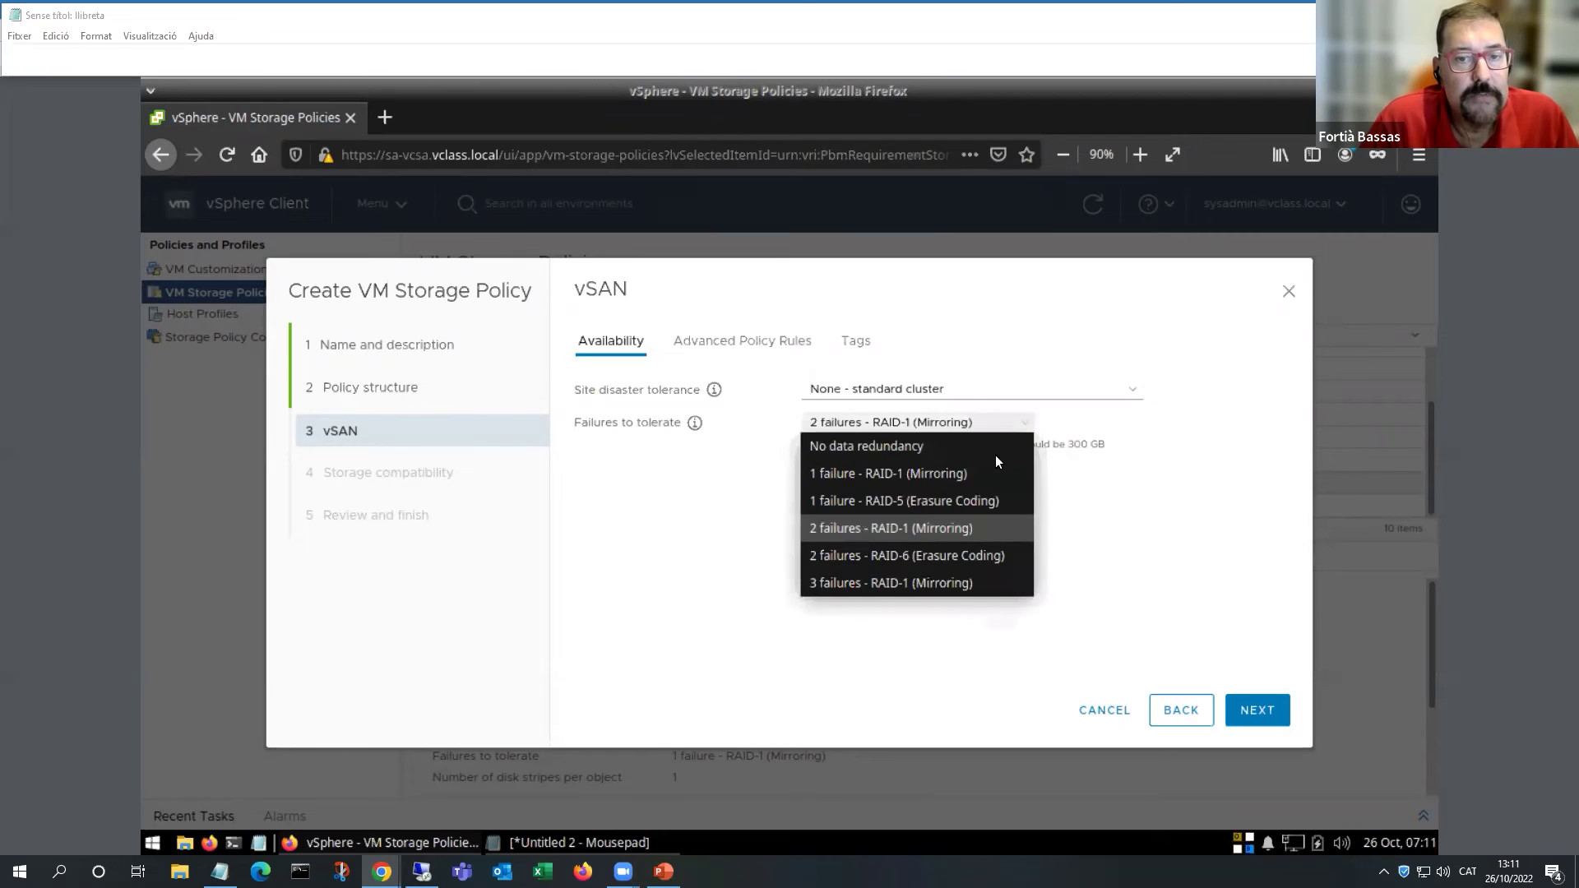
pyautogui.click(956, 556)
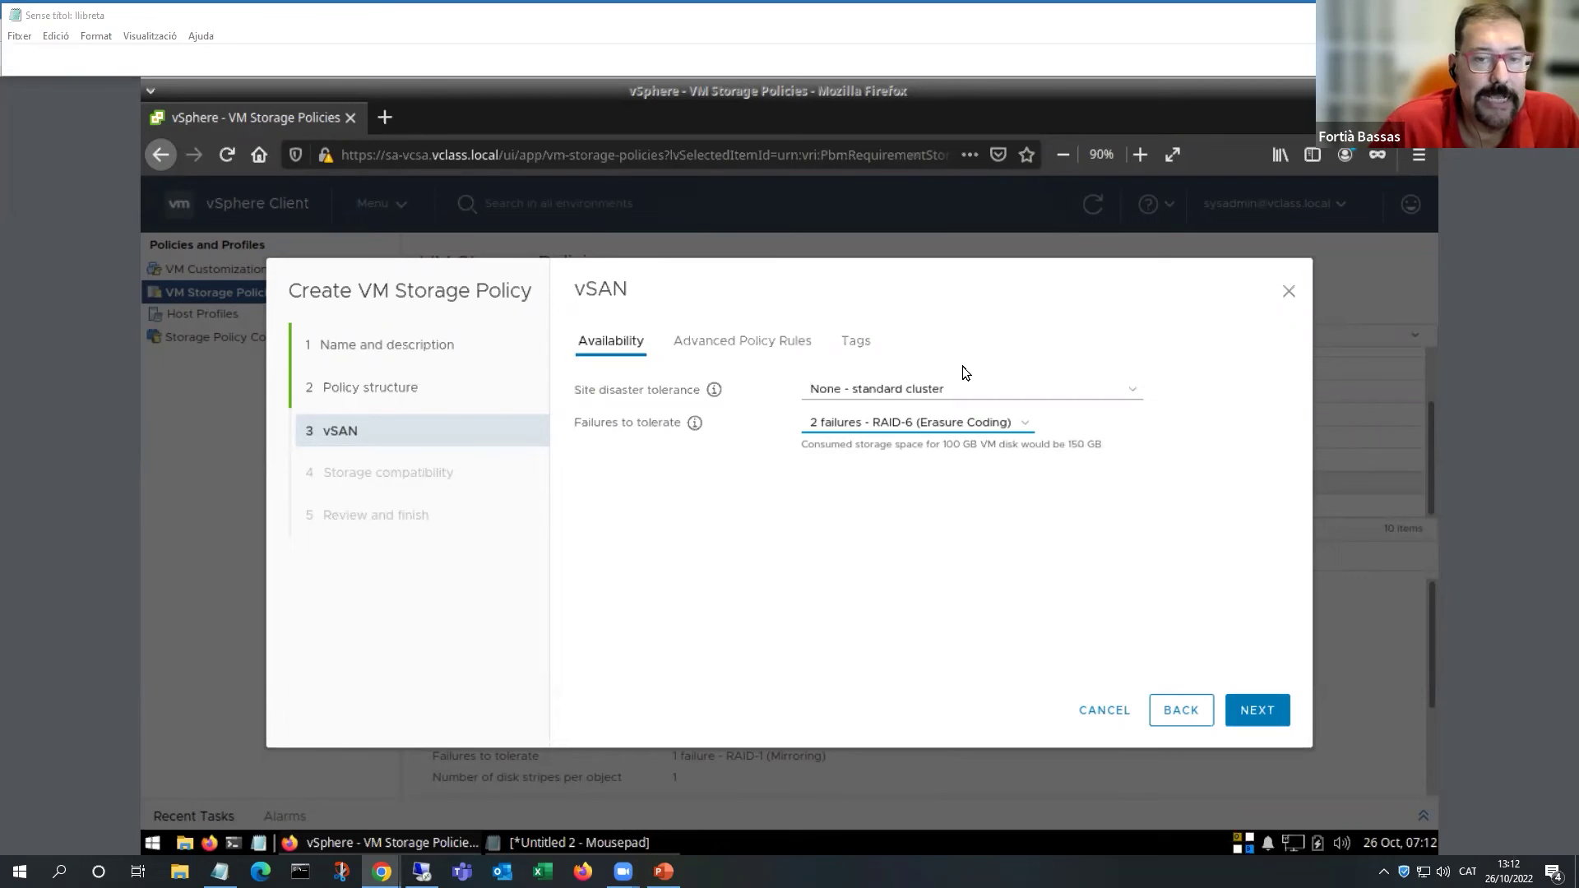
# Try 3 failures - RAID-1, then set failures to tolerate to 2 failures - RAID-1 (Mirroring).
pyautogui.click(1002, 428)
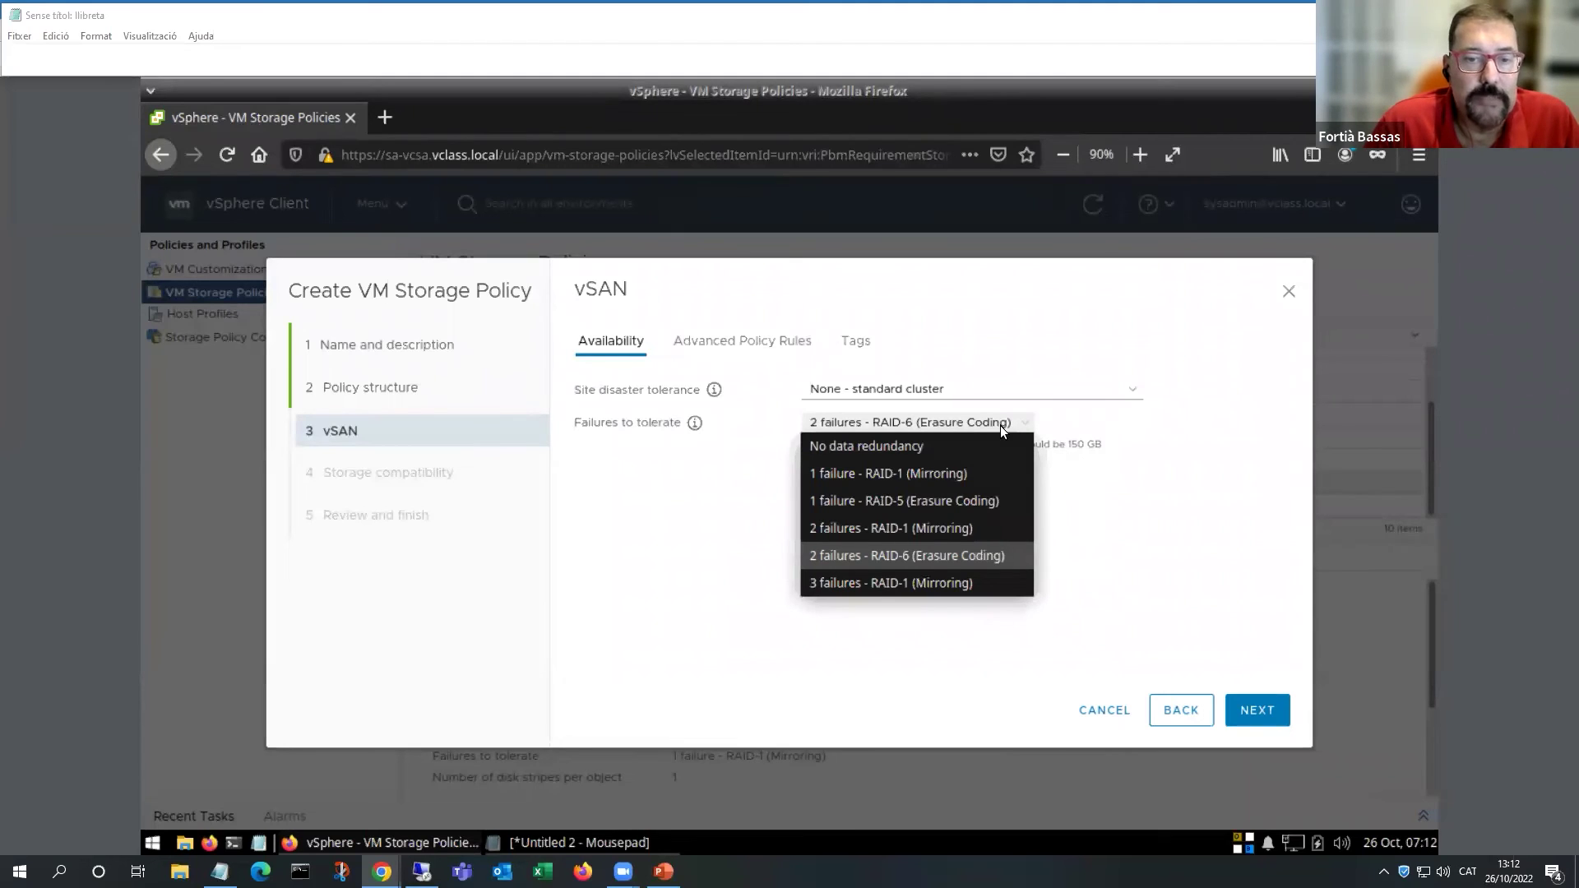
pyautogui.click(884, 585)
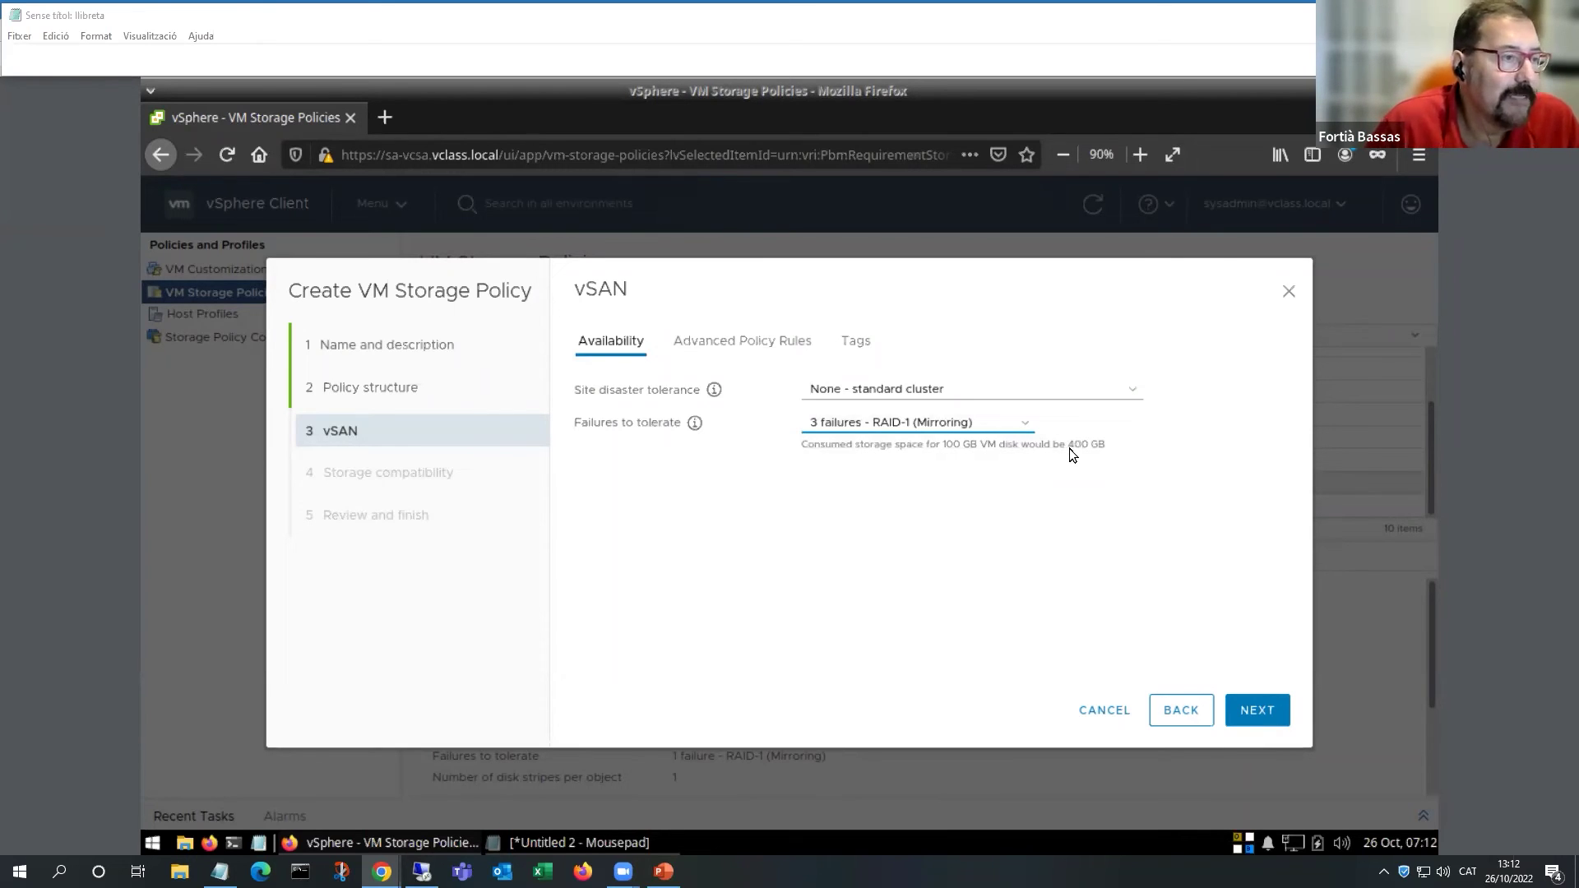
pyautogui.click(1030, 424)
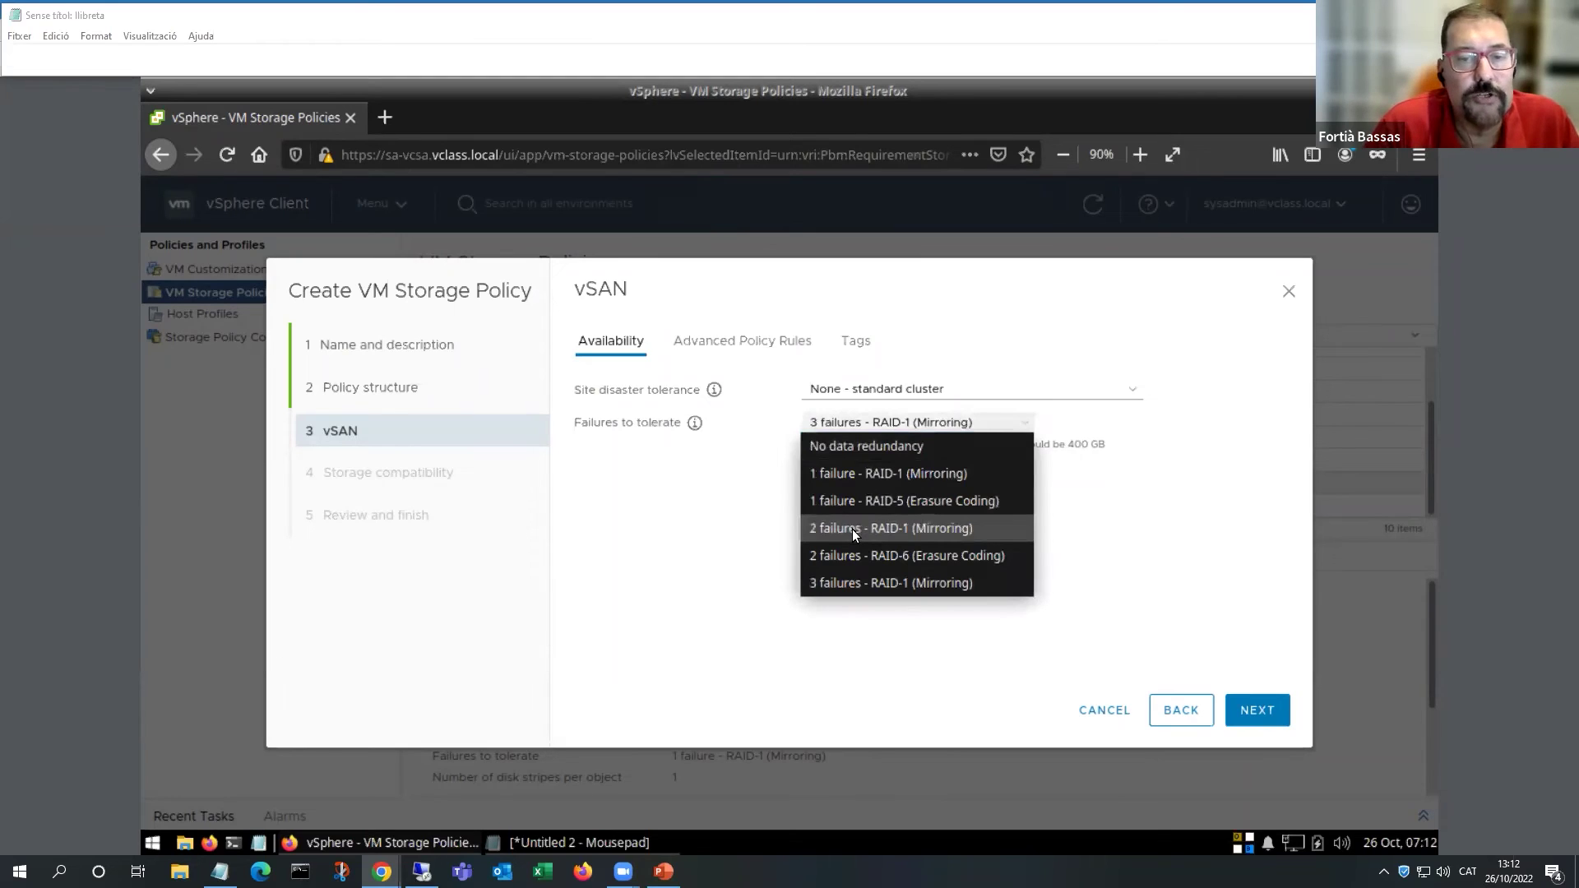
pyautogui.click(852, 530)
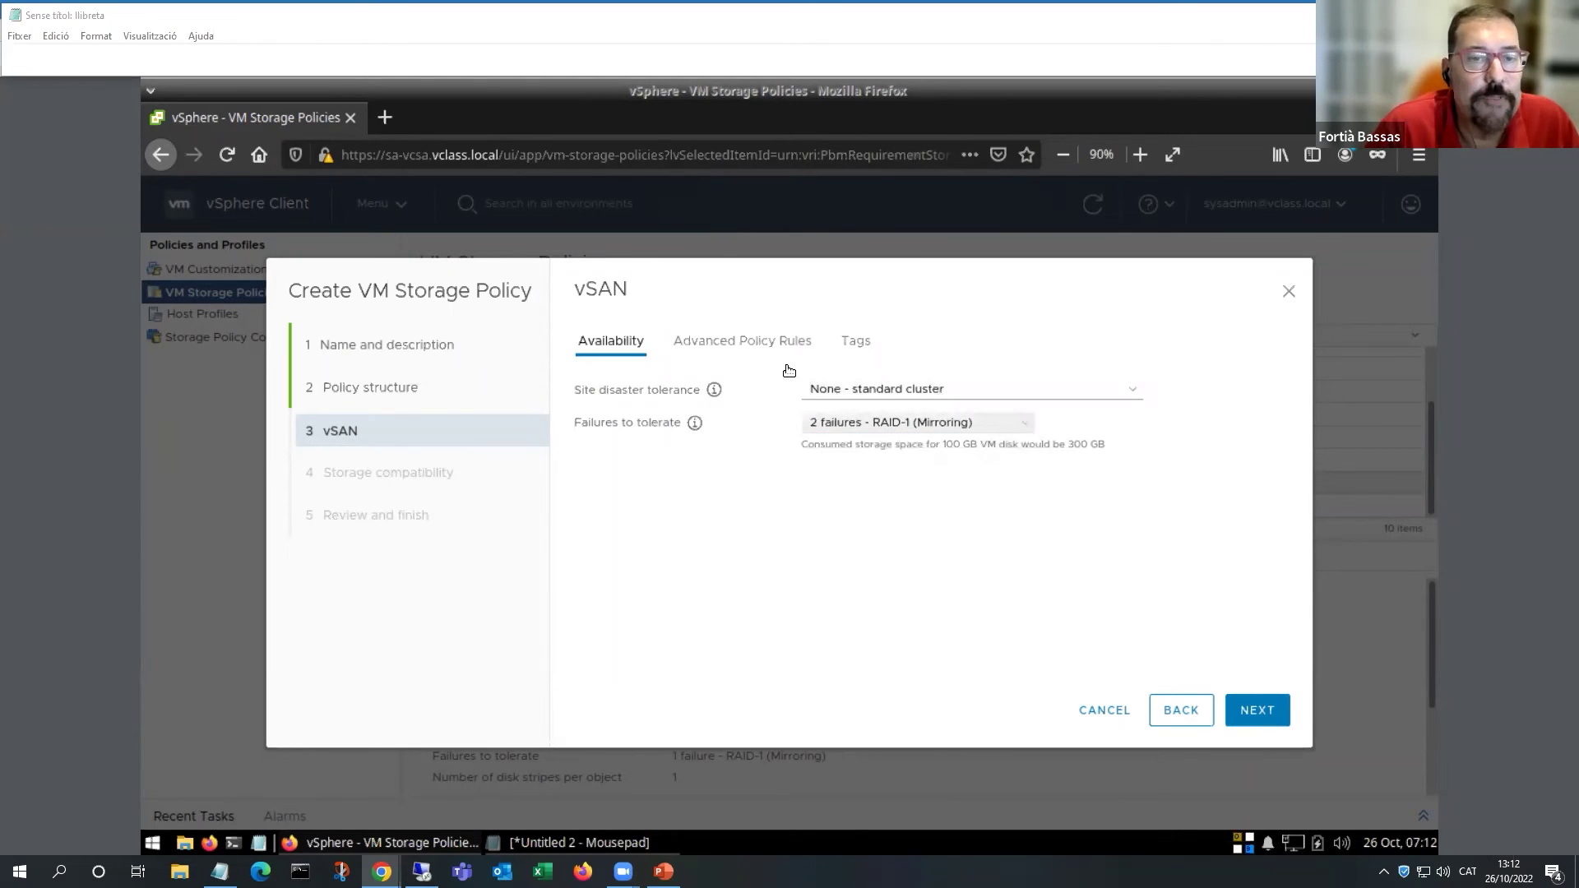
# Set the IOPS limit for object to 2000 in the Advanced Policy Rules.
pyautogui.click(761, 341)
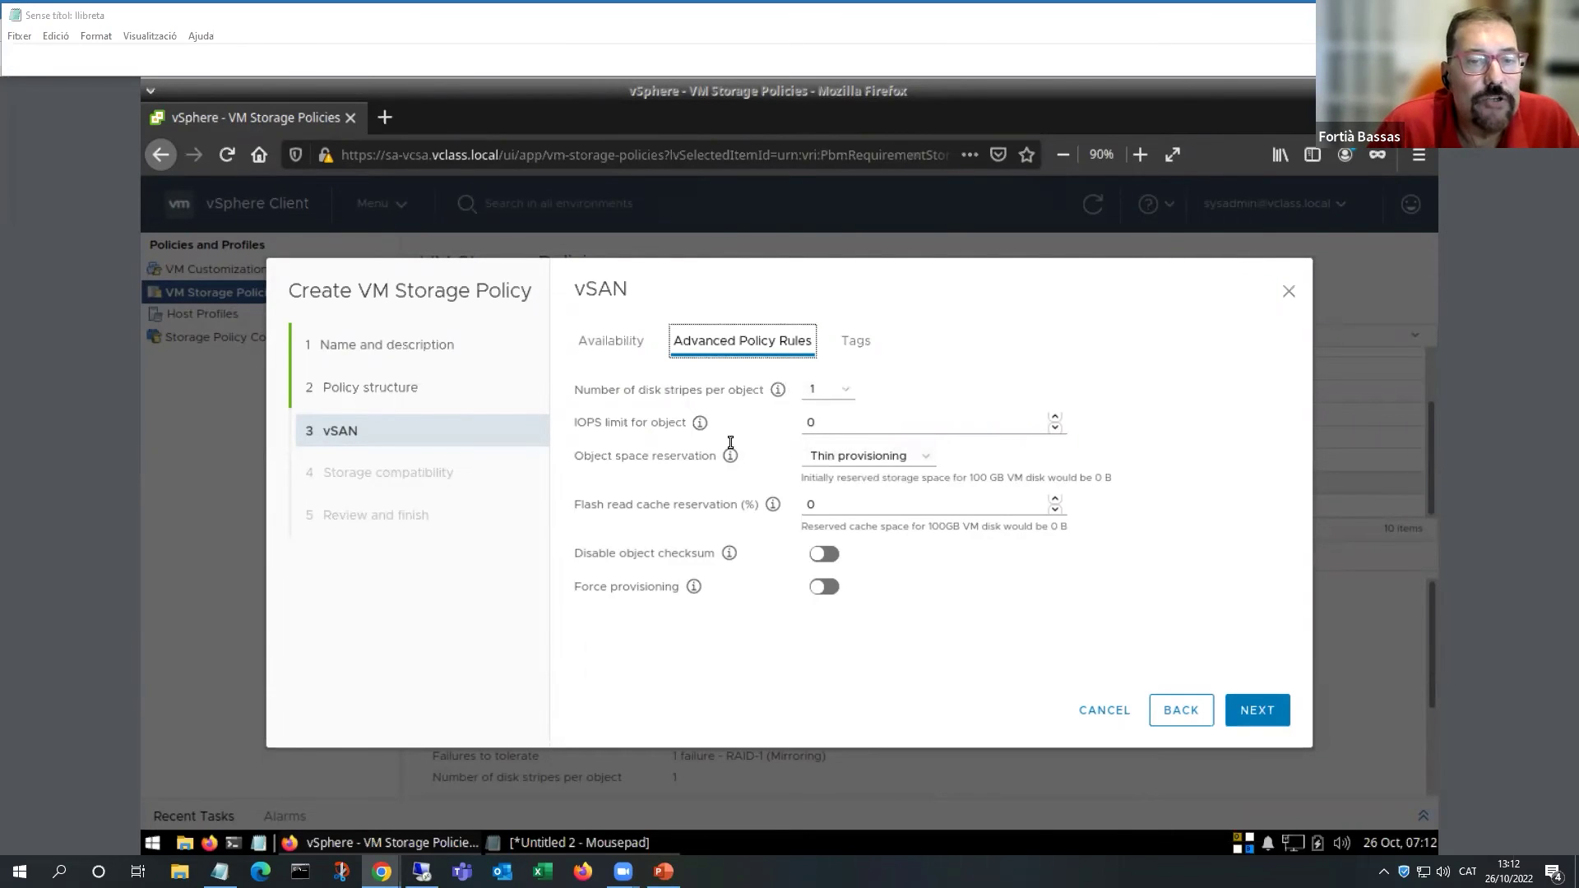
pyautogui.moveTo(699, 425)
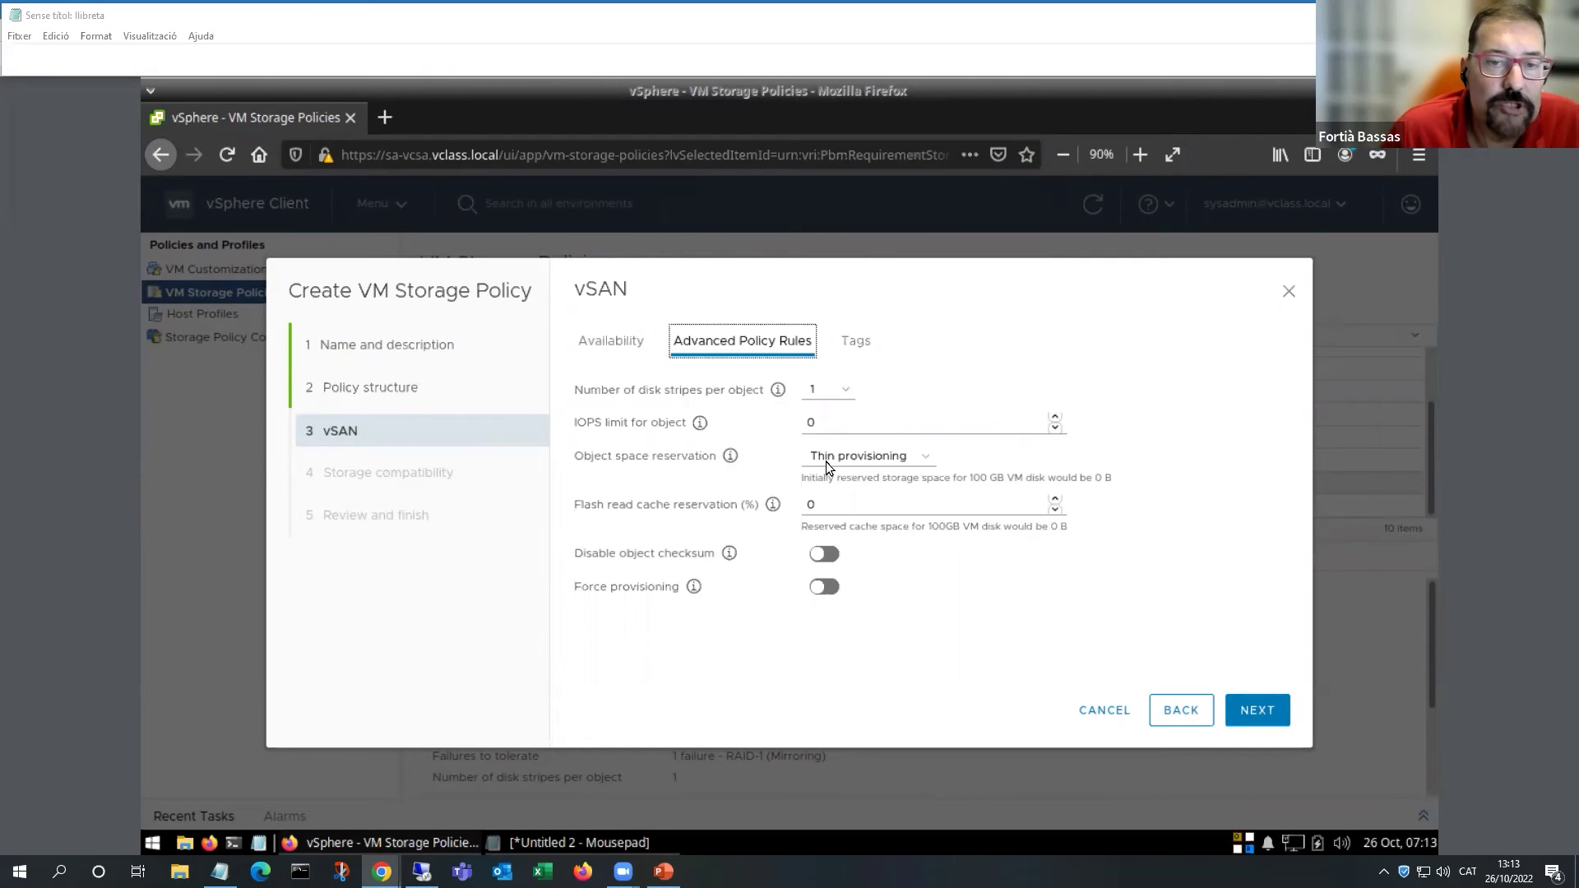
pyautogui.click(810, 422)
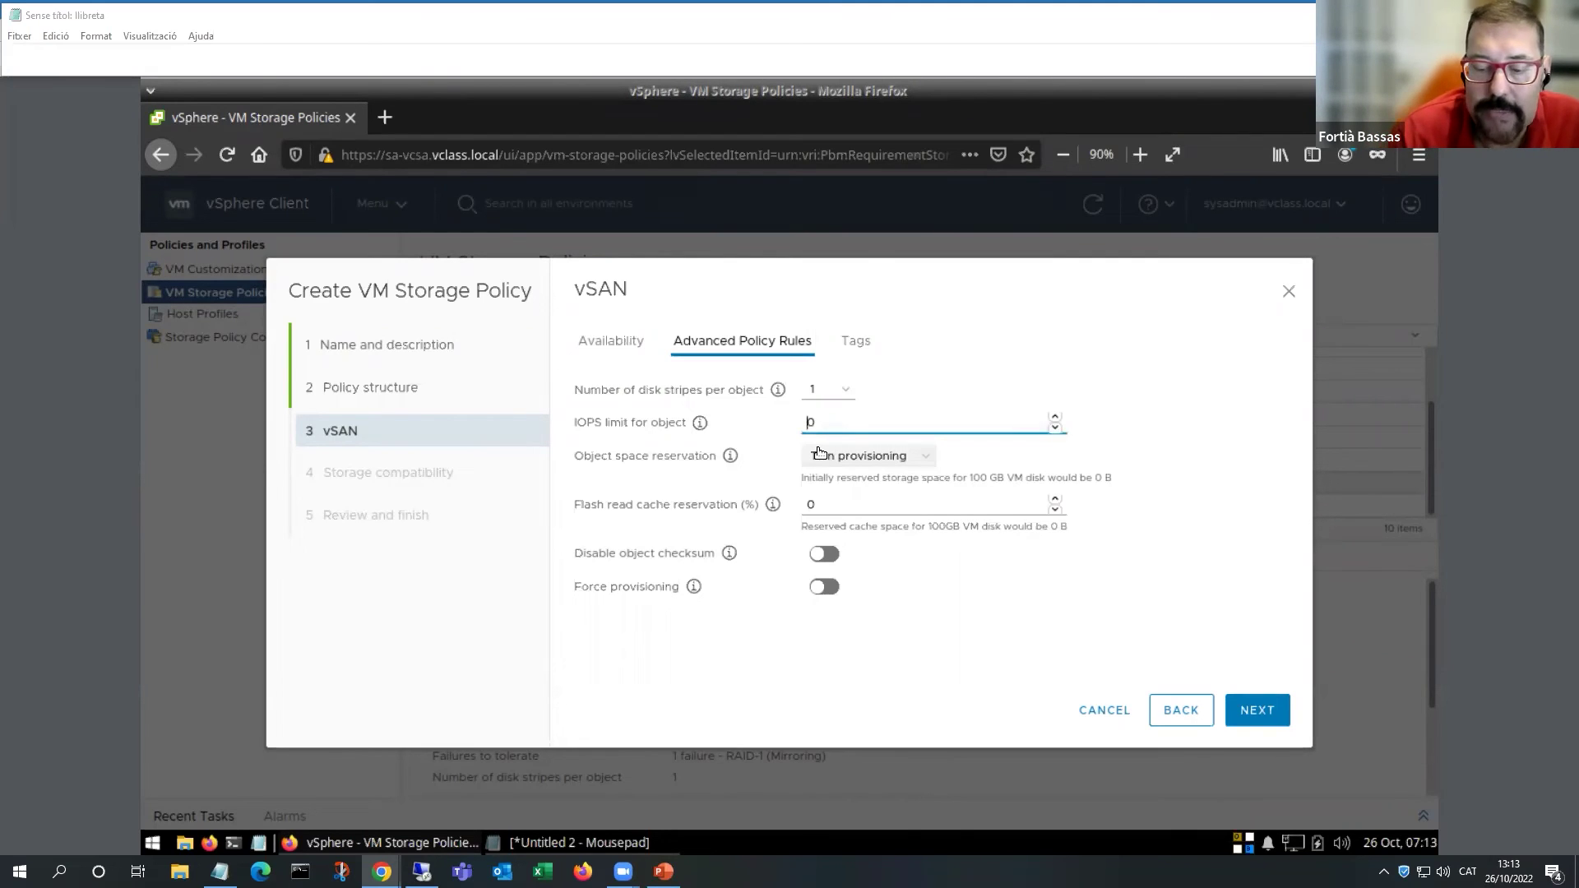
pyautogui.write('2000')
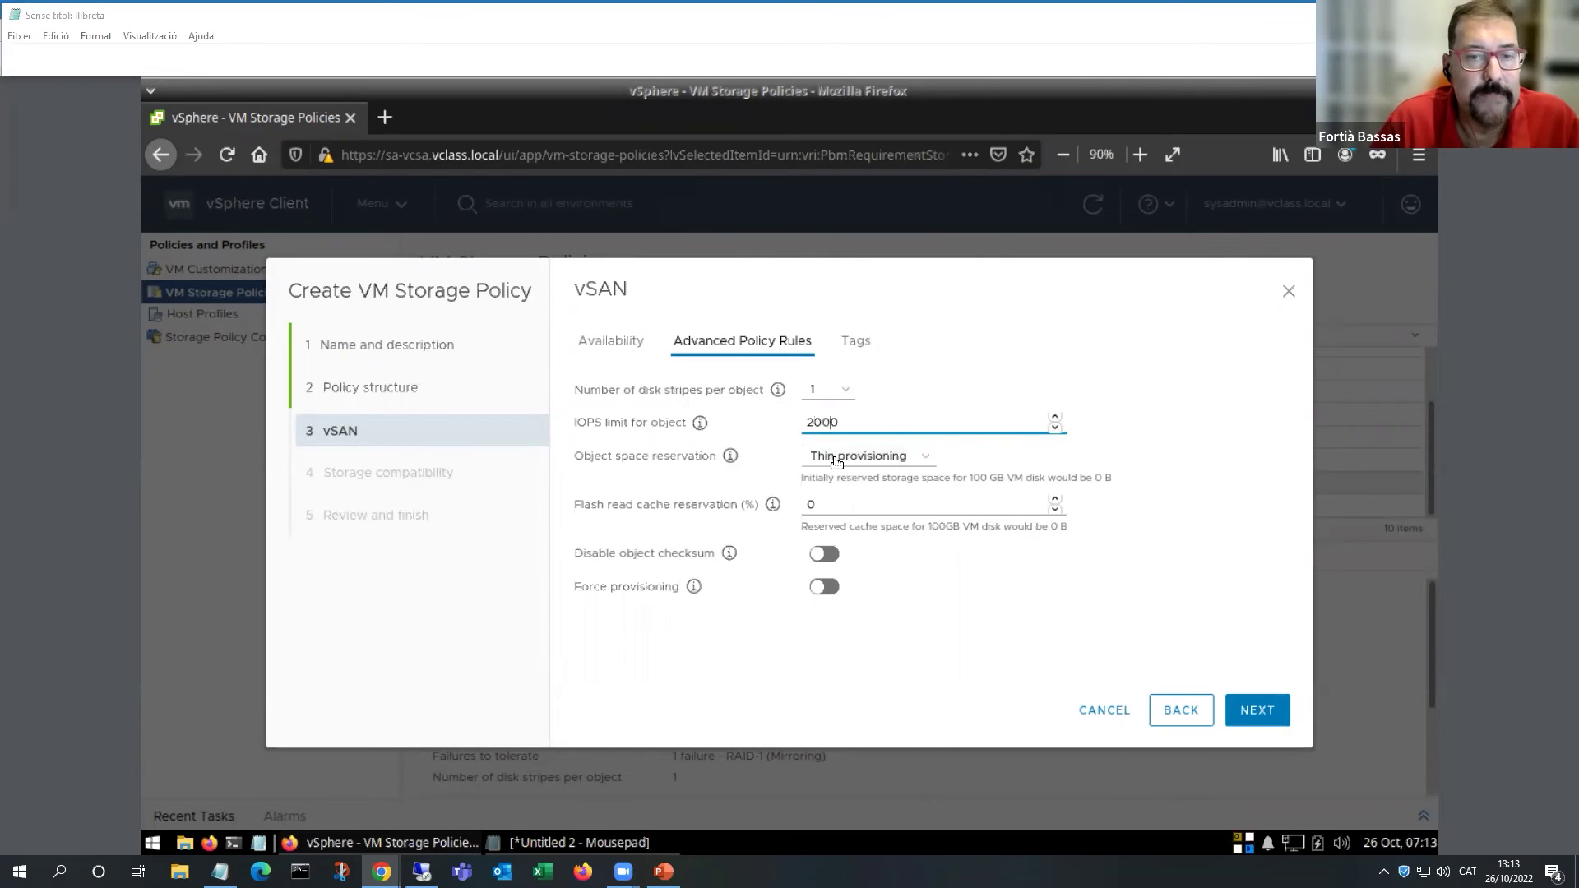
pyautogui.click(834, 457)
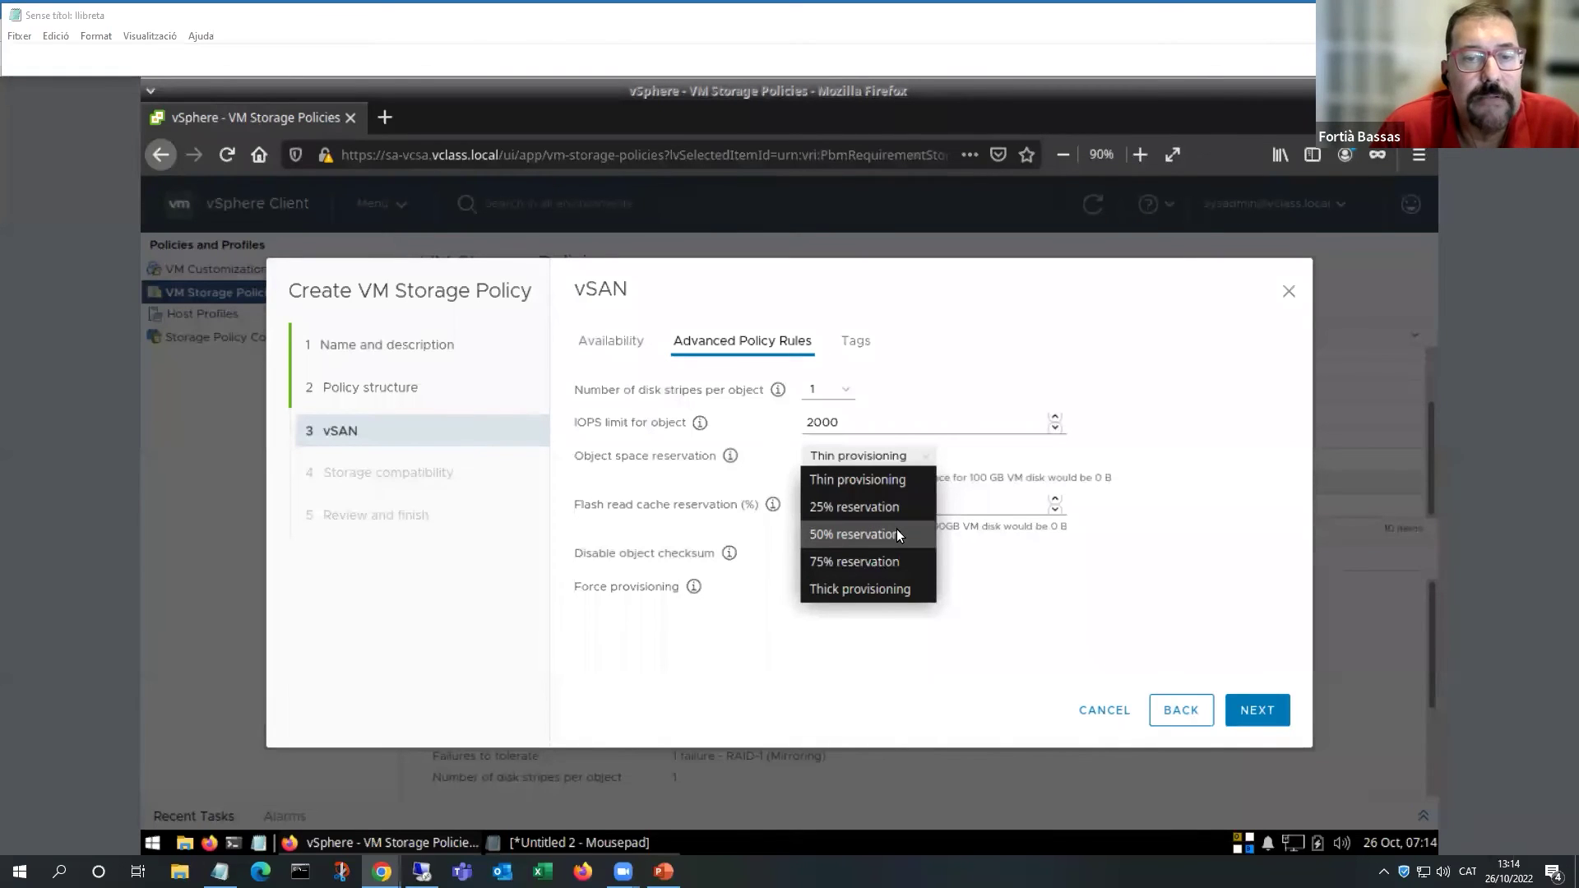
# Set object space reservation to 25% and flash read cache reservation to 10%.
pyautogui.click(885, 507)
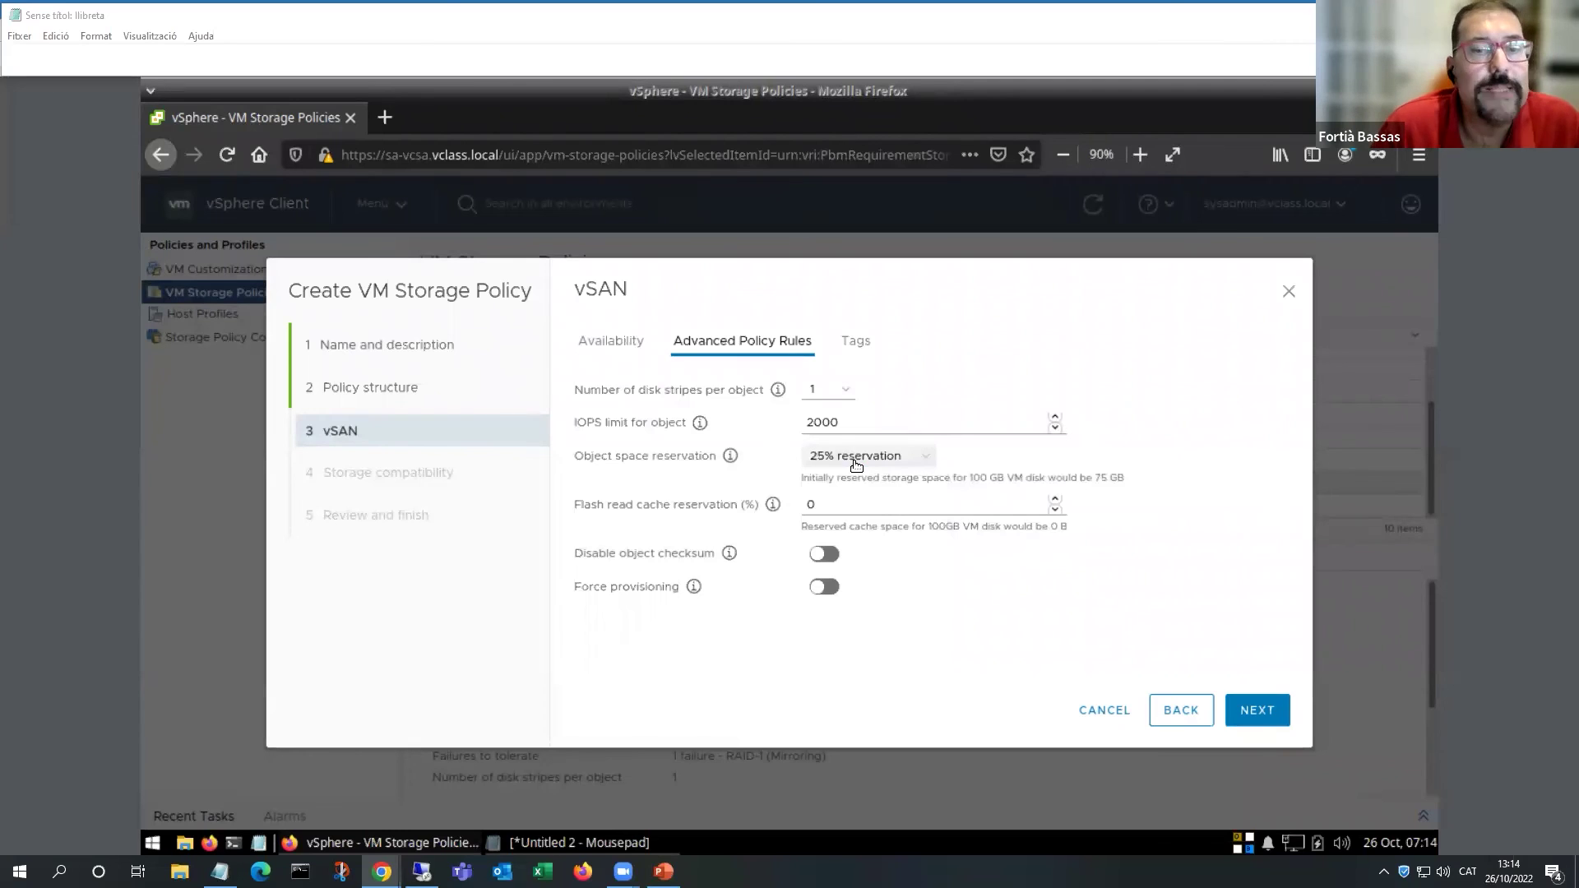
pyautogui.click(860, 504)
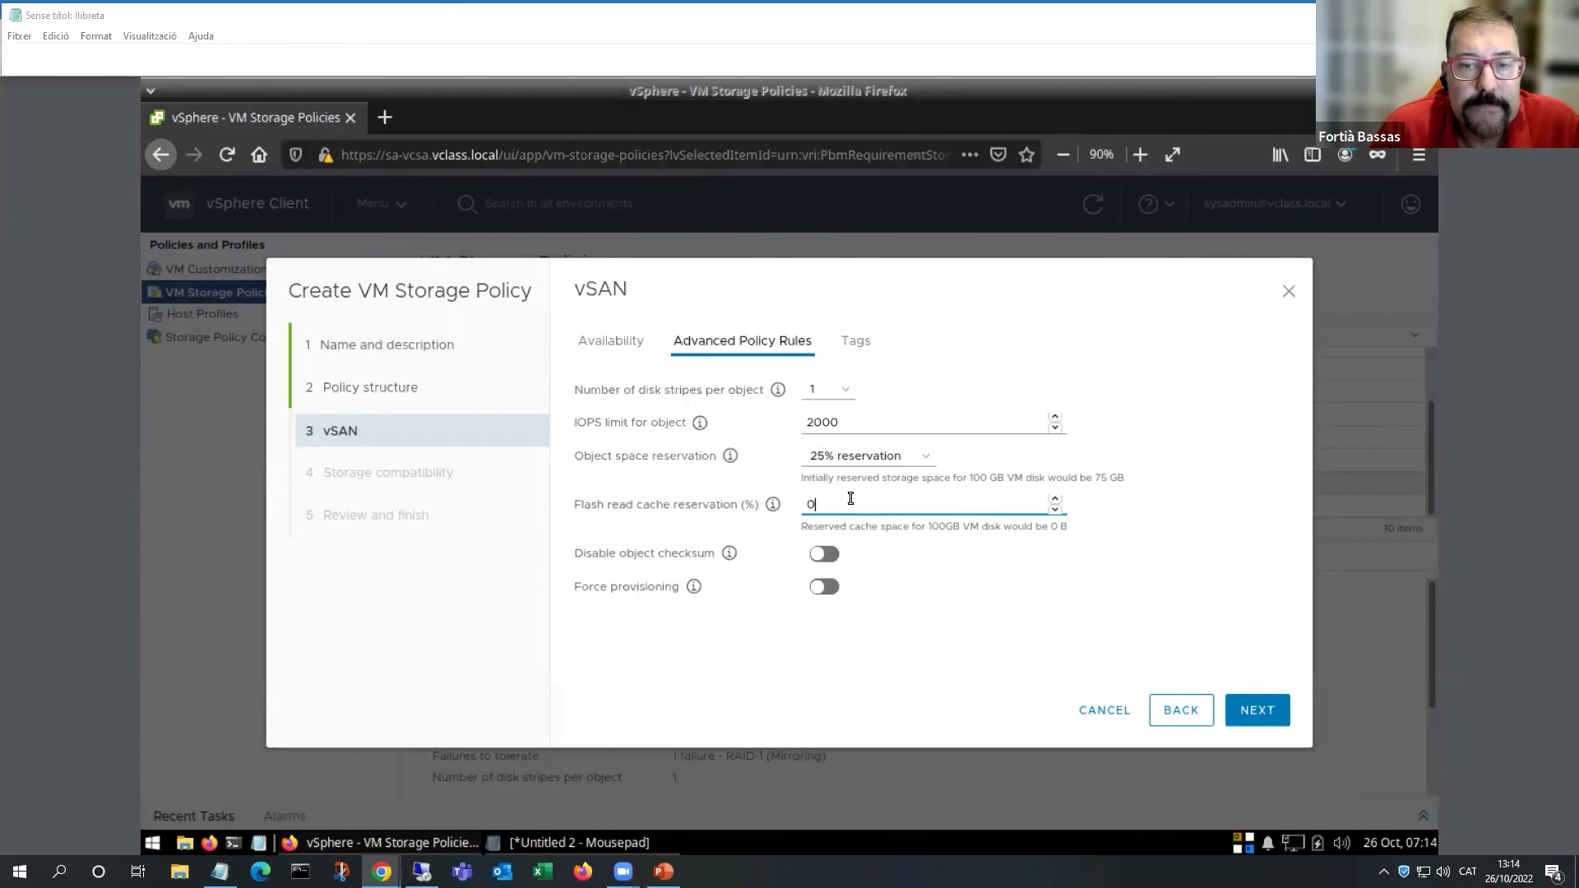
pyautogui.doubleClick(805, 501)
pyautogui.write('10')
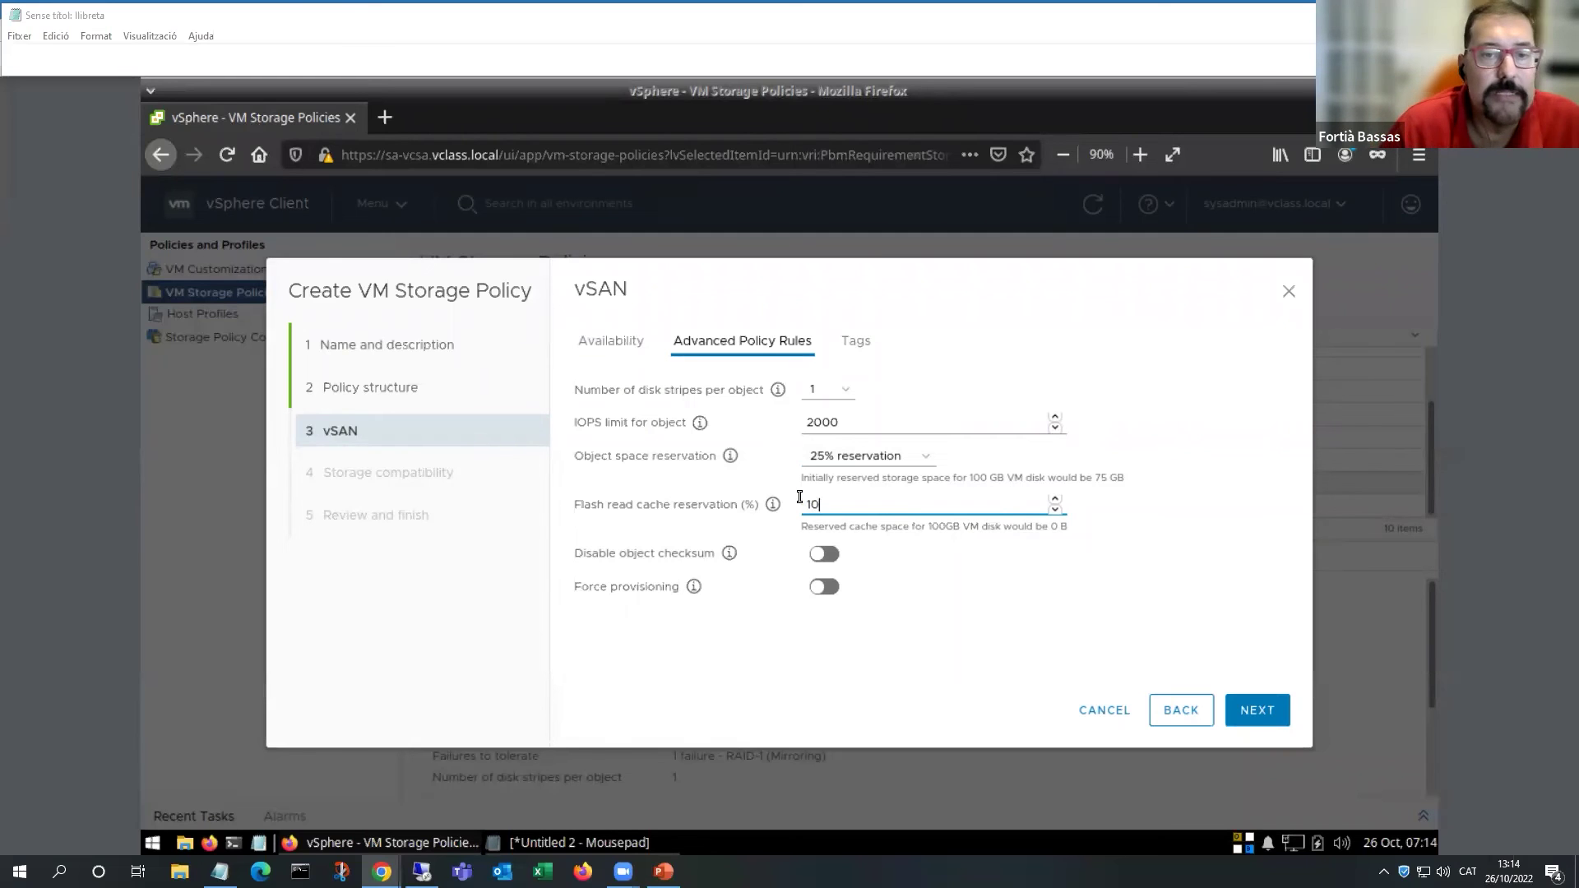
pyautogui.click(908, 561)
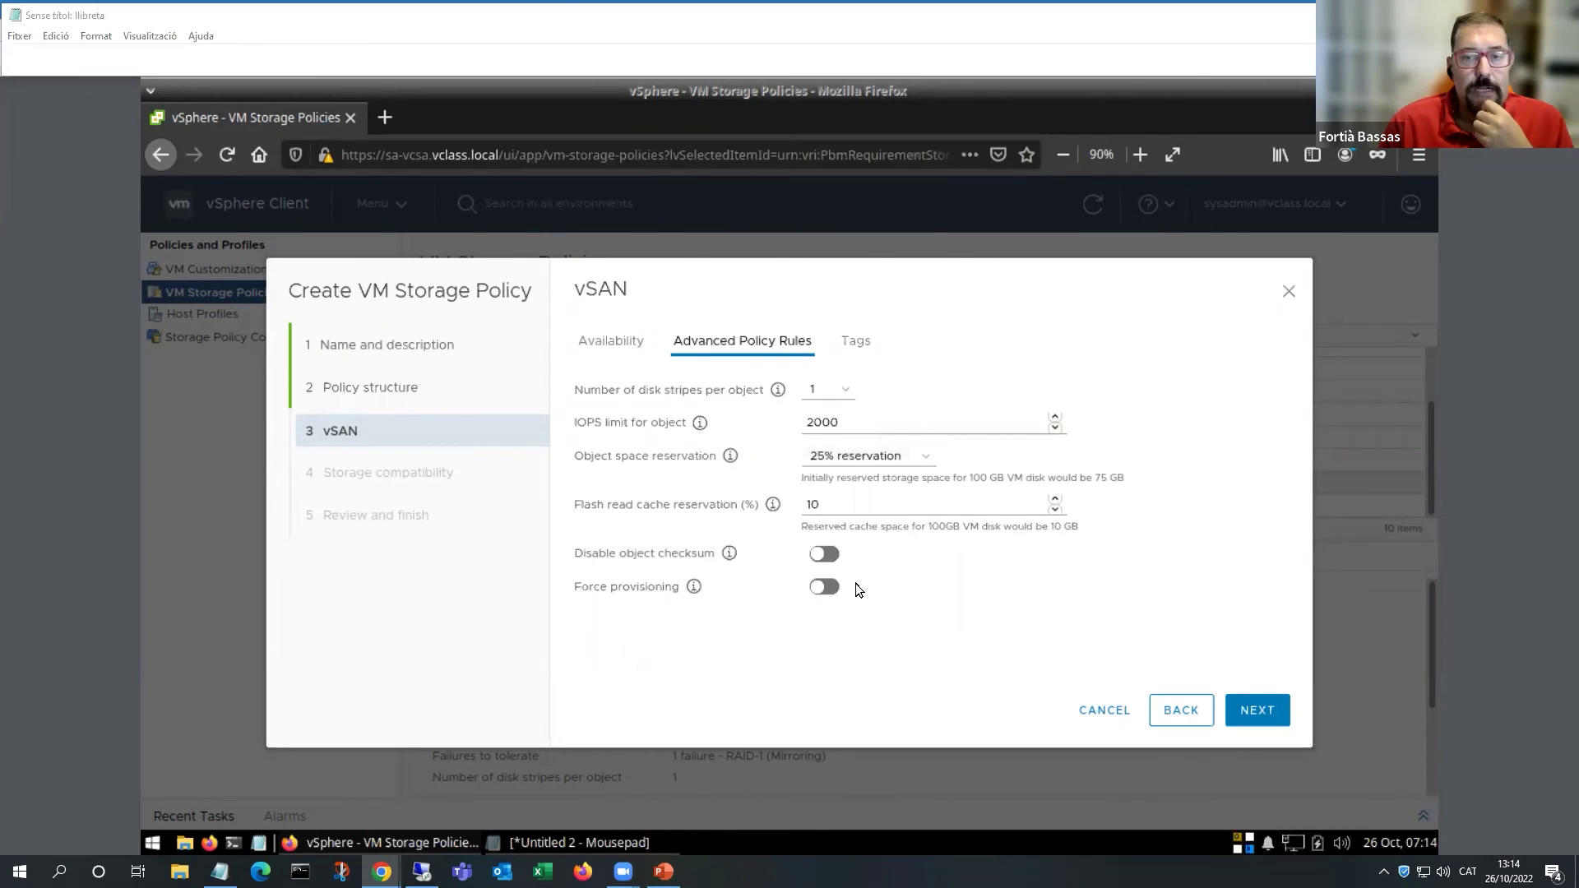
pyautogui.moveTo(729, 562)
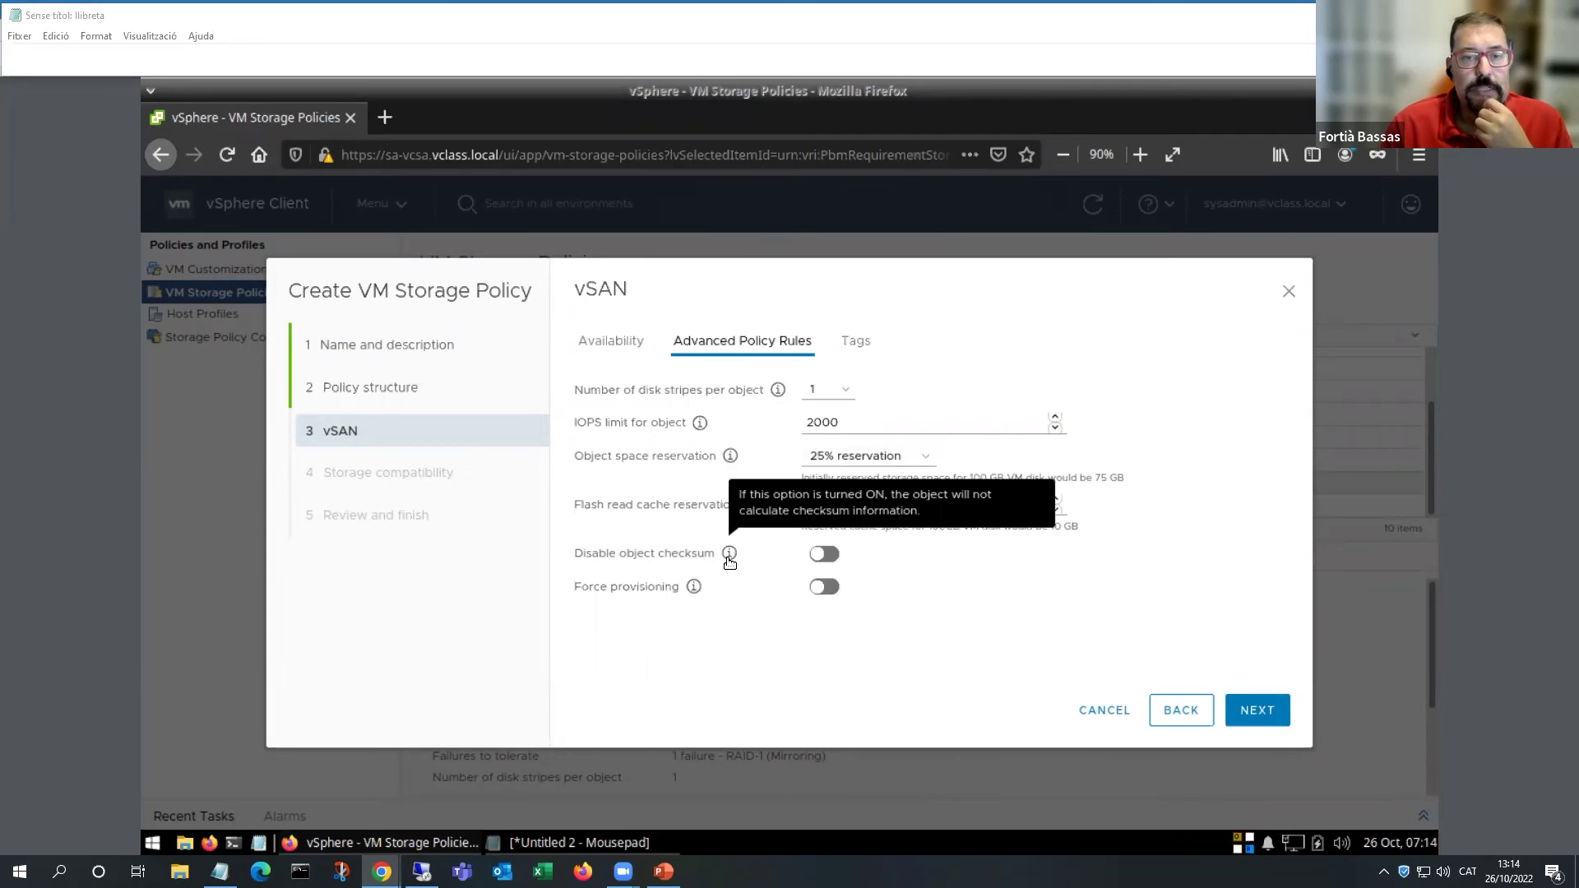
pyautogui.moveTo(695, 592)
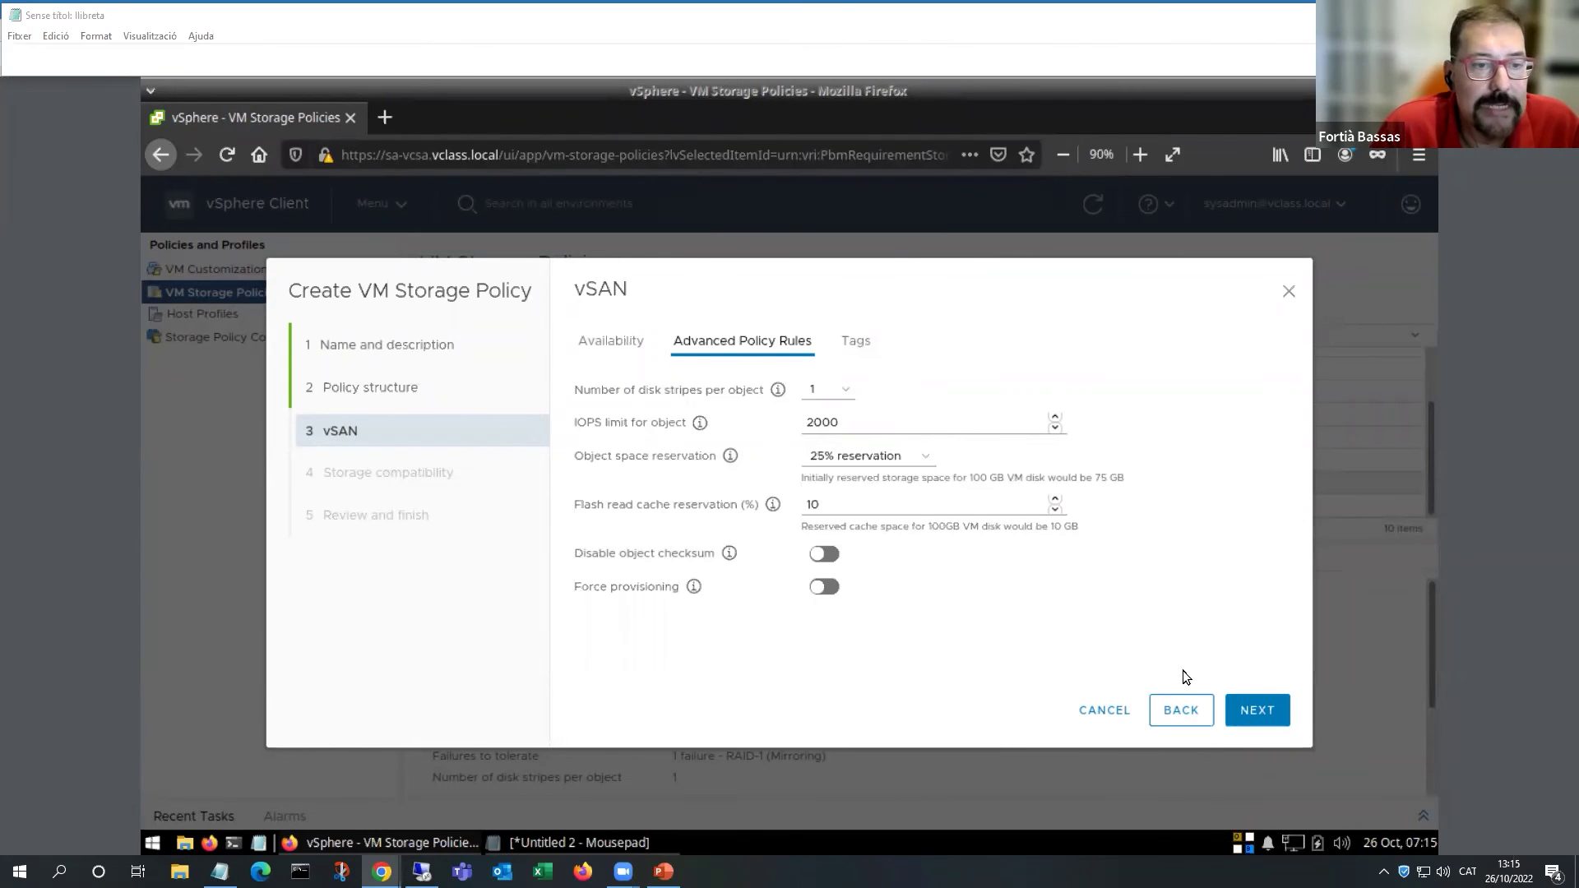
# Review storage compatibility, then reset the IOPS limit per object to 0.
pyautogui.click(1260, 713)
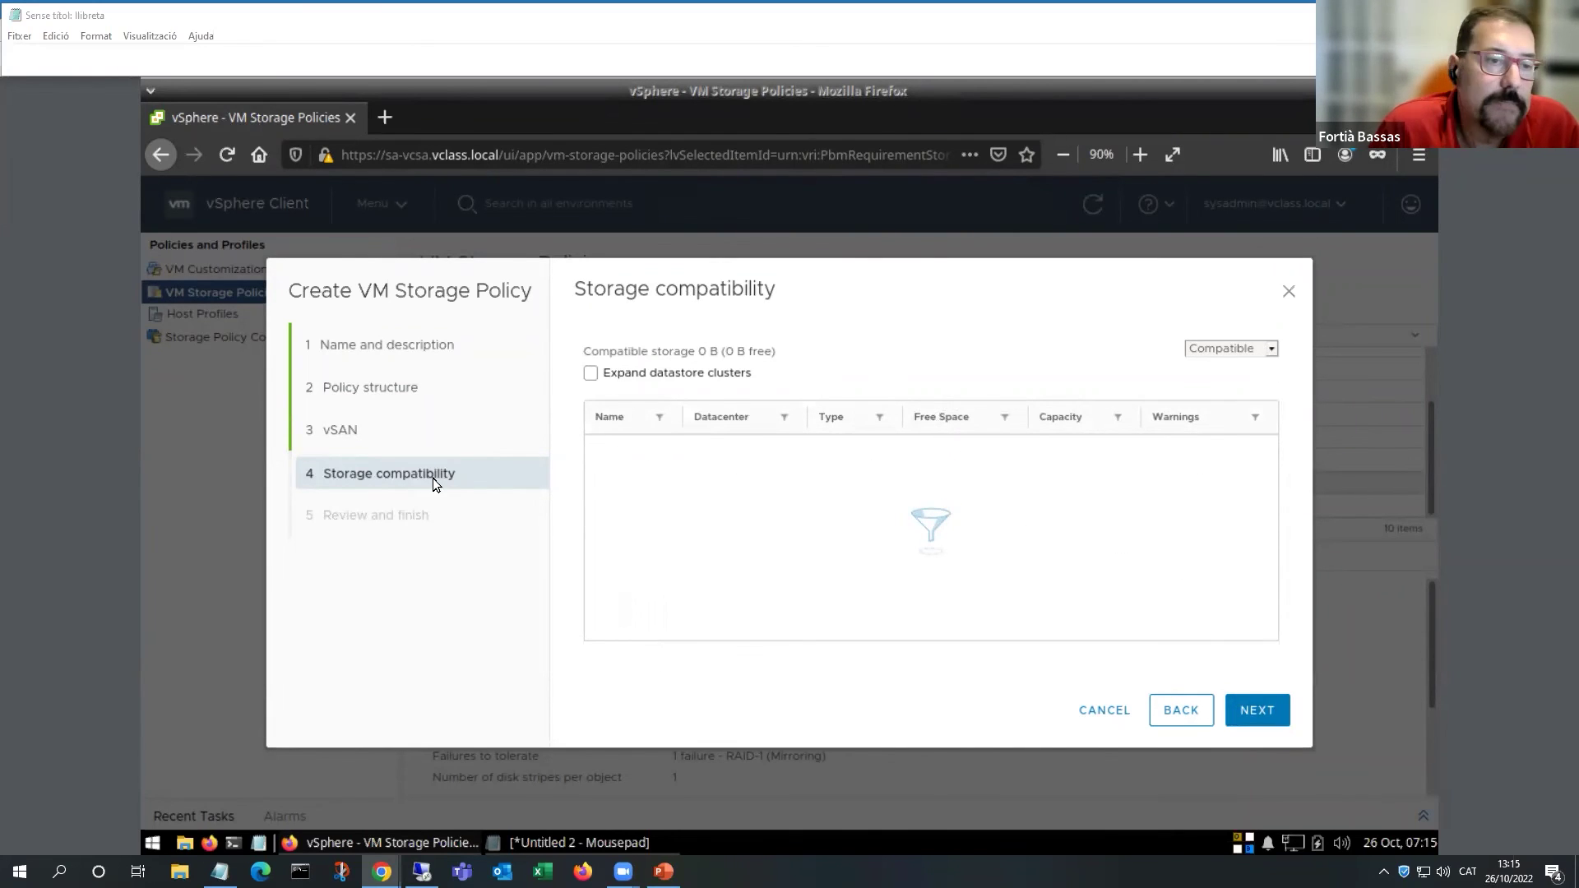
pyautogui.click(355, 436)
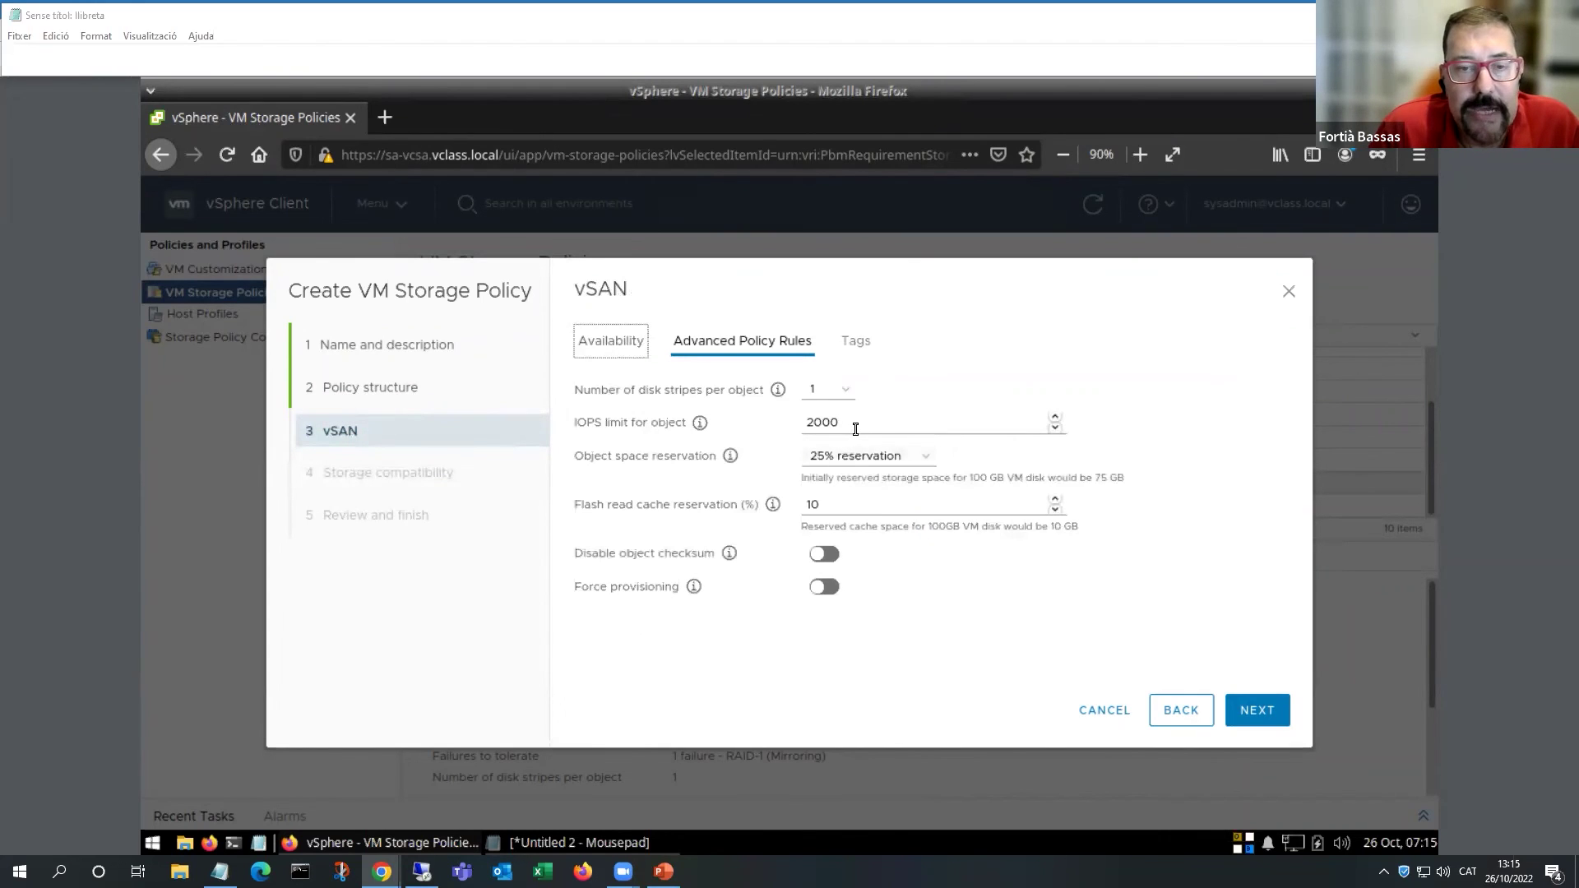
pyautogui.moveTo(860, 421); pyautogui.dragTo(803, 420)
pyautogui.write('0')
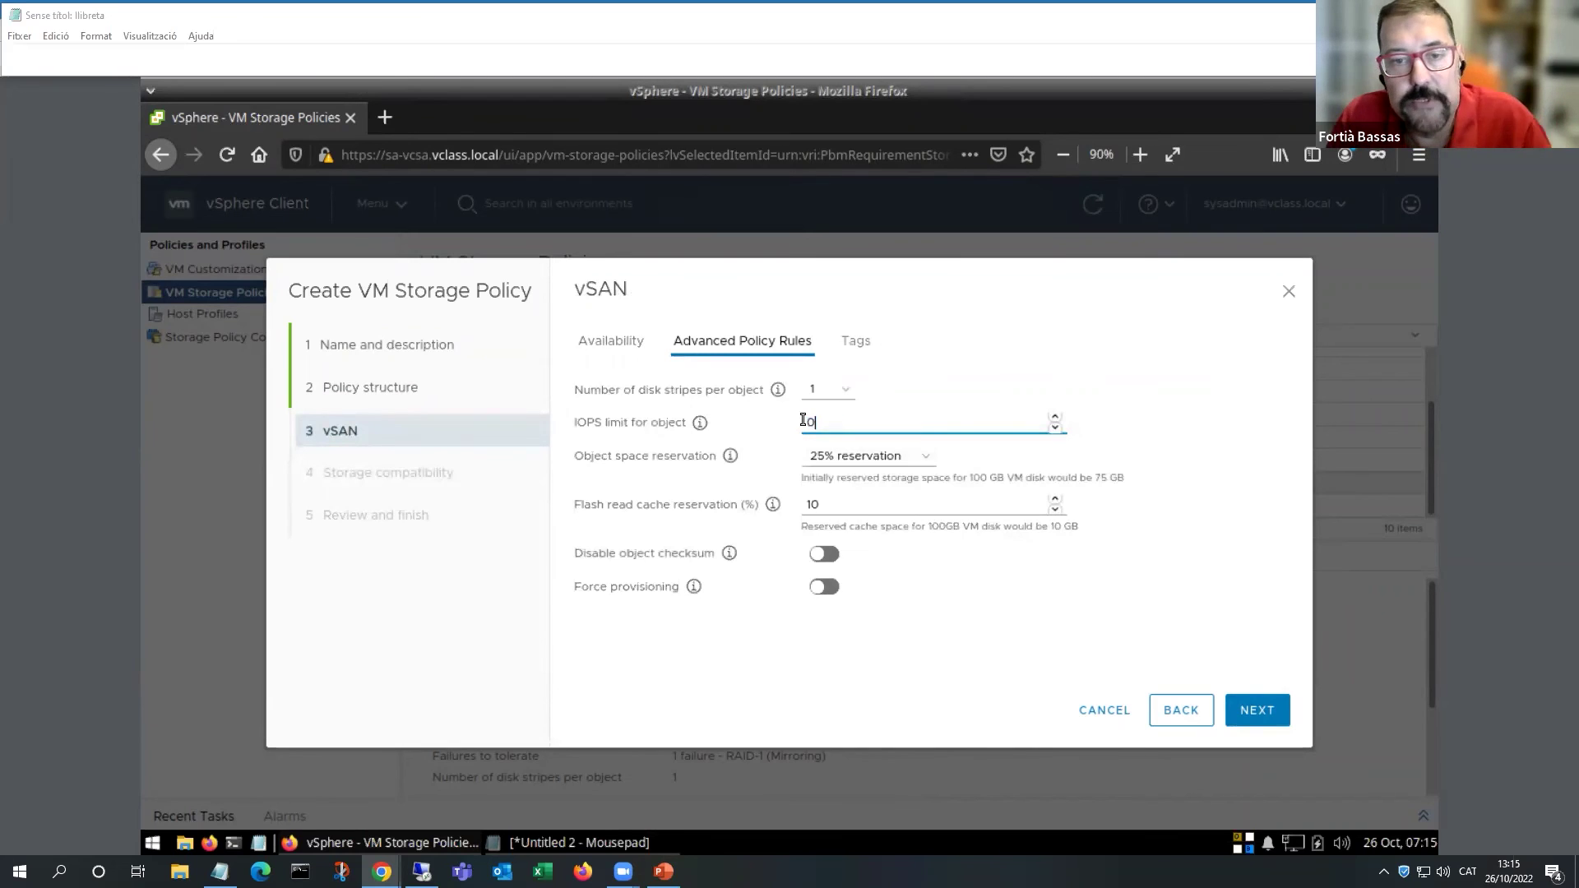
# Switch object space reservation back to Thin provisioning and flash read cache to 0%.
pyautogui.click(1258, 711)
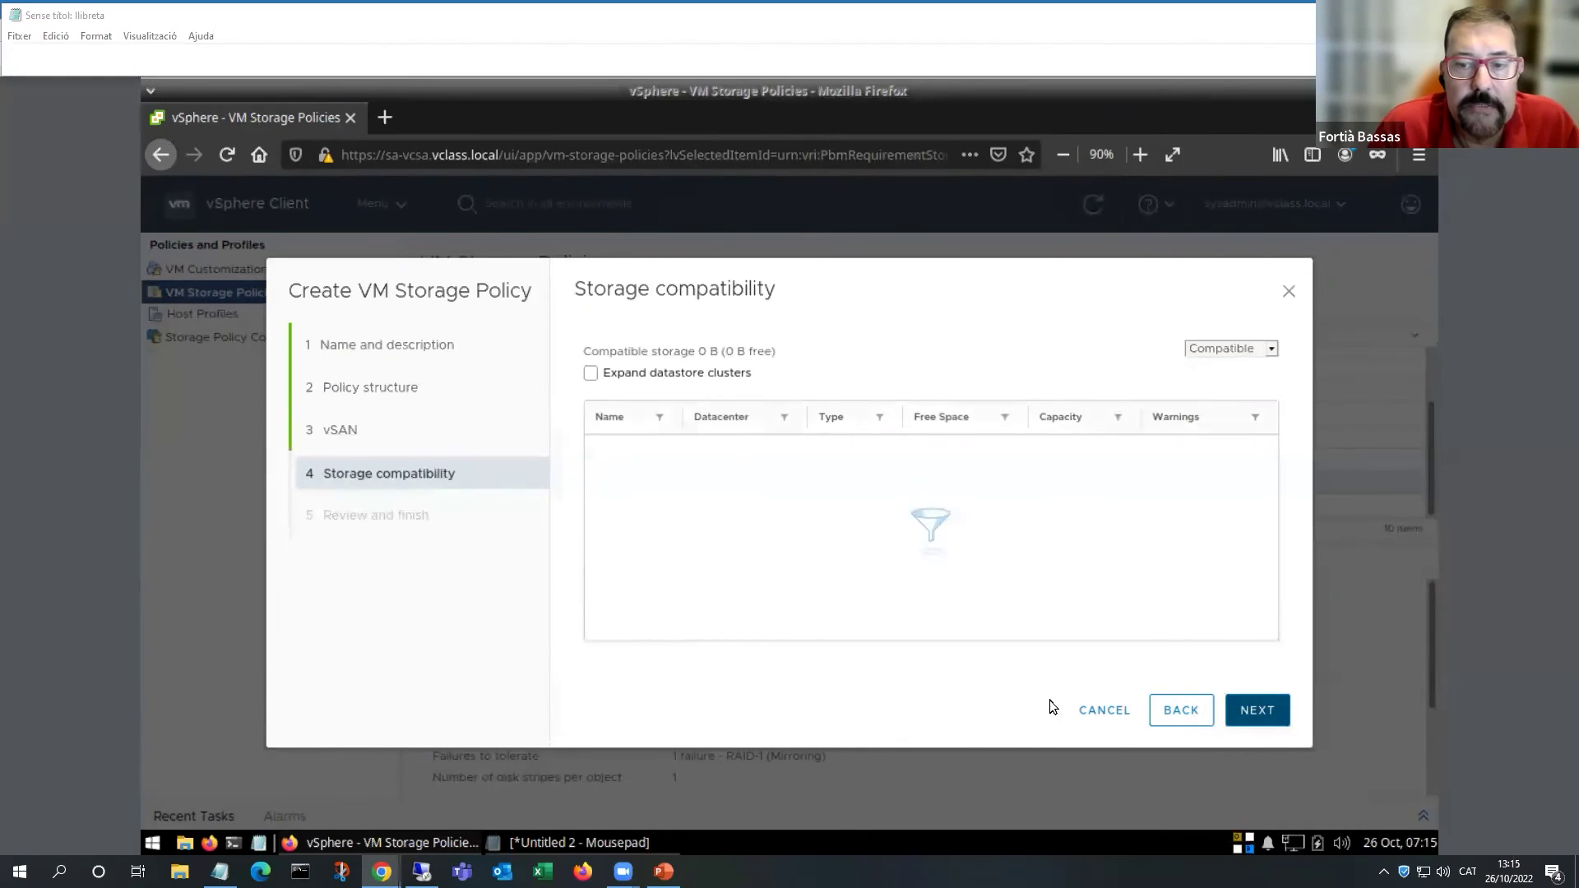
pyautogui.click(1180, 711)
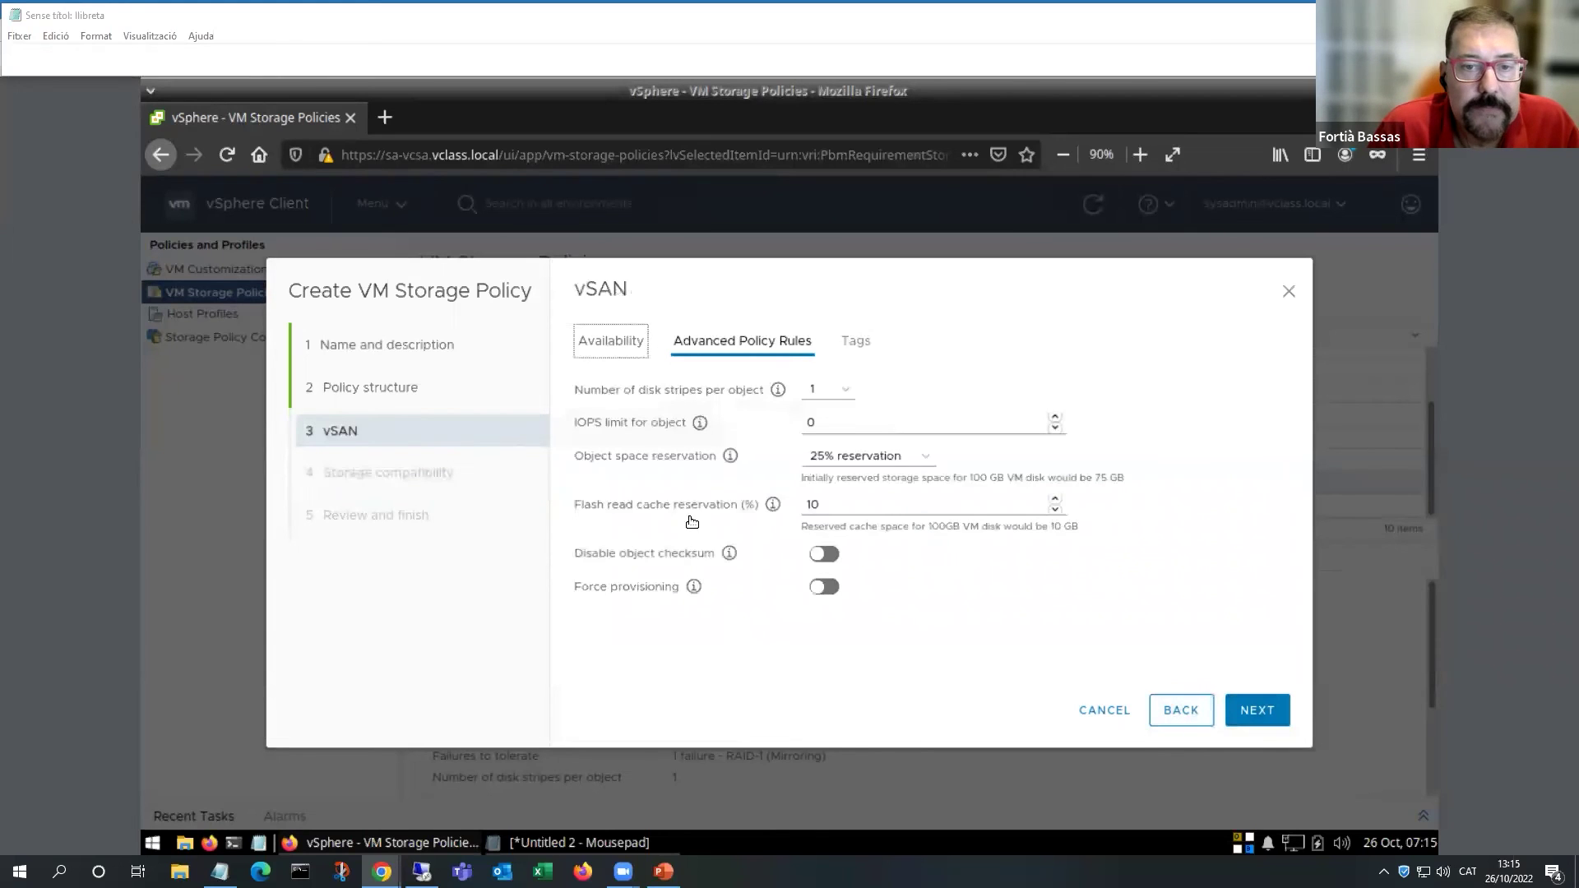
pyautogui.click(902, 460)
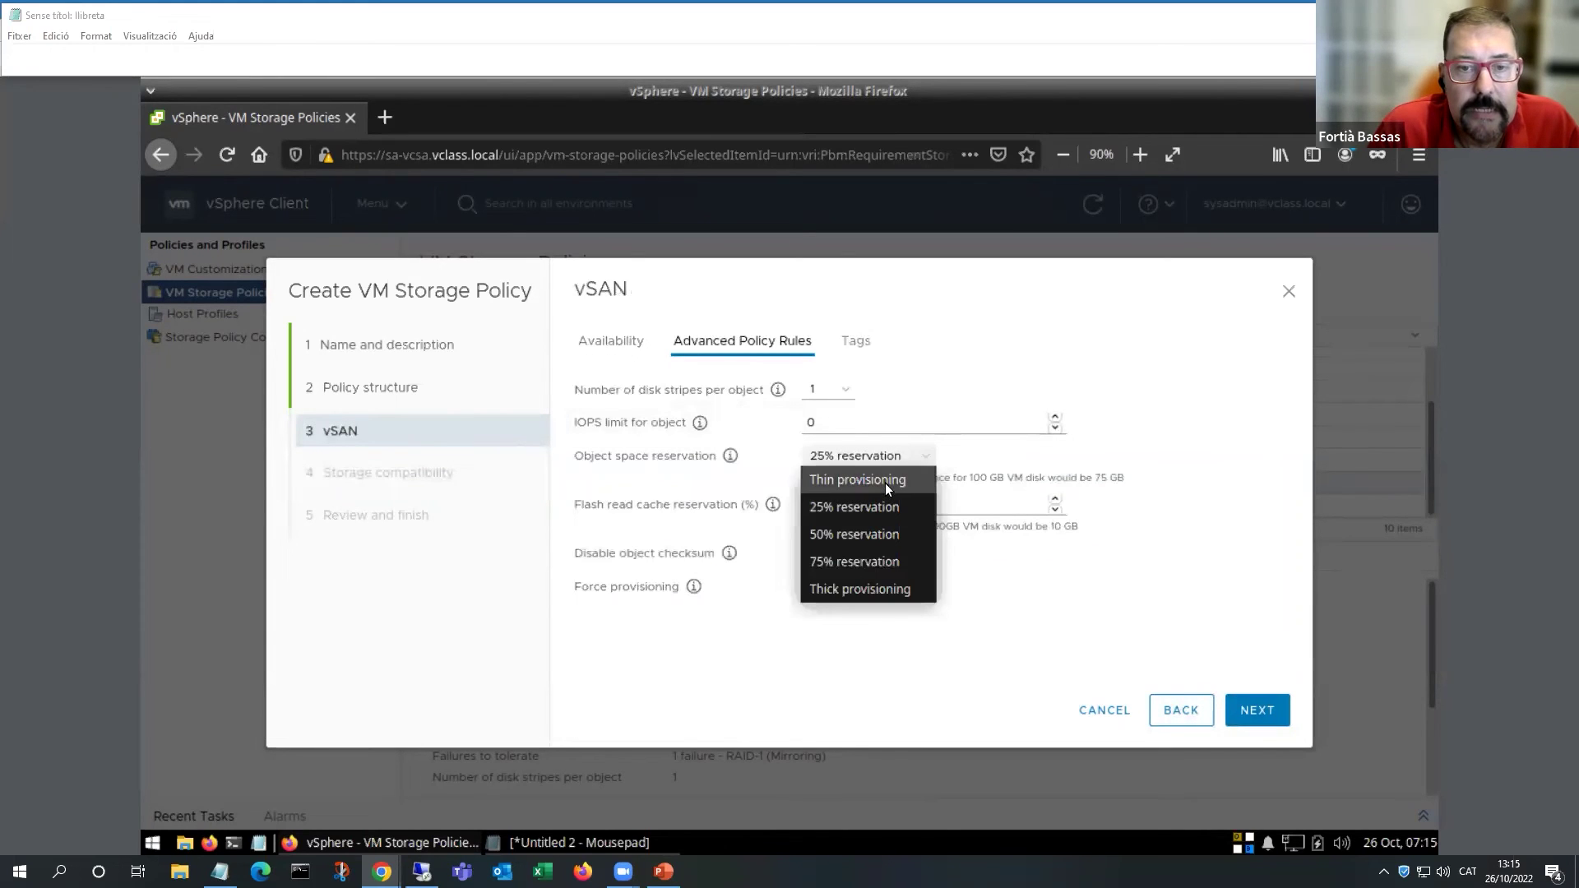
pyautogui.click(885, 482)
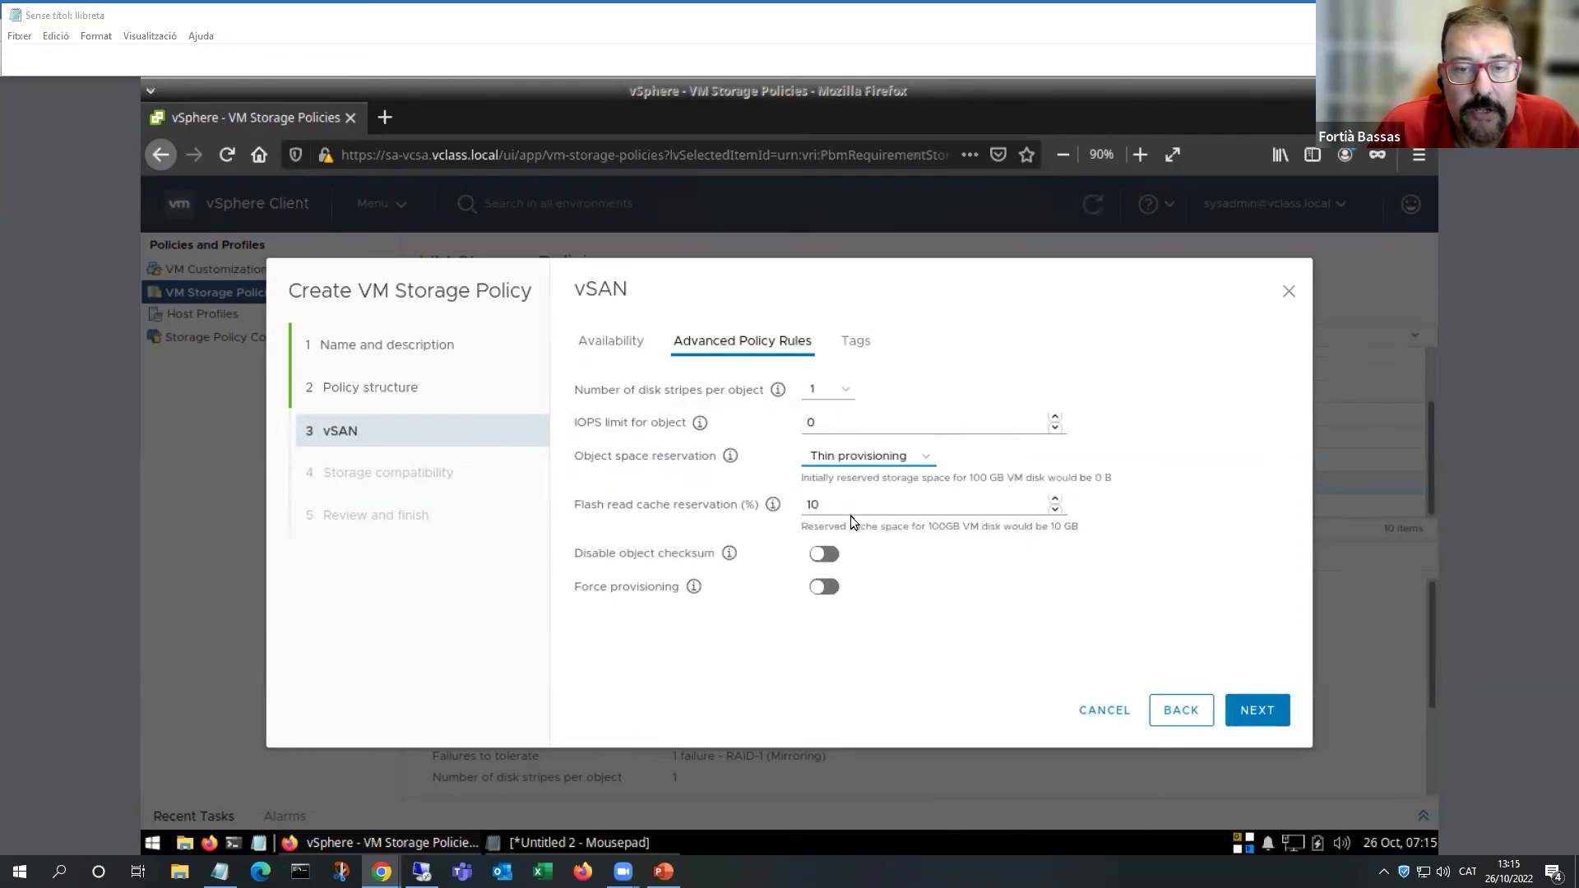
pyautogui.doubleClick(844, 504)
pyautogui.press('BackSpace')
pyautogui.write('0')
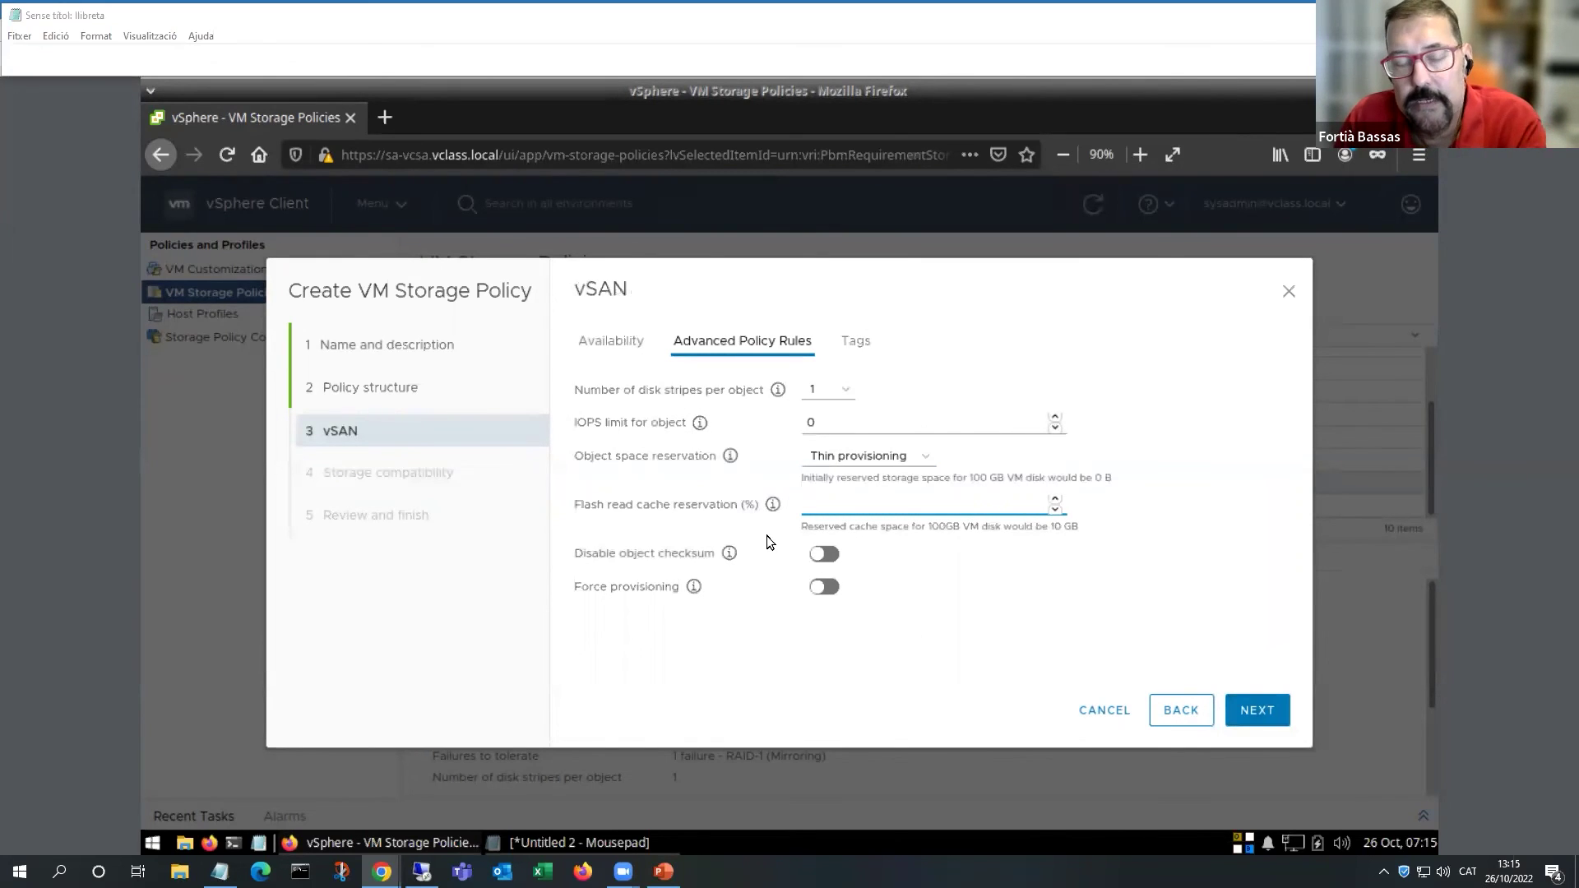
# Return failures to tolerate to 1 failure - RAID-1 (Mirroring) and recheck datastore compatibility.
pyautogui.click(1258, 709)
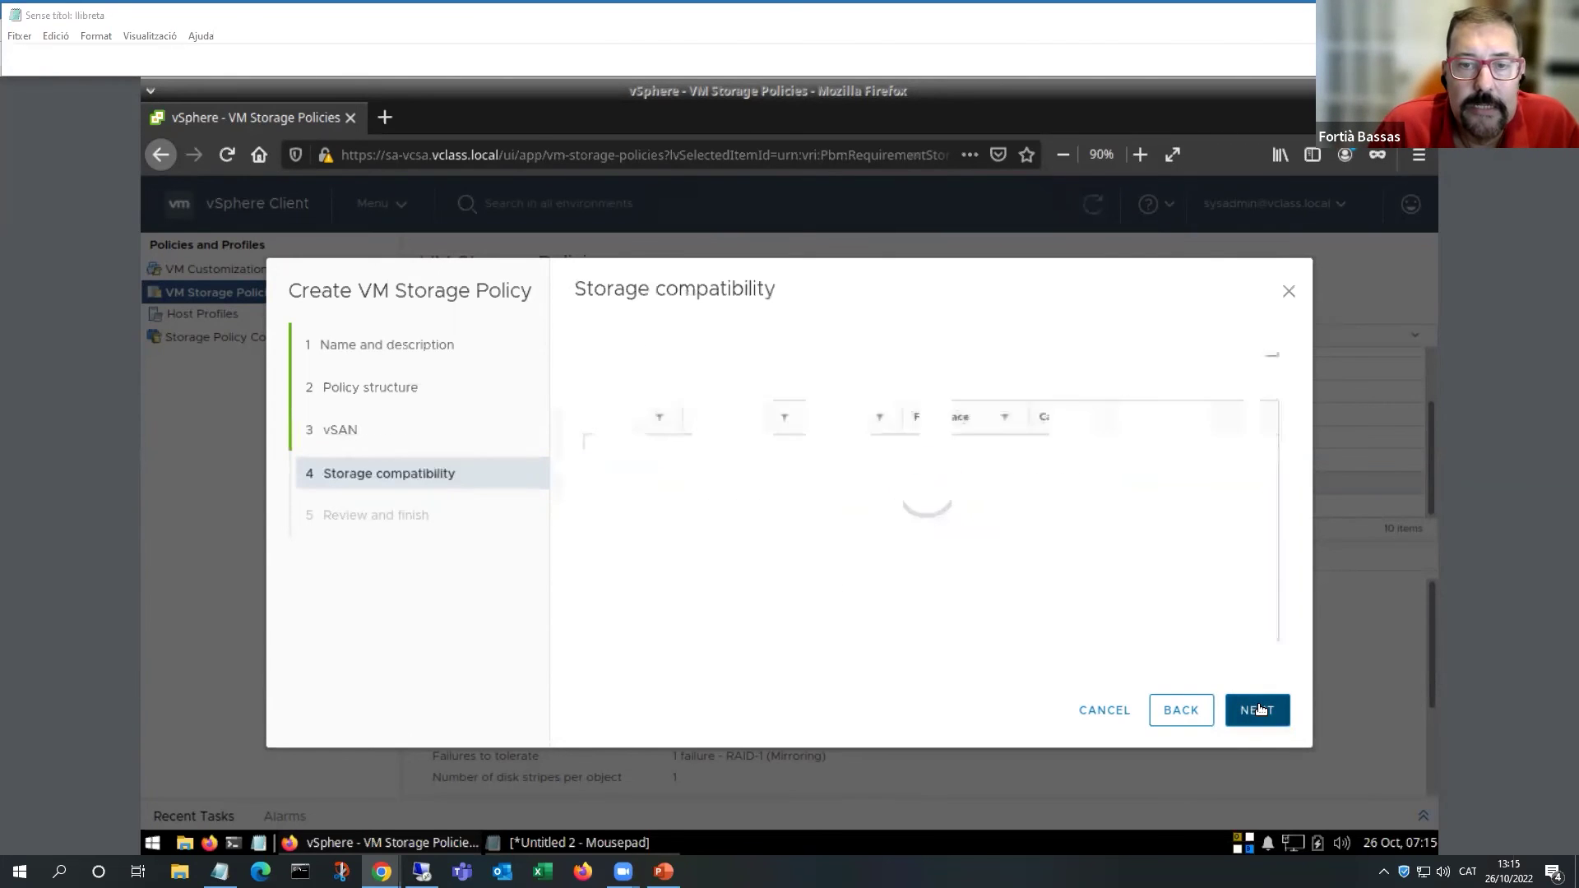
pyautogui.click(1179, 713)
pyautogui.click(622, 344)
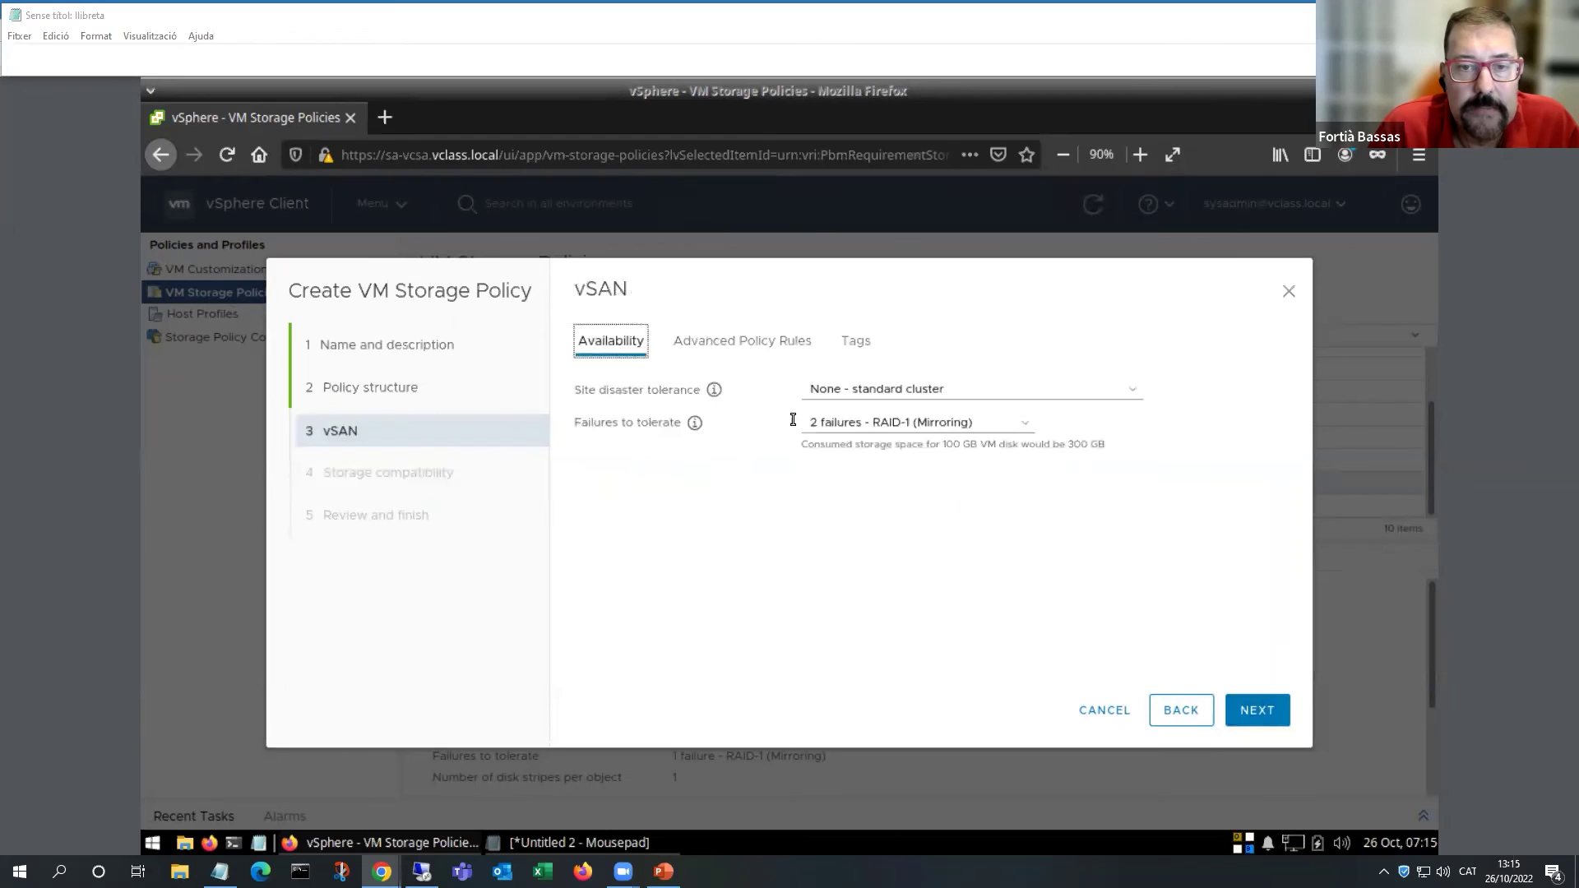
pyautogui.click(1025, 425)
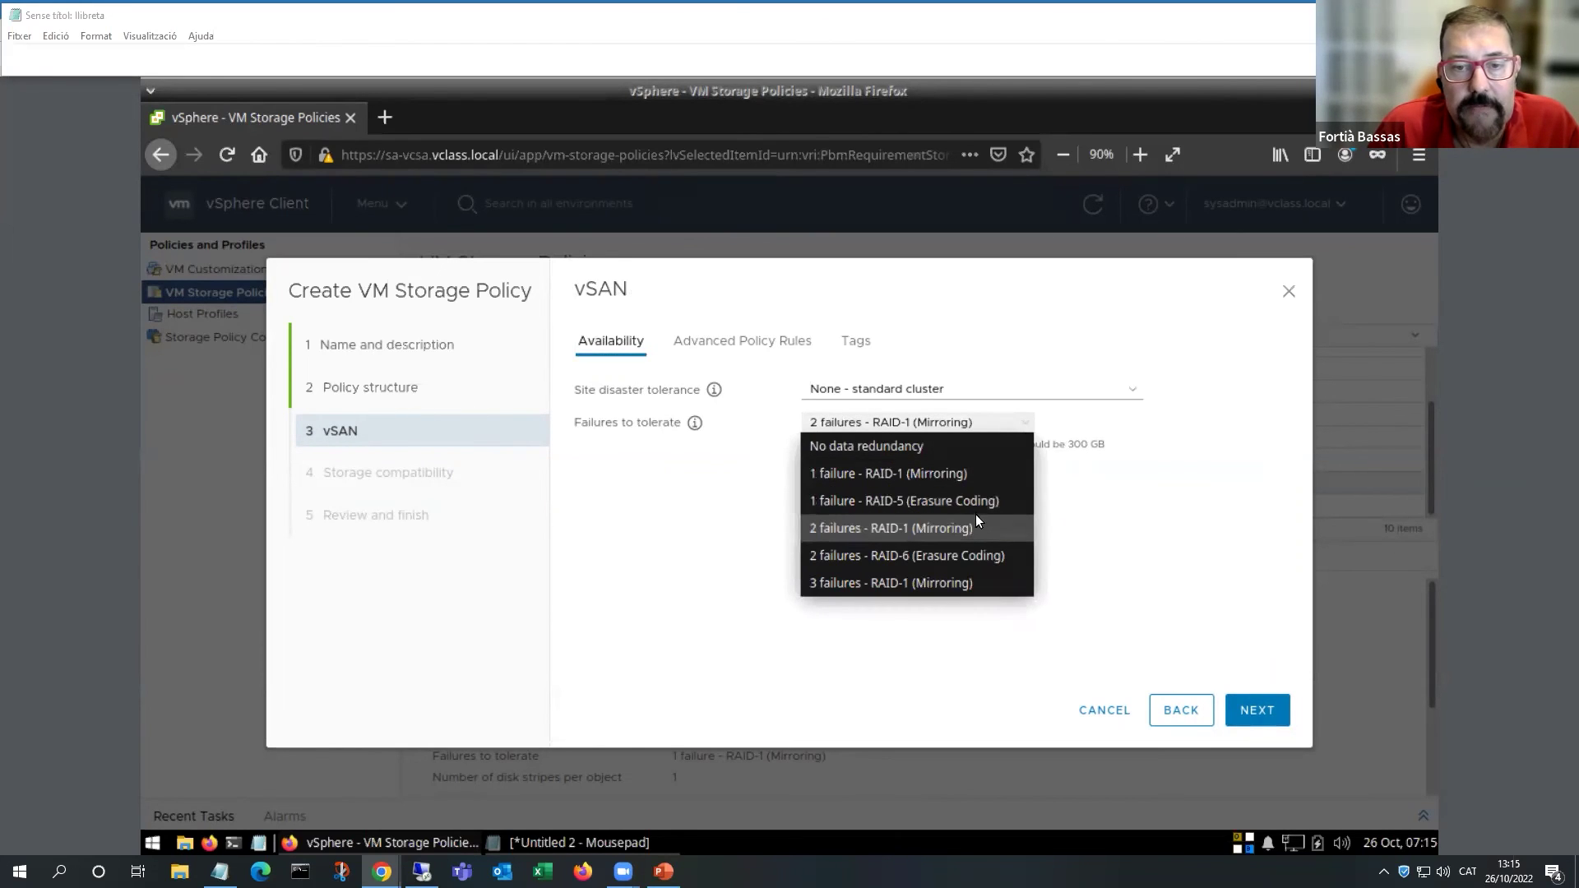
pyautogui.click(977, 473)
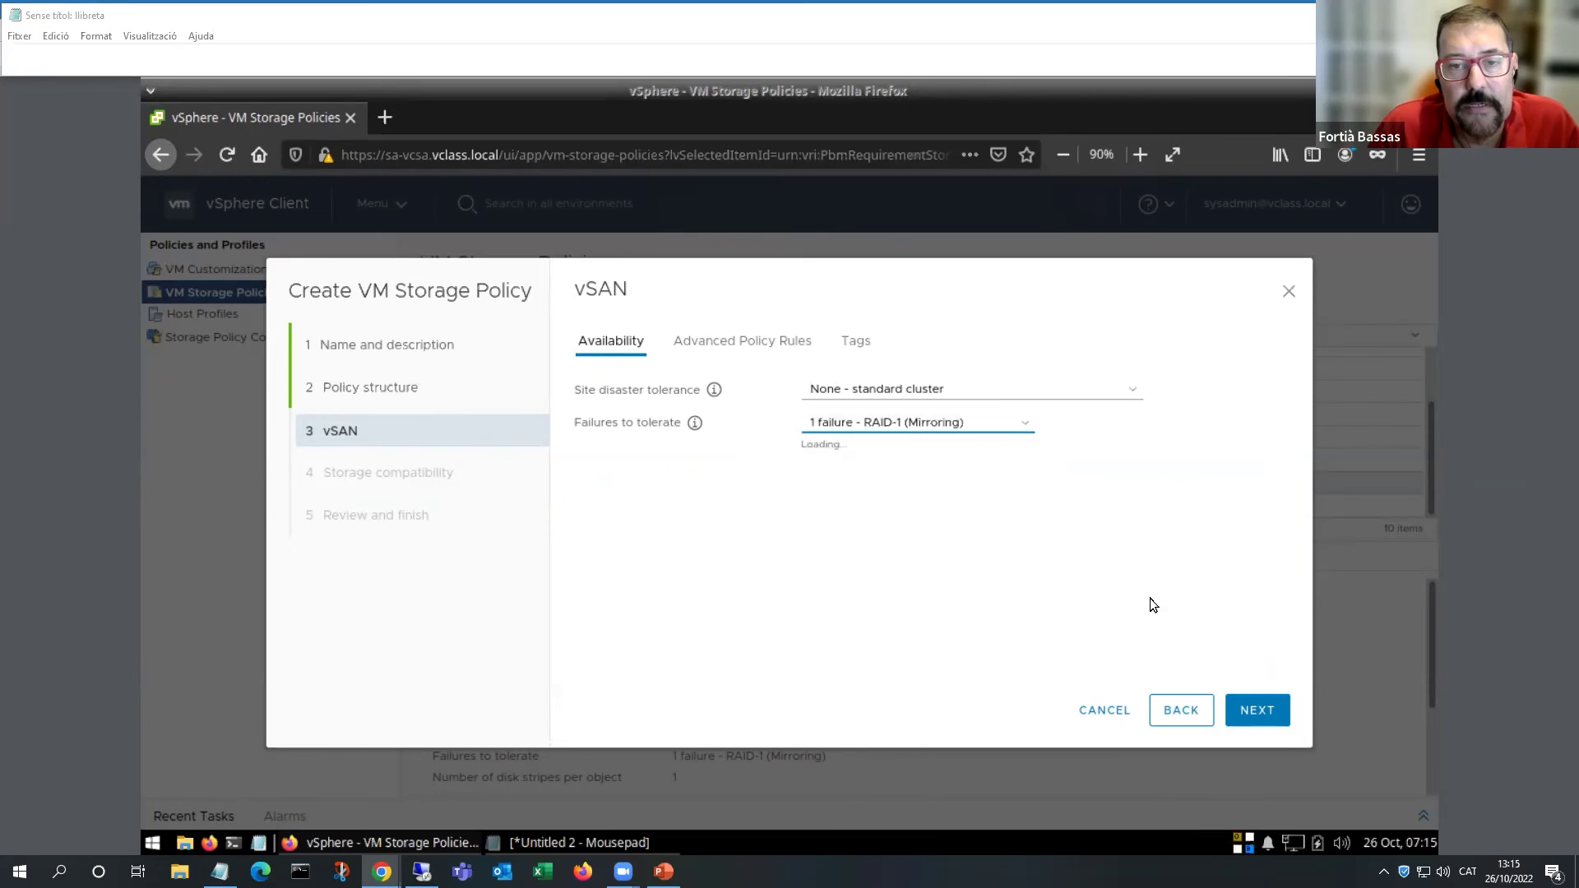
pyautogui.click(1247, 722)
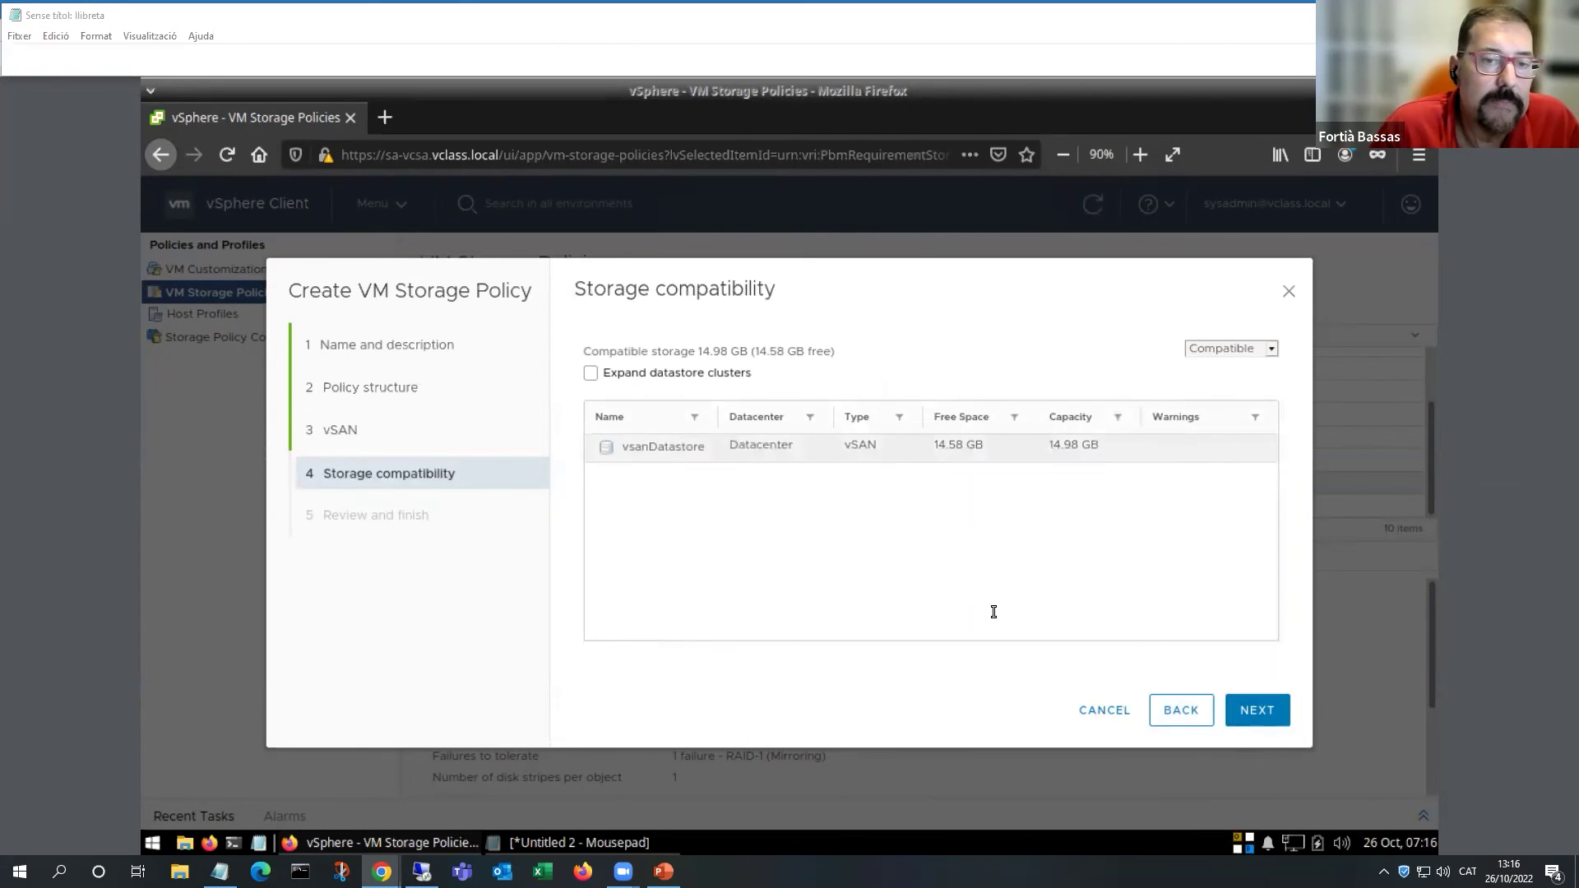
# Restore the 2000 IOPS limit and 25% object space reservation, then advance to Review and finish.
pyautogui.click(1200, 722)
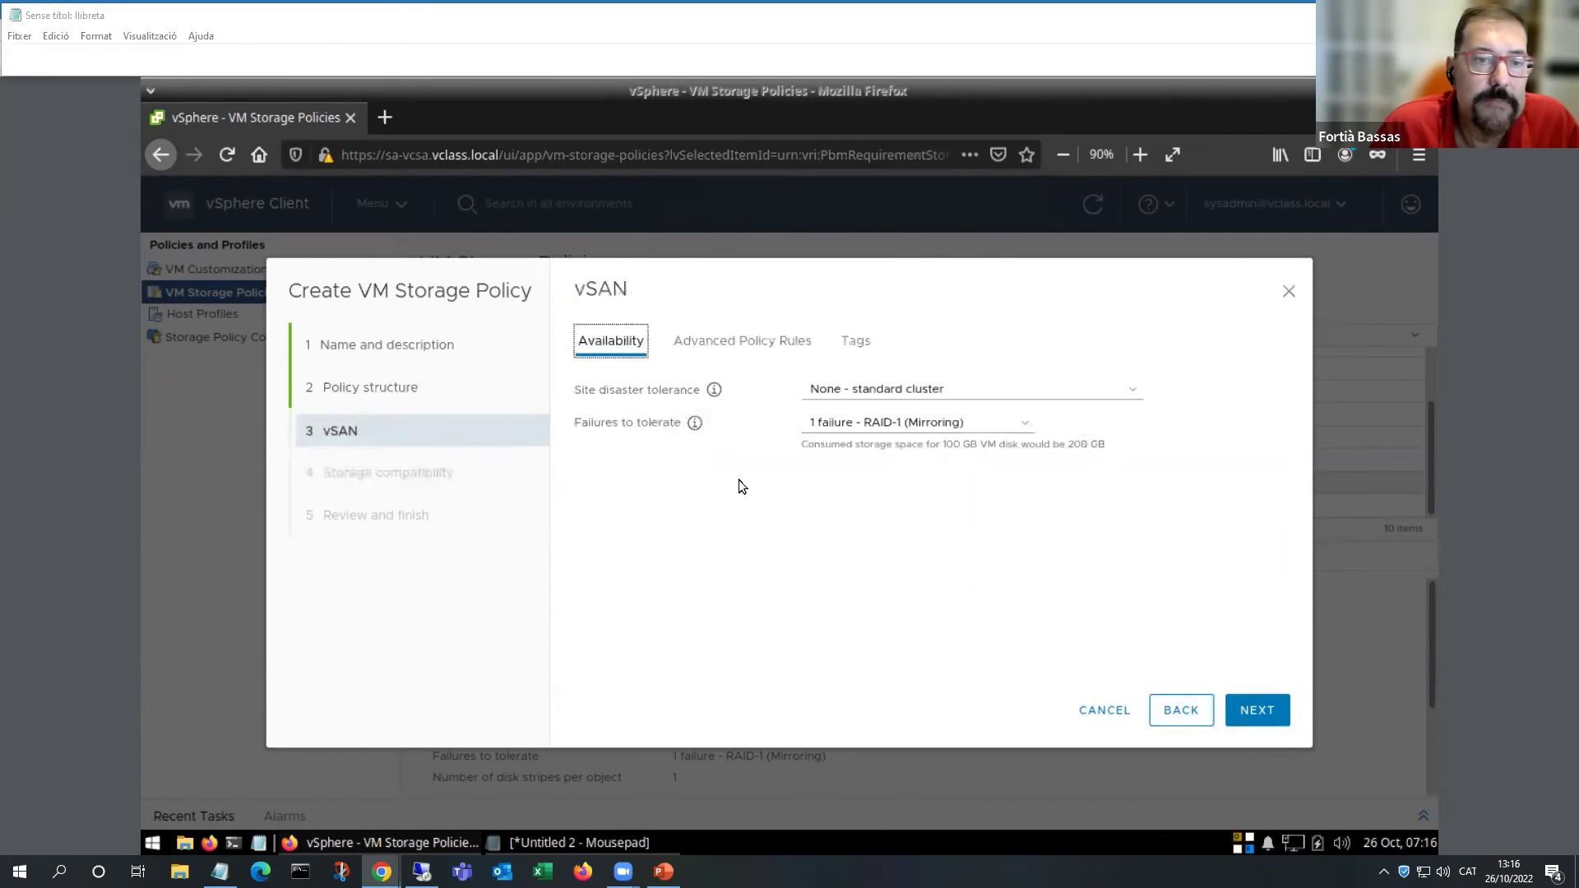
pyautogui.click(791, 345)
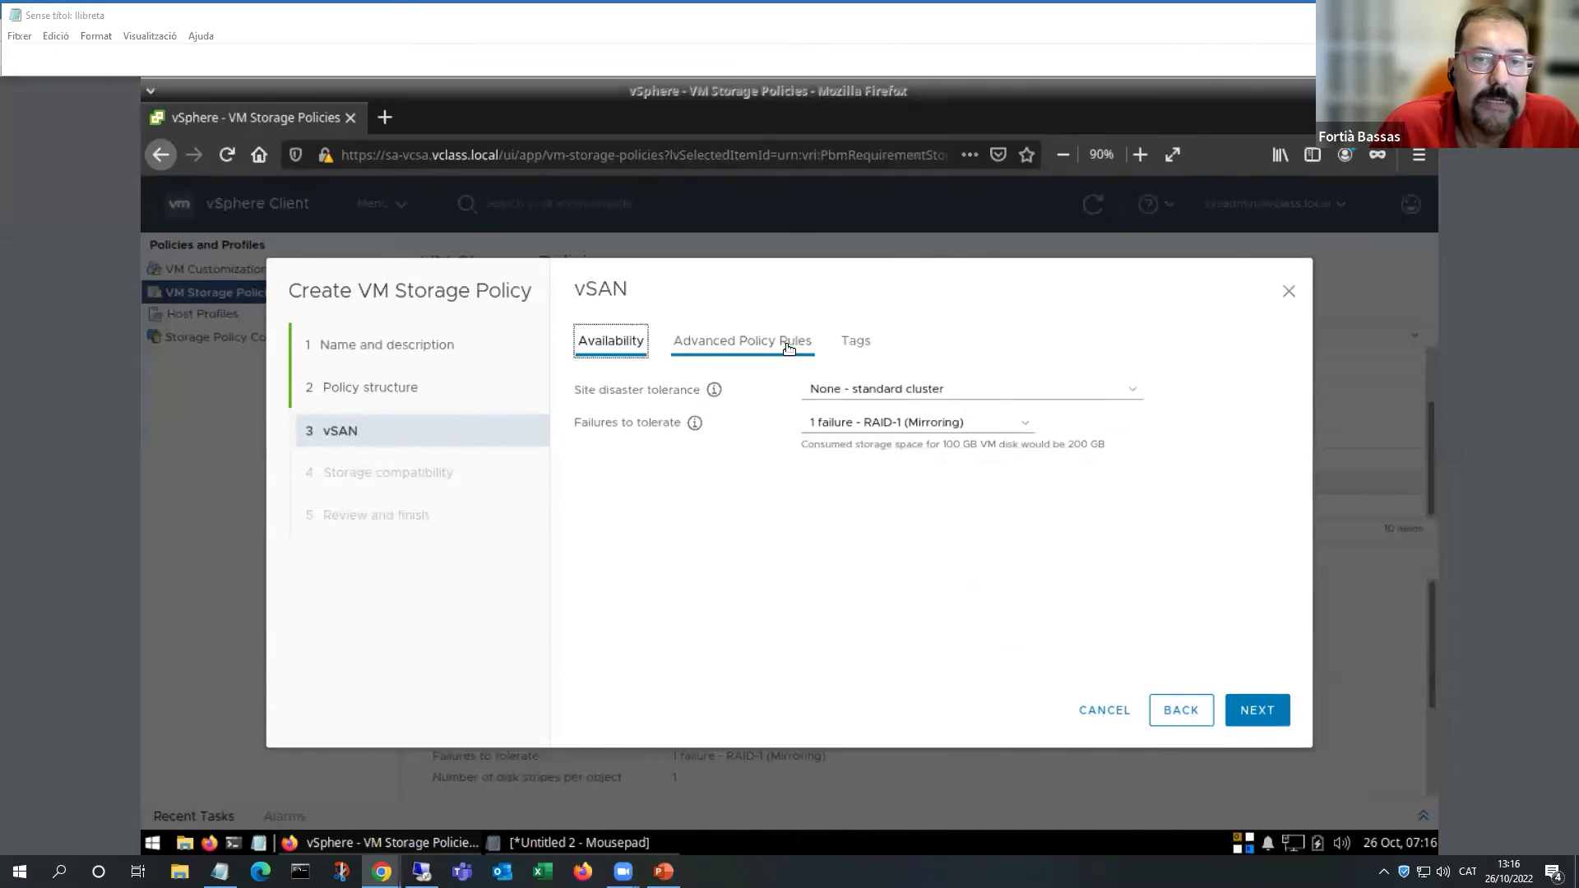
pyautogui.click(824, 423)
pyautogui.hotkey('ctrl', 'a')
pyautogui.write('2000')
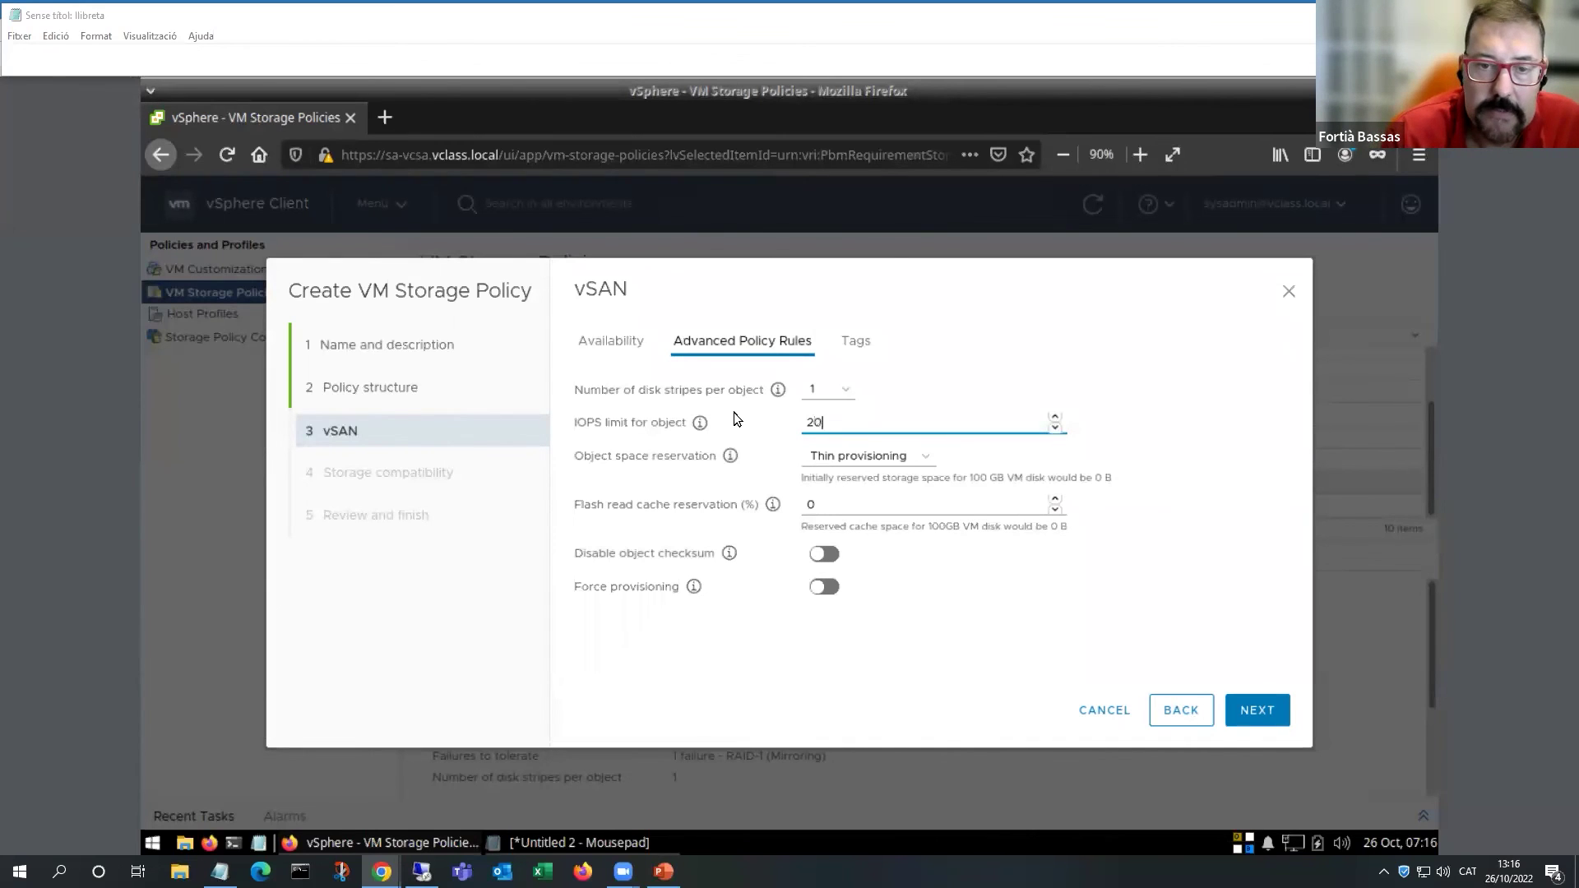
pyautogui.click(837, 510)
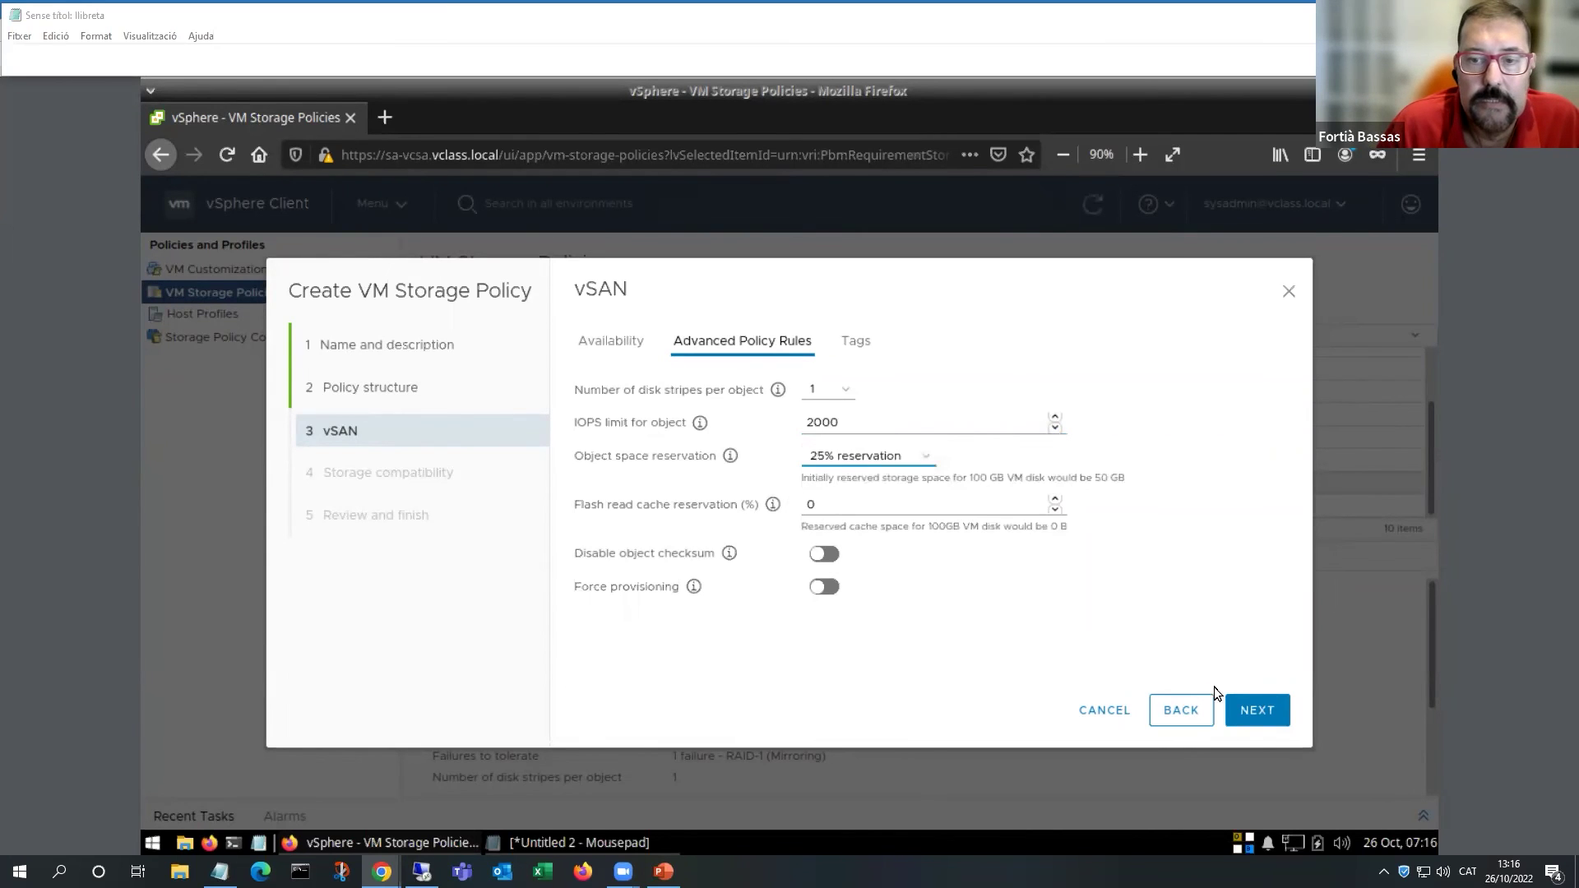
pyautogui.click(1256, 712)
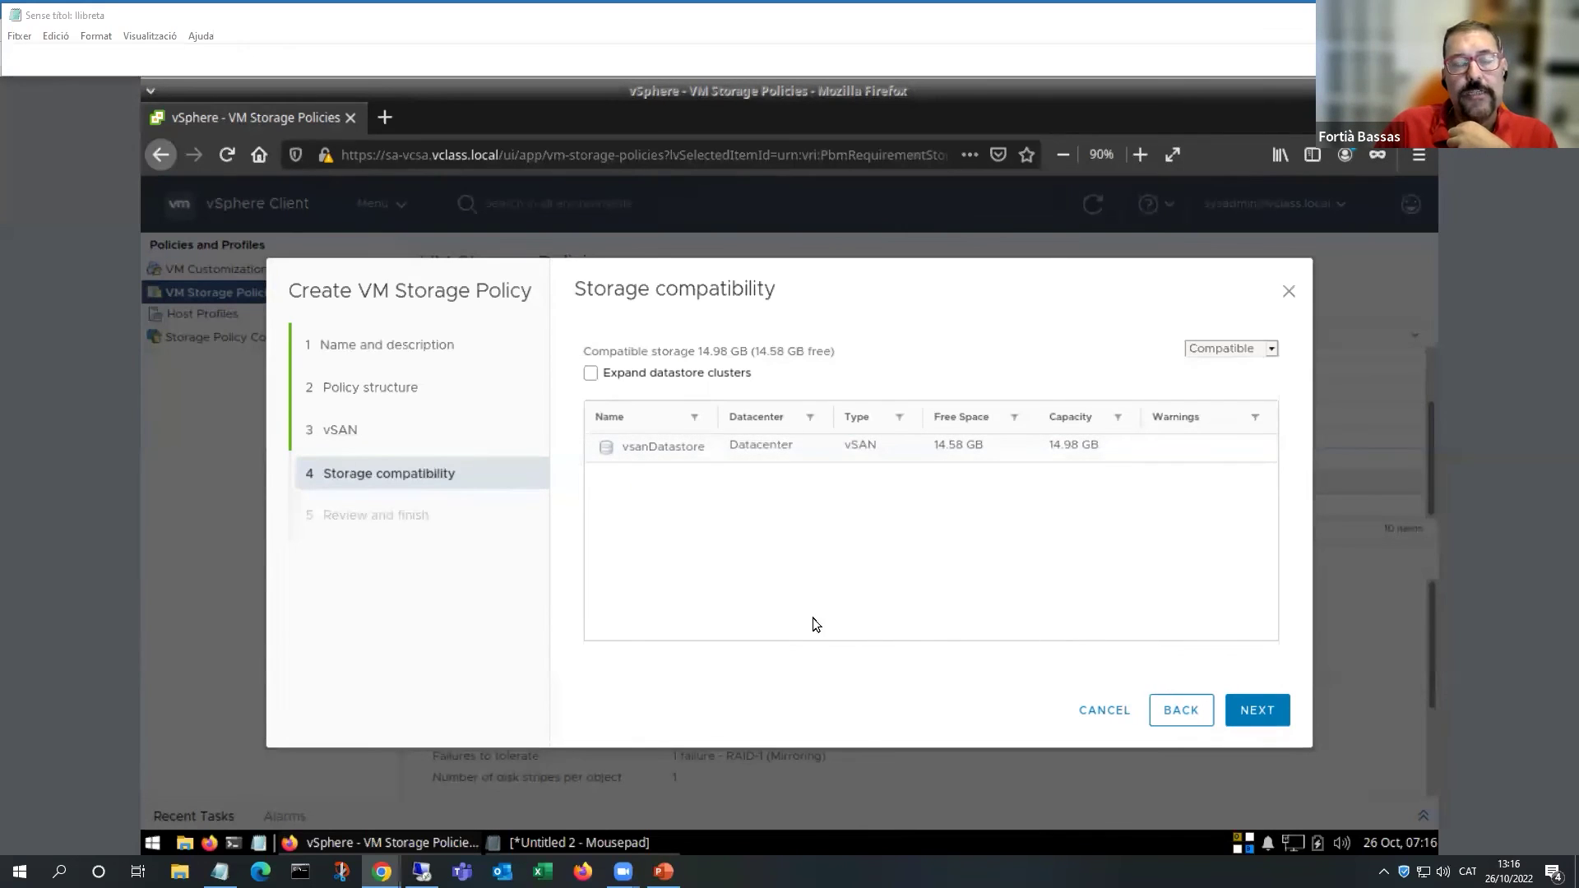
pyautogui.click(1261, 713)
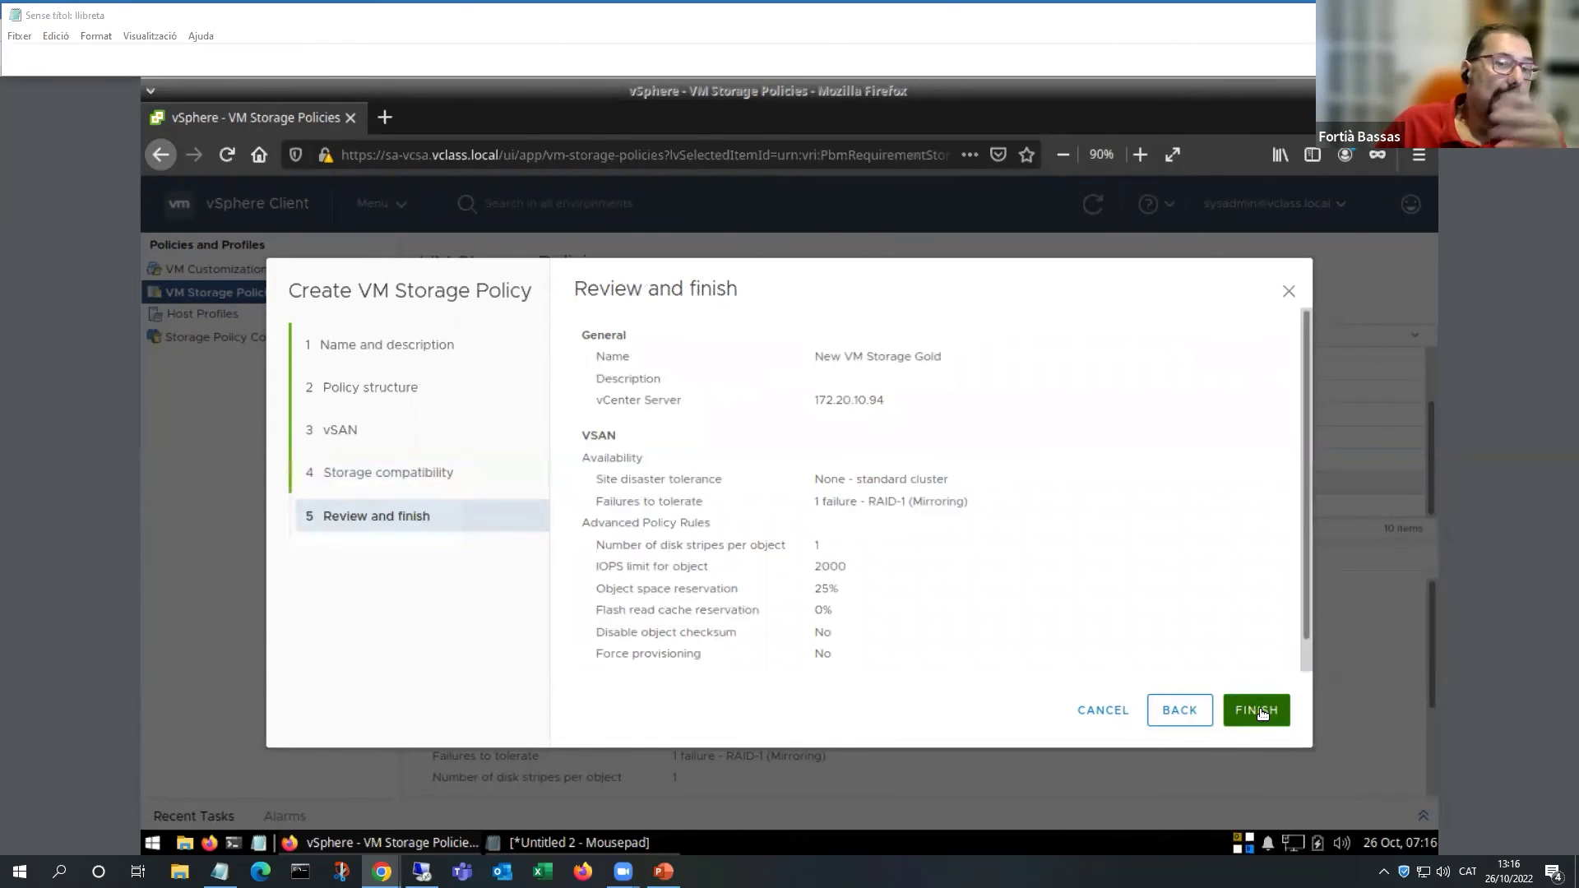
# Save the New VM Storage Gold policy and select it in the policy list.
pyautogui.click(1263, 712)
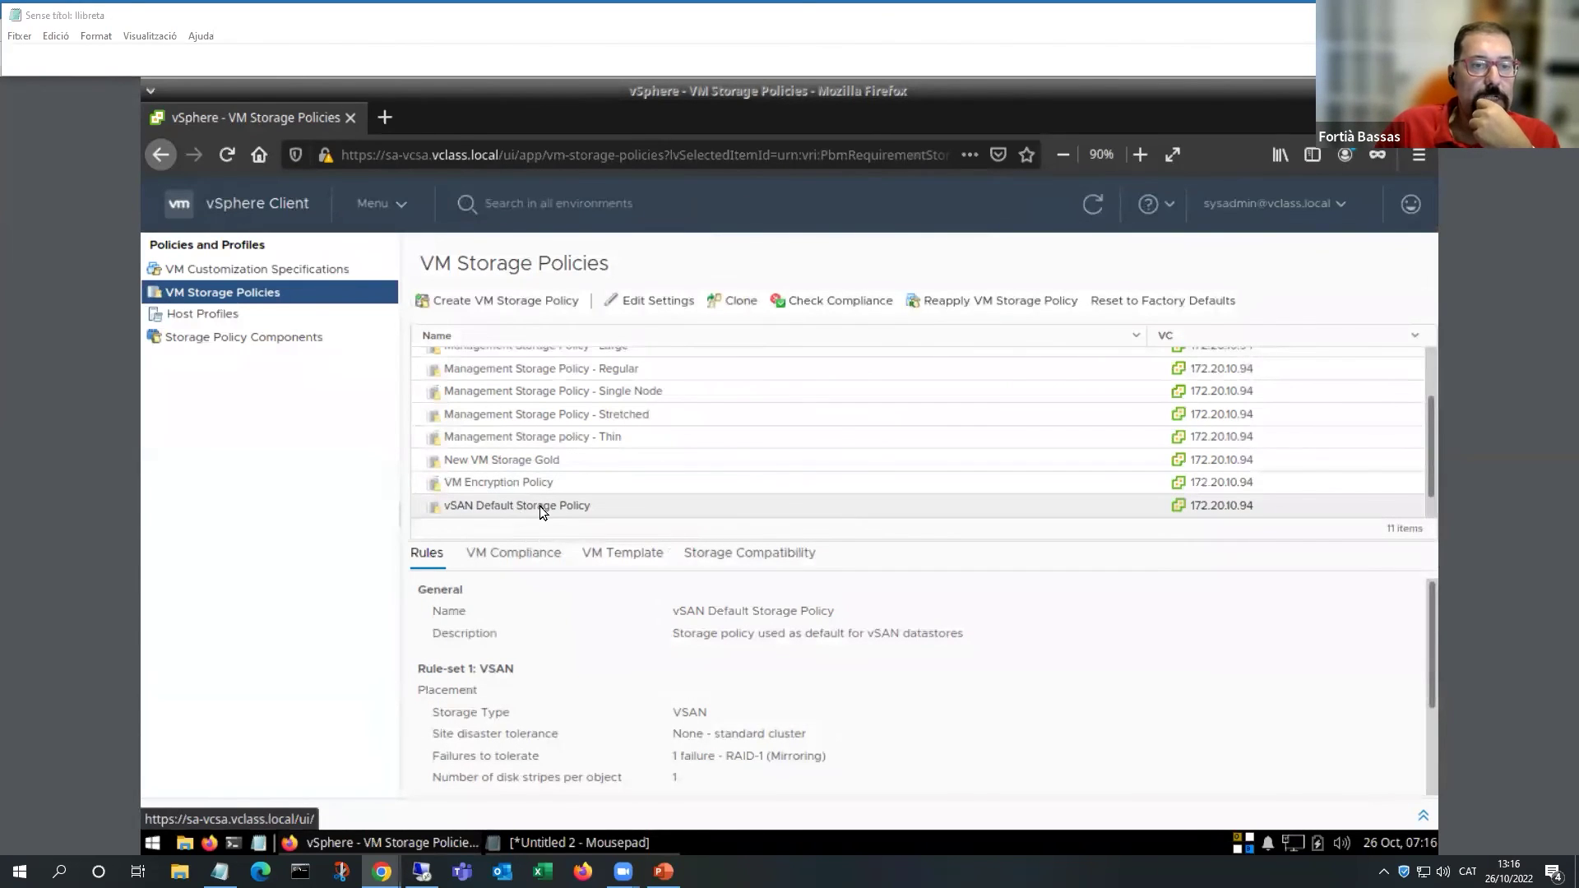
pyautogui.scroll(-1, 541, 493)
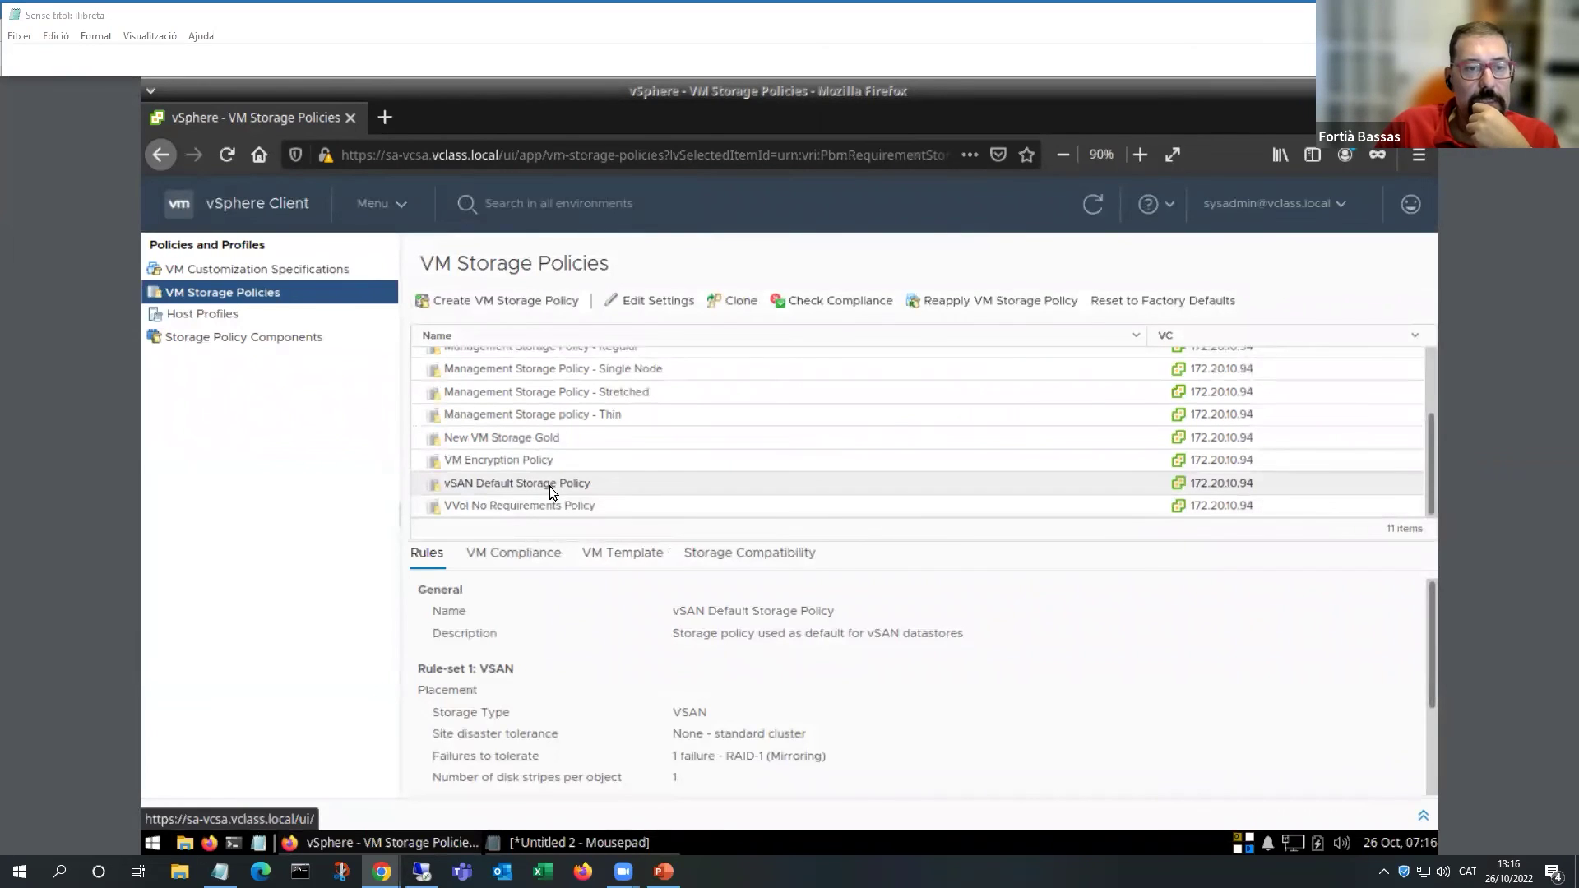
pyautogui.scroll(4, 549, 488)
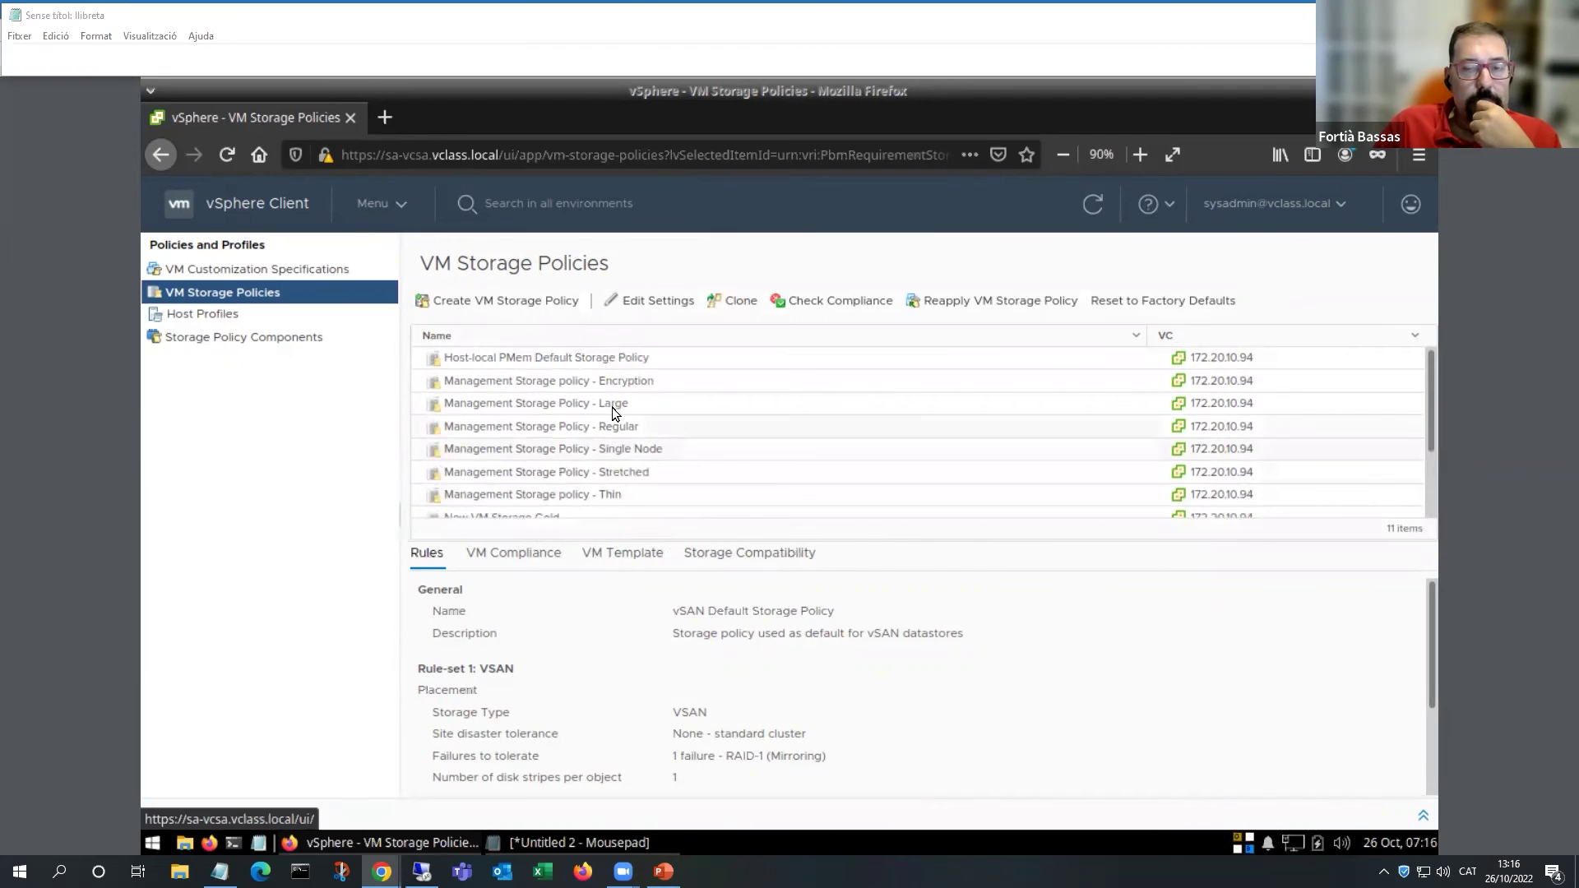
pyautogui.scroll(-2, 615, 412)
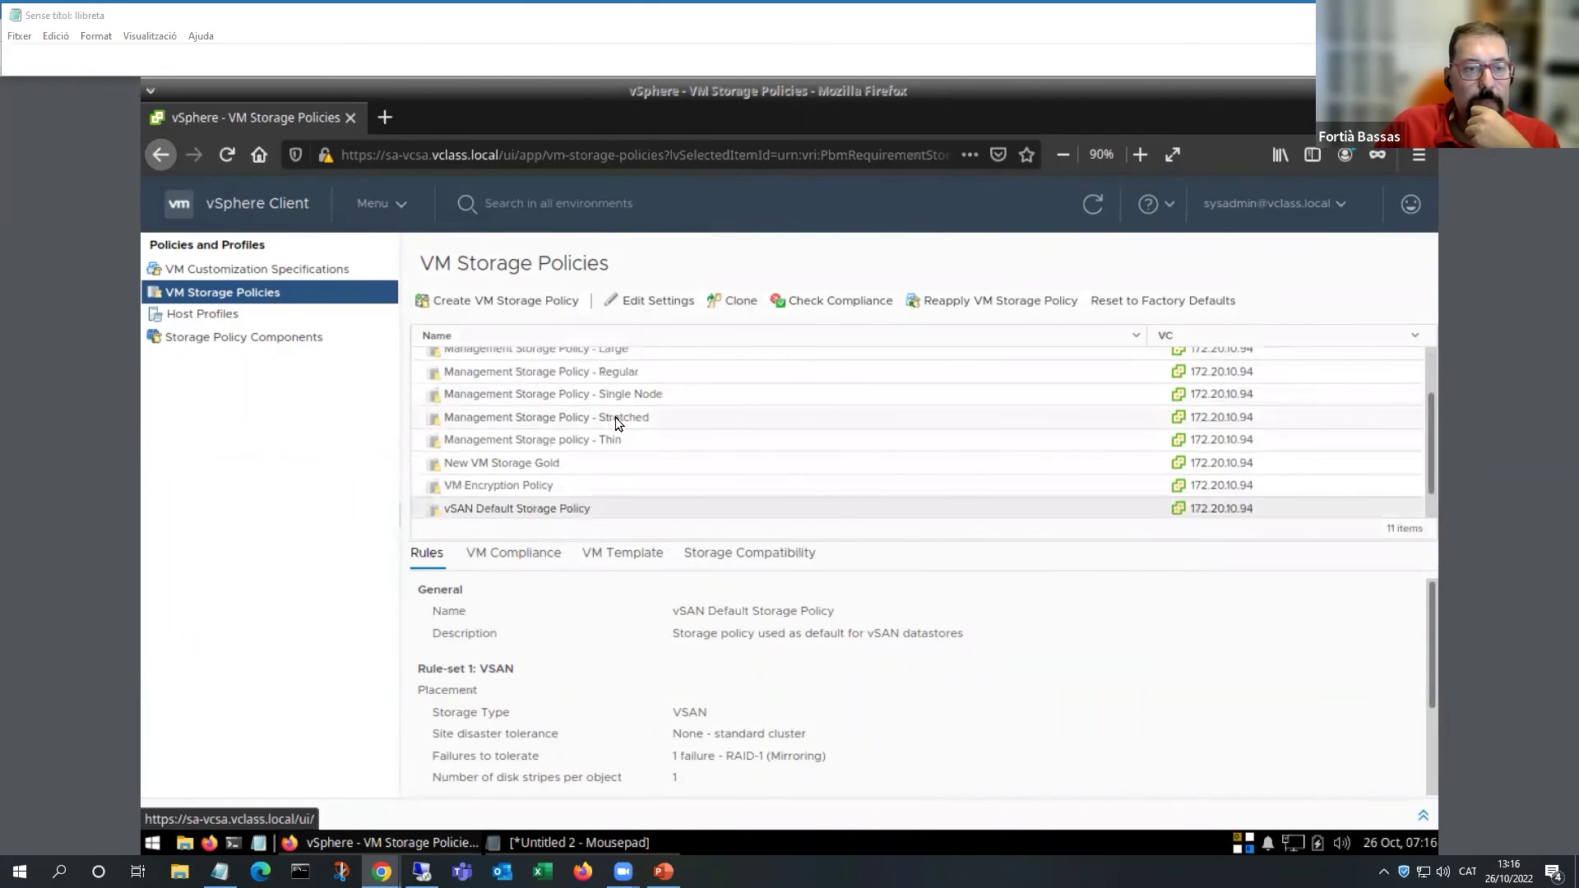
pyautogui.click(494, 465)
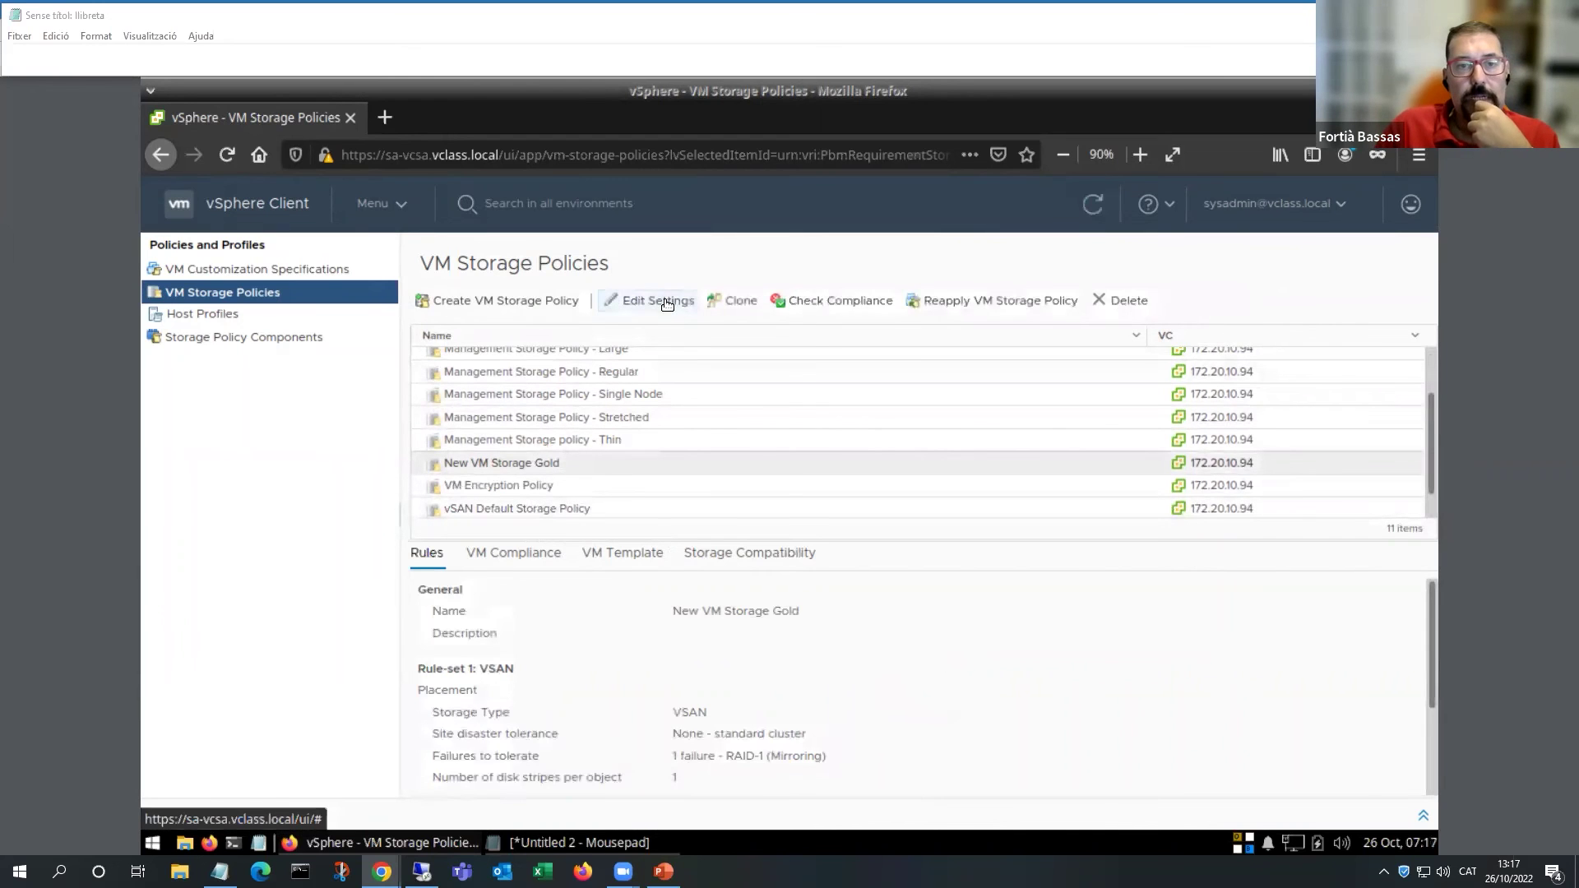
# Rename the policy to 'vSAN Storage Gold' through Edit Settings and save it.
pyautogui.click(662, 301)
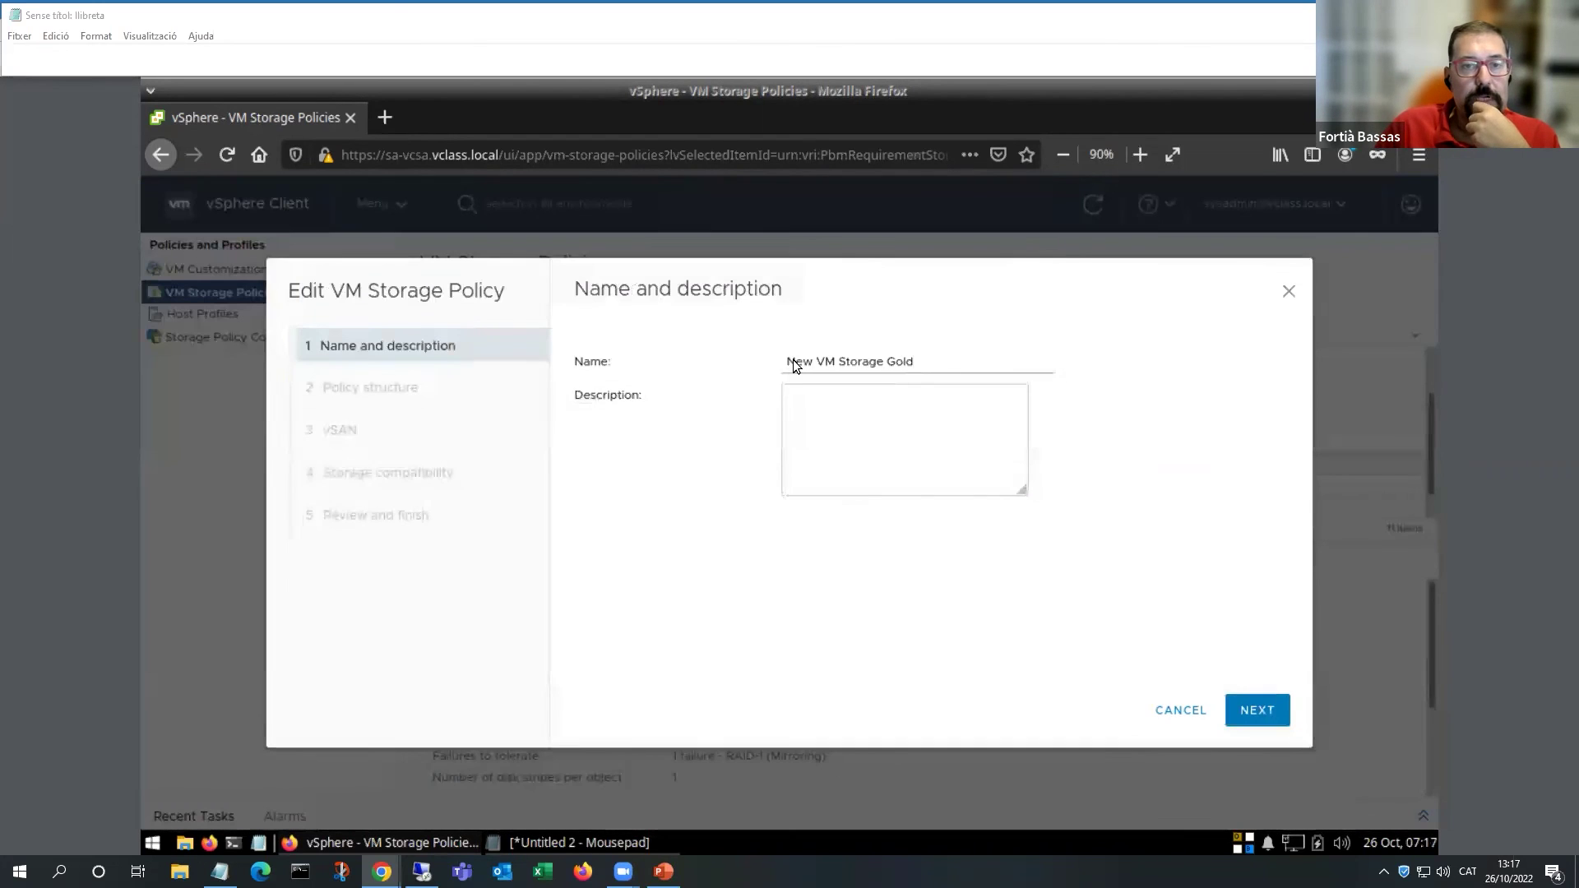
pyautogui.moveTo(784, 362)
pyautogui.mouseDown()
pyautogui.moveTo(804, 362)
pyautogui.moveTo(757, 356)
pyautogui.mouseUp()
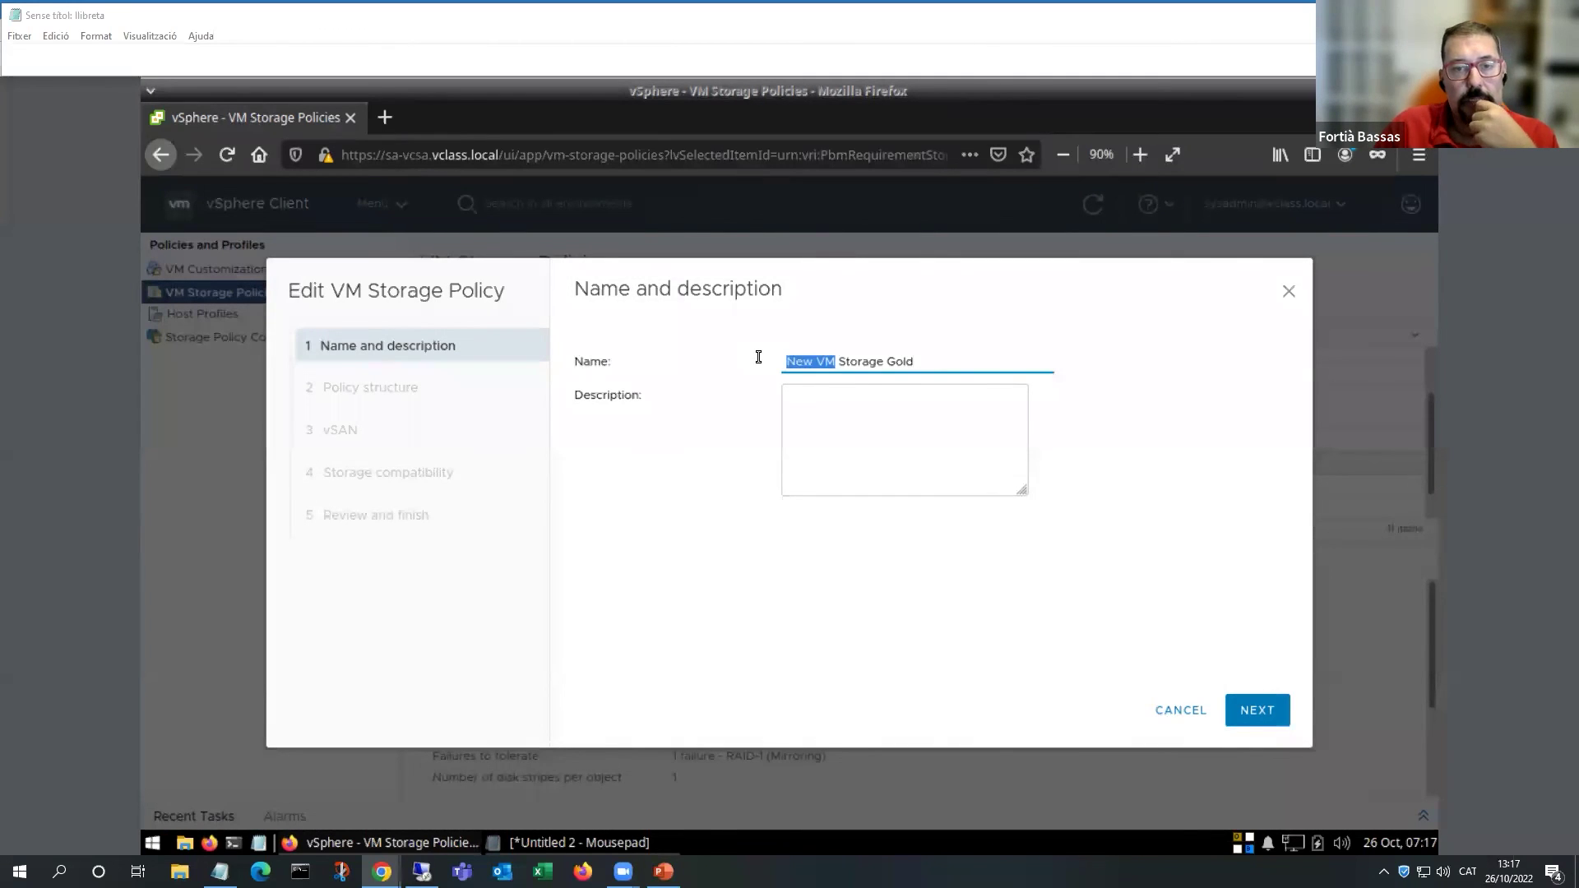
pyautogui.write('vSAN')
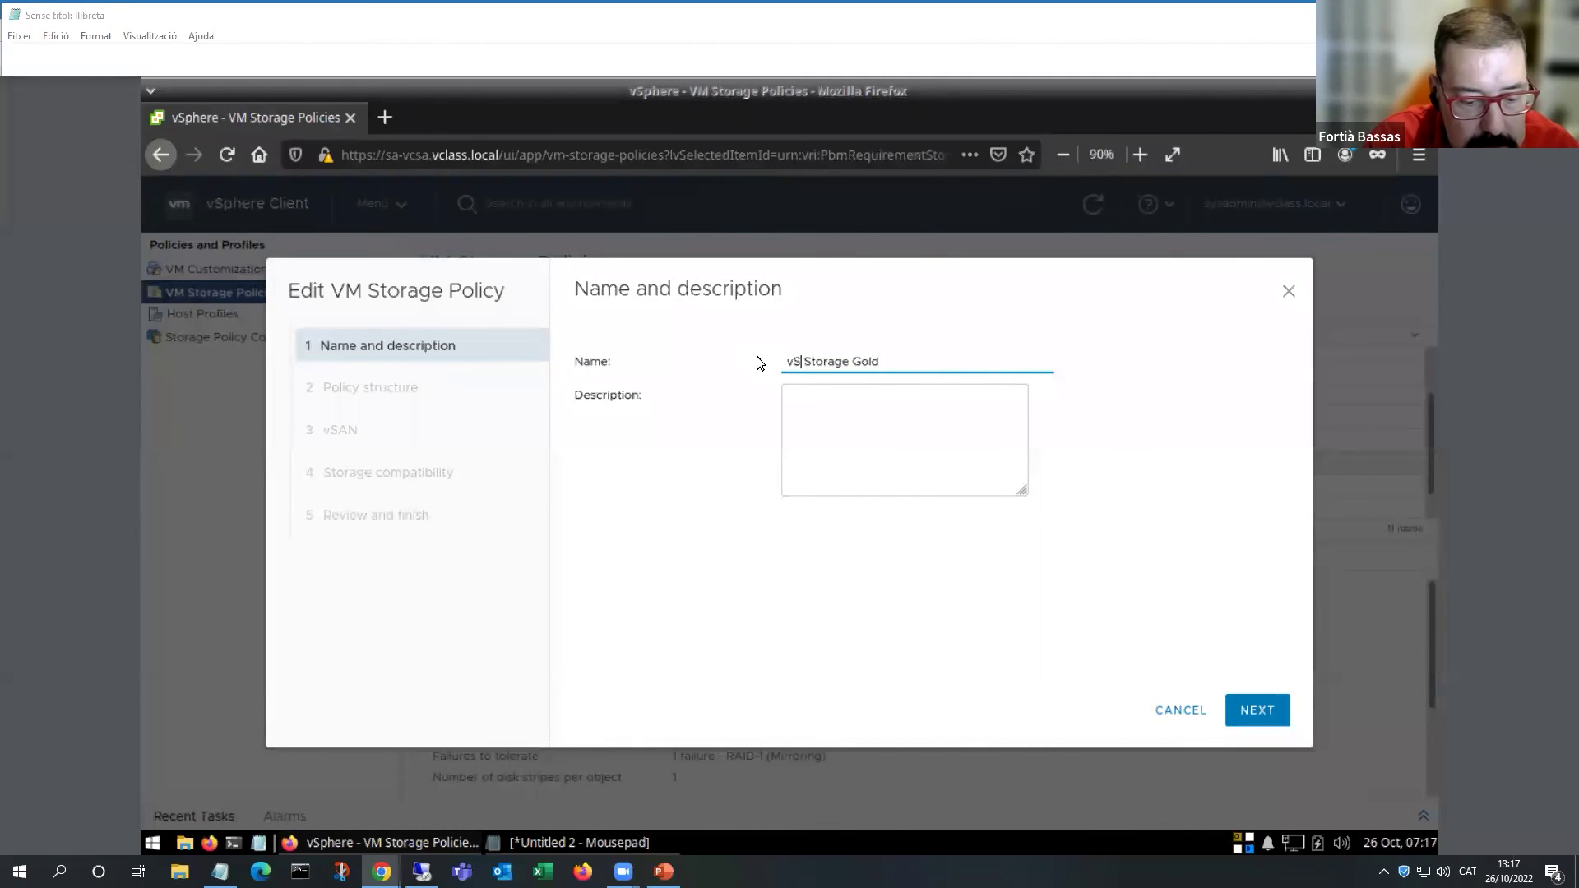
pyautogui.click(1245, 712)
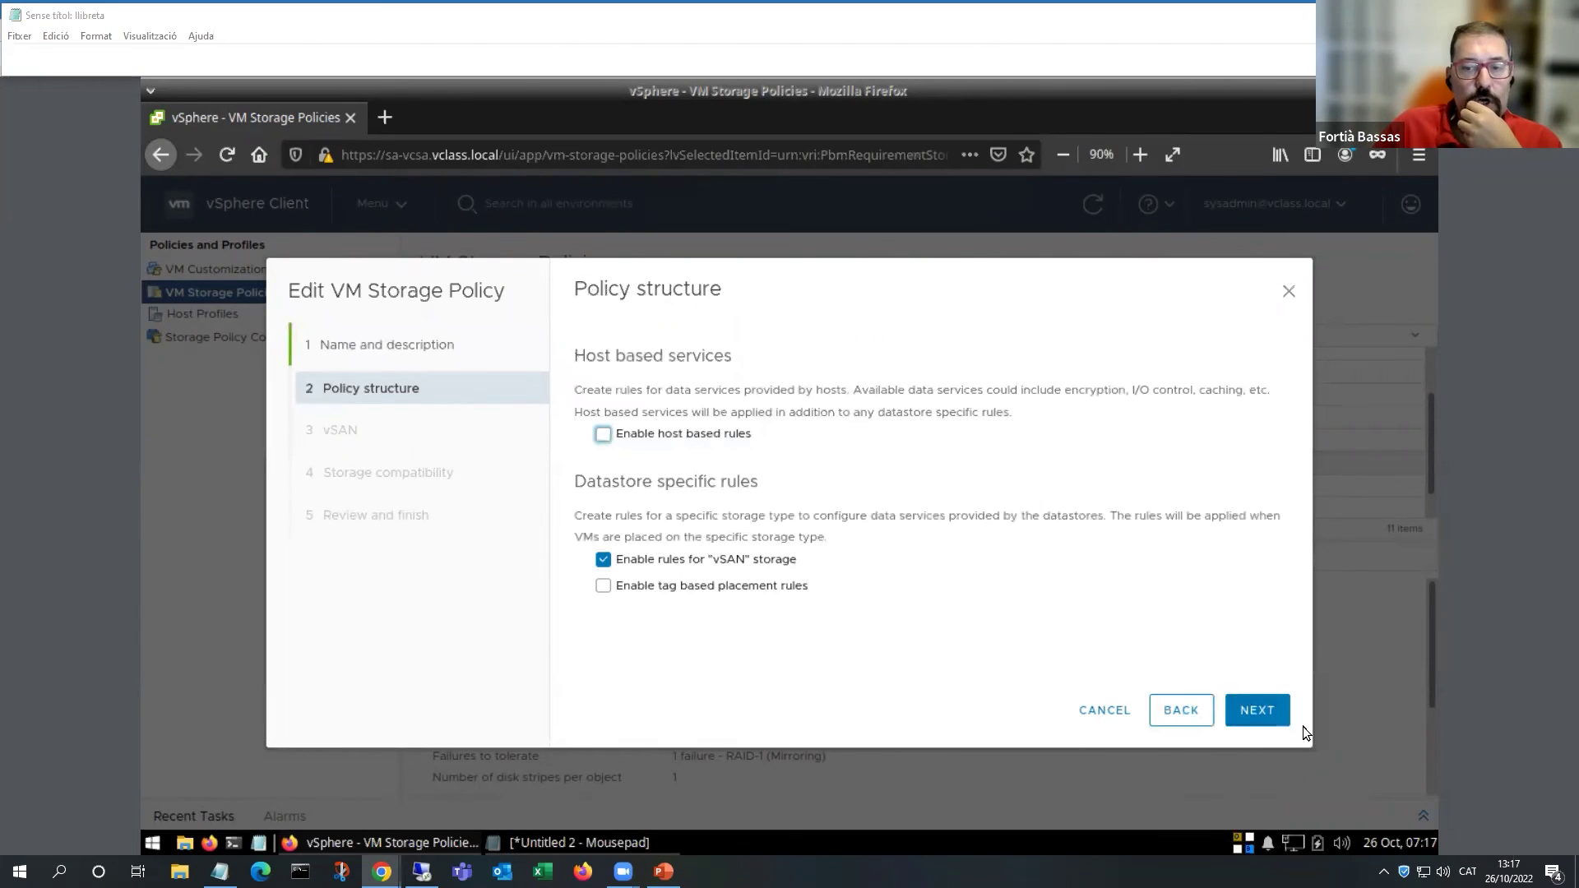
pyautogui.click(1277, 723)
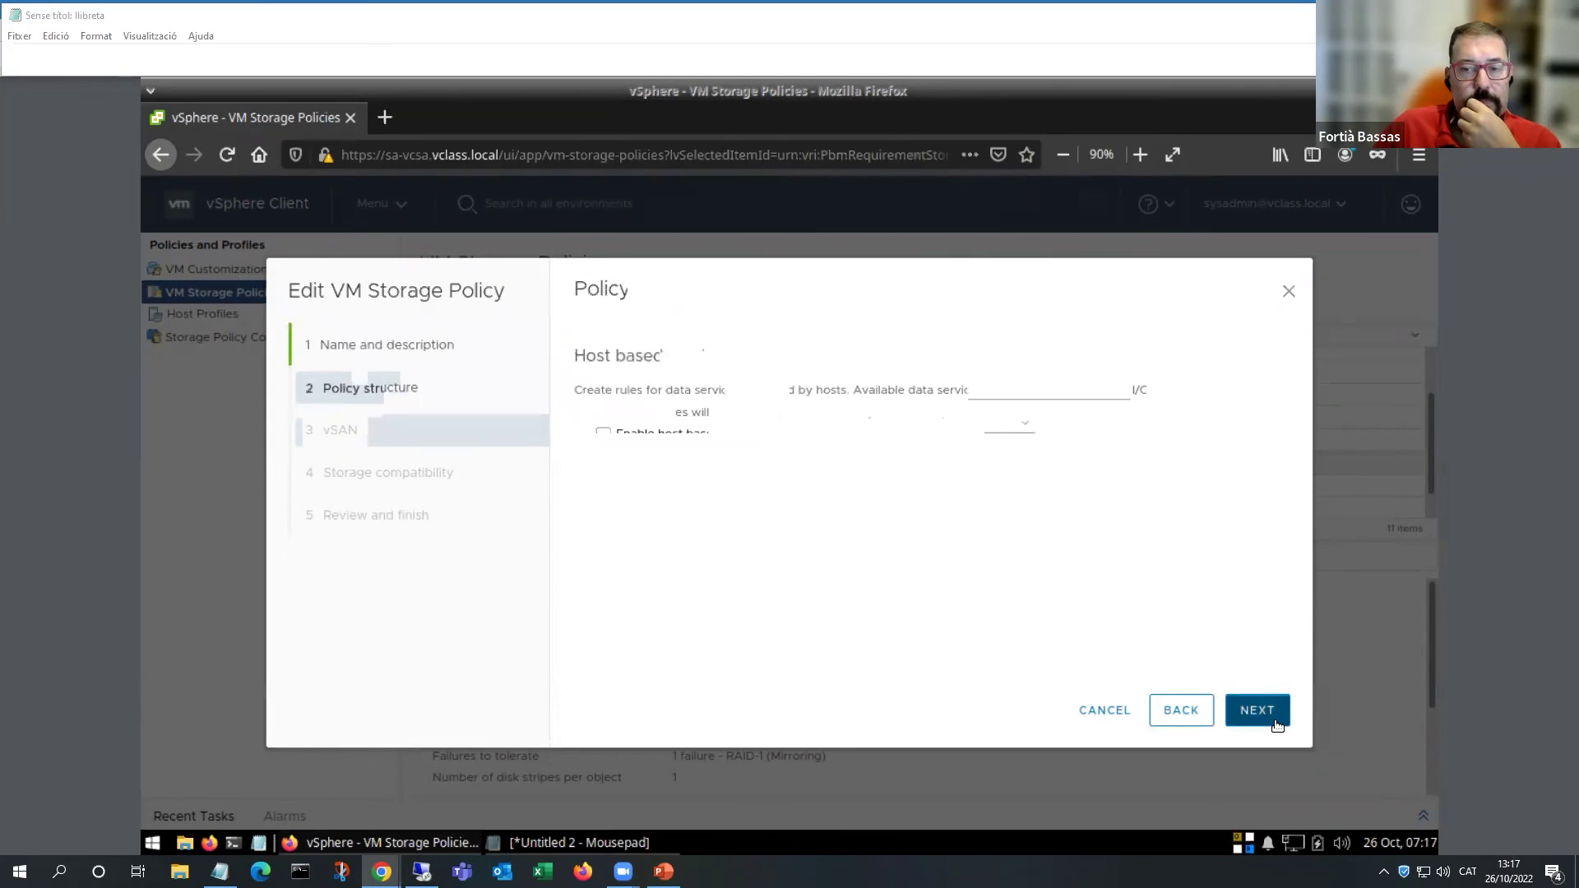
pyautogui.click(1276, 723)
pyautogui.click(1276, 723)
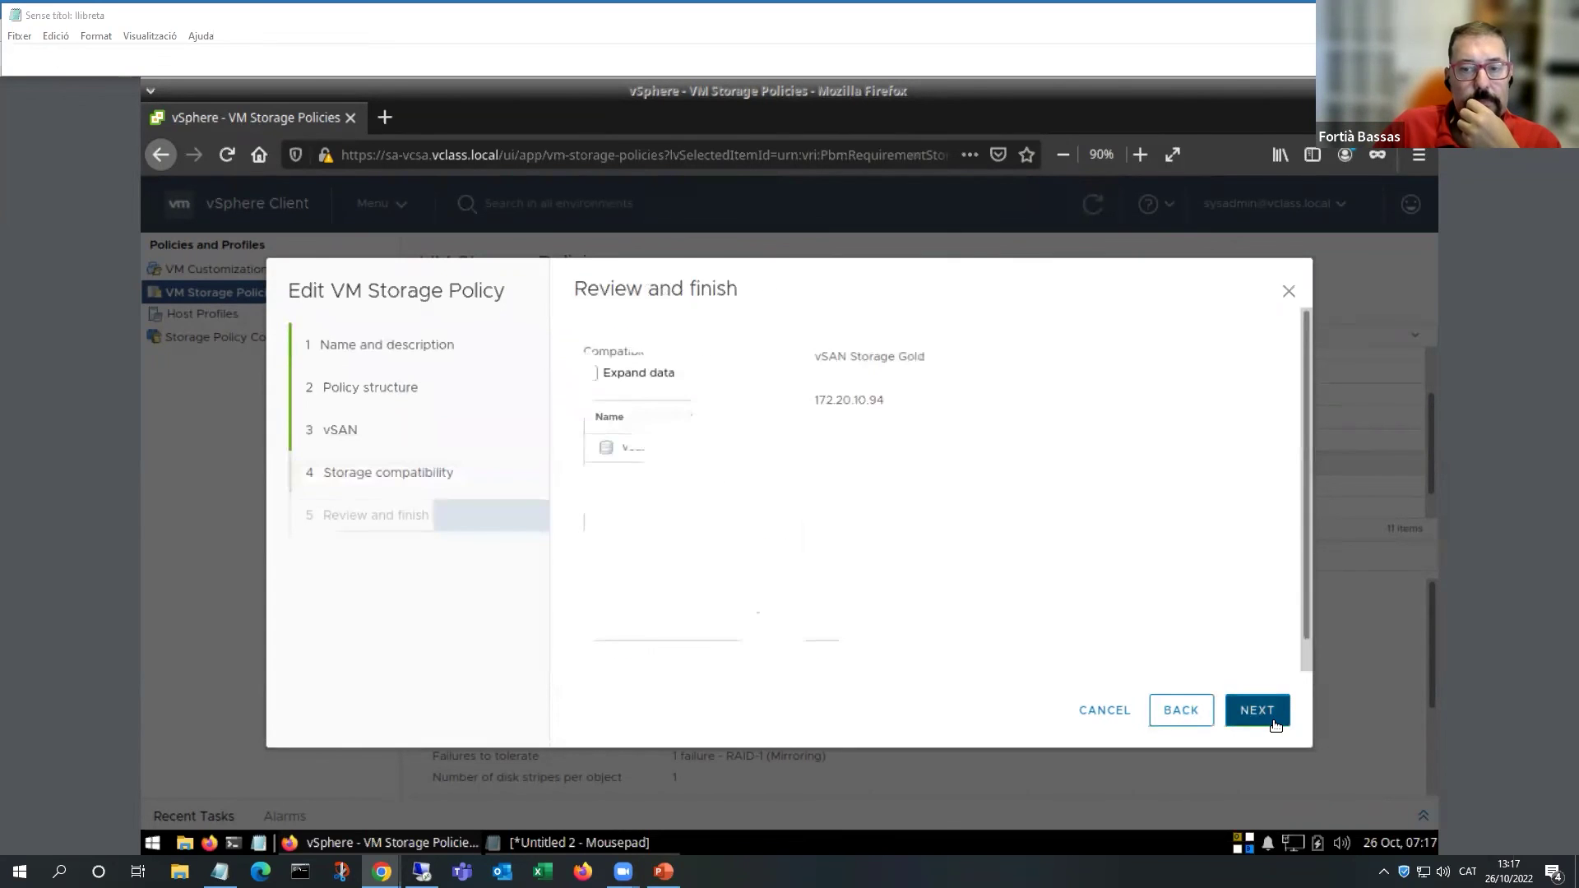
pyautogui.click(1256, 710)
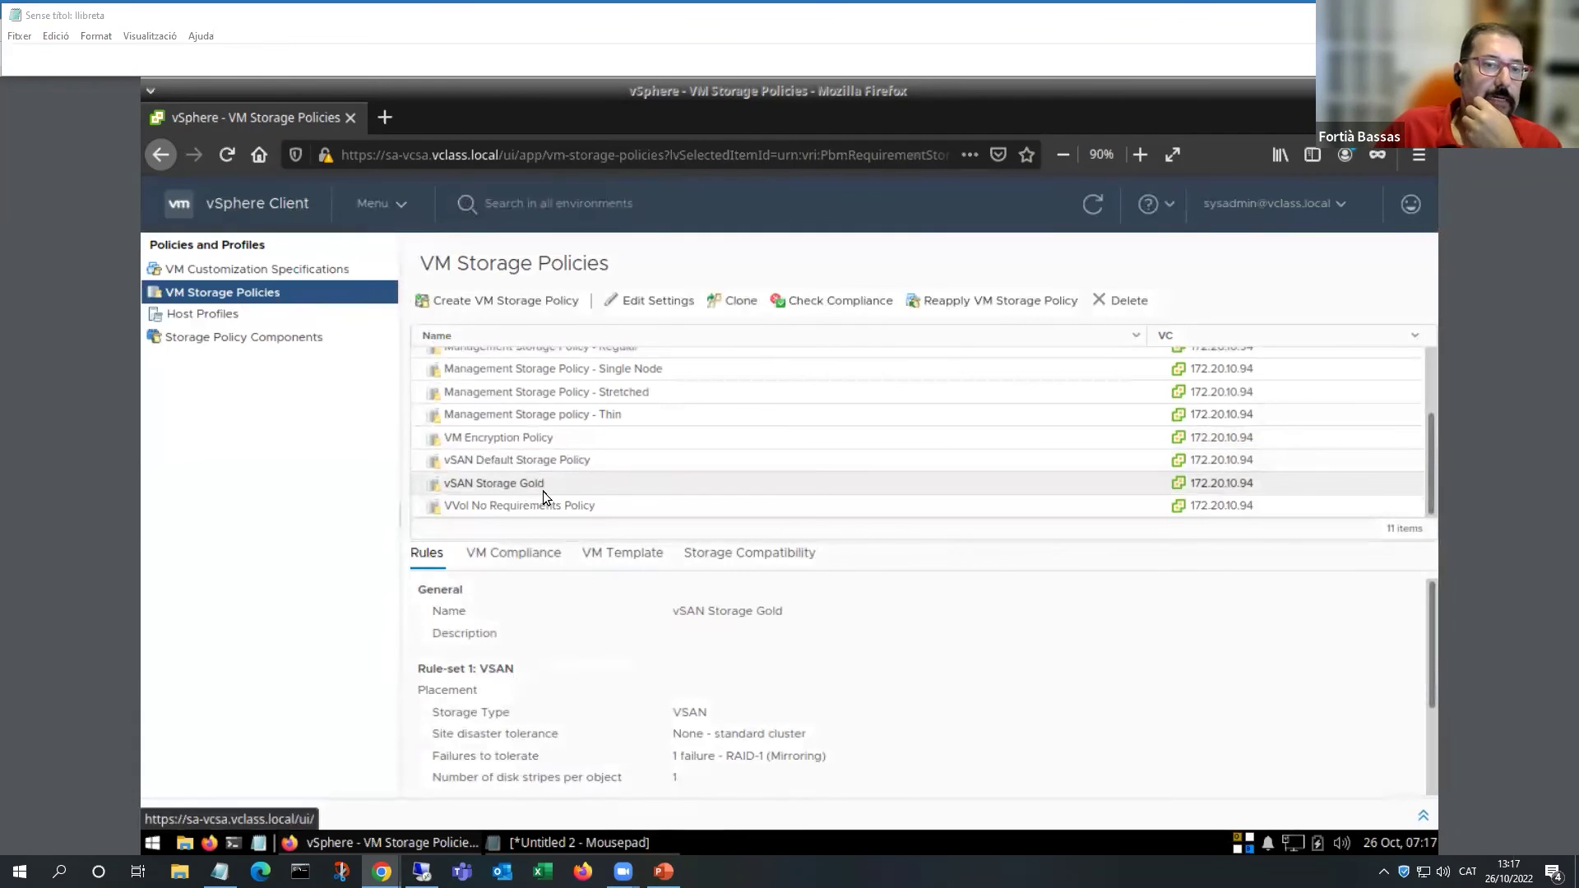
# From Hosts and Clusters, migrate only Linux-01's storage to vsanDatastore with vSAN Default Storage Policy.
pyautogui.click(404, 206)
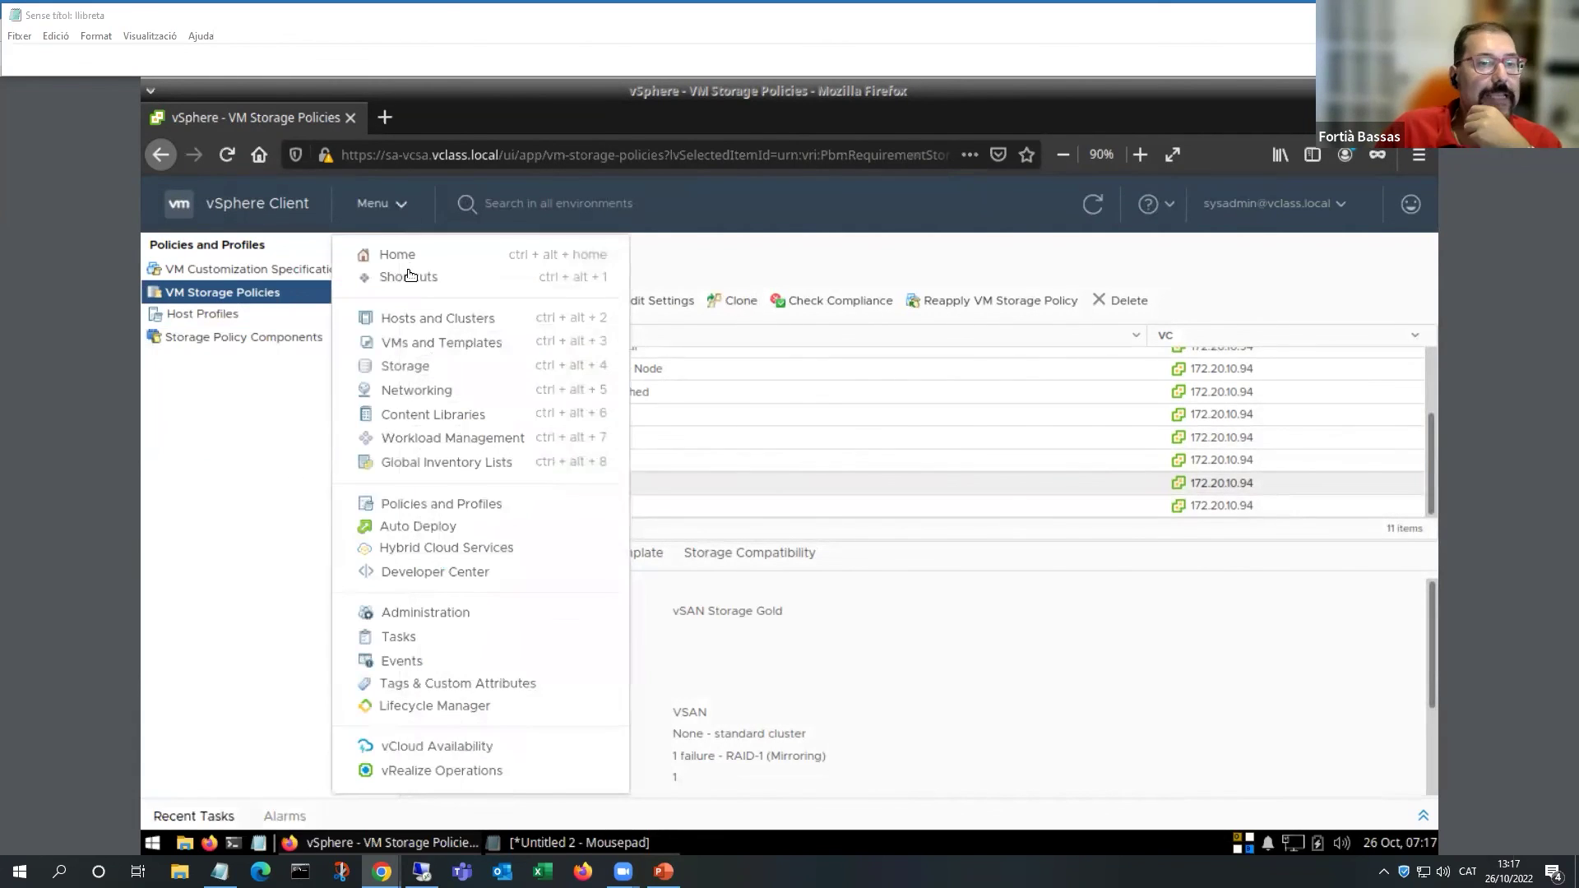
pyautogui.click(418, 318)
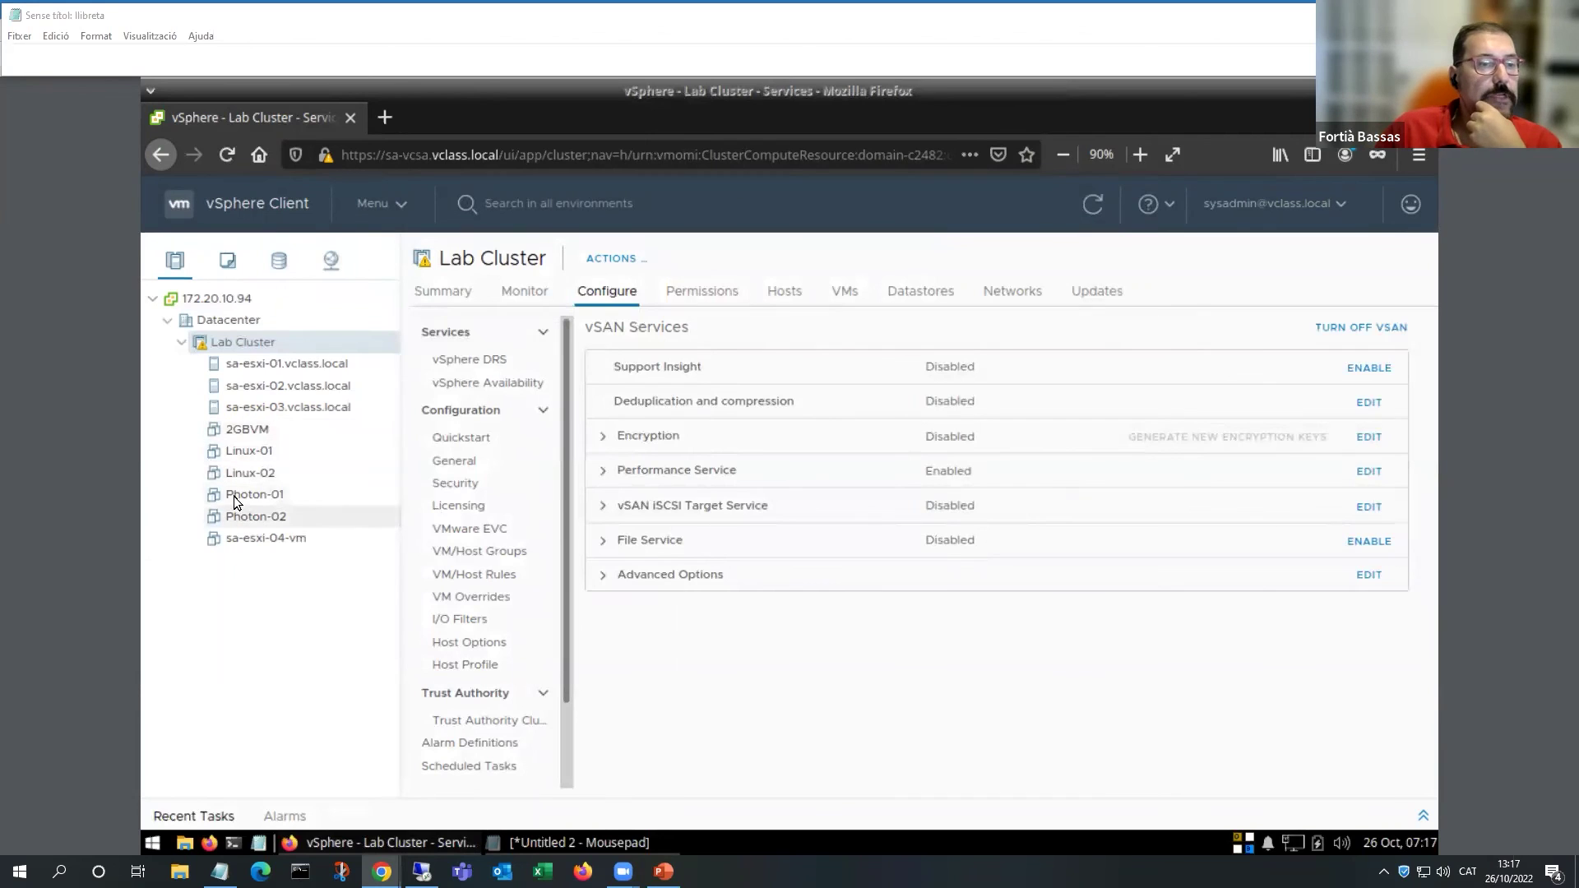
pyautogui.rightClick(240, 452)
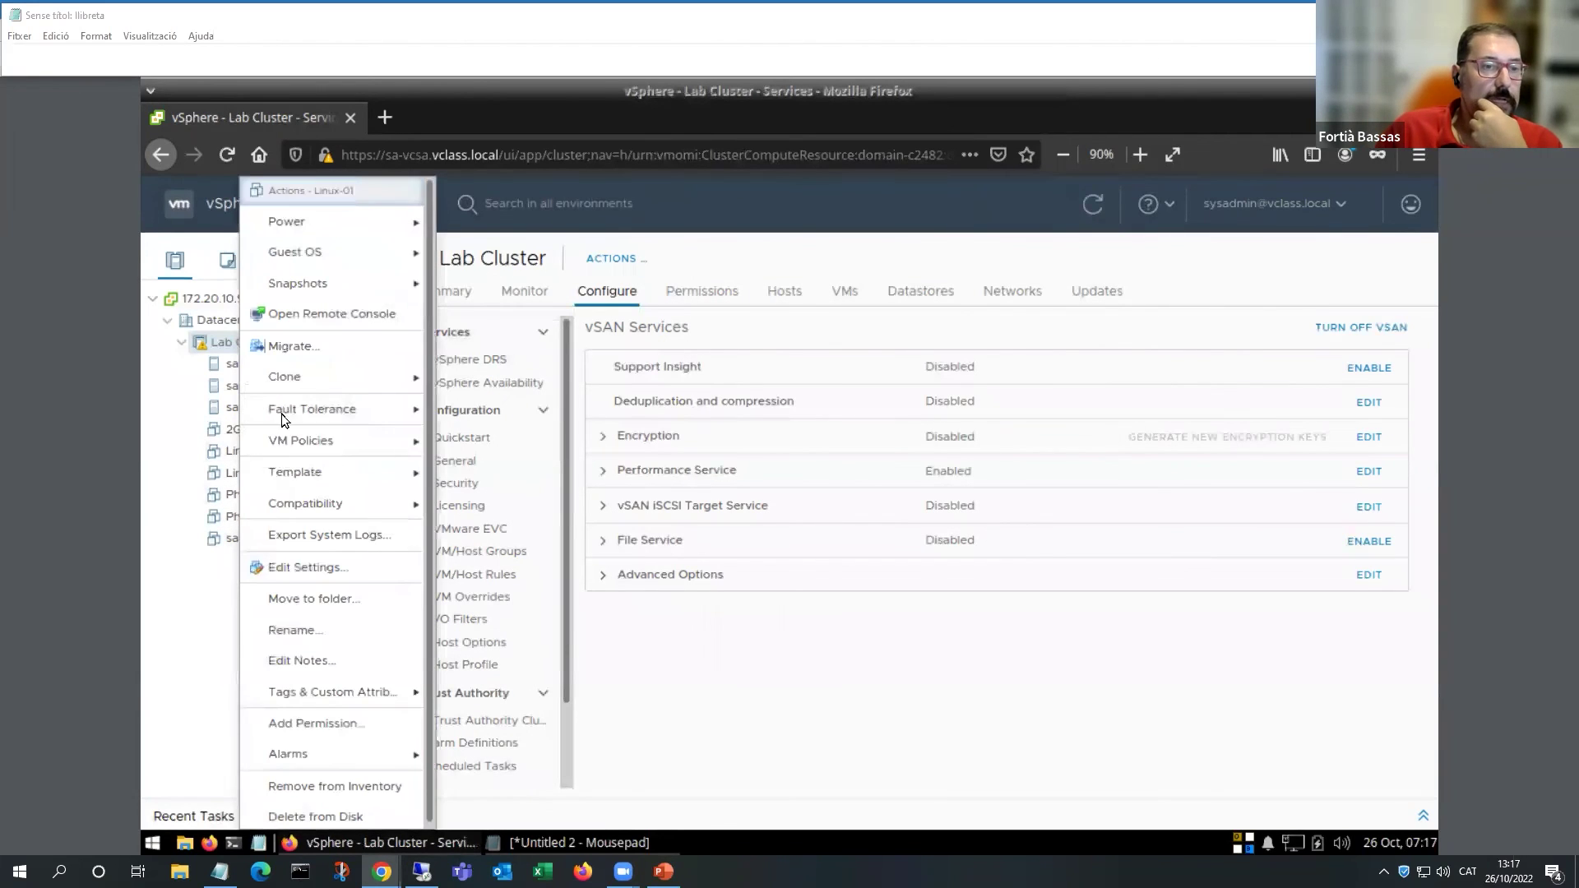
pyautogui.click(306, 352)
pyautogui.click(568, 435)
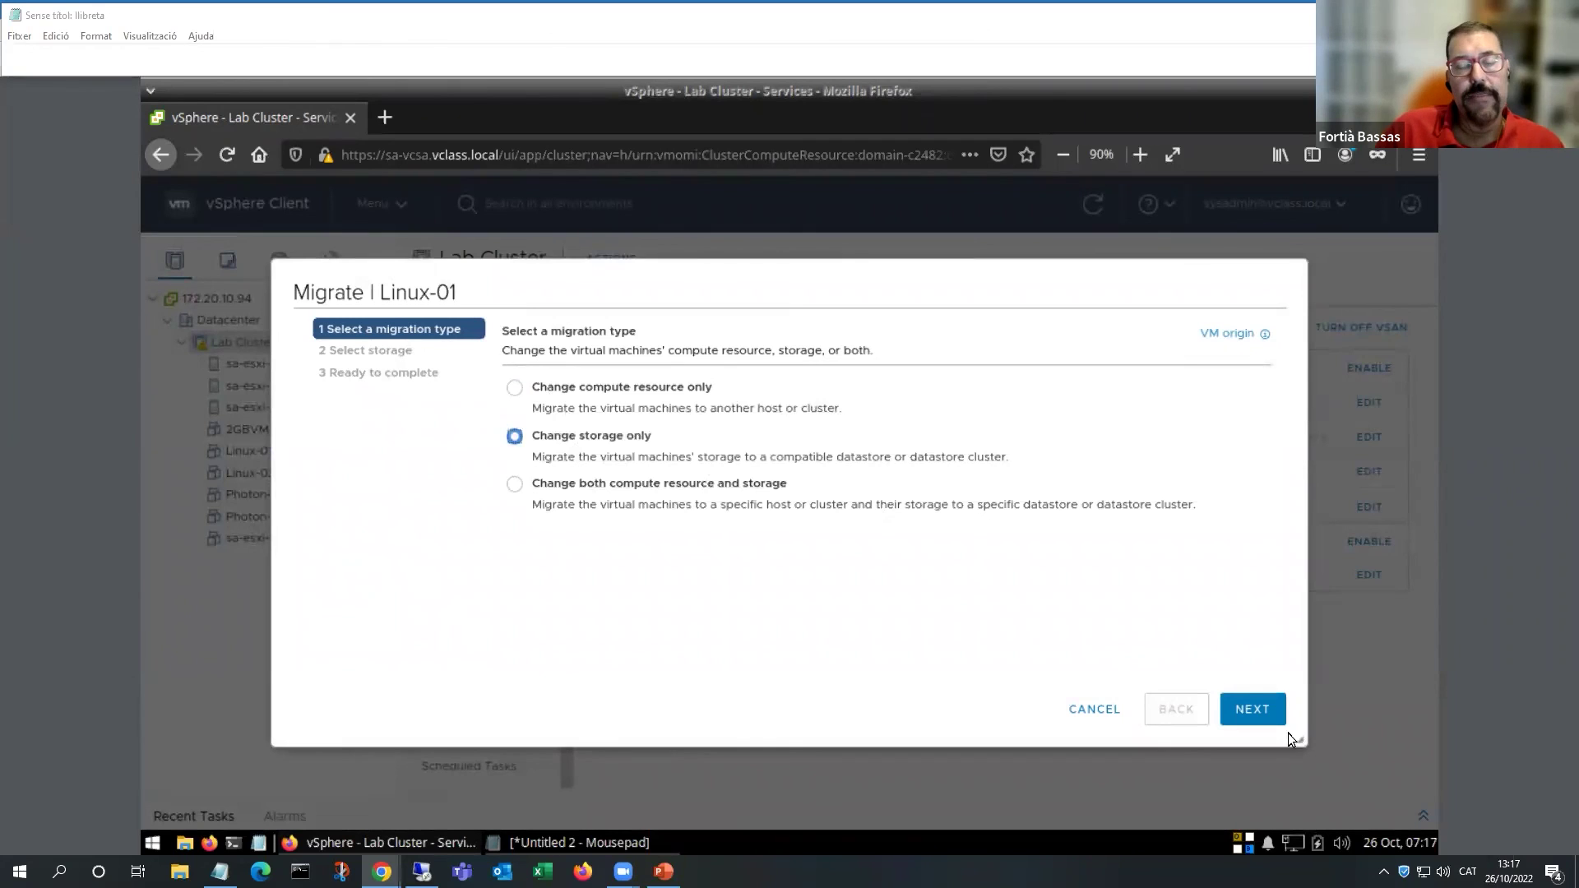
pyautogui.click(1266, 714)
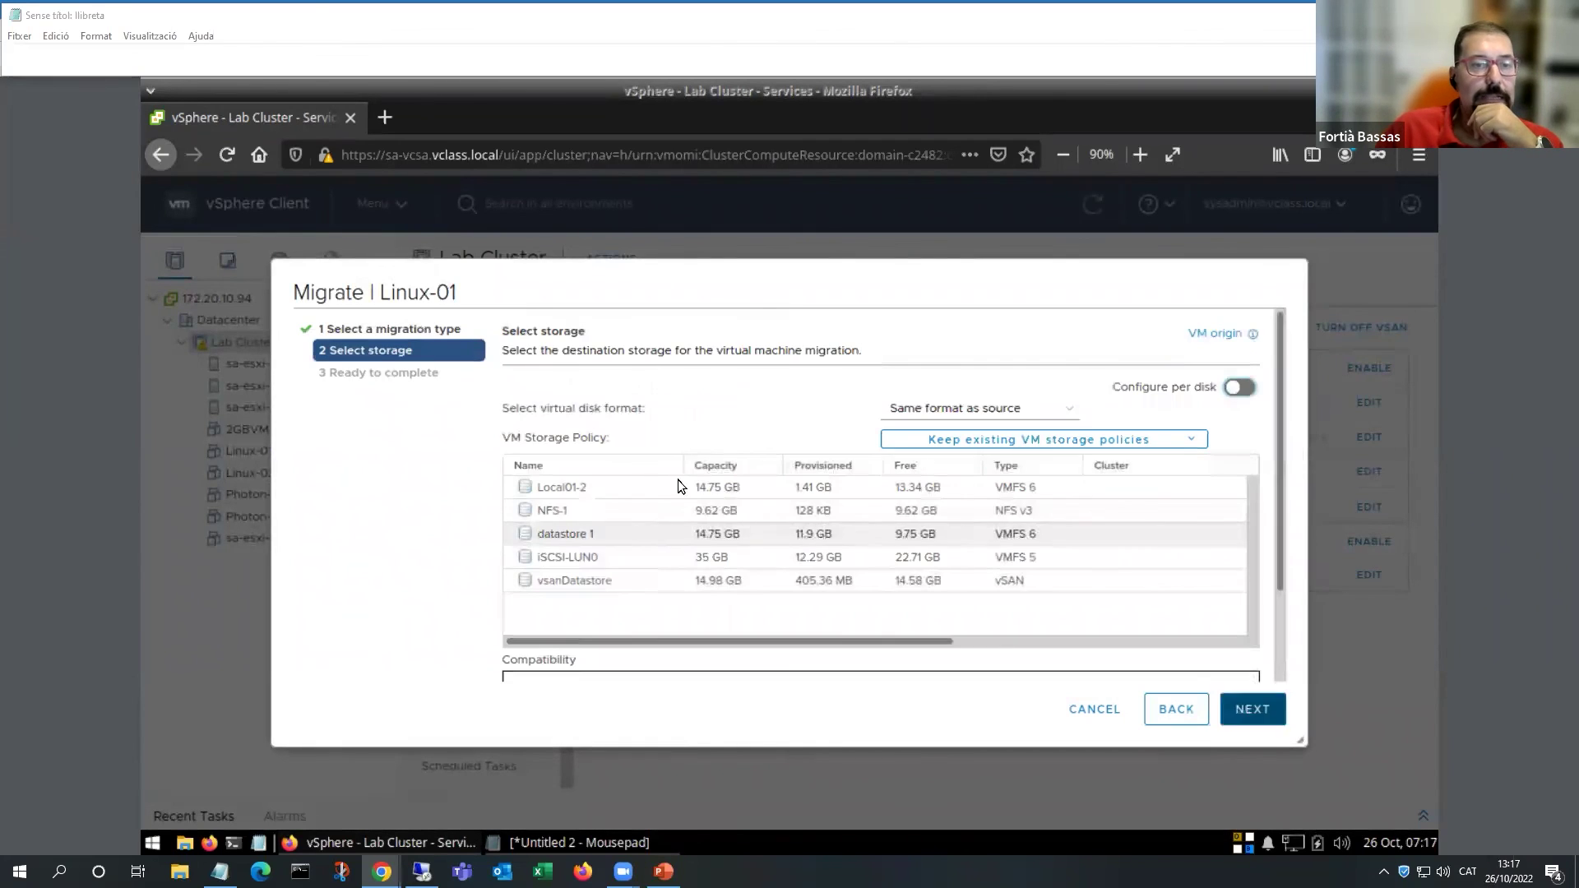
pyautogui.click(593, 579)
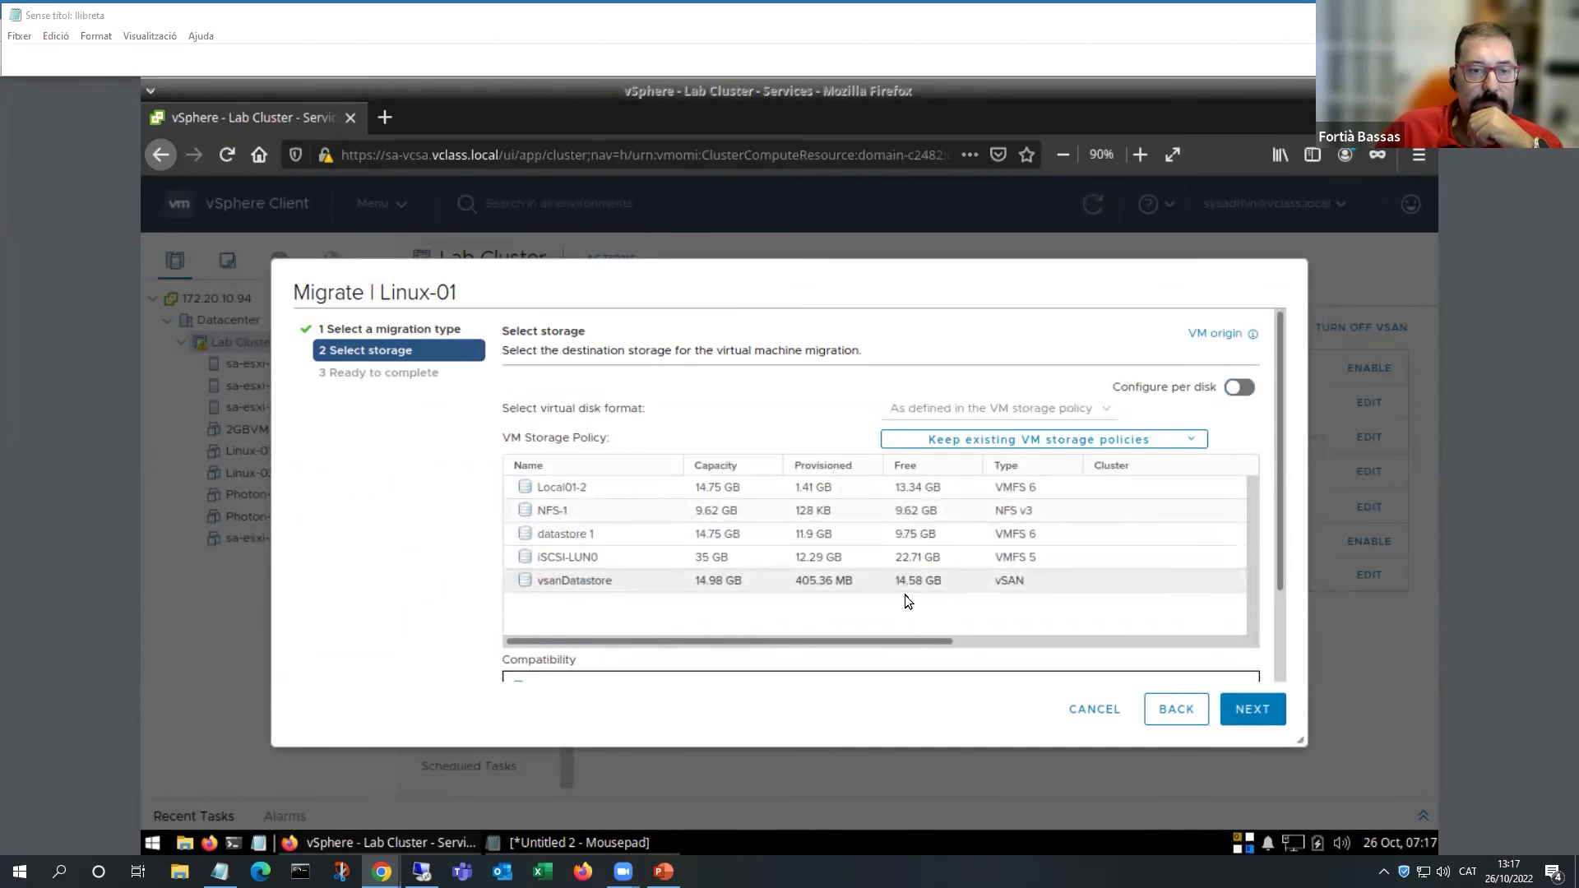
pyautogui.click(1174, 440)
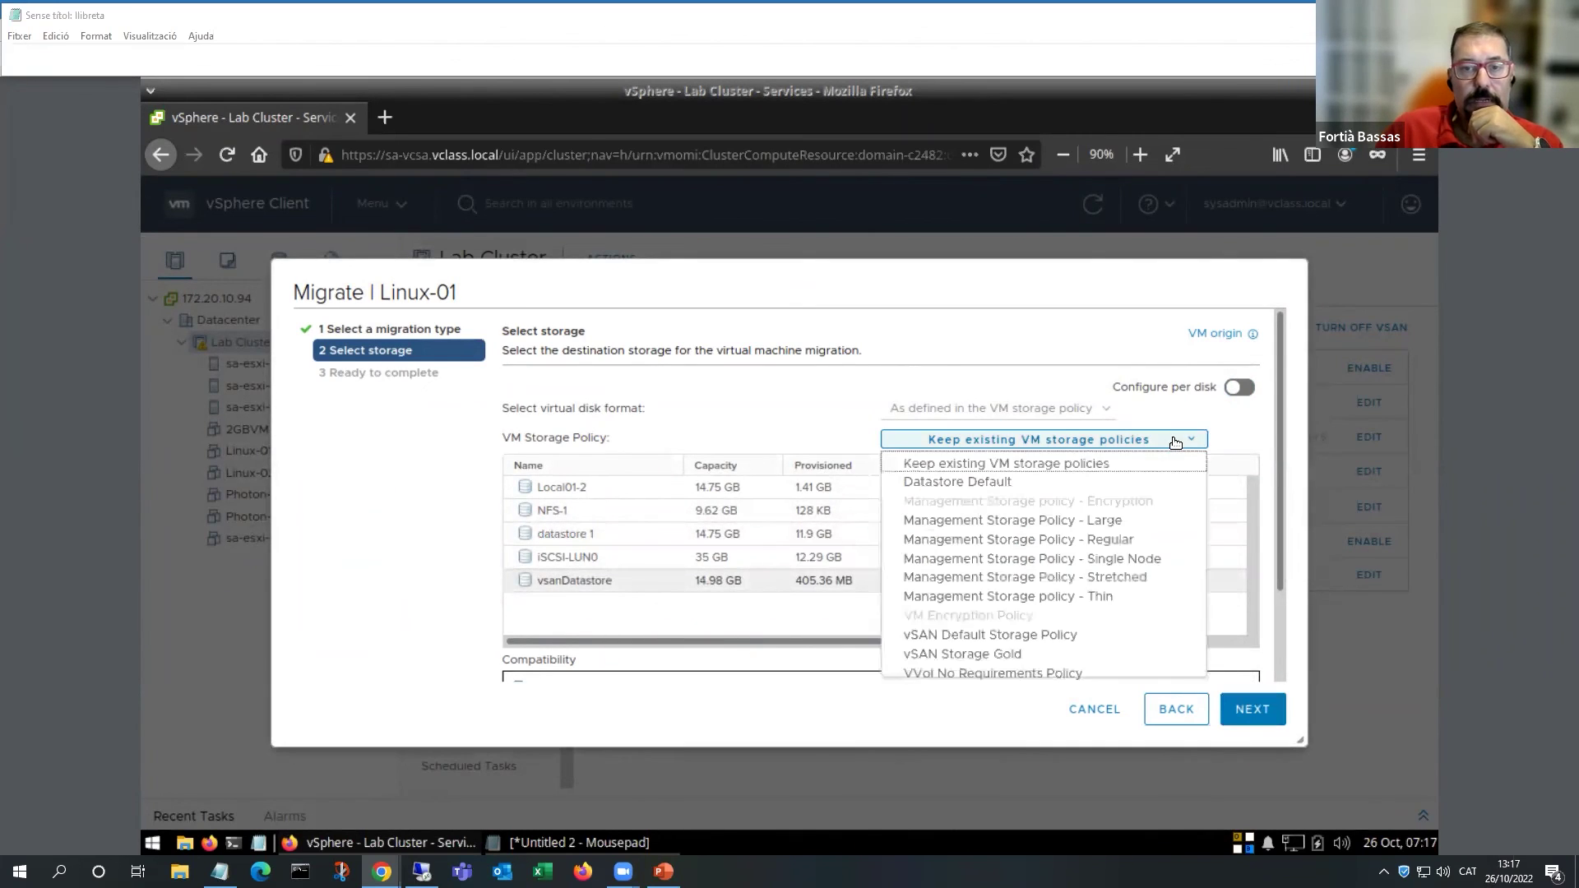
pyautogui.click(987, 644)
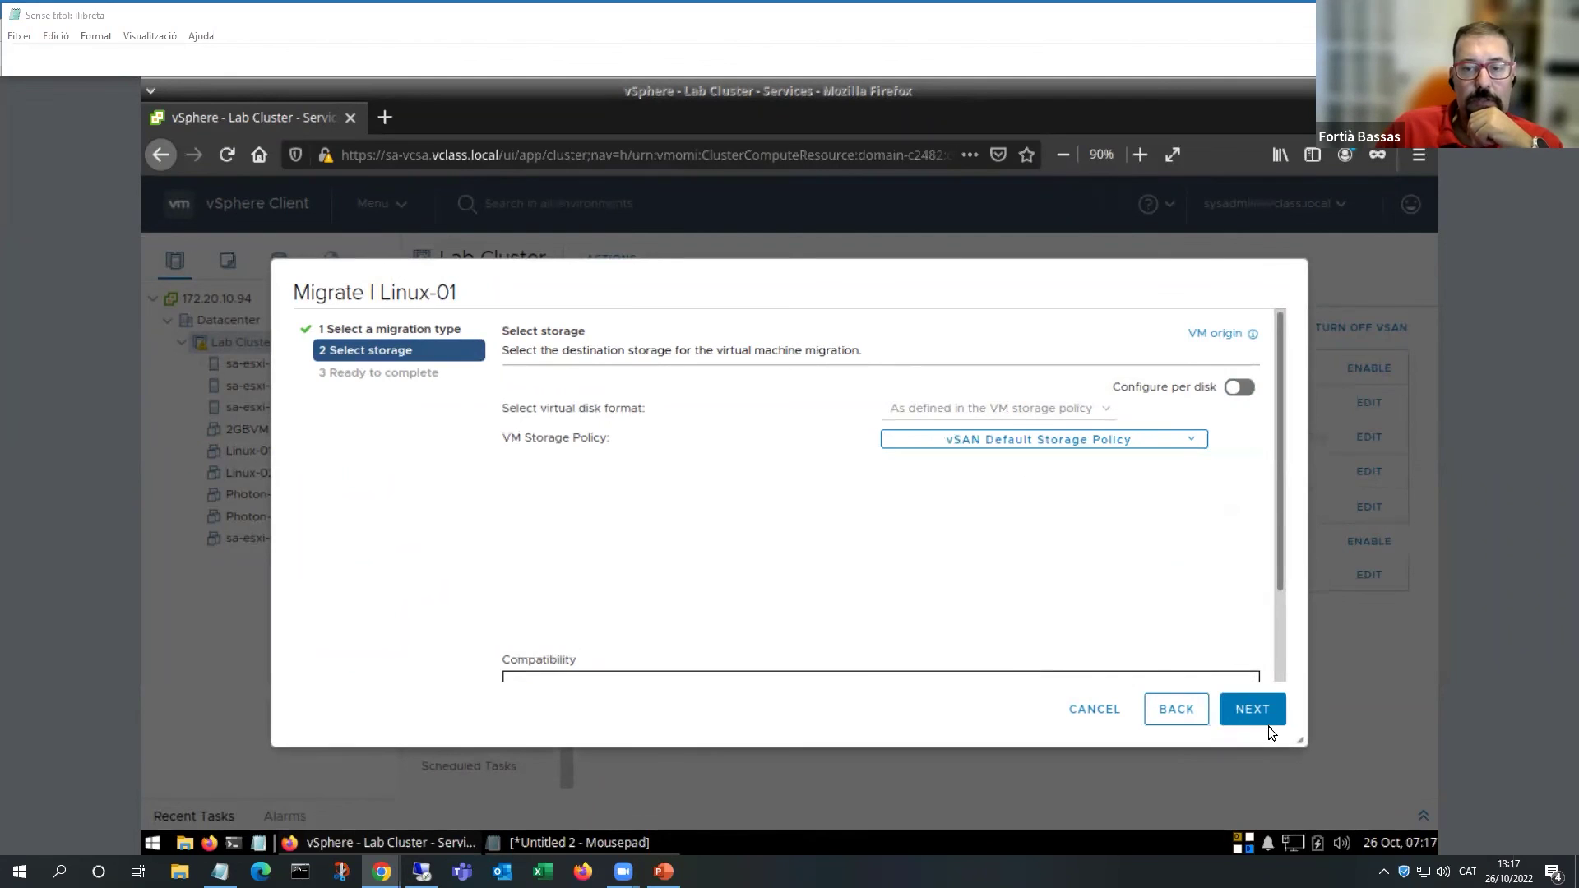
pyautogui.click(1252, 709)
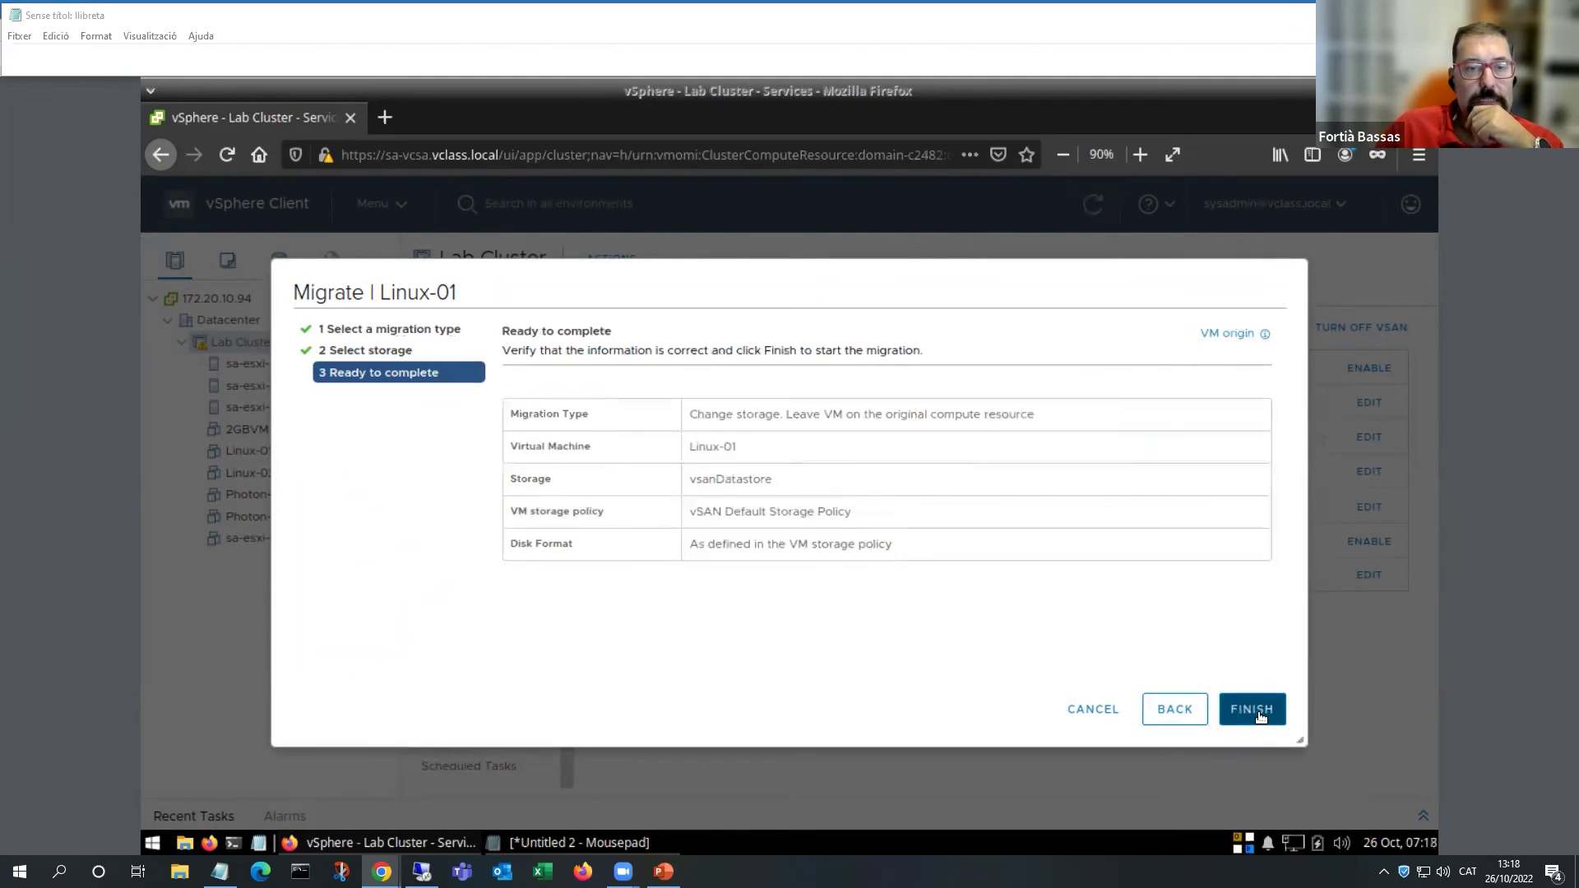
pyautogui.click(1259, 713)
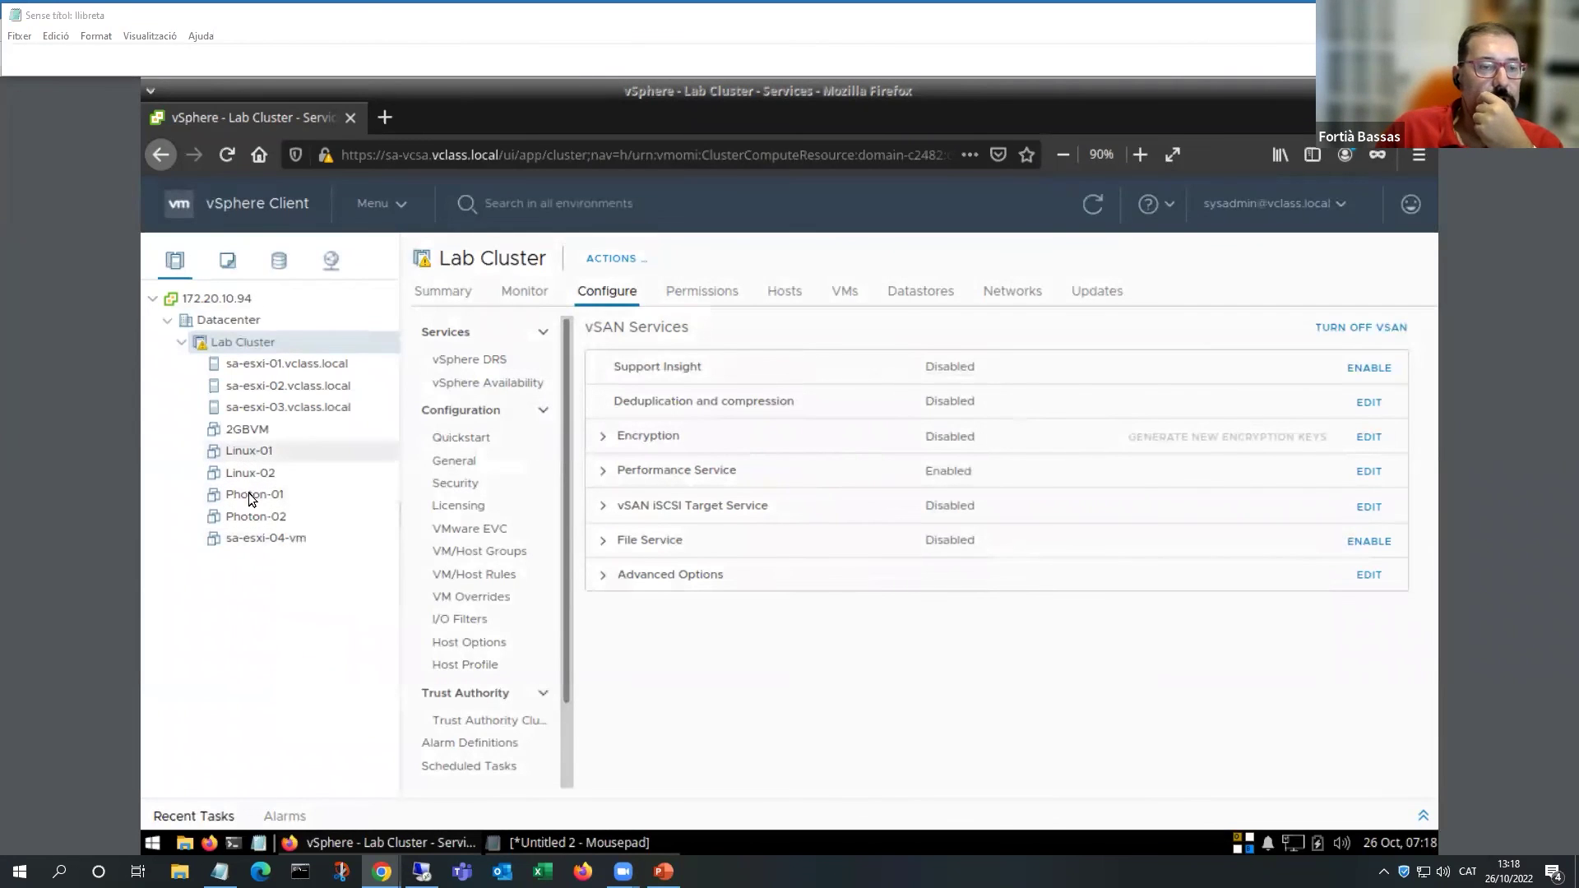
# Migrate only Photon-01's storage to vsanDatastore with the vSAN Storage Gold policy, then show Recent Tasks.
pyautogui.rightClick(253, 501)
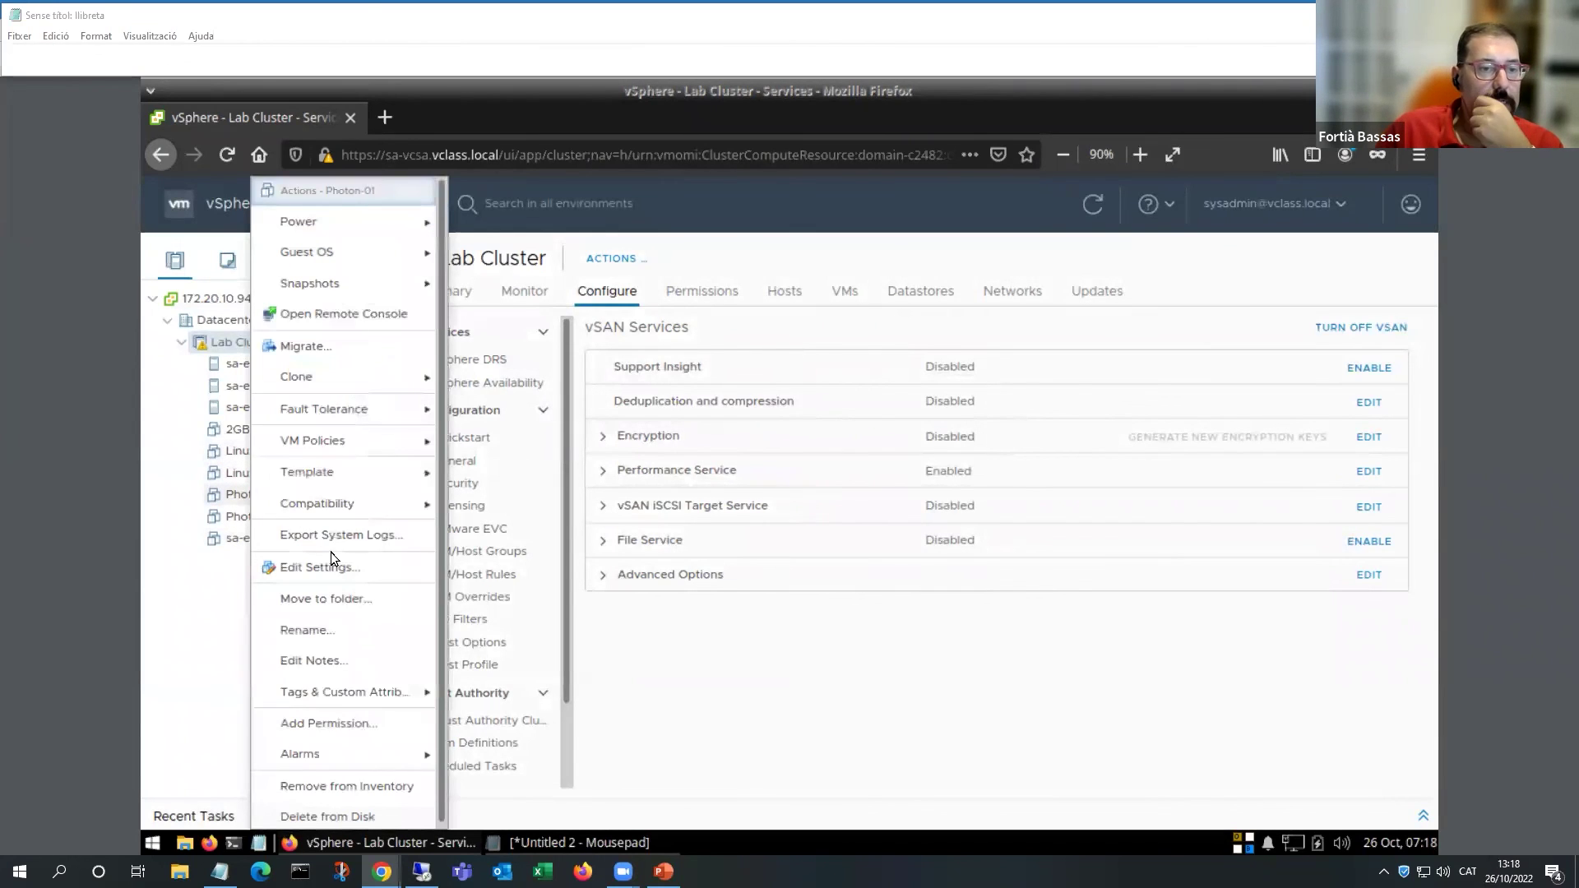
pyautogui.click(358, 356)
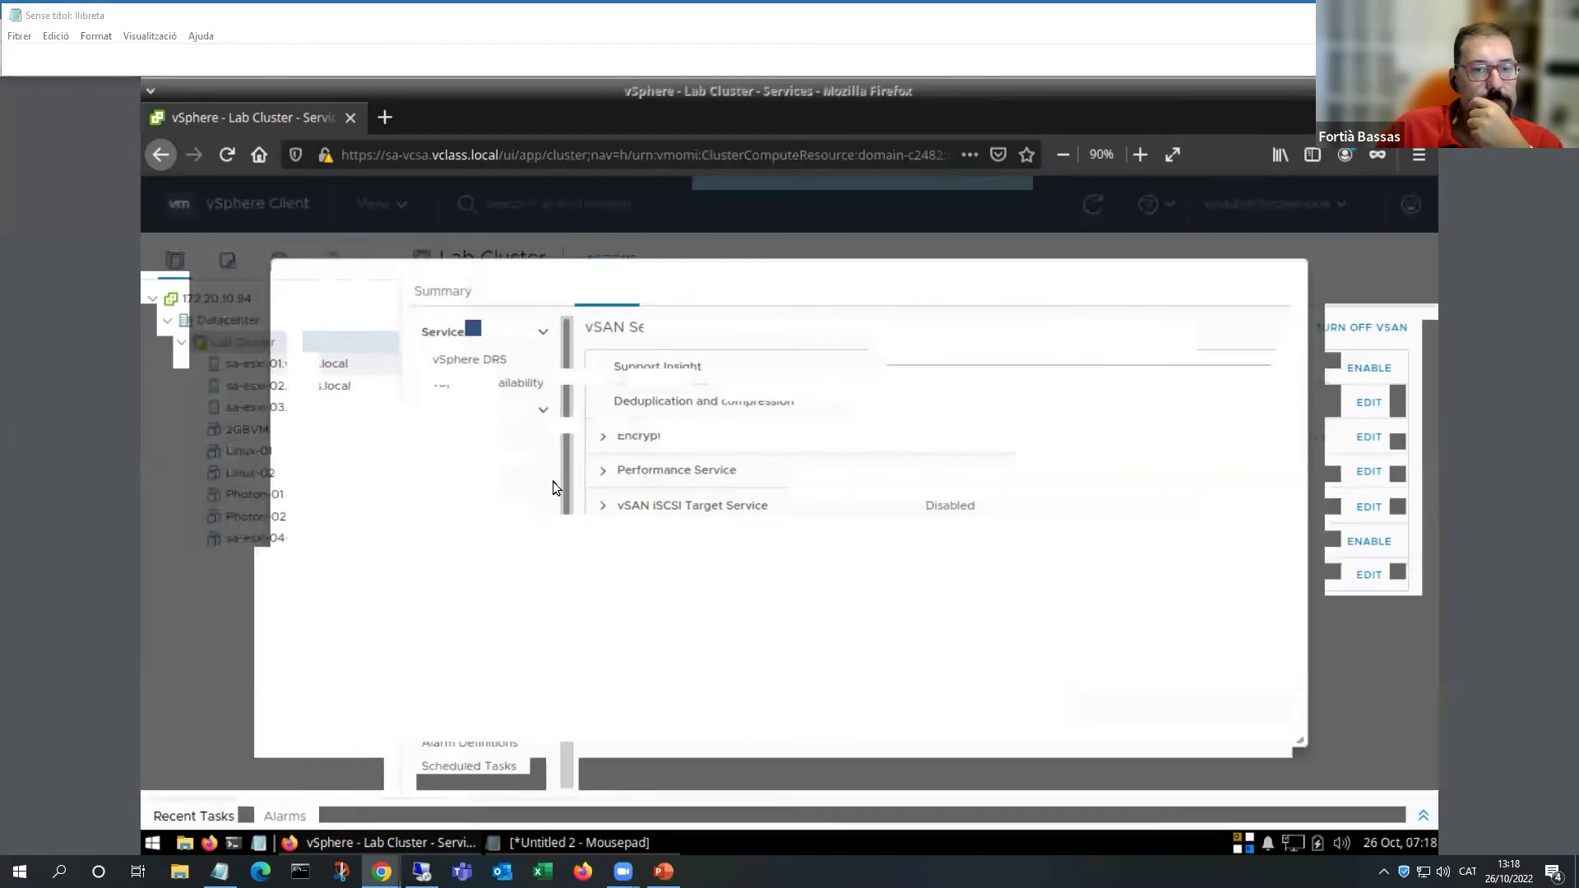
pyautogui.click(569, 437)
pyautogui.click(1236, 714)
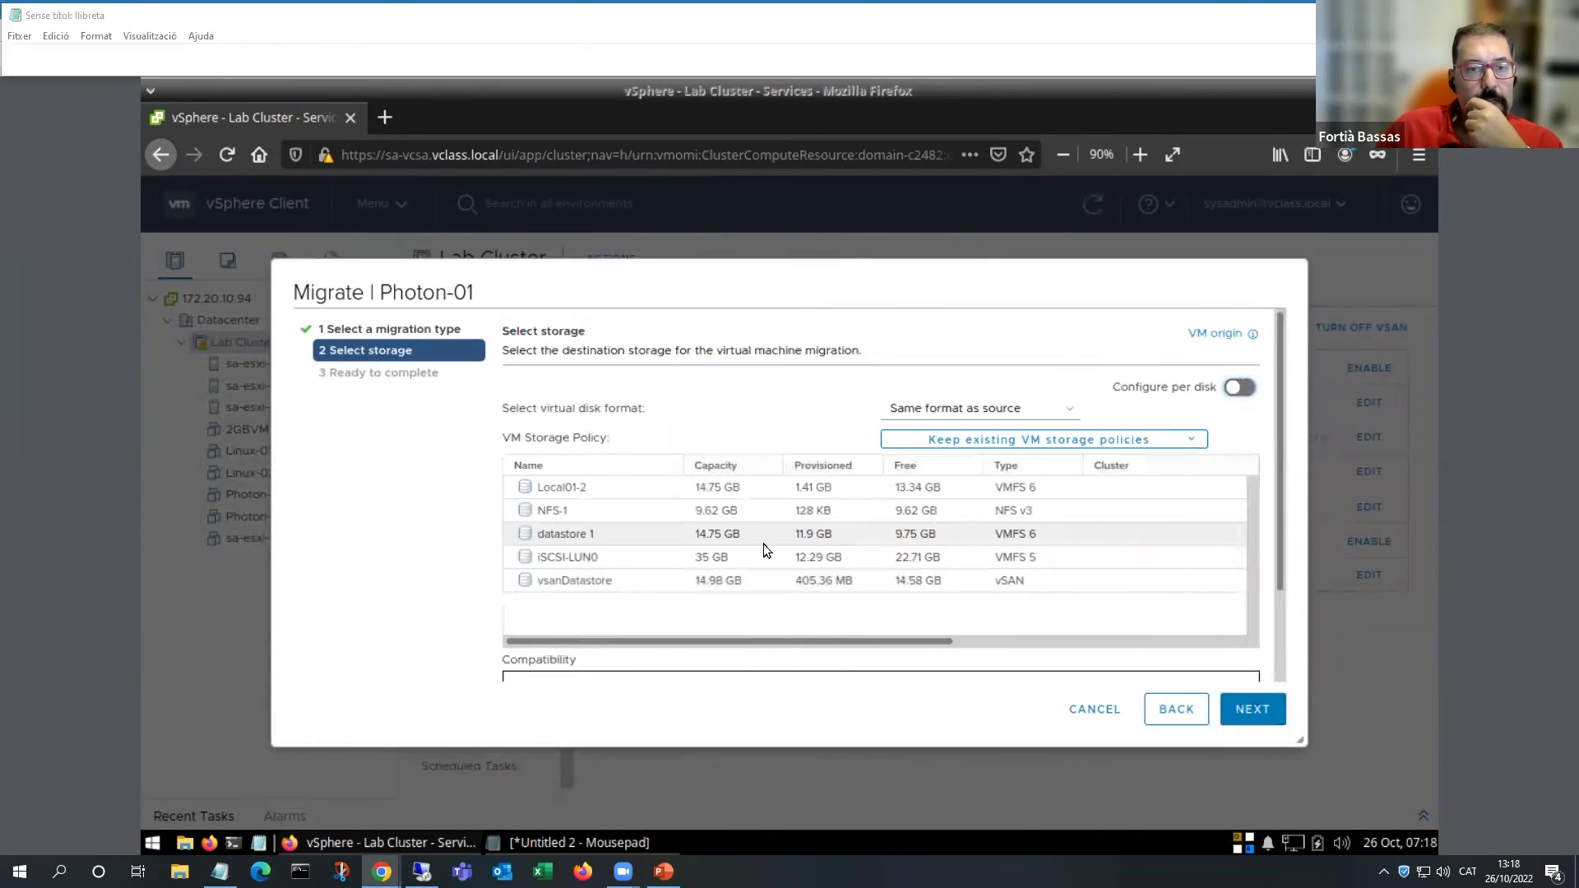
pyautogui.click(658, 583)
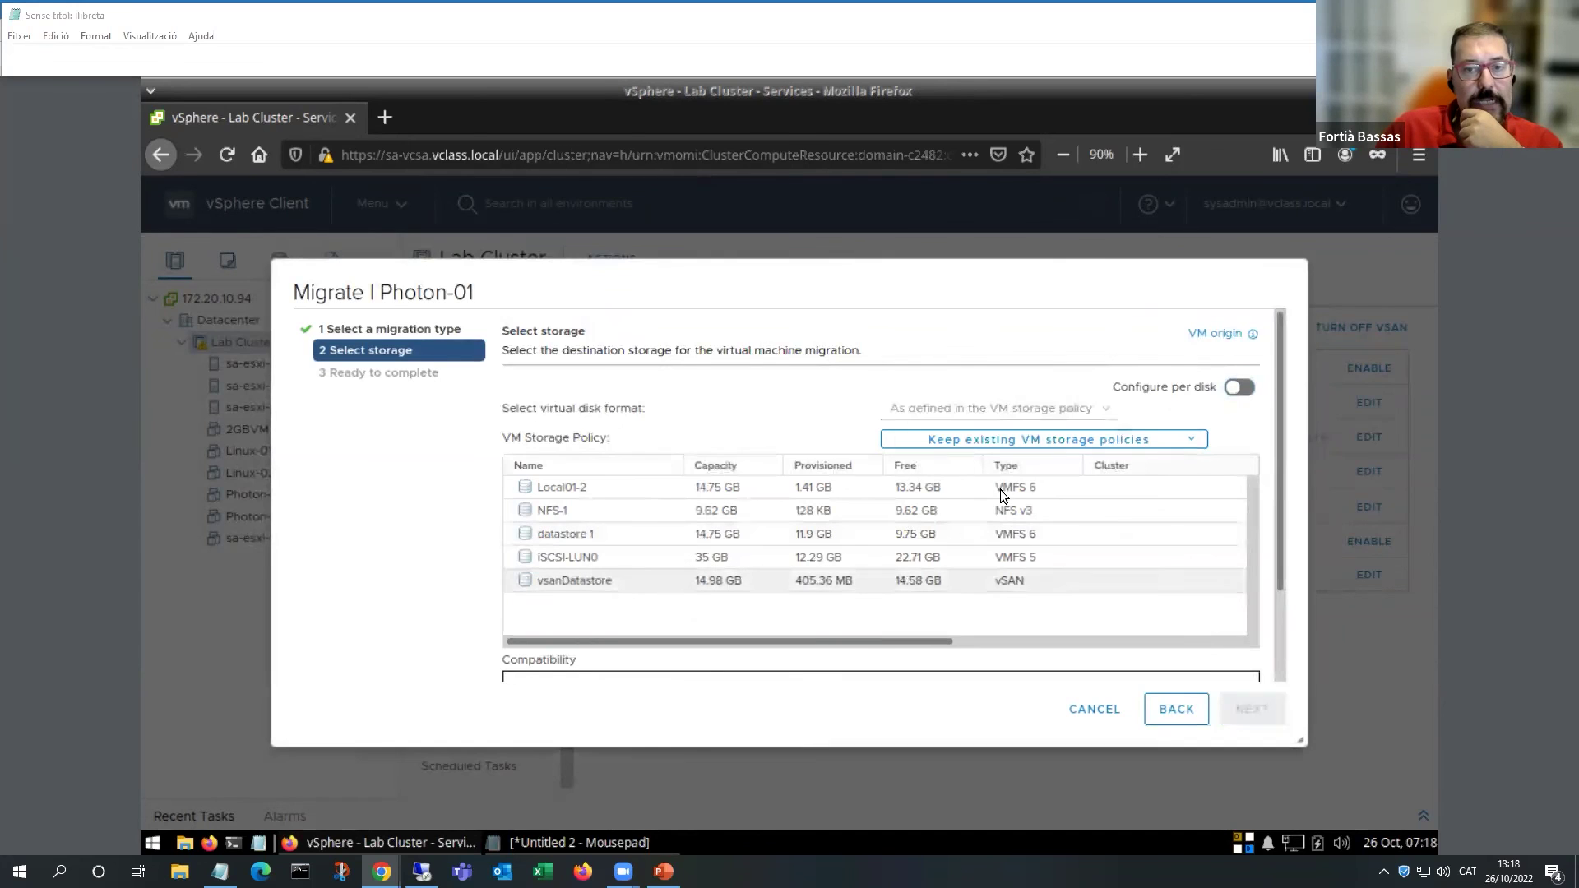
pyautogui.click(1073, 443)
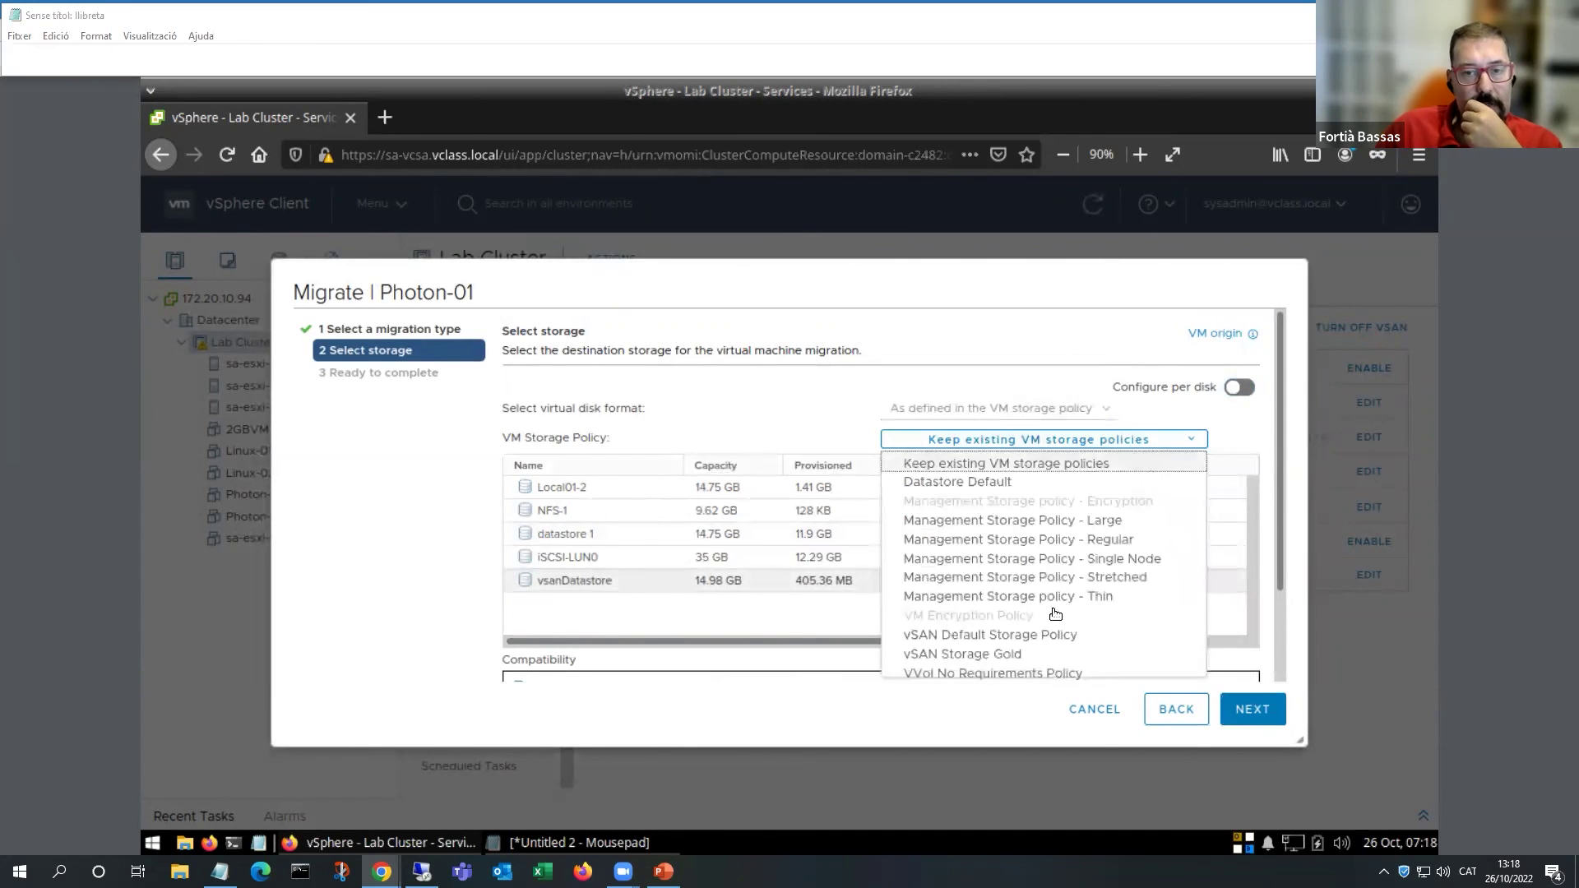
pyautogui.click(1022, 655)
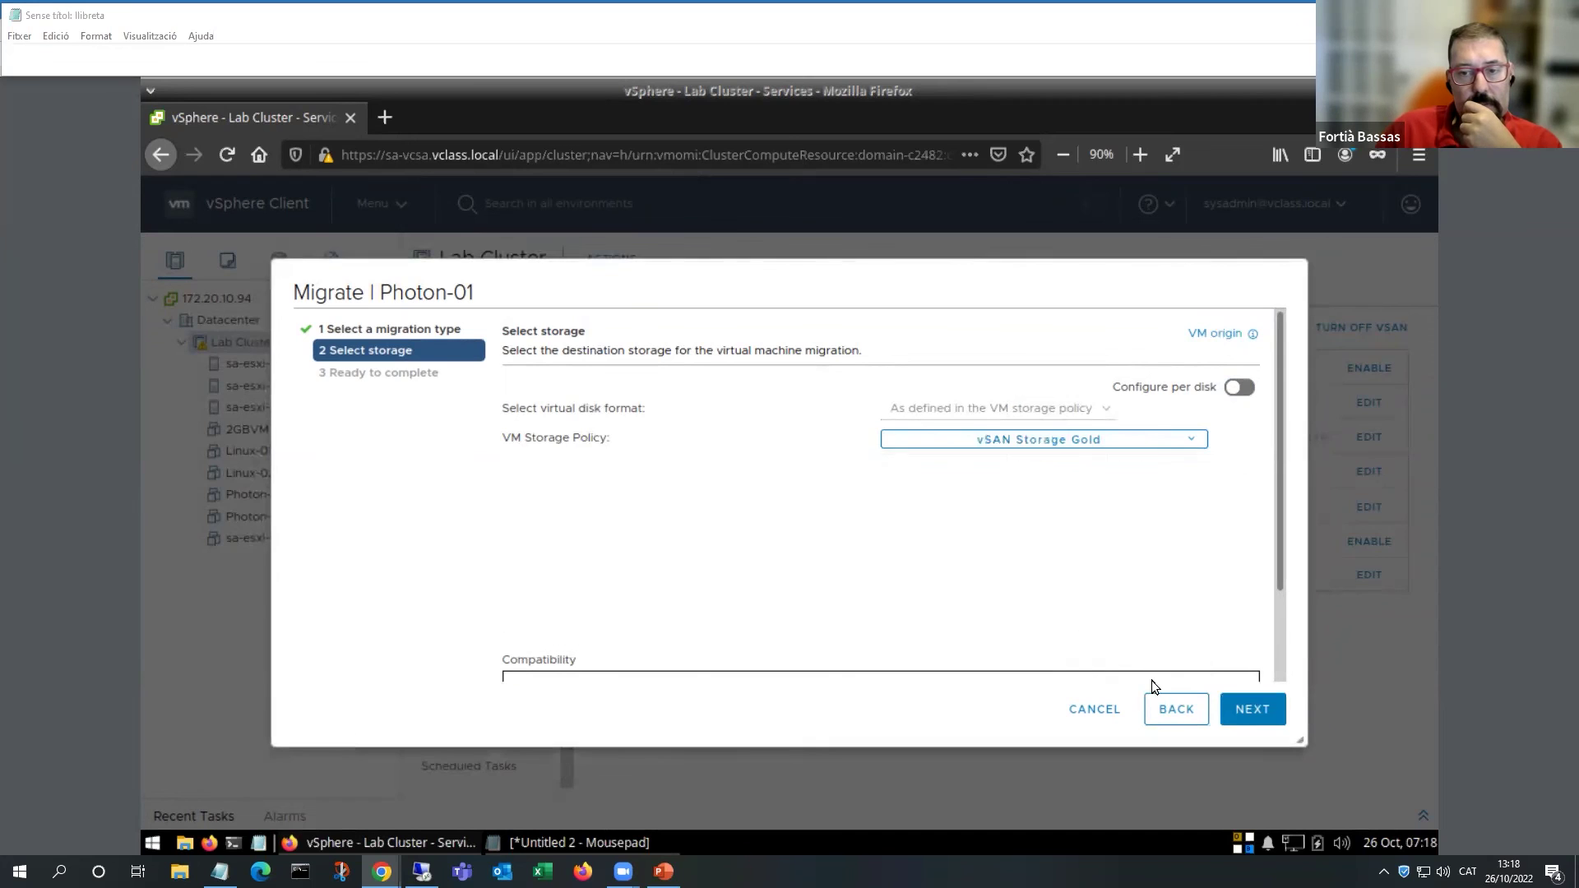
pyautogui.click(1265, 716)
pyautogui.click(1256, 712)
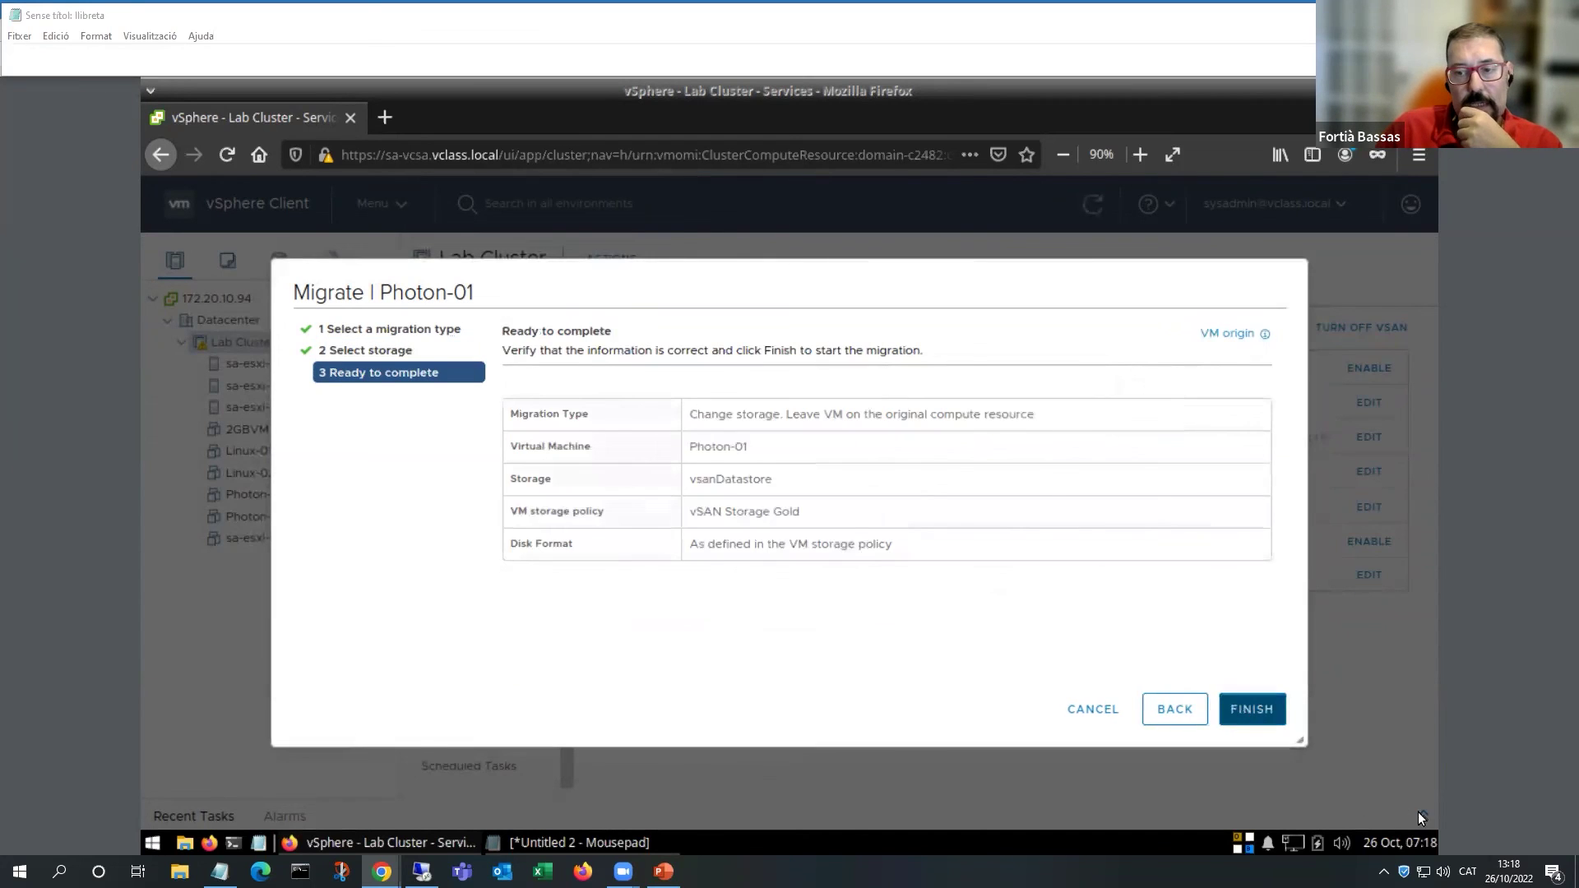
pyautogui.click(1423, 820)
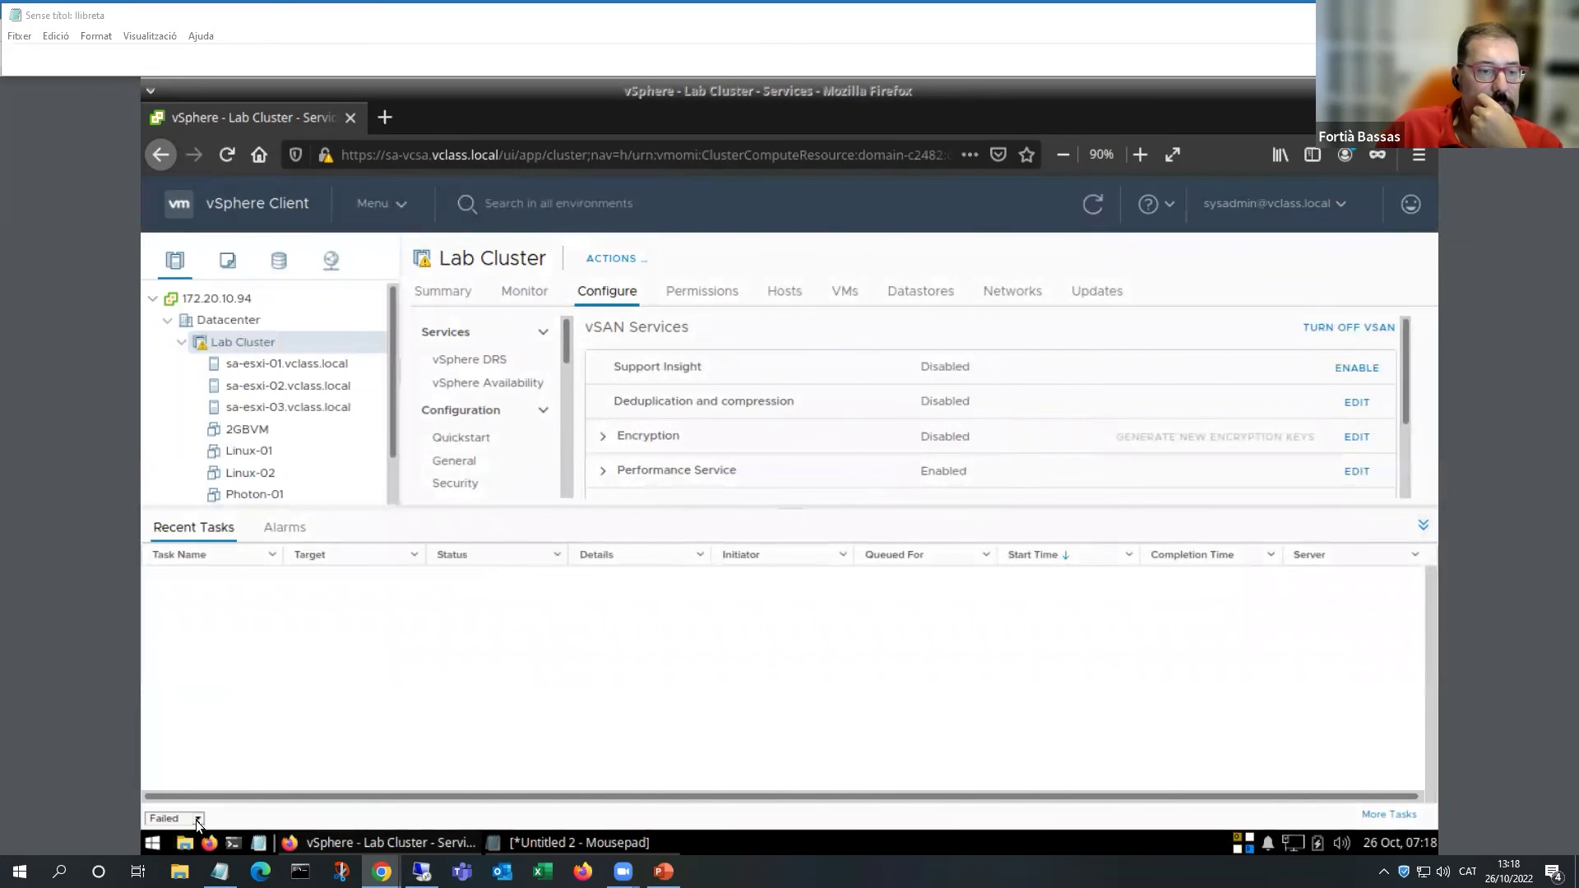
# Switch the Recent Tasks filter from Failed to All, verify both Relocate tasks completed, then collapse it.
pyautogui.click(195, 819)
pyautogui.click(178, 749)
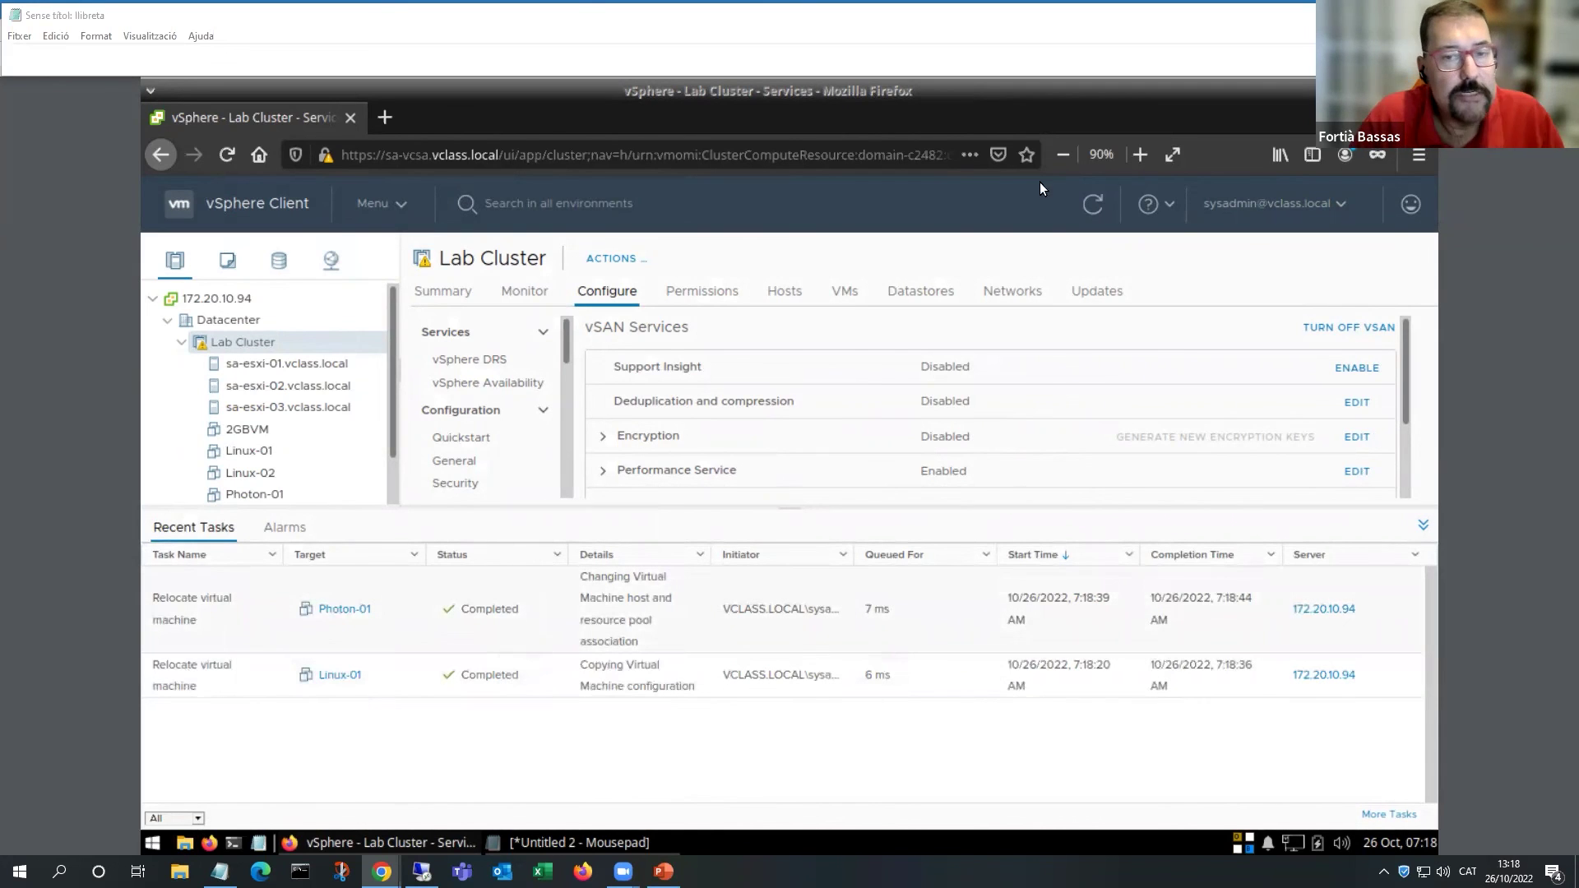
pyautogui.click(1429, 527)
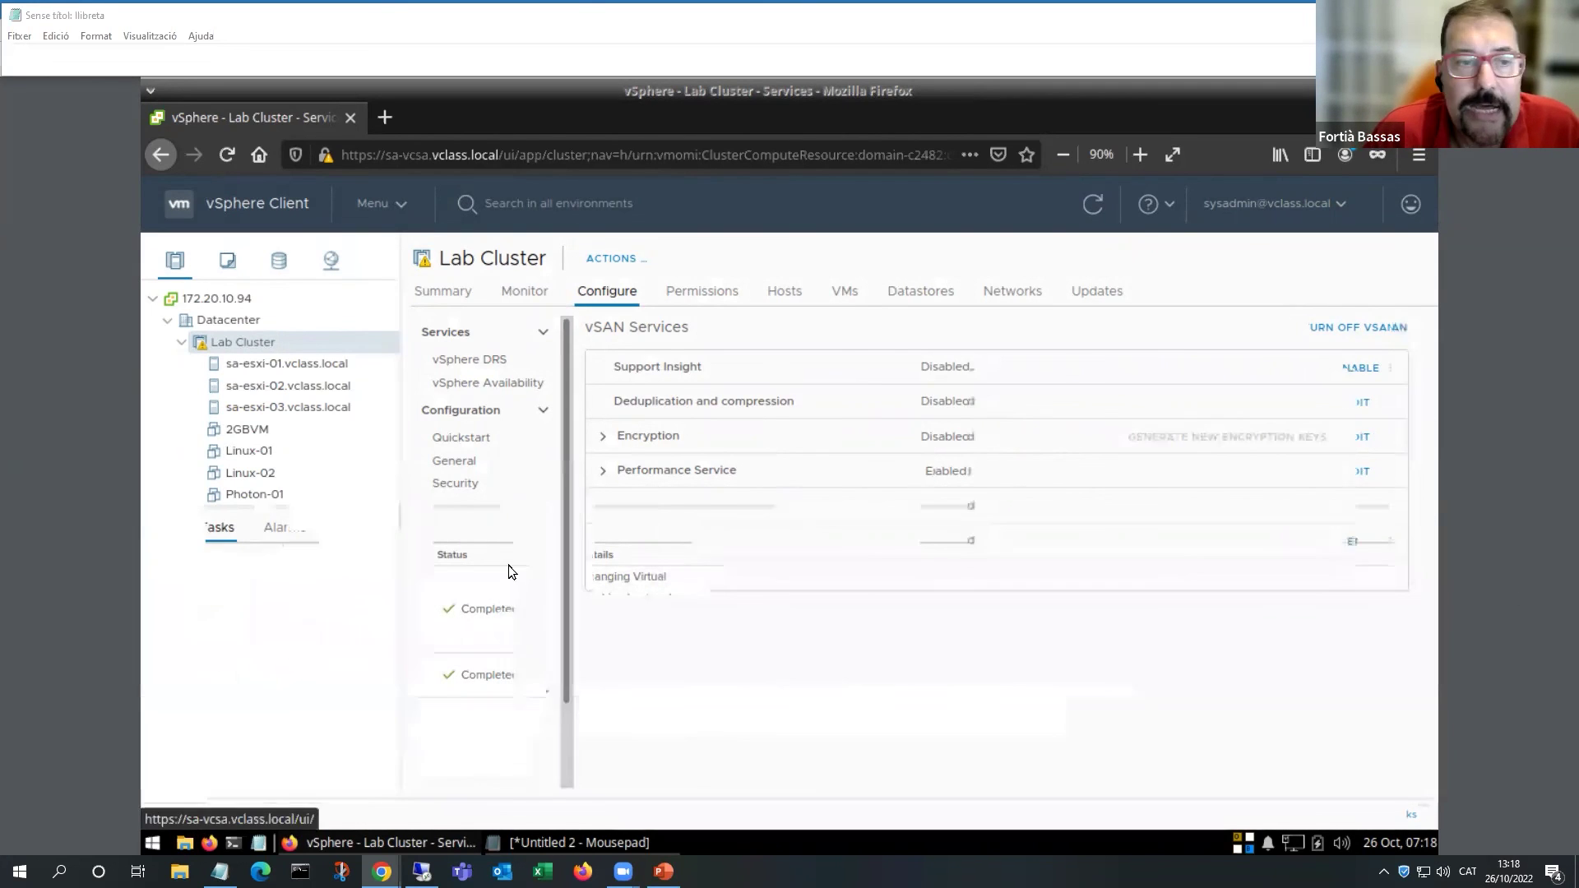
# Check Linux-01's Summary VM Hardware shows its 4 GB thin-provisioned disk on vsanDatastore.
pyautogui.click(242, 451)
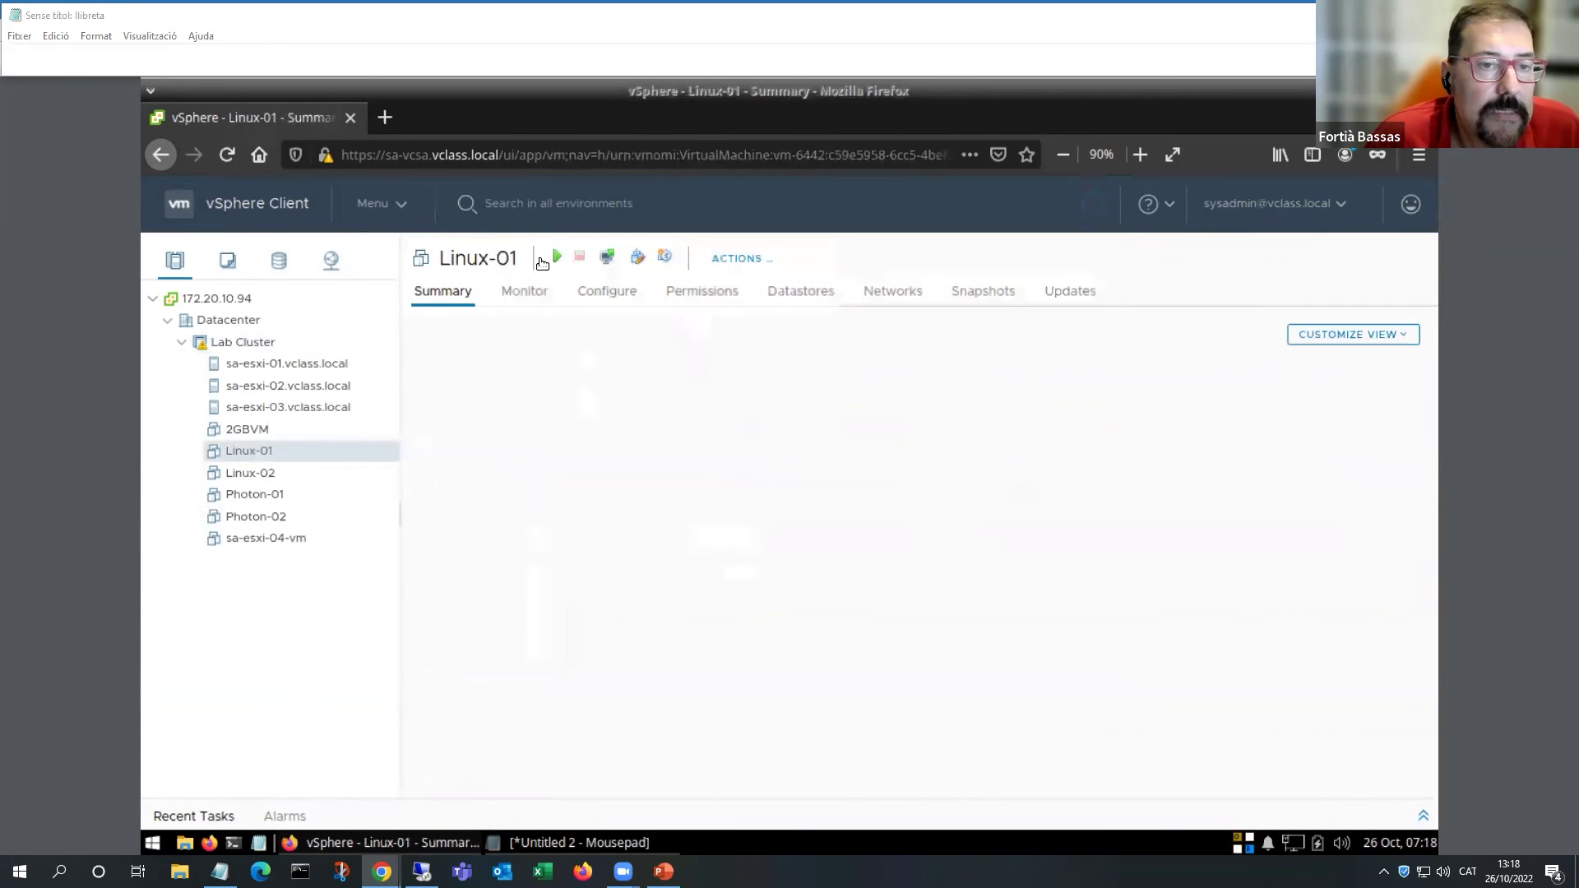
pyautogui.click(288, 494)
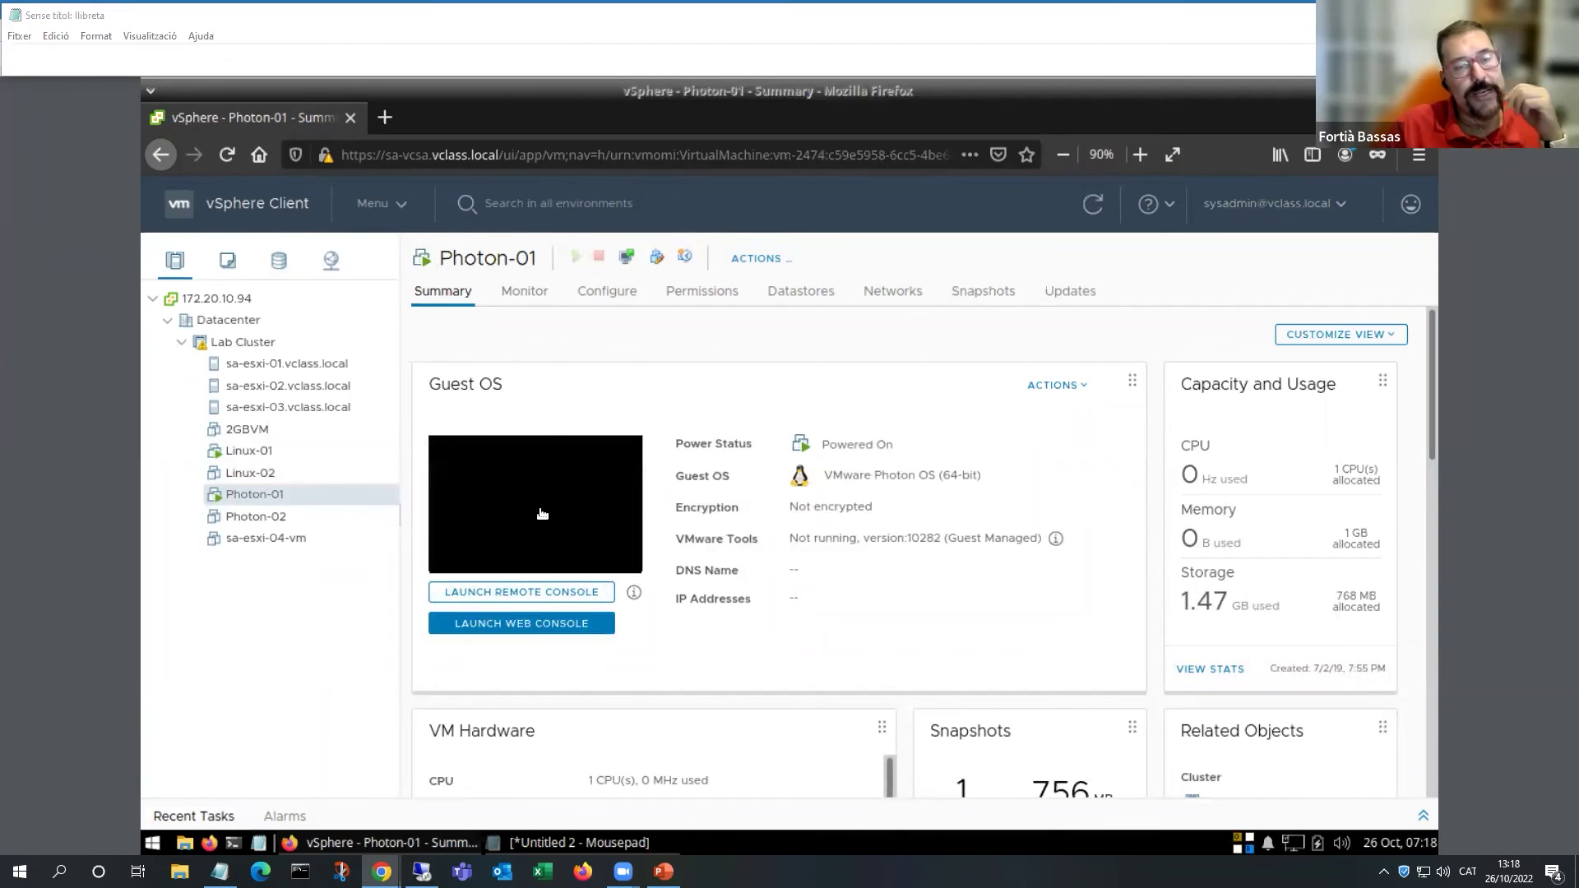
pyautogui.click(253, 448)
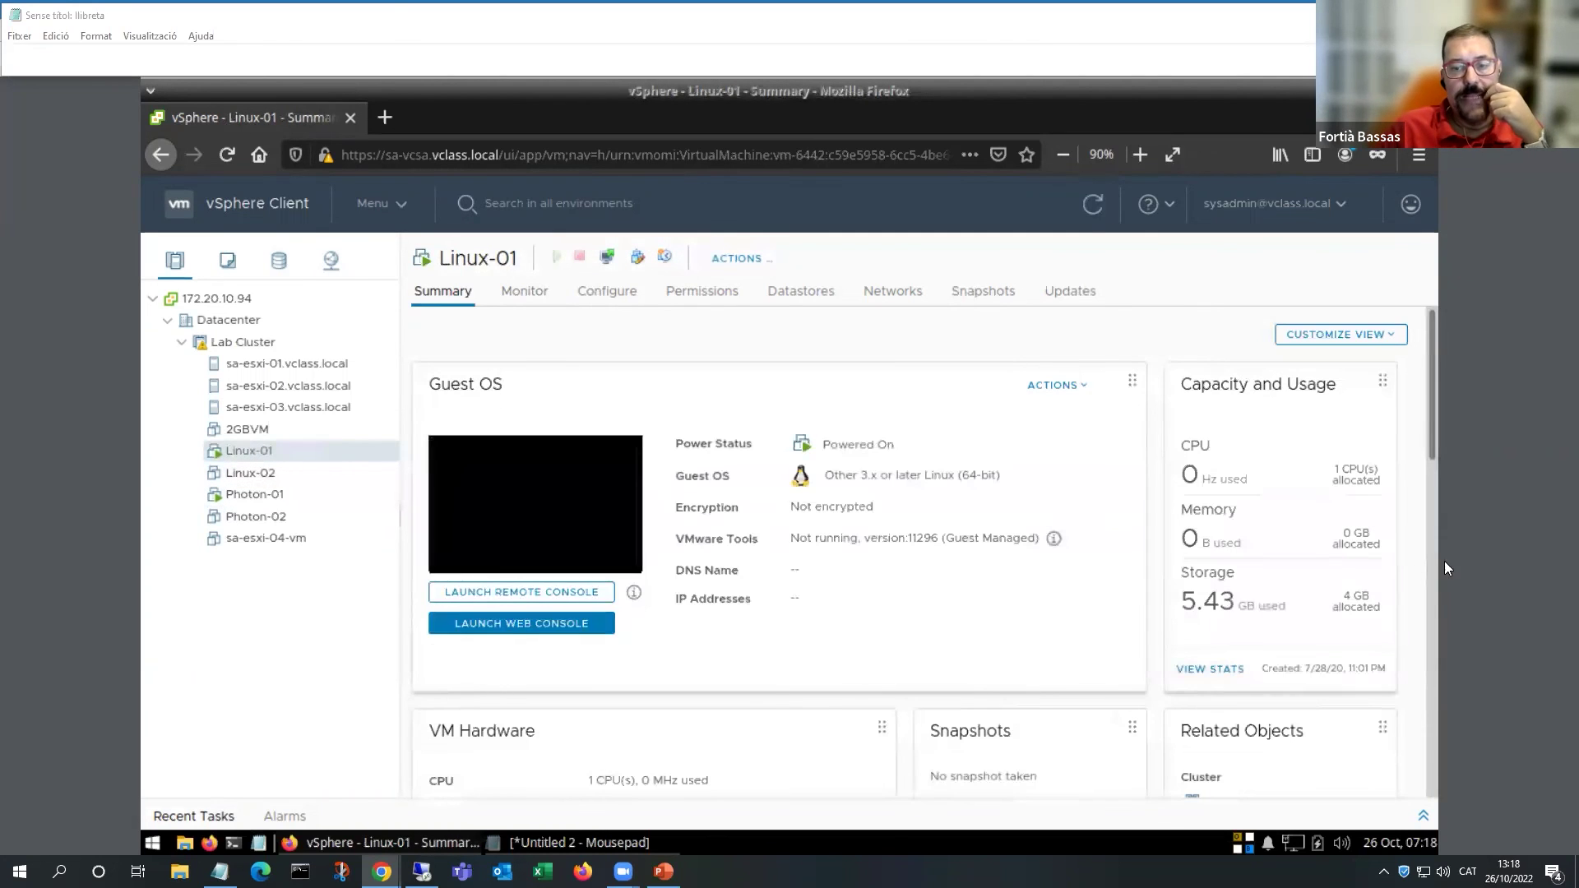
pyautogui.scroll(-3, 1287, 575)
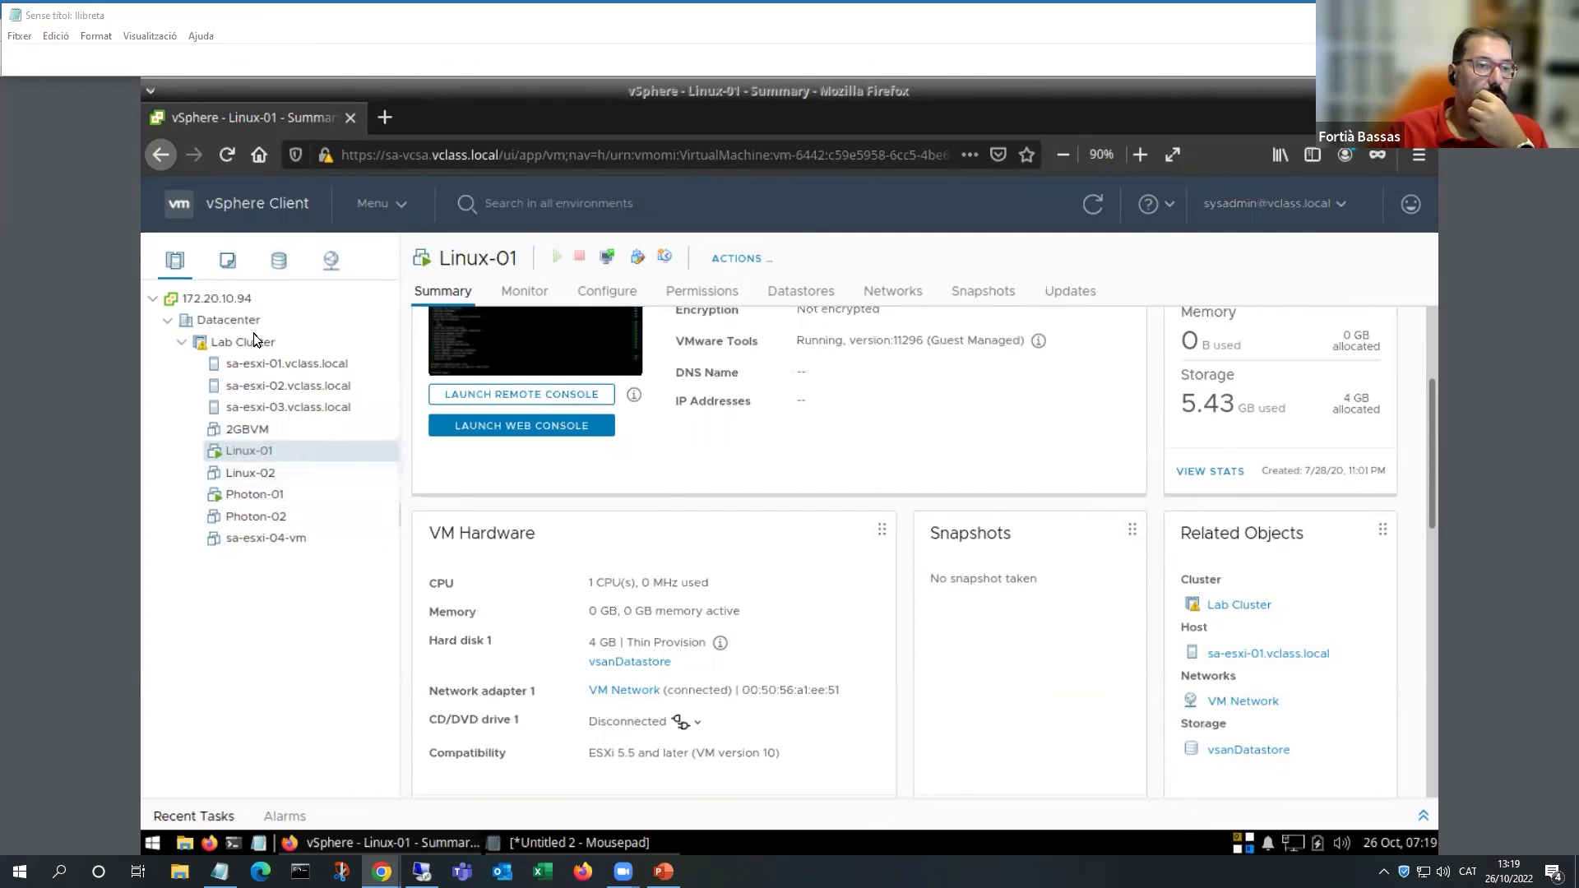
# Review vsanDatastore's Summary listing 2 virtual machines, then open its empty Monitor issues view.
pyautogui.click(279, 260)
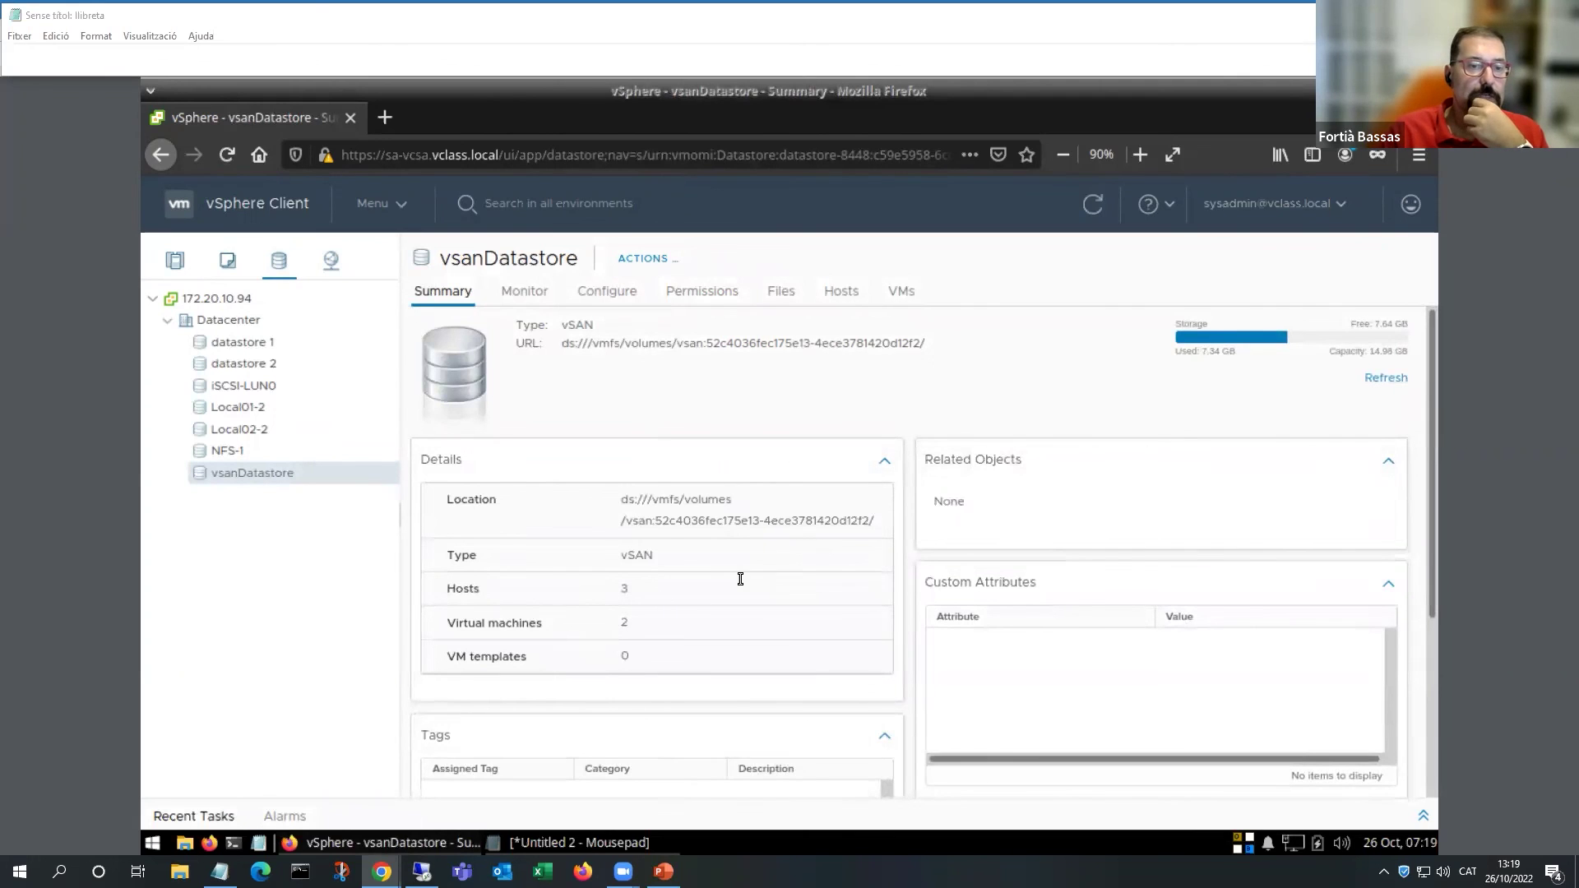
pyautogui.scroll(-2, 735, 565)
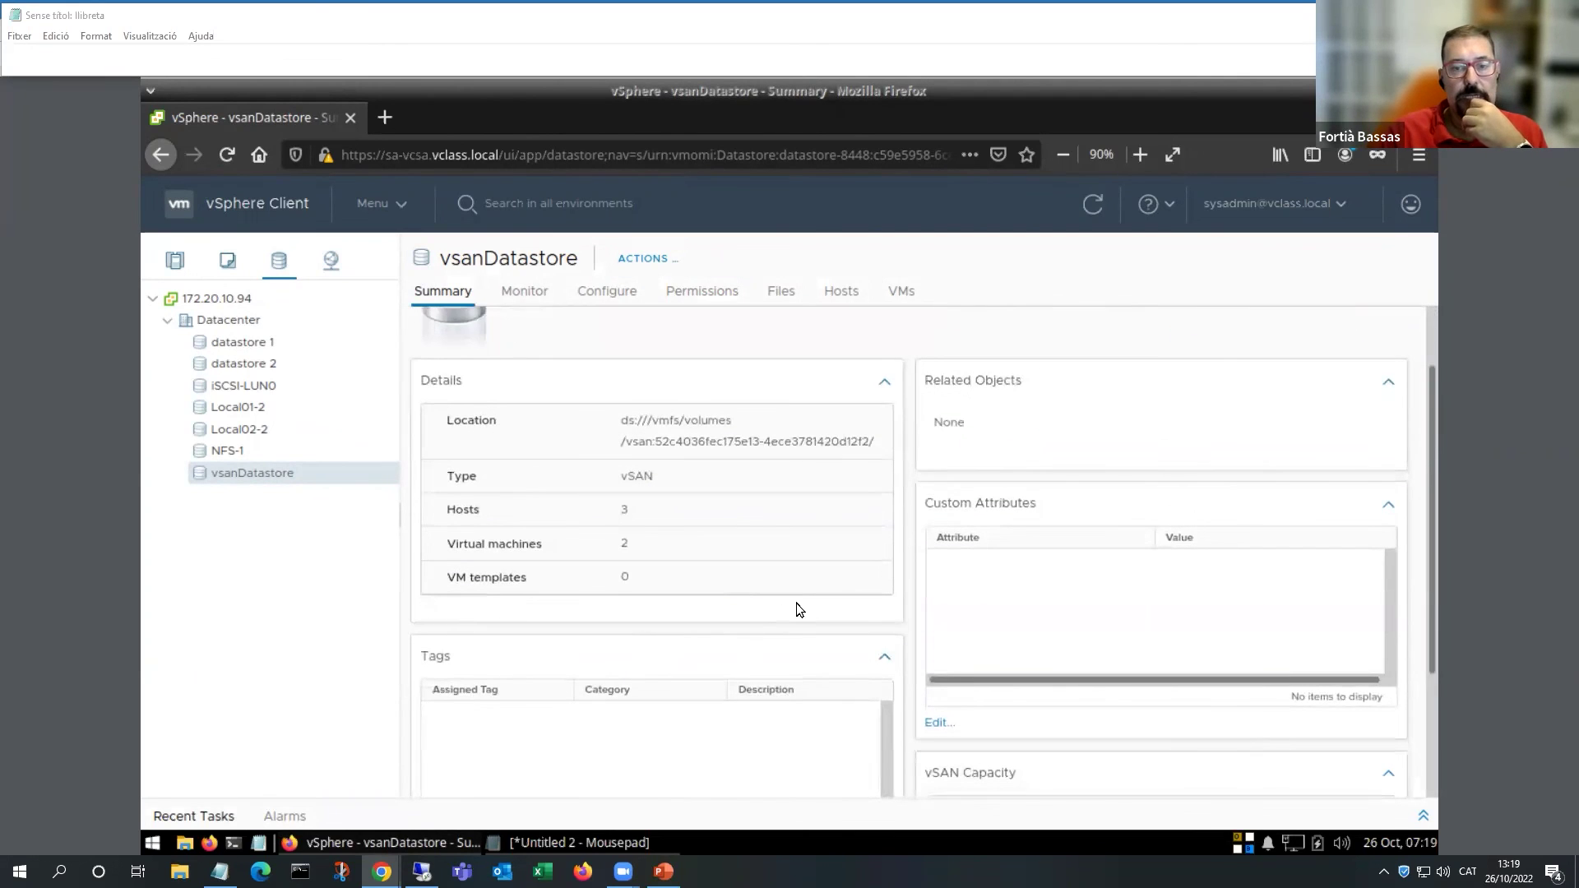
pyautogui.scroll(-2, 796, 592)
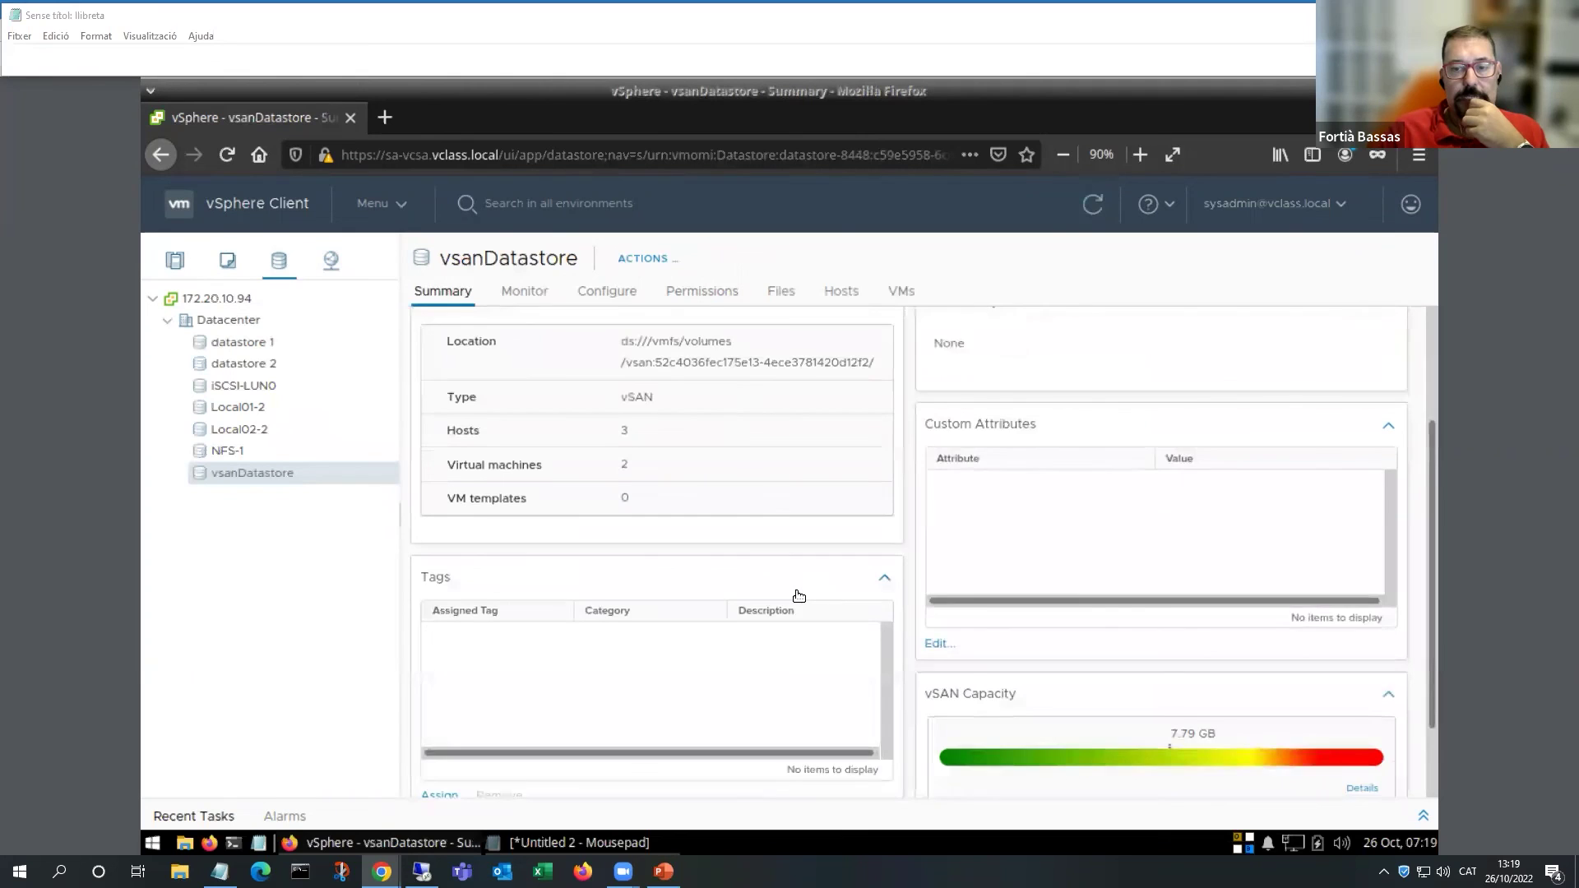
pyautogui.scroll(-2, 798, 595)
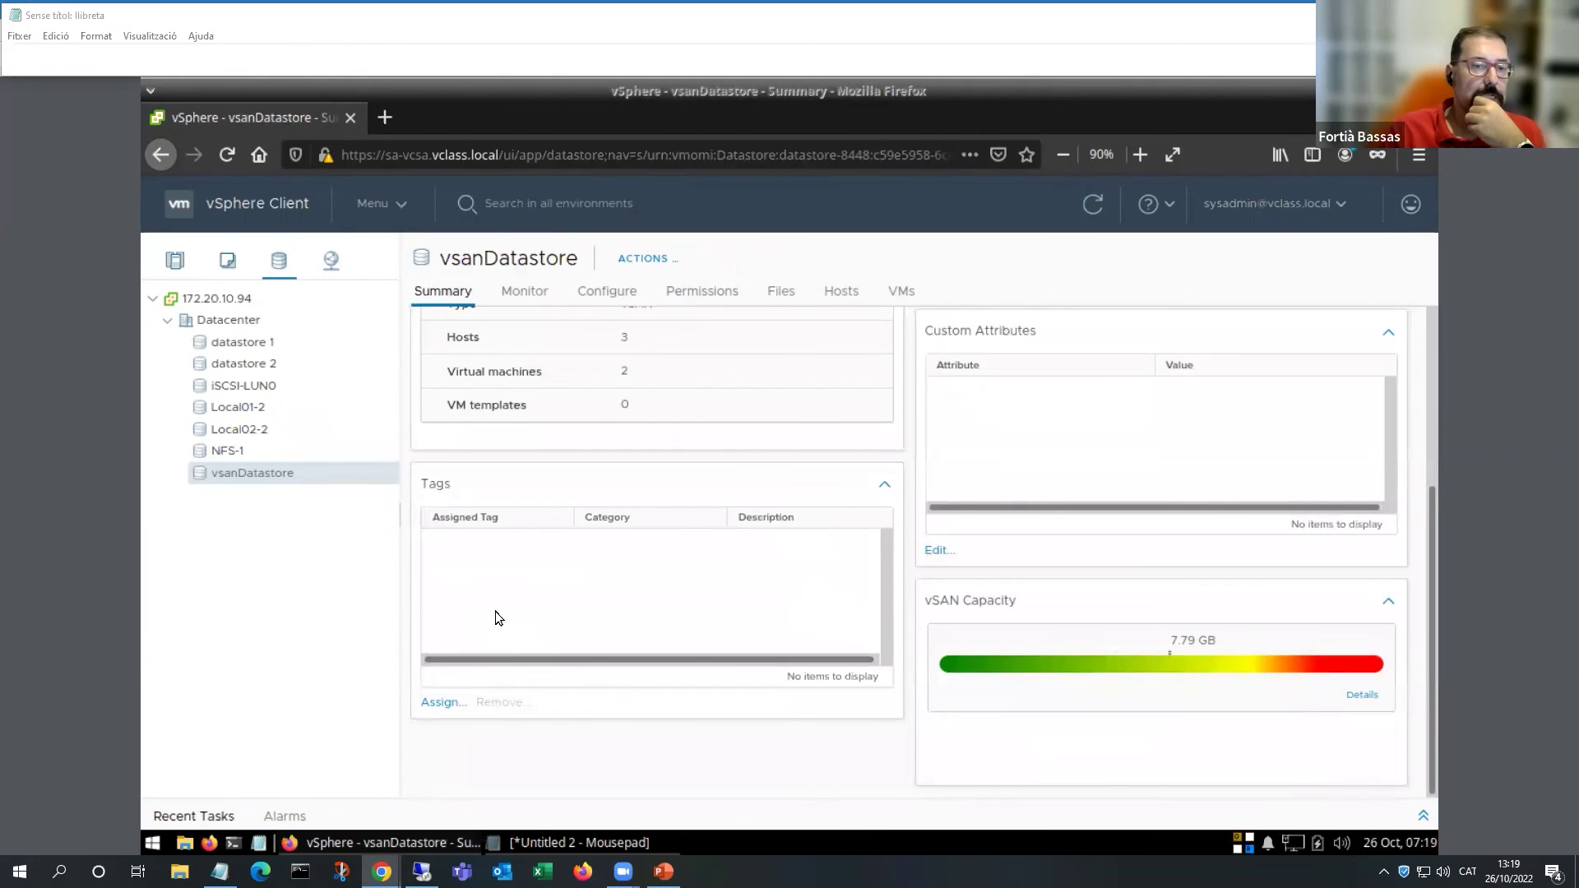
pyautogui.scroll(1, 495, 606)
pyautogui.scroll(2, 497, 606)
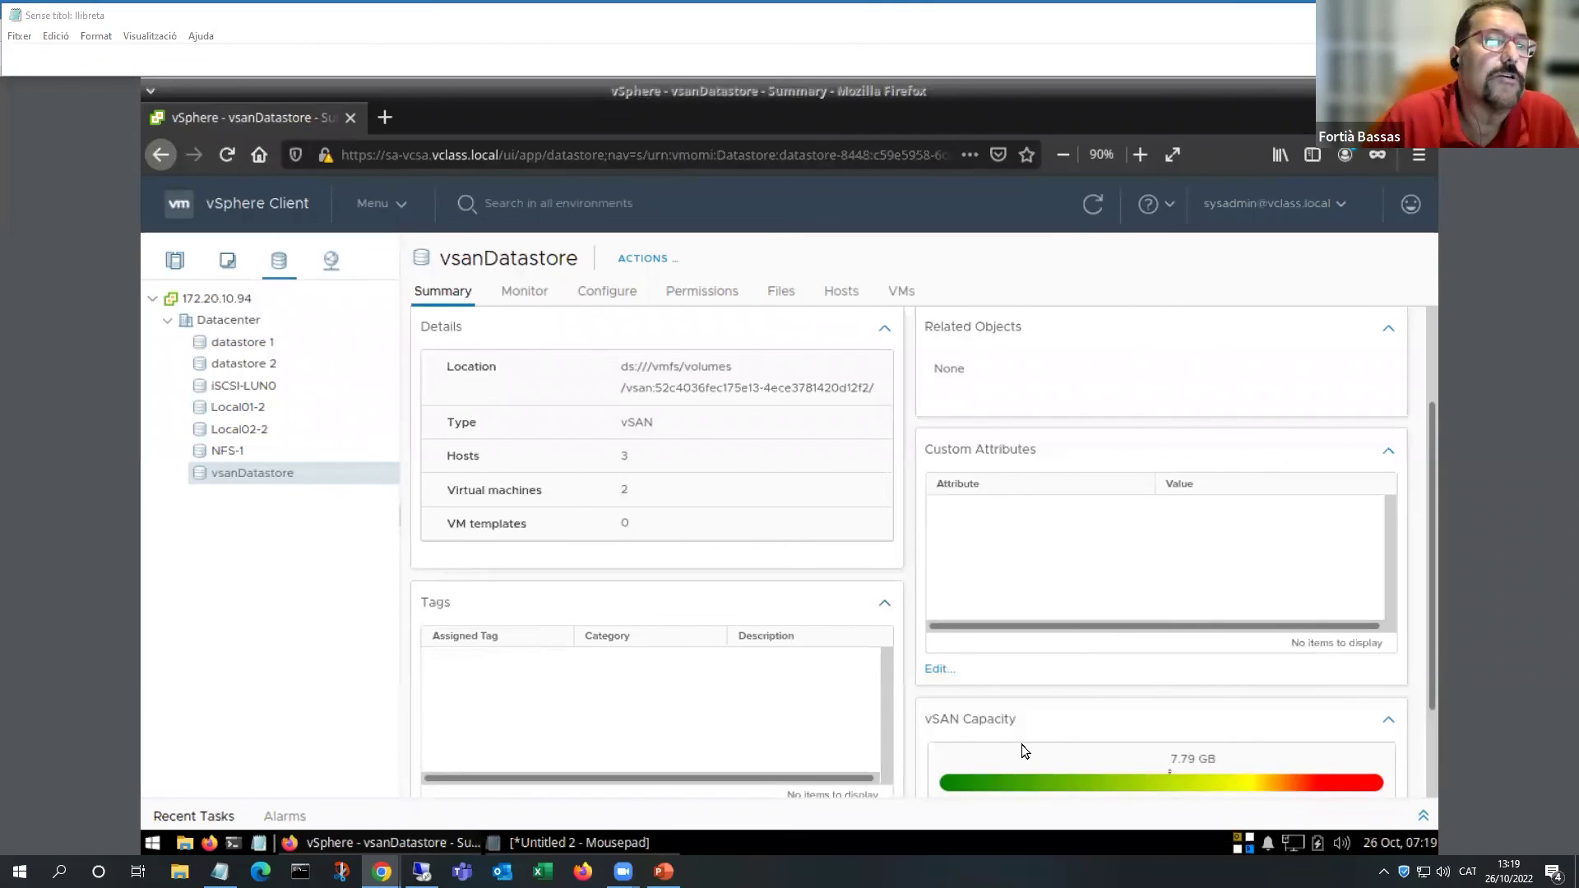
pyautogui.click(524, 291)
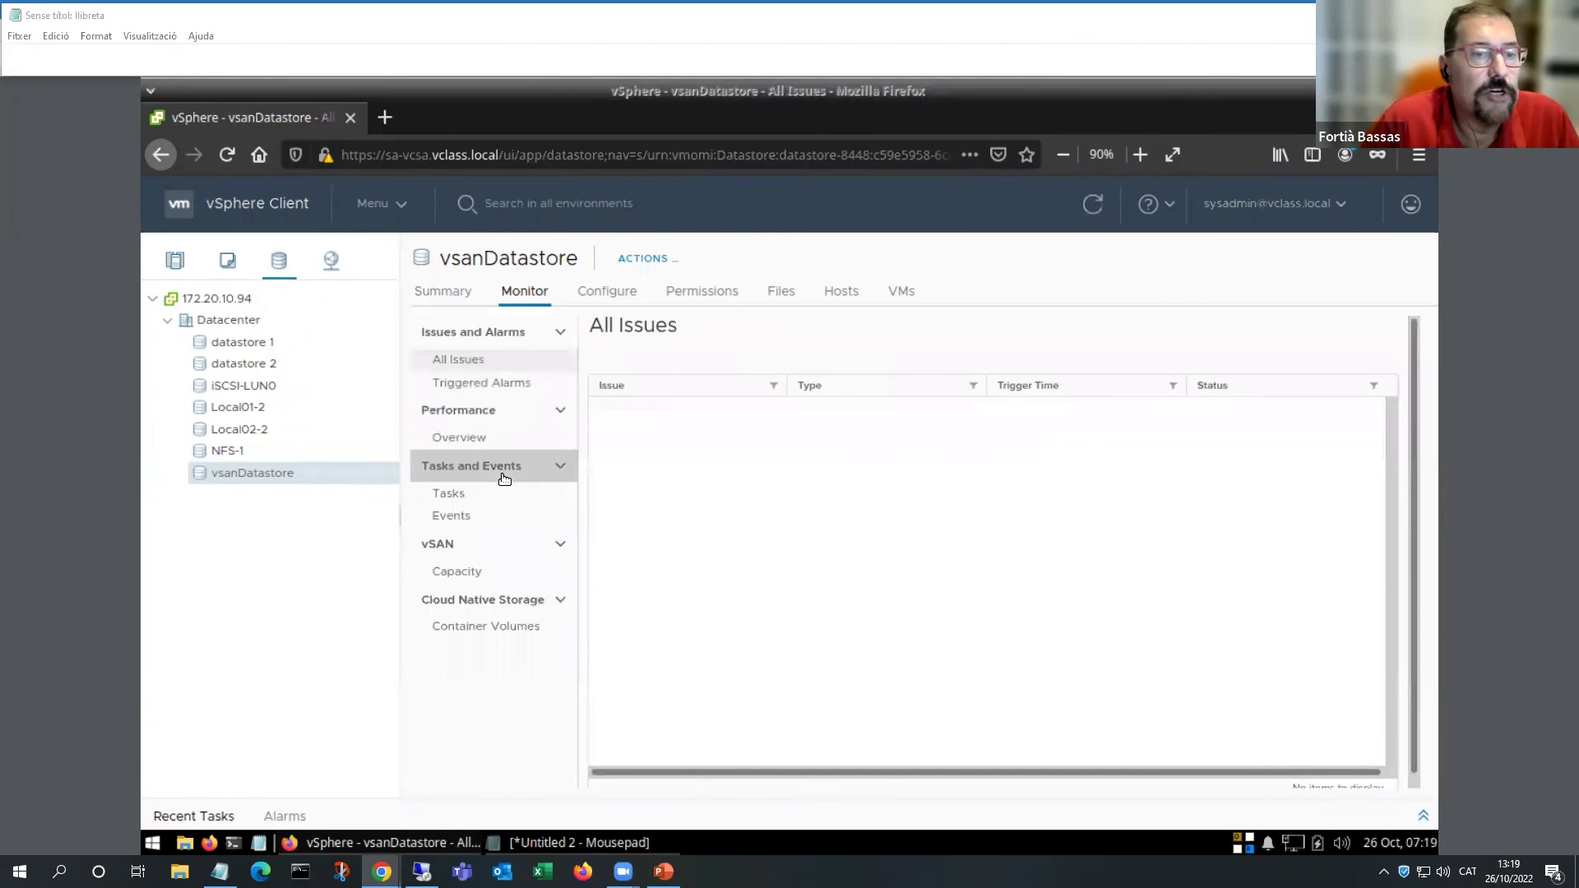
# In vSAN Capacity, estimate vsanDatastore's free space under the vSAN Storage Gold policy.
pyautogui.click(470, 573)
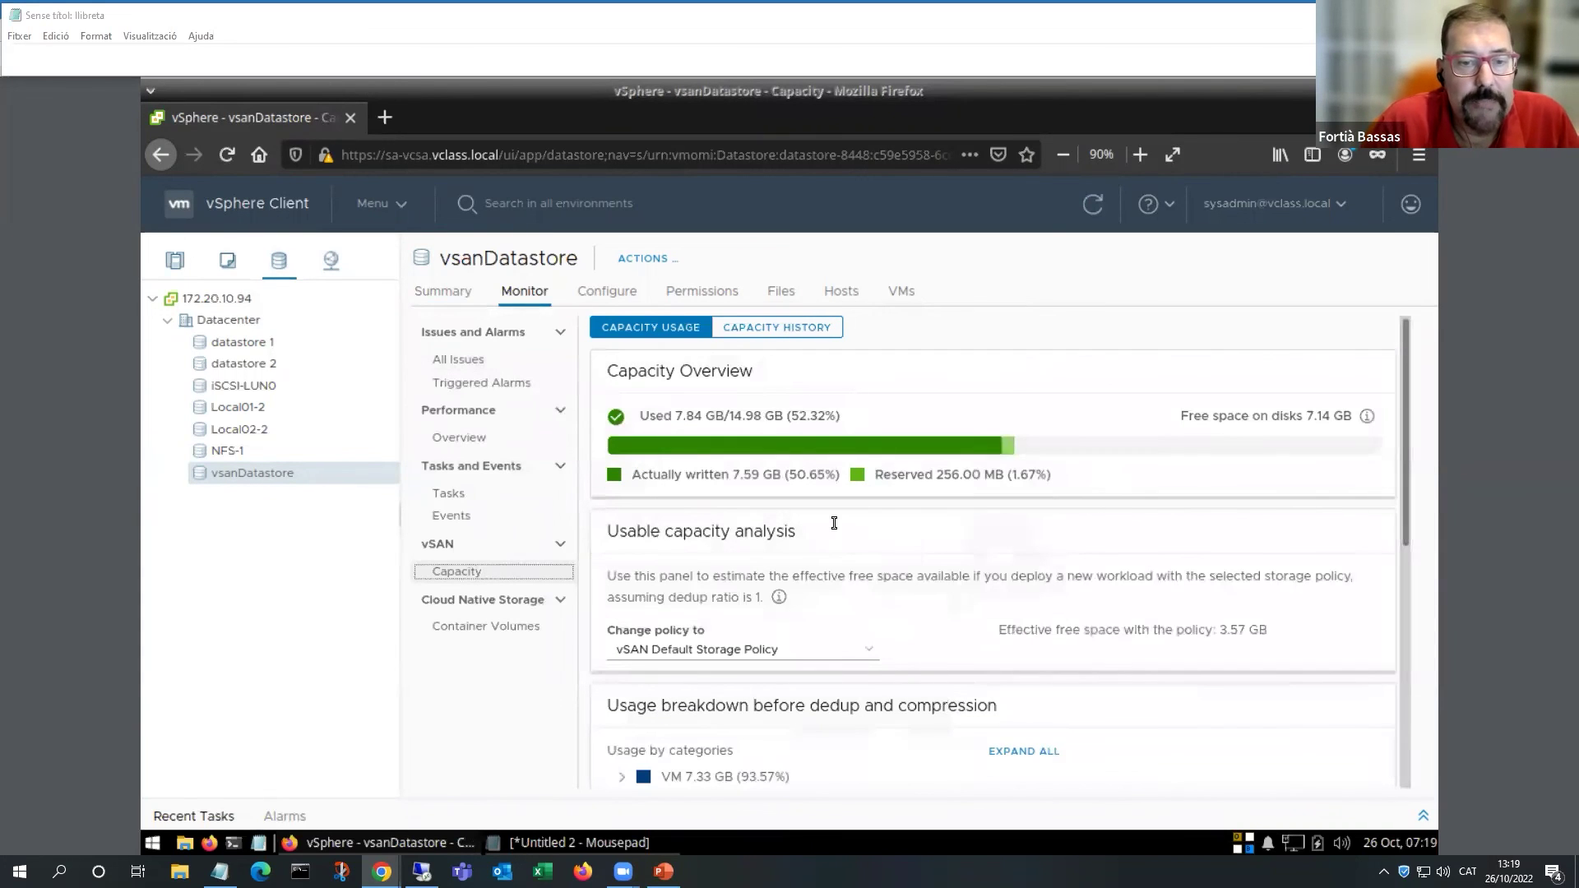
pyautogui.scroll(-3, 831, 555)
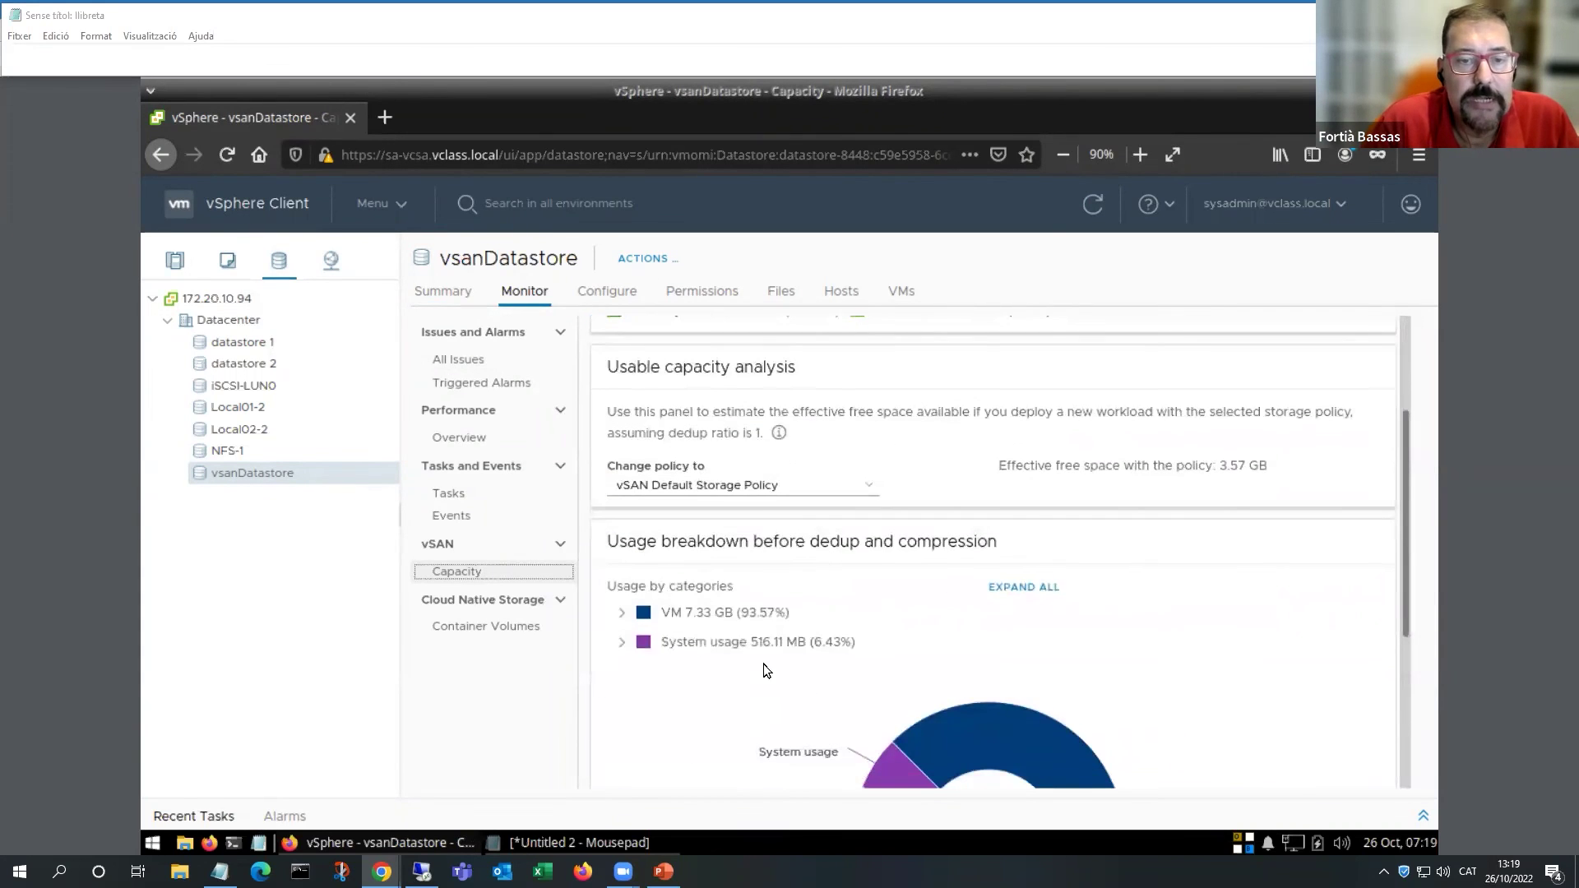
pyautogui.scroll(-3, 763, 664)
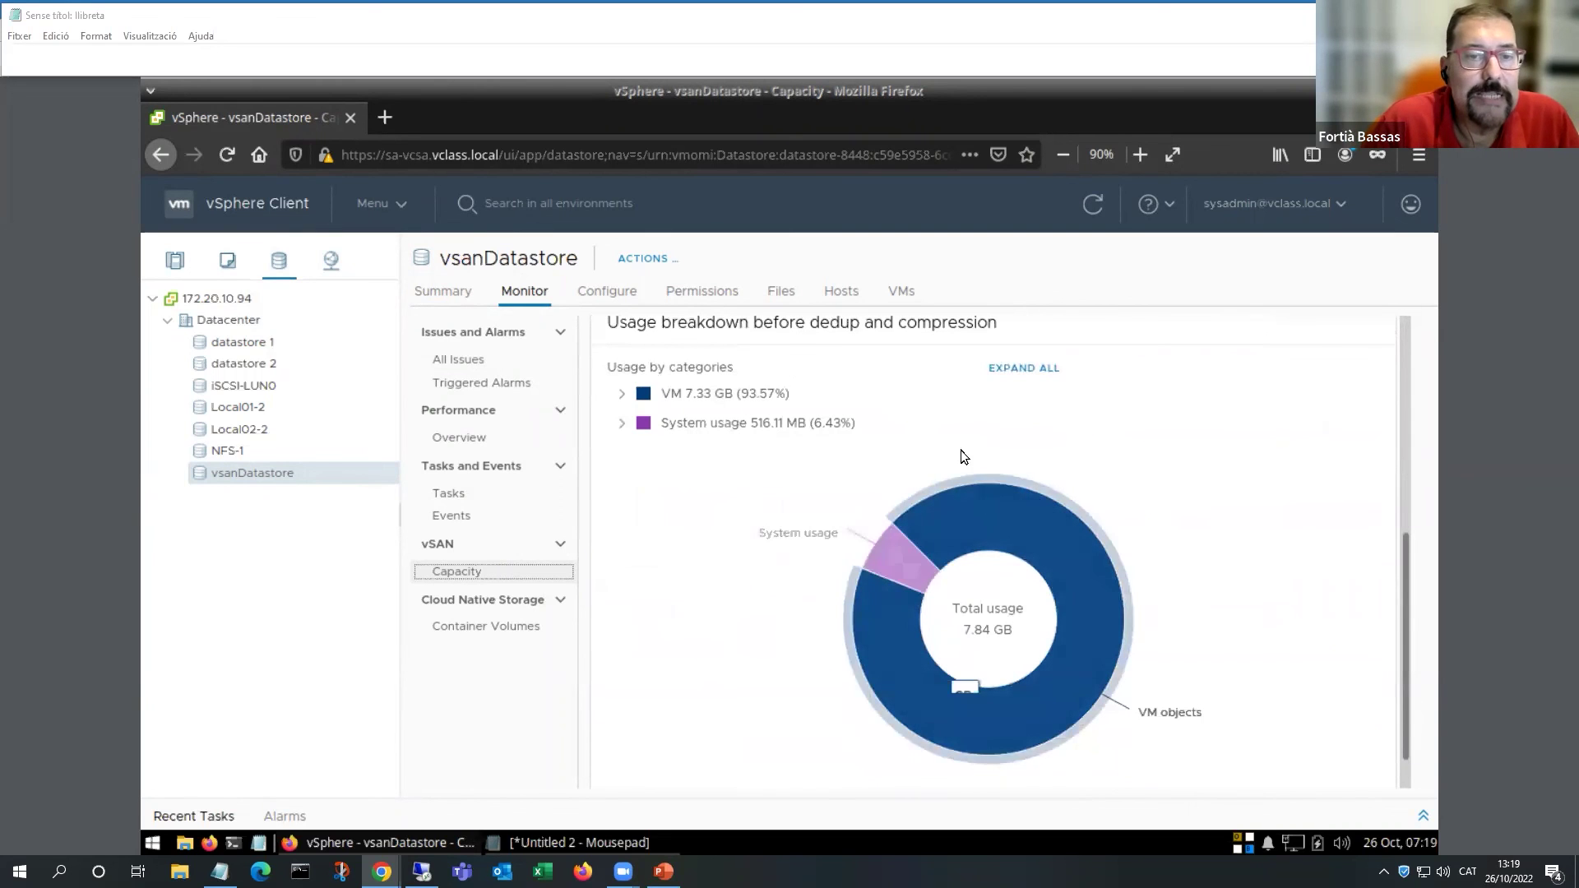
pyautogui.scroll(3, 617, 492)
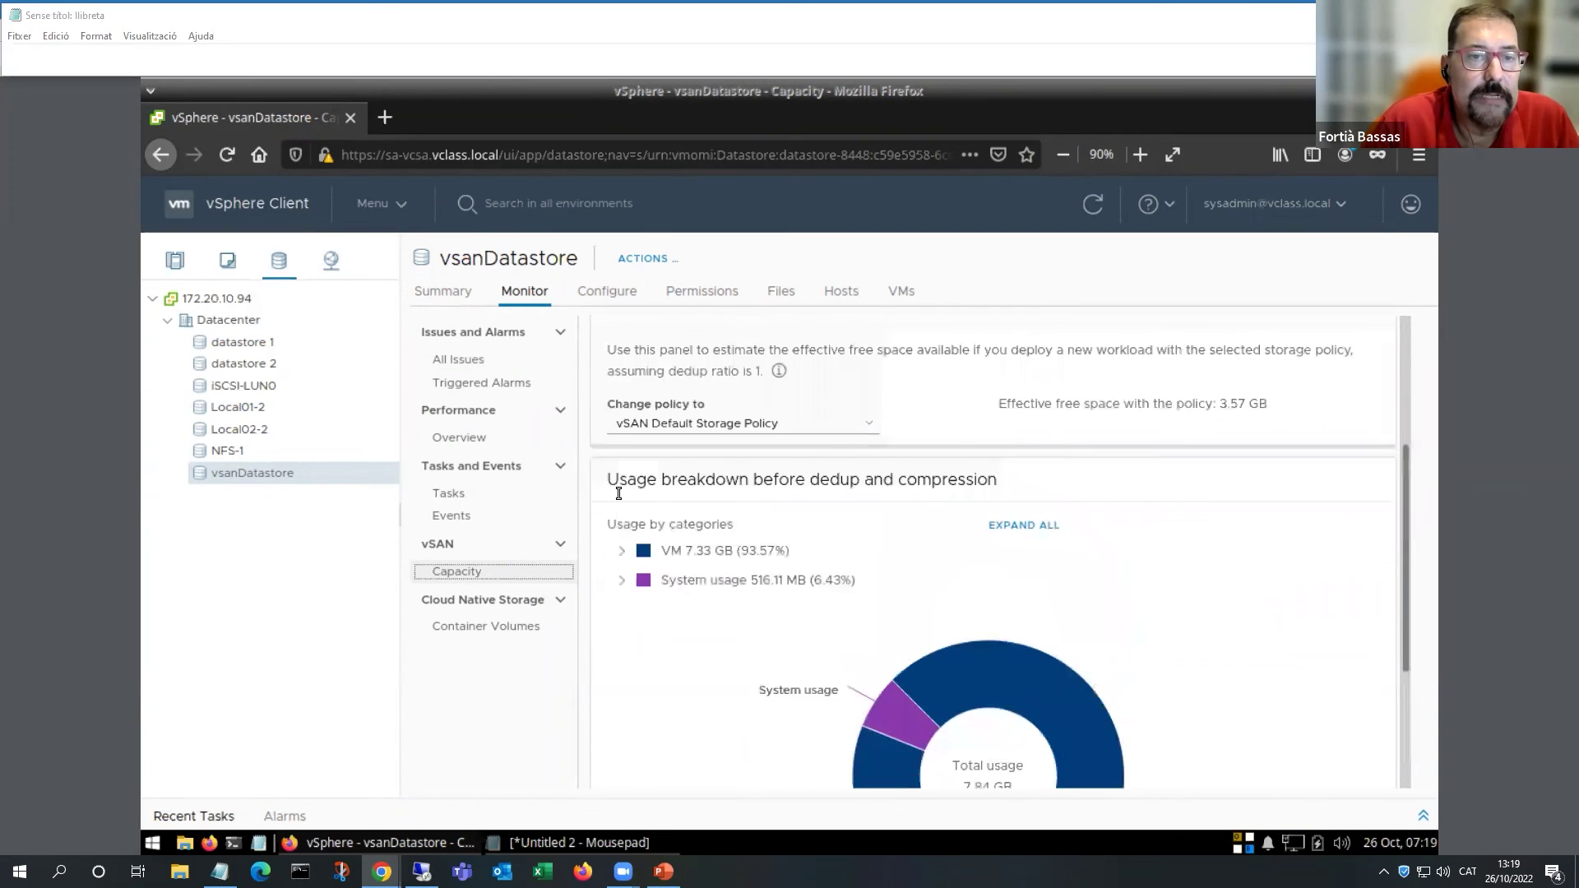
pyautogui.scroll(2, 618, 494)
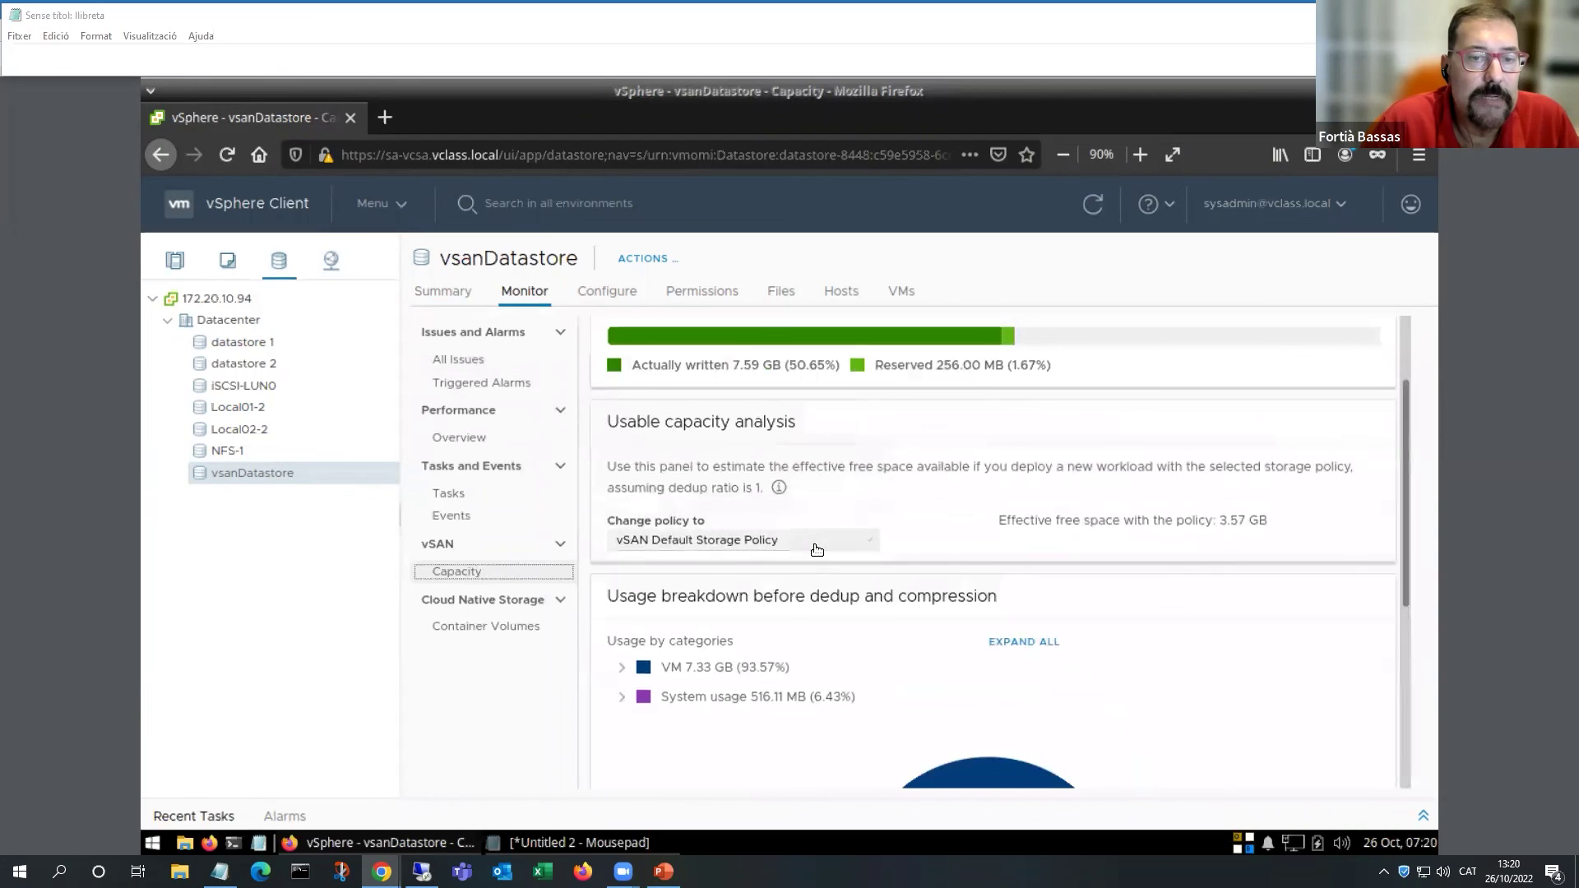
pyautogui.click(814, 544)
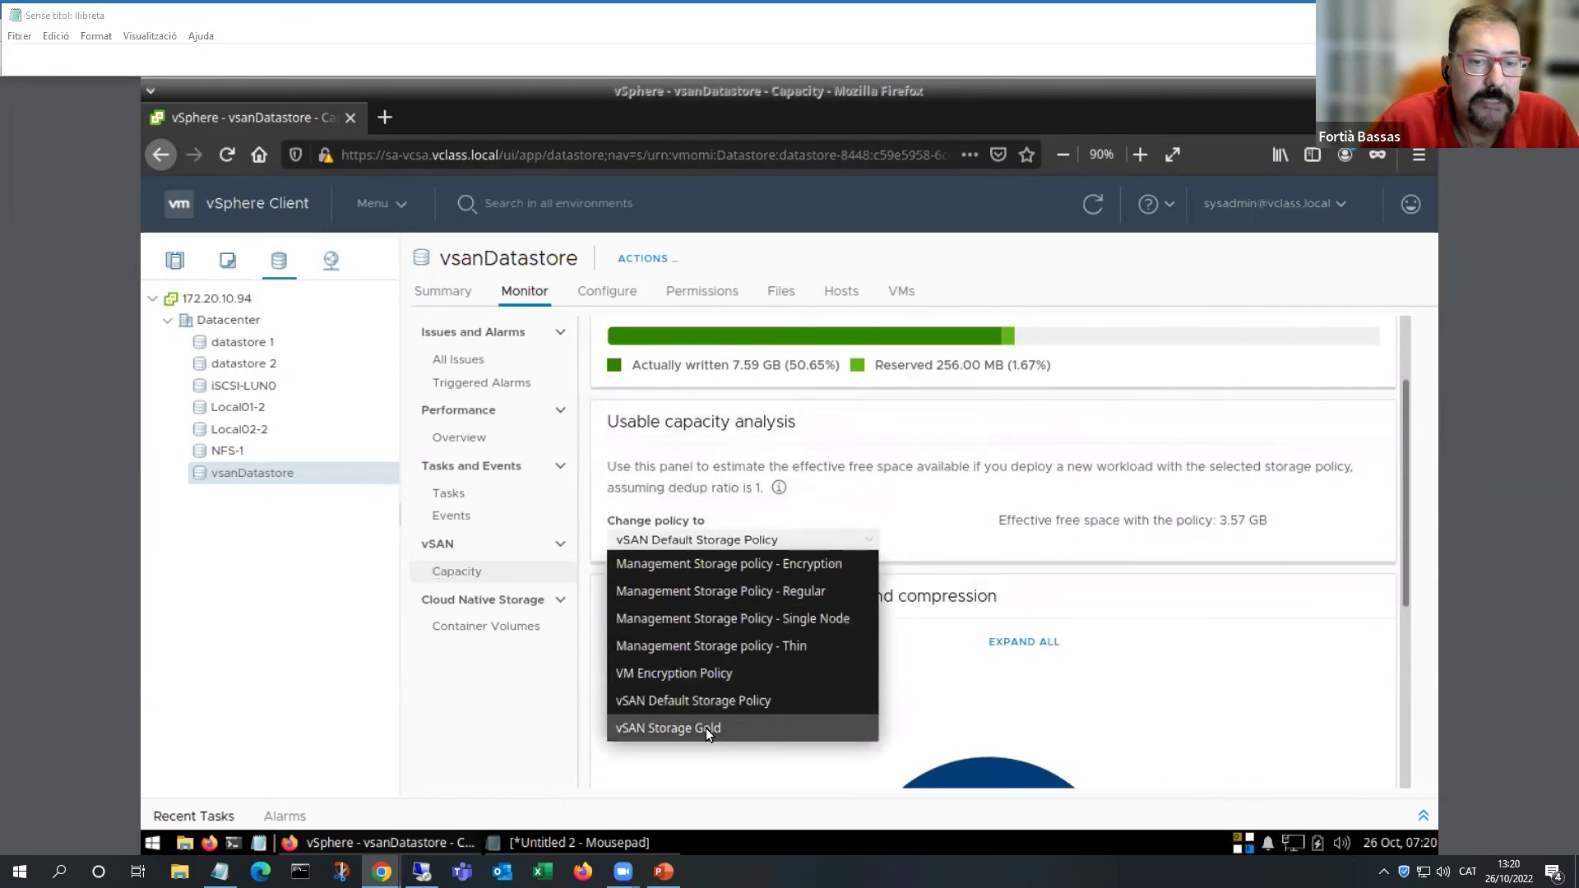
pyautogui.press('Return')
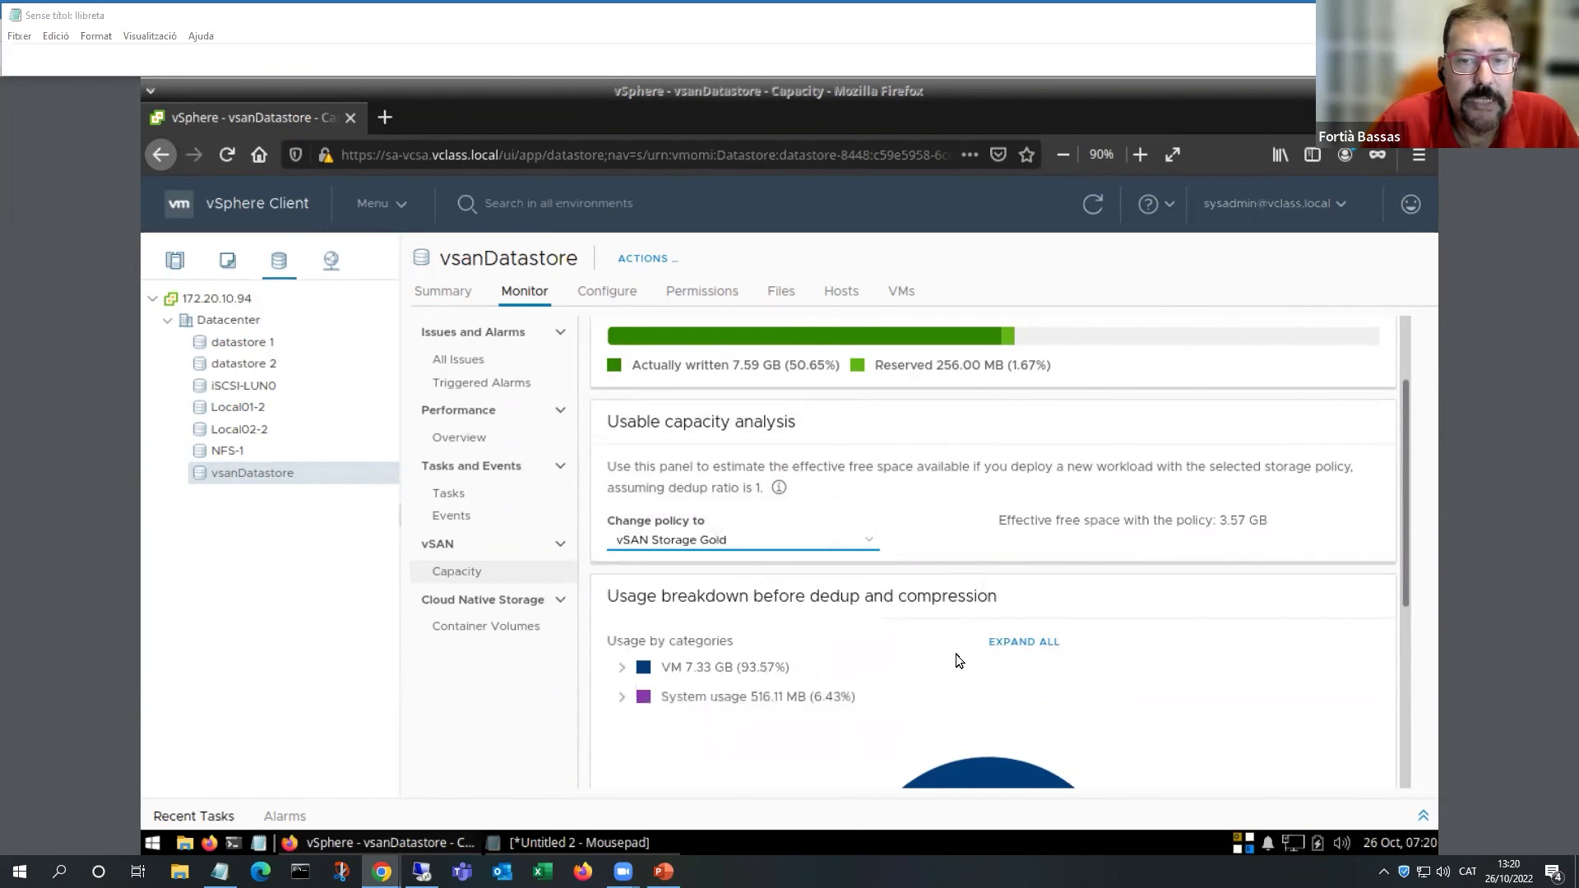
# Open the vsanDatastore capacity history after checking 7.84 of 14.98 GB used.
pyautogui.scroll(-2, 956, 654)
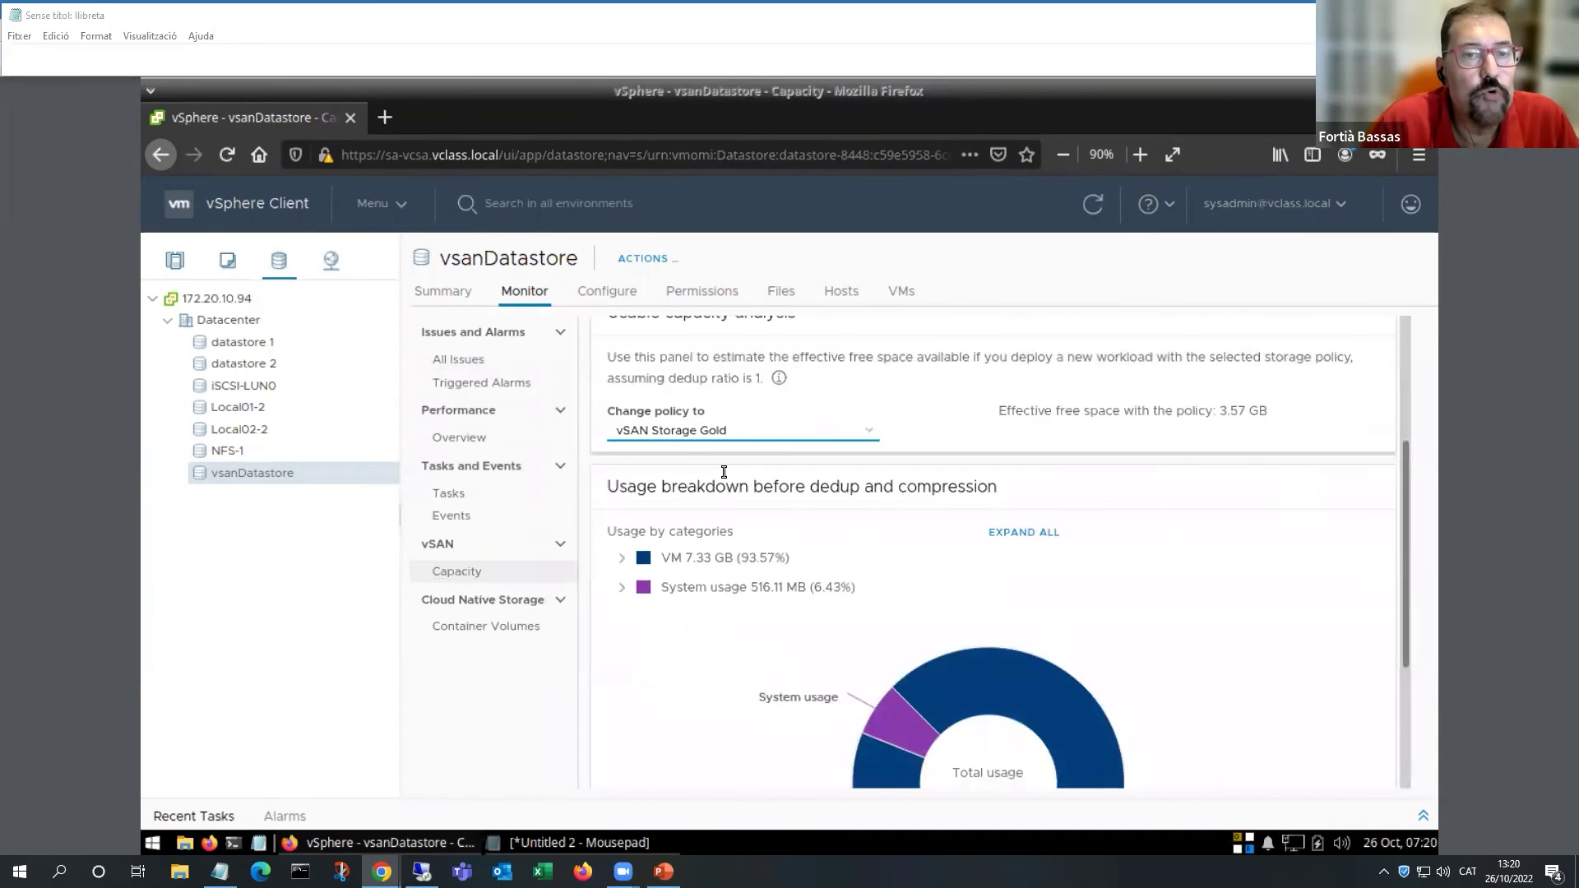
pyautogui.scroll(4, 724, 407)
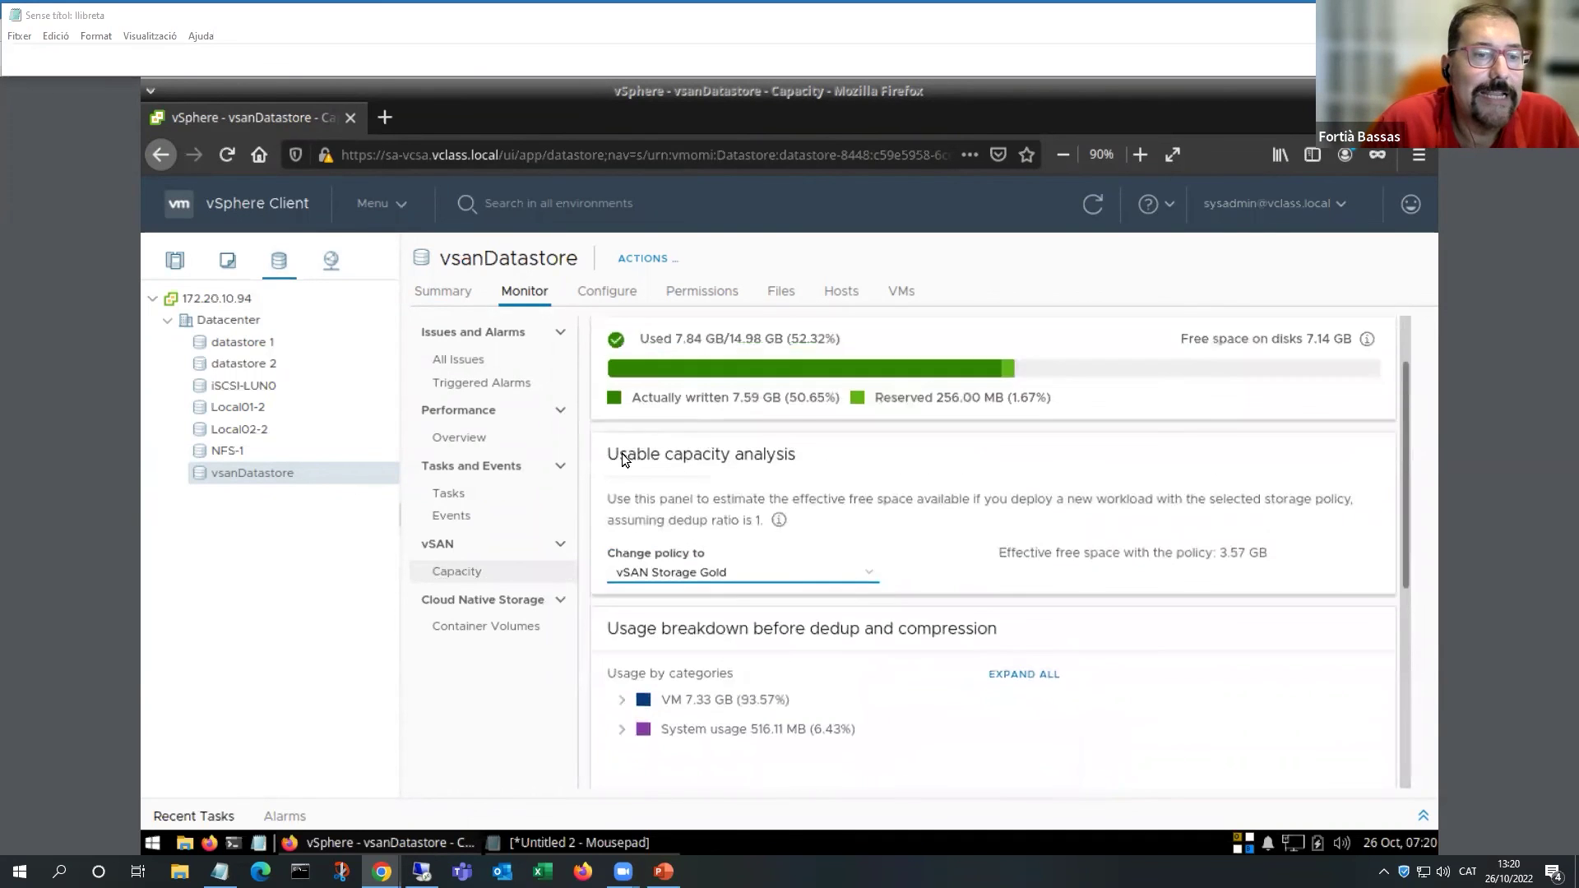
pyautogui.click(773, 329)
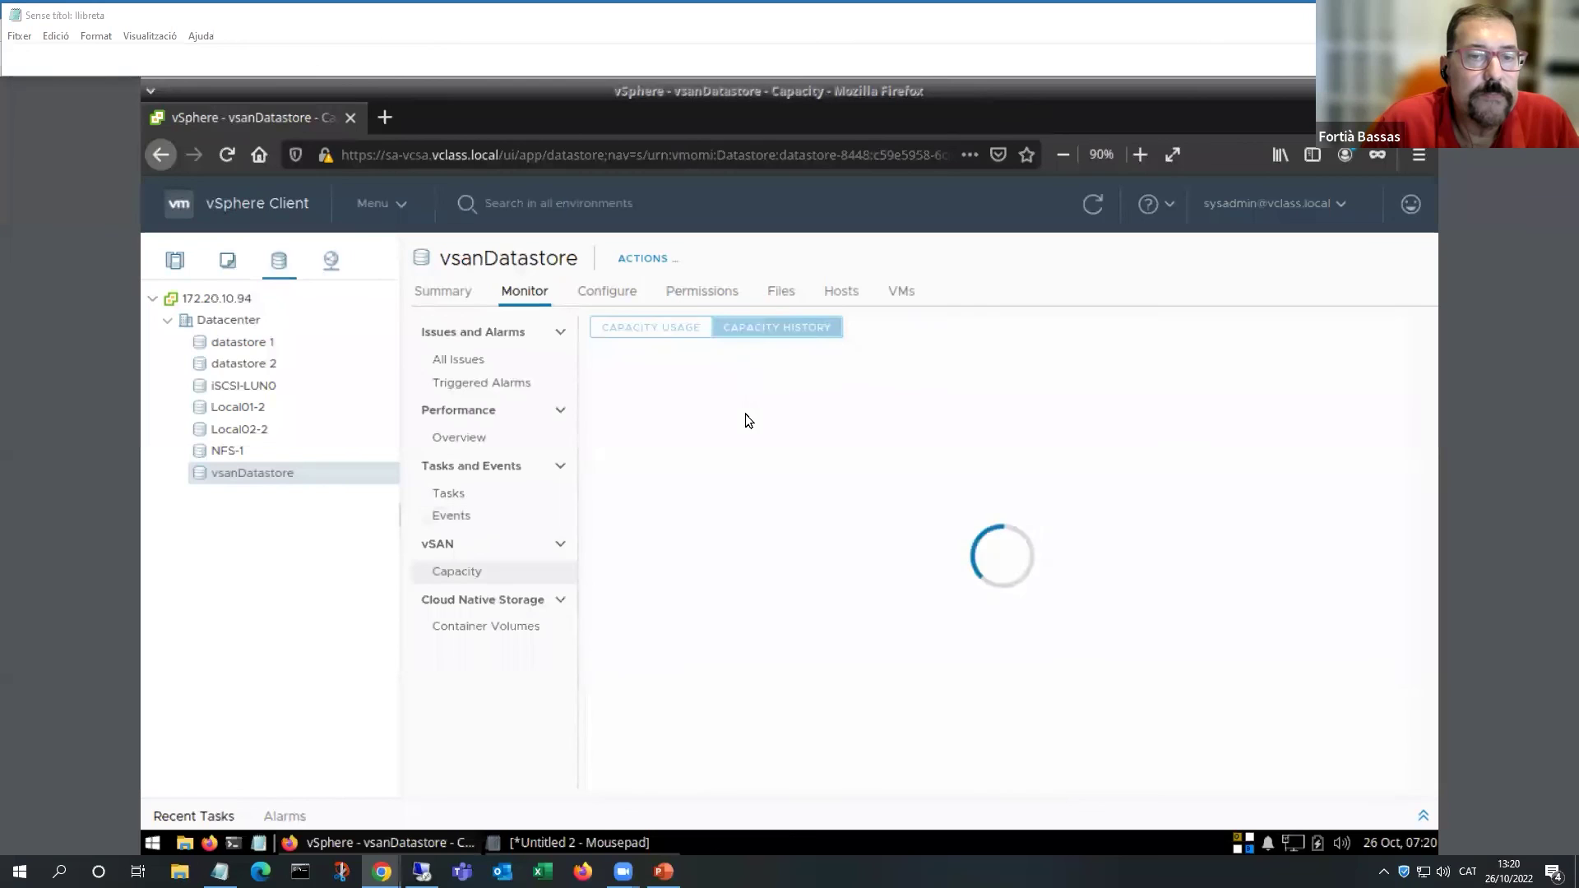